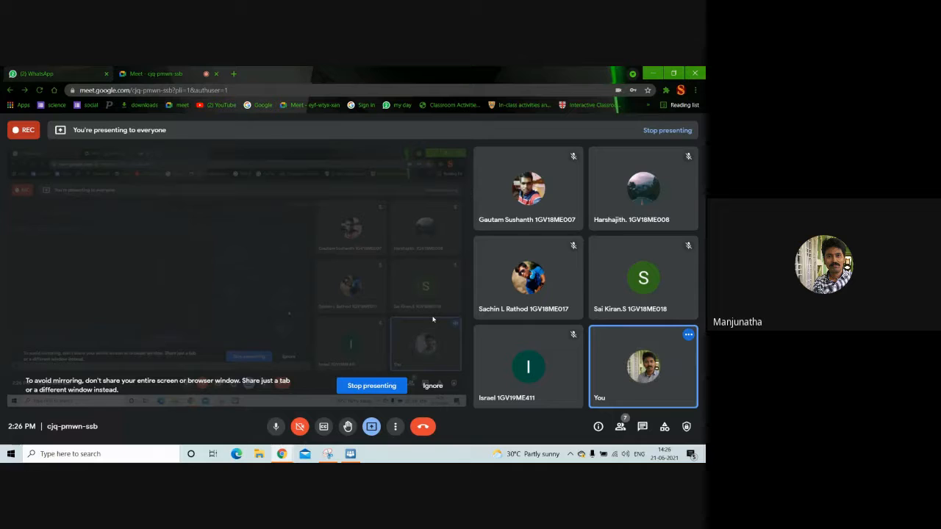
# Bring up the IDroo whiteboard to show the cantilever beam diagram with force F and length L
pyautogui.click(351, 454)
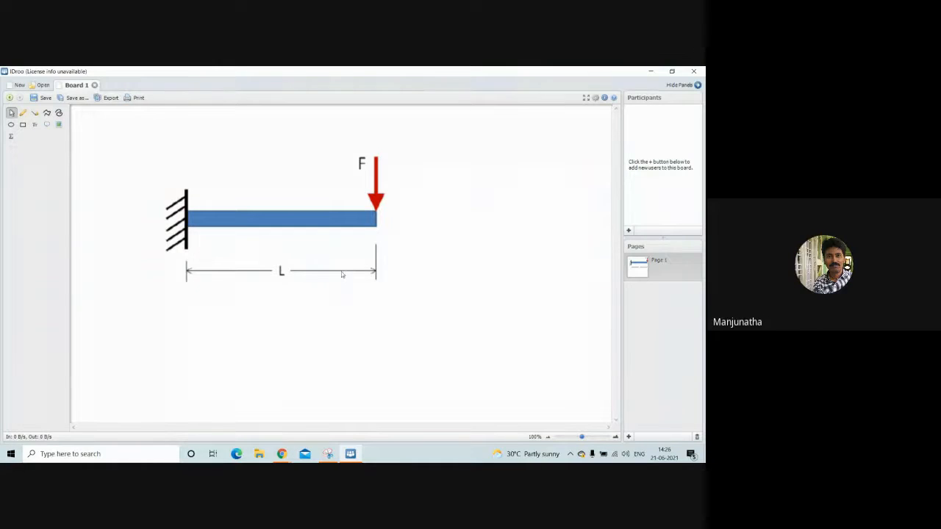
pyautogui.moveTo(147, 152); pyautogui.dragTo(388, 283)
pyautogui.hotkey('alt', 'Tab')
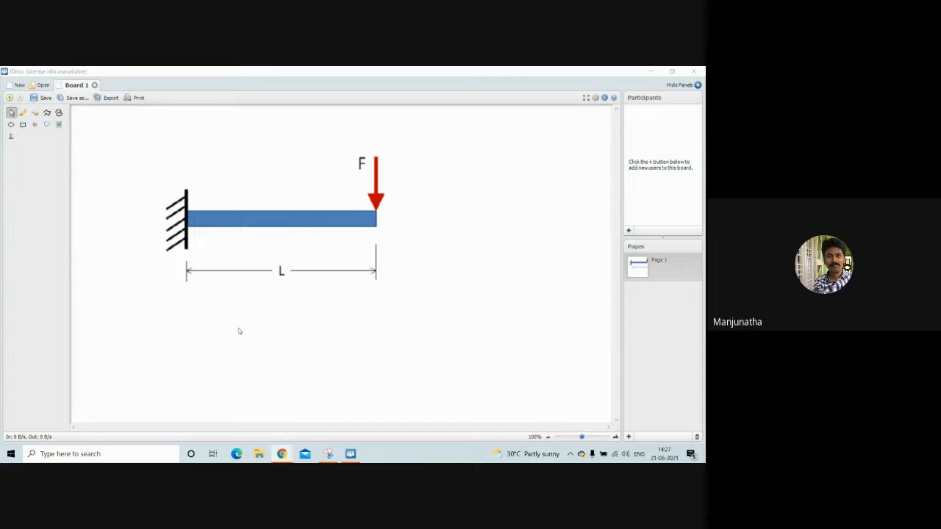
# Admit the two participants who separately ask to join the Google Meet call, returning to the IDroo whiteboard after each
pyautogui.moveTo(282, 453)
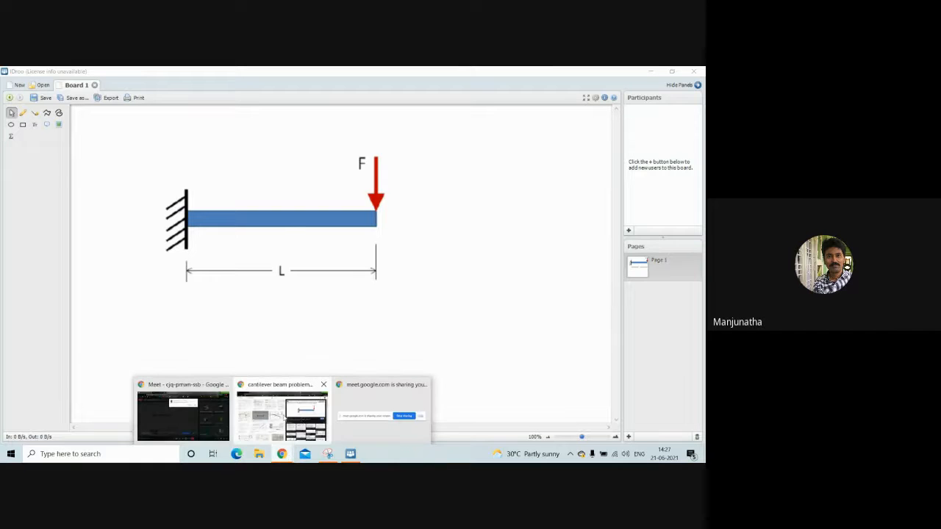
pyautogui.click(209, 415)
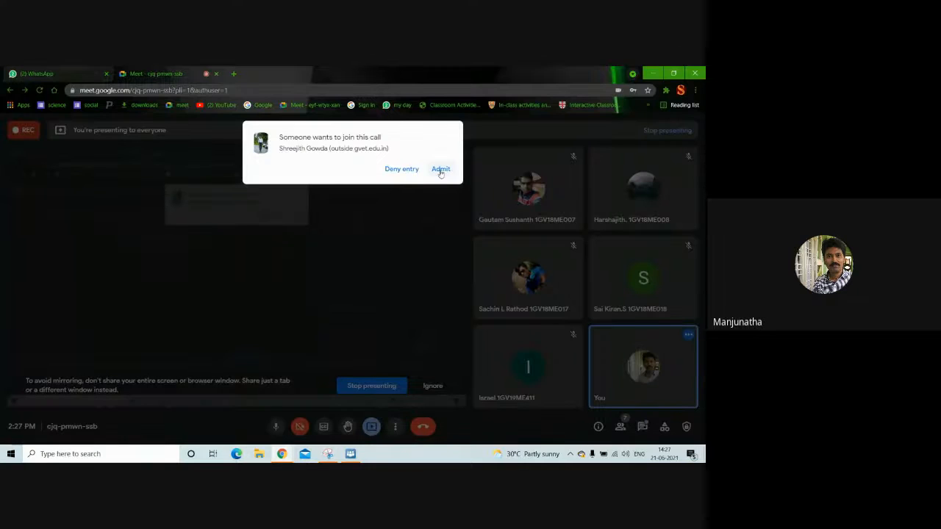
pyautogui.click(441, 170)
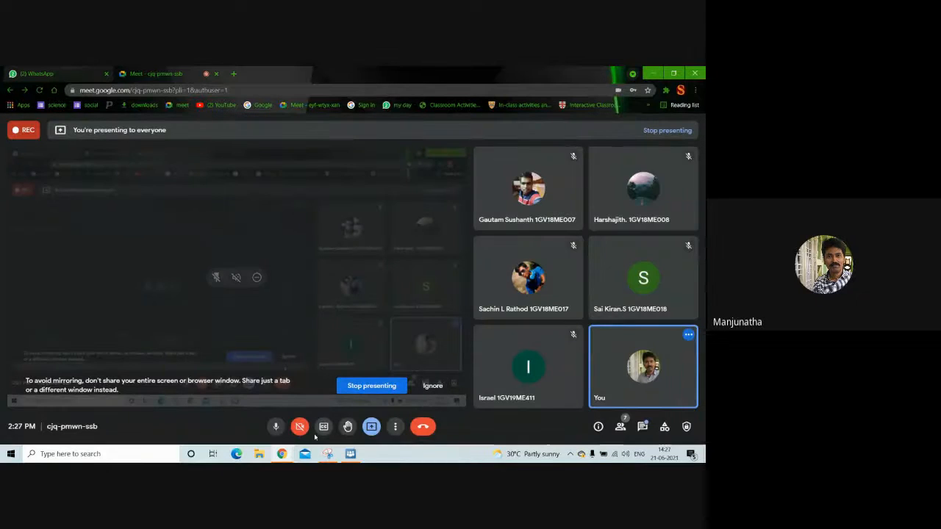
pyautogui.click(355, 446)
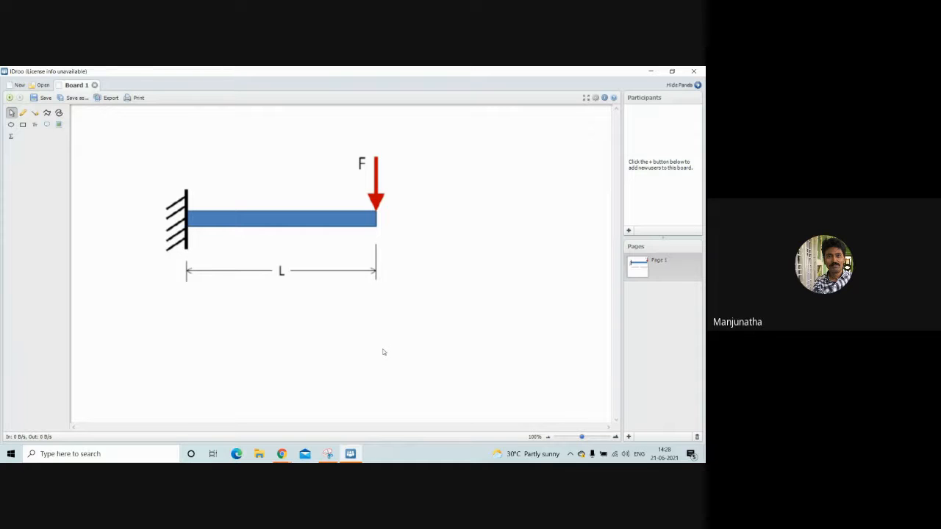
pyautogui.moveTo(283, 456)
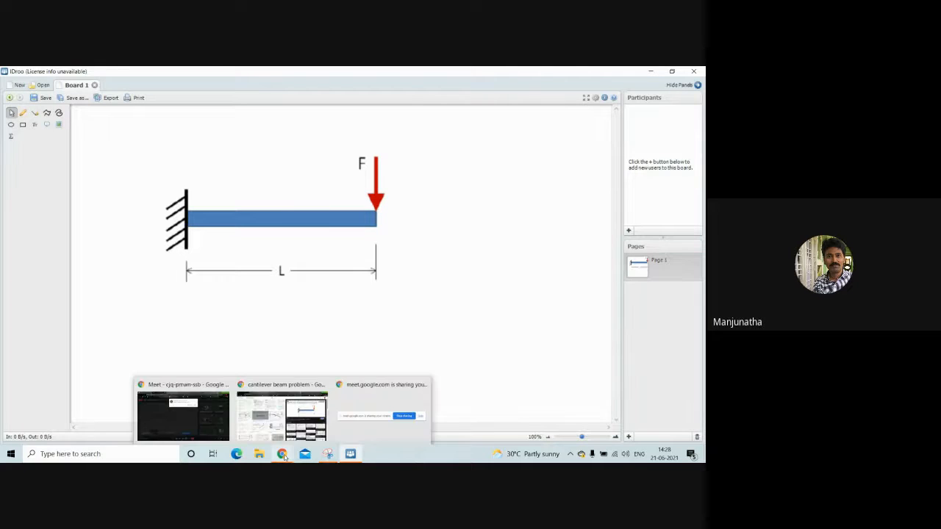
pyautogui.click(209, 426)
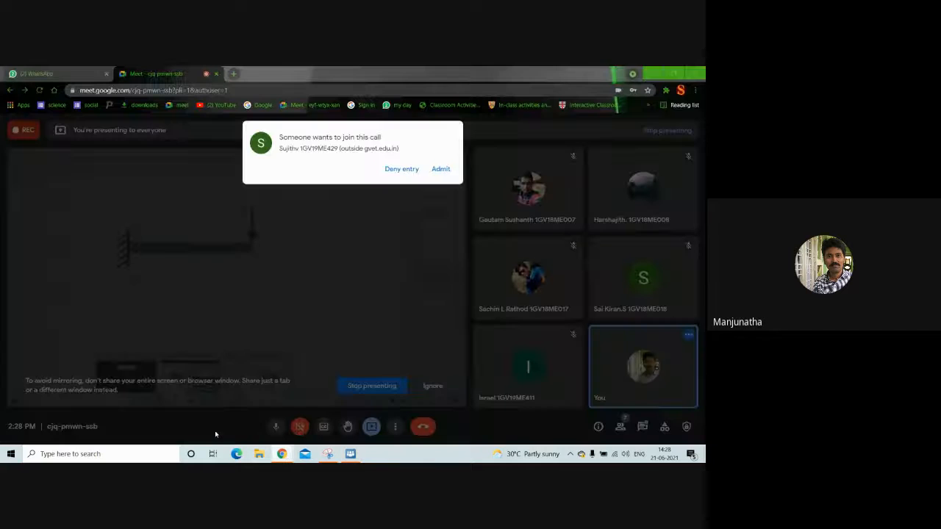
pyautogui.click(442, 170)
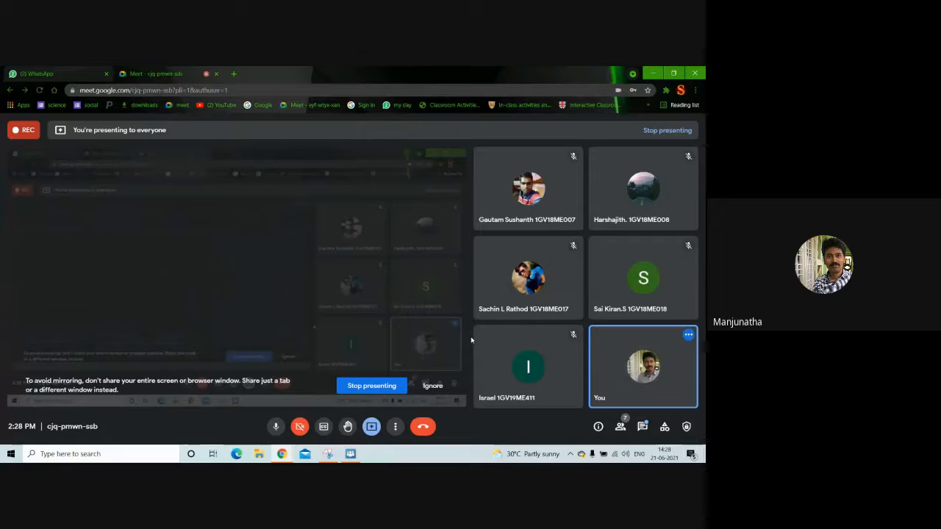
pyautogui.click(350, 454)
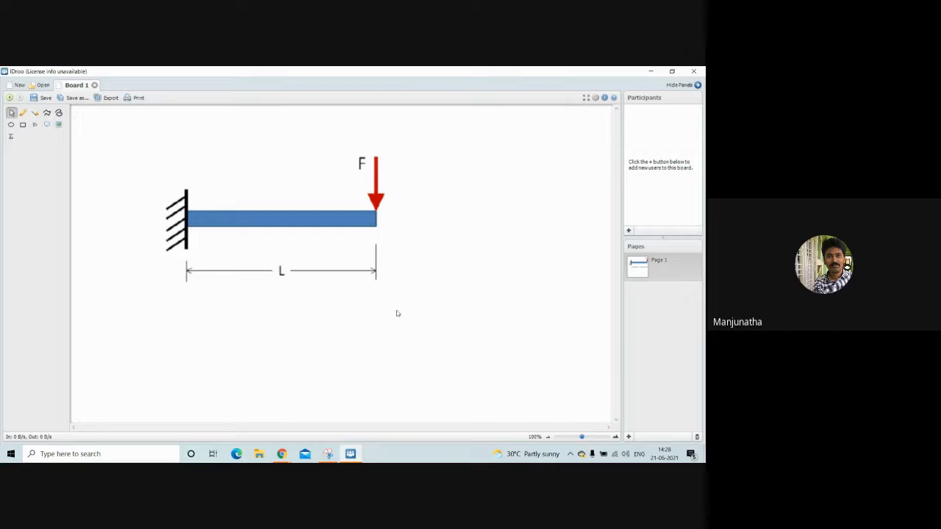
# Admit the three waiting participants to the Google Meet call and return to the IDroo whiteboard
pyautogui.click(282, 454)
pyautogui.click(224, 409)
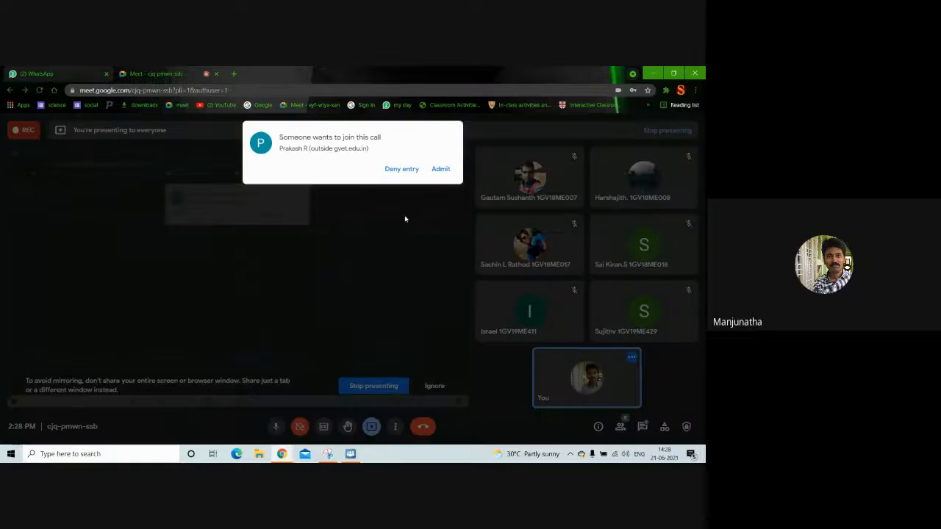
pyautogui.click(441, 168)
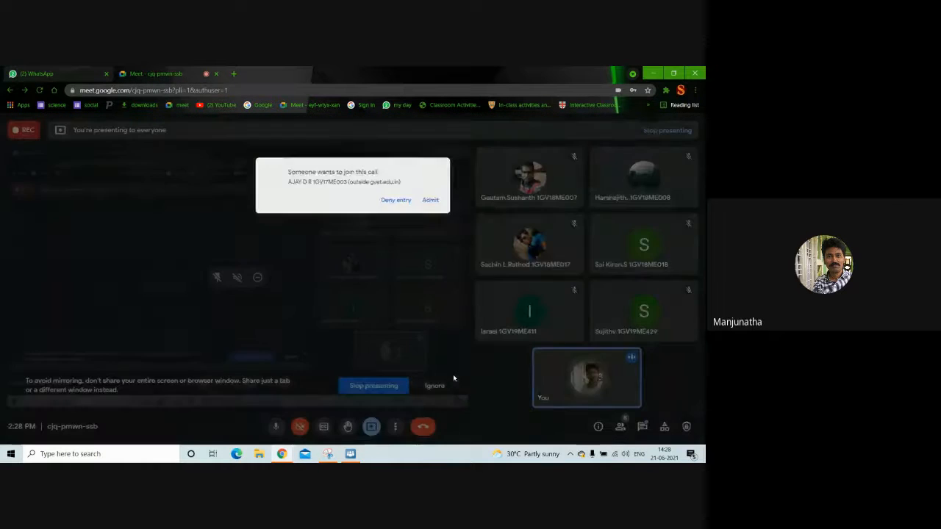
pyautogui.click(441, 169)
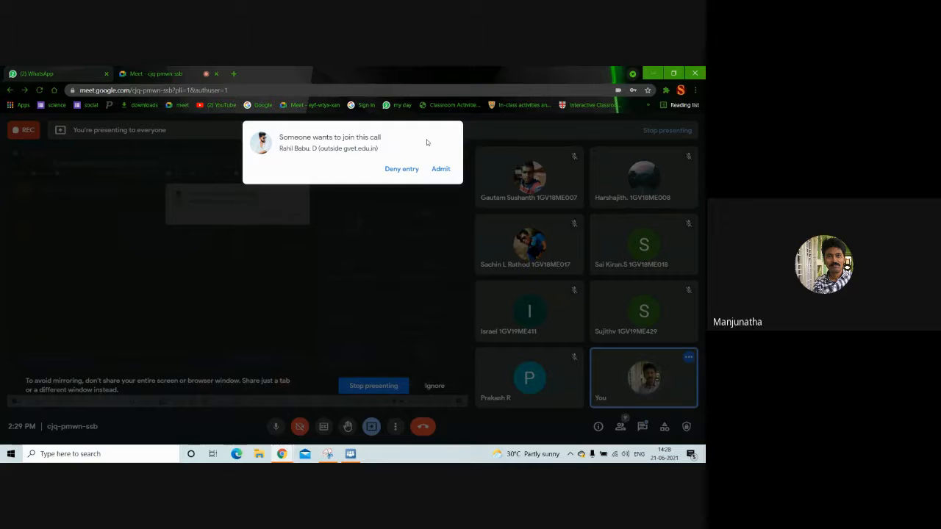
pyautogui.click(440, 168)
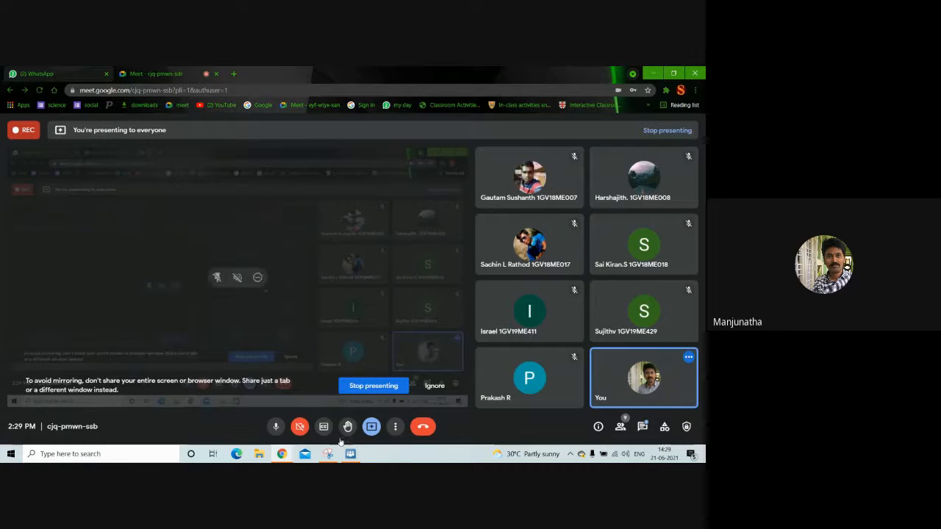
pyautogui.moveTo(353, 456)
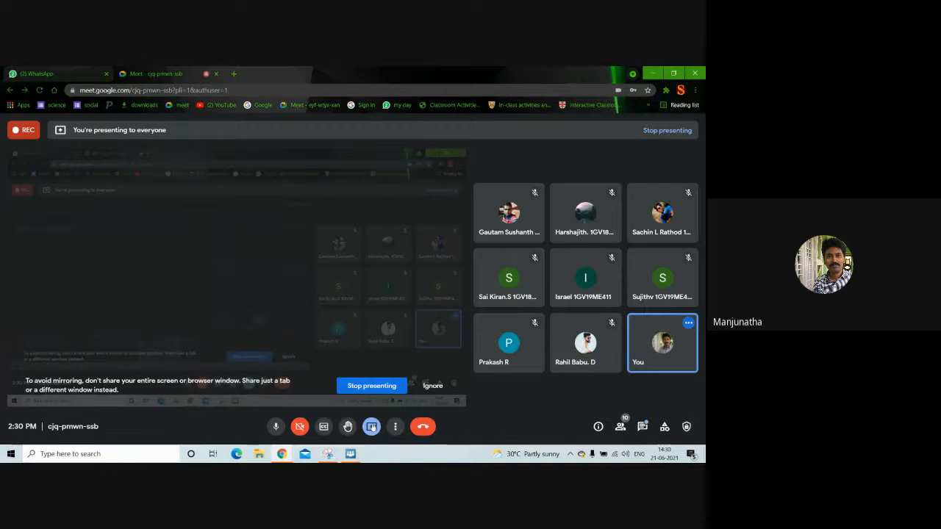
pyautogui.click(349, 454)
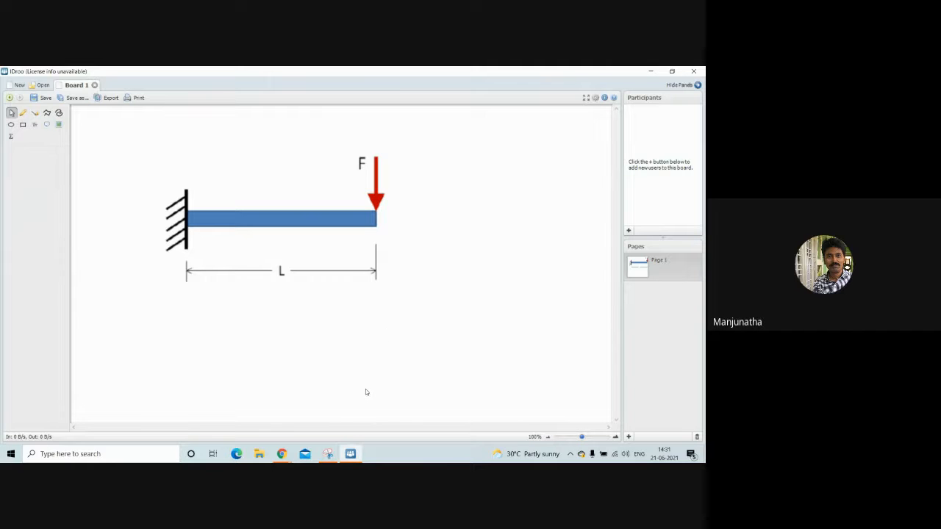
# Check the computer's speaker volume from the Google Meet call and return to the IDroo whiteboard
pyautogui.click(353, 455)
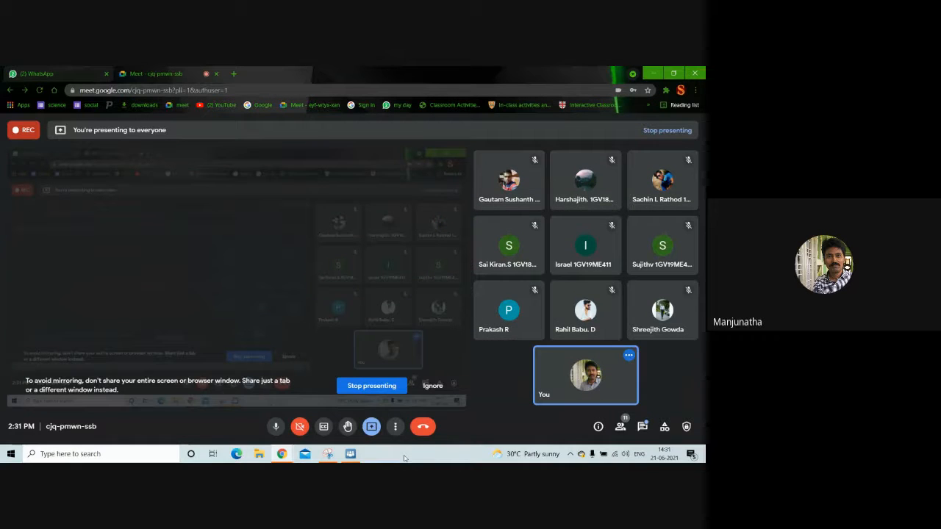
pyautogui.click(626, 454)
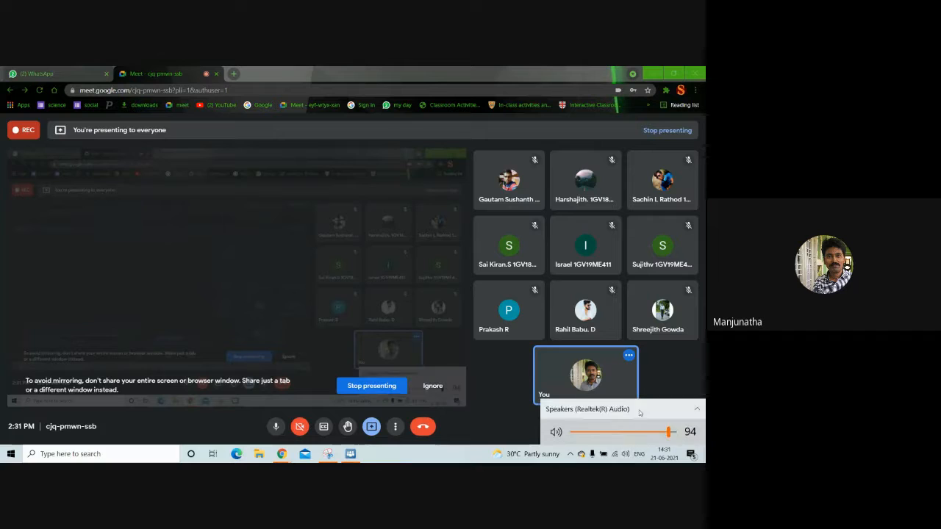
pyautogui.click(352, 455)
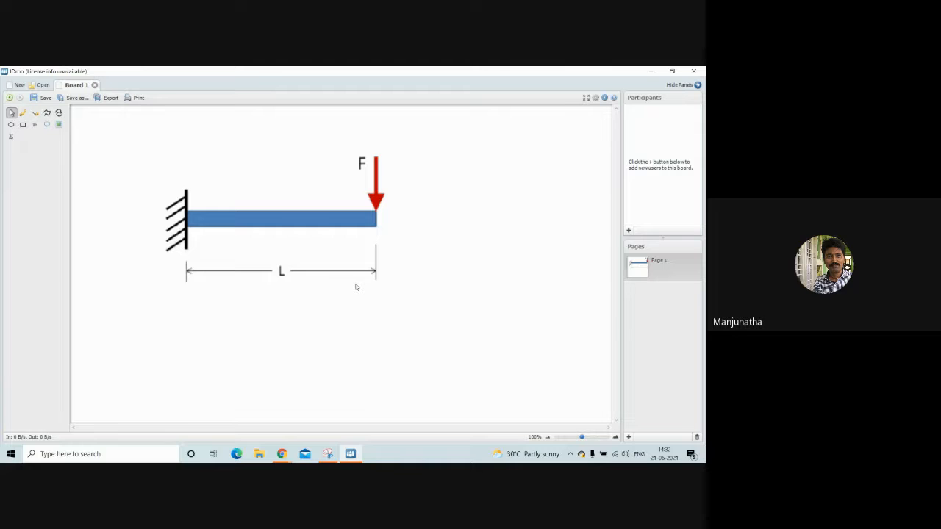
# Handwrite the load 10000N beside the red force arrow F using the pencil with a stroke width of 4
pyautogui.click(366, 175)
pyautogui.click(23, 113)
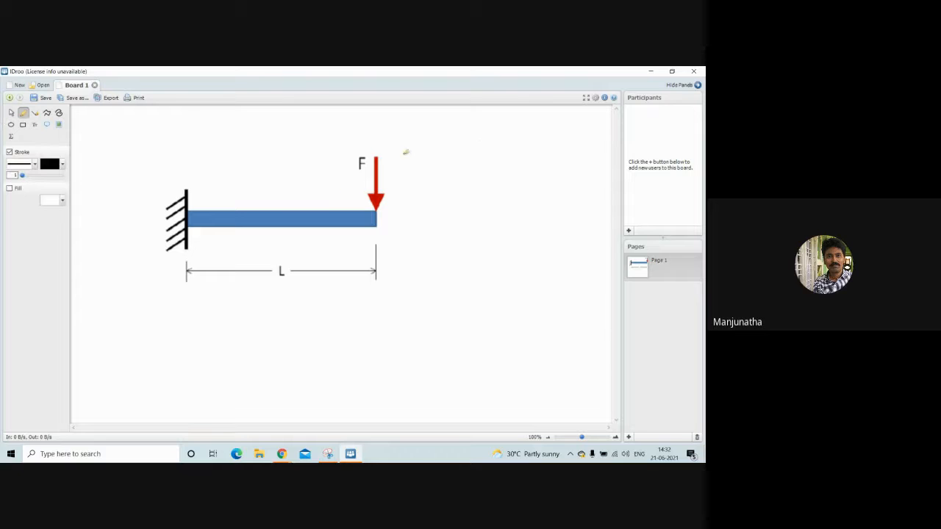
pyautogui.moveTo(387, 155); pyautogui.dragTo(388, 161)
pyautogui.hotkey('ctrl', 'z')
pyautogui.moveTo(22, 175); pyautogui.dragTo(30, 176)
pyautogui.moveTo(388, 152)
pyautogui.mouseDown()
pyautogui.moveTo(388, 163)
pyautogui.moveTo(409, 149)
pyautogui.moveTo(416, 161)
pyautogui.moveTo(431, 145)
pyautogui.moveTo(438, 157)
pyautogui.moveTo(448, 152)
pyautogui.mouseUp()
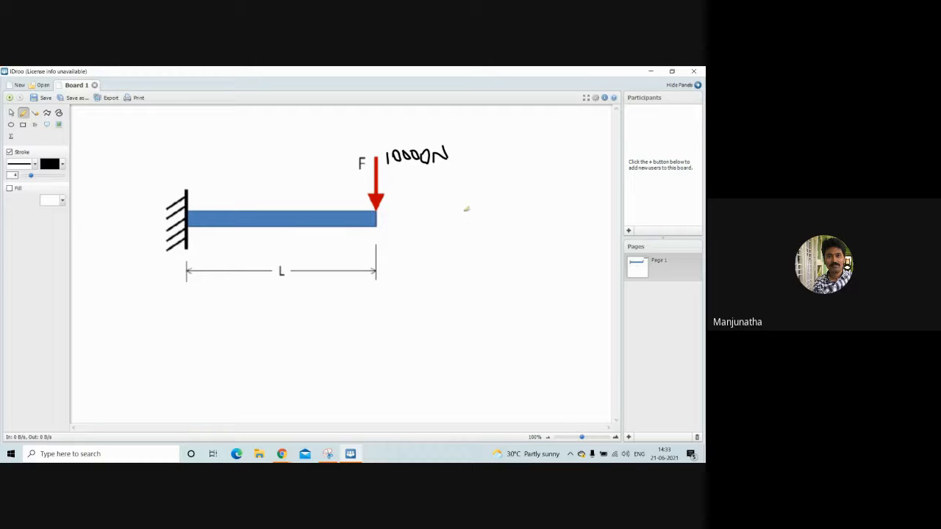
# Sketch the beam's hatched square cross-section beside the beam and dimension its width and height as 200 mm each
pyautogui.moveTo(444, 202)
pyautogui.mouseDown()
pyautogui.moveTo(444, 228)
pyautogui.moveTo(455, 202)
pyautogui.moveTo(474, 199)
pyautogui.moveTo(472, 227)
pyautogui.moveTo(458, 228)
pyautogui.moveTo(475, 228)
pyautogui.moveTo(444, 257)
pyautogui.moveTo(473, 261)
pyautogui.mouseUp()
pyautogui.moveTo(483, 227)
pyautogui.mouseDown()
pyautogui.moveTo(504, 228)
pyautogui.moveTo(489, 200)
pyautogui.moveTo(503, 200)
pyautogui.mouseUp()
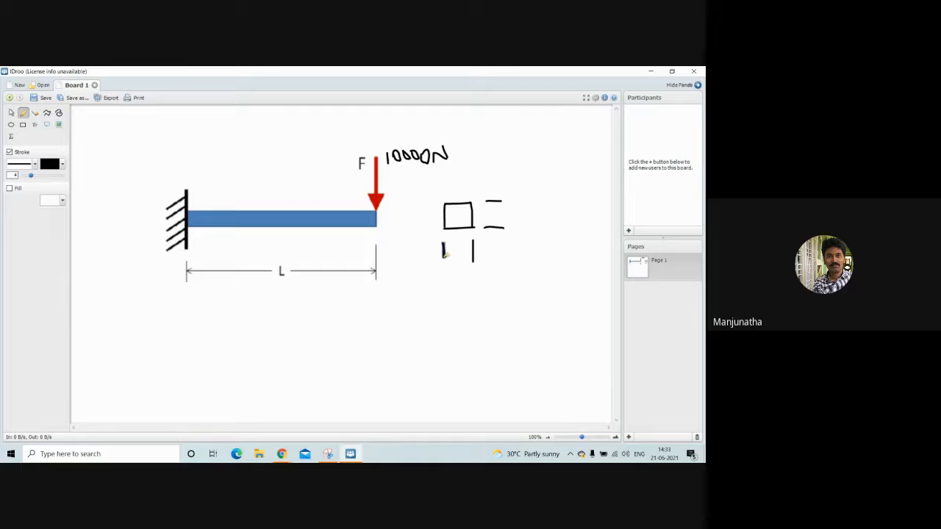
pyautogui.moveTo(444, 252)
pyautogui.mouseDown()
pyautogui.moveTo(475, 252)
pyautogui.moveTo(467, 261)
pyautogui.moveTo(443, 252)
pyautogui.moveTo(451, 258)
pyautogui.mouseUp()
pyautogui.moveTo(493, 200)
pyautogui.mouseDown()
pyautogui.moveTo(496, 228)
pyautogui.moveTo(512, 214)
pyautogui.moveTo(510, 226)
pyautogui.moveTo(525, 214)
pyautogui.moveTo(569, 220)
pyautogui.mouseUp()
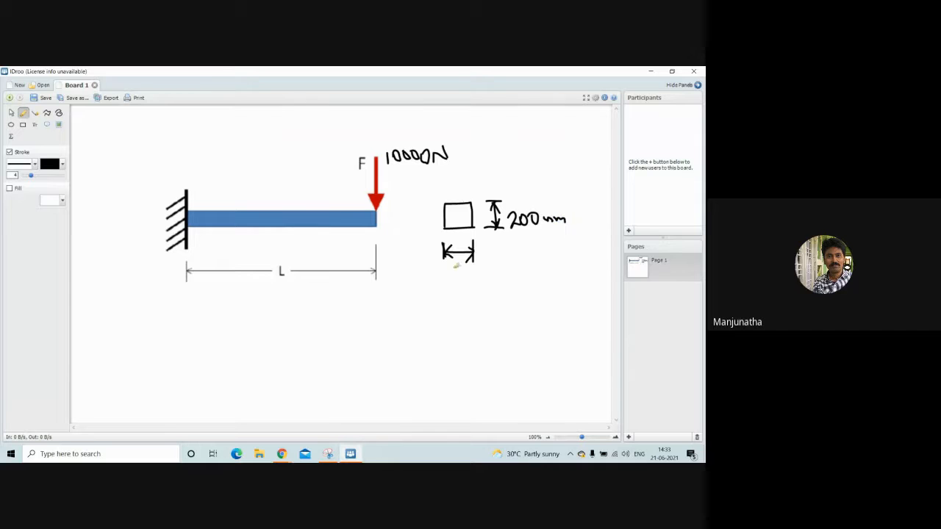
pyautogui.moveTo(447, 272)
pyautogui.mouseDown()
pyautogui.moveTo(450, 281)
pyautogui.moveTo(462, 272)
pyautogui.moveTo(510, 276)
pyautogui.mouseUp()
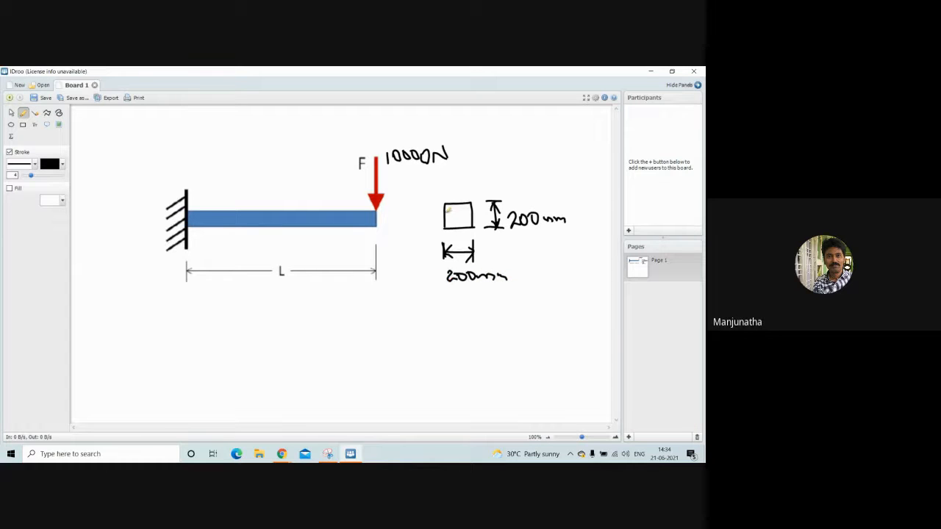
pyautogui.moveTo(444, 211)
pyautogui.mouseDown()
pyautogui.moveTo(475, 208)
pyautogui.moveTo(466, 205)
pyautogui.mouseUp()
# Handwrite the length 1000 mm below the L dimension and E = 200e3 N/mm² above the beam
pyautogui.moveTo(245, 287)
pyautogui.mouseDown()
pyautogui.moveTo(243, 298)
pyautogui.moveTo(246, 286)
pyautogui.moveTo(276, 296)
pyautogui.moveTo(272, 286)
pyautogui.moveTo(285, 296)
pyautogui.moveTo(283, 287)
pyautogui.moveTo(297, 289)
pyautogui.moveTo(299, 297)
pyautogui.moveTo(321, 289)
pyautogui.moveTo(317, 298)
pyautogui.moveTo(329, 297)
pyautogui.mouseUp()
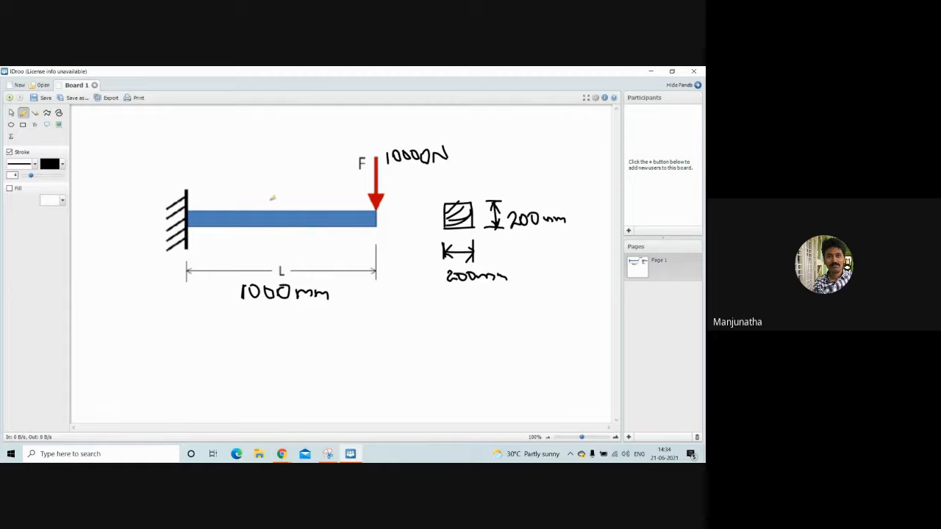
pyautogui.moveTo(233, 134)
pyautogui.mouseDown()
pyautogui.moveTo(232, 149)
pyautogui.moveTo(245, 147)
pyautogui.moveTo(244, 133)
pyautogui.moveTo(263, 145)
pyautogui.moveTo(284, 145)
pyautogui.moveTo(289, 135)
pyautogui.moveTo(306, 144)
pyautogui.moveTo(310, 129)
pyautogui.moveTo(314, 143)
pyautogui.moveTo(305, 145)
pyautogui.moveTo(330, 137)
pyautogui.moveTo(334, 151)
pyautogui.moveTo(345, 135)
pyautogui.moveTo(376, 134)
pyautogui.mouseUp()
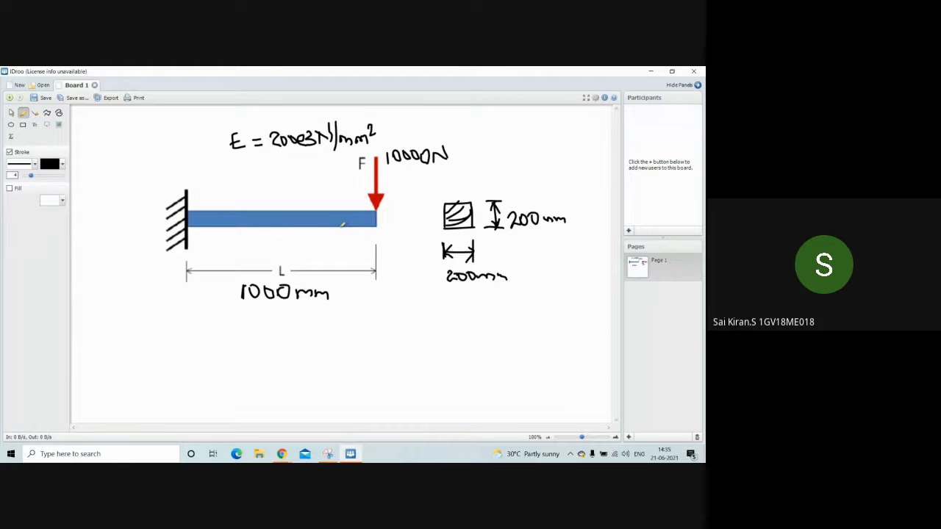
# Mute the microphone in the Google Meet call and return to the annotated beam whiteboard
pyautogui.moveTo(285, 455)
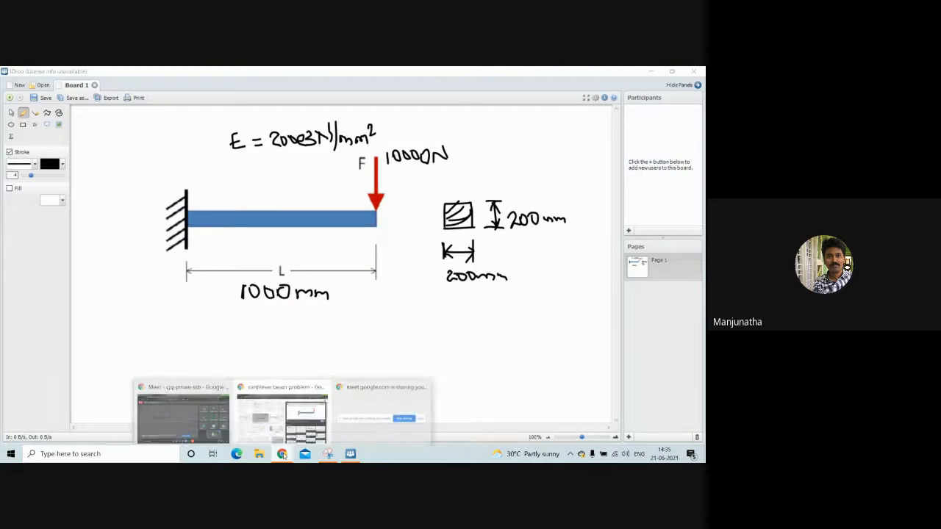
pyautogui.click(218, 424)
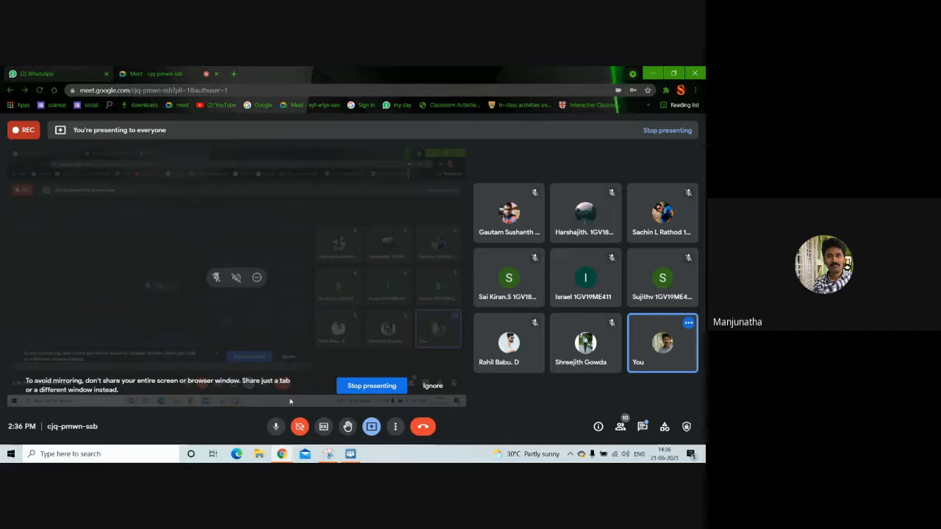
pyautogui.click(274, 427)
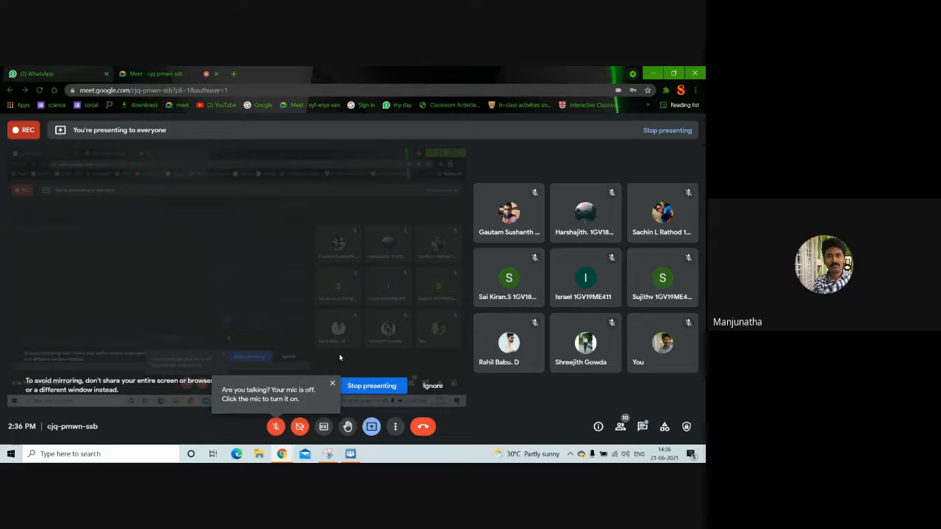
pyautogui.click(275, 427)
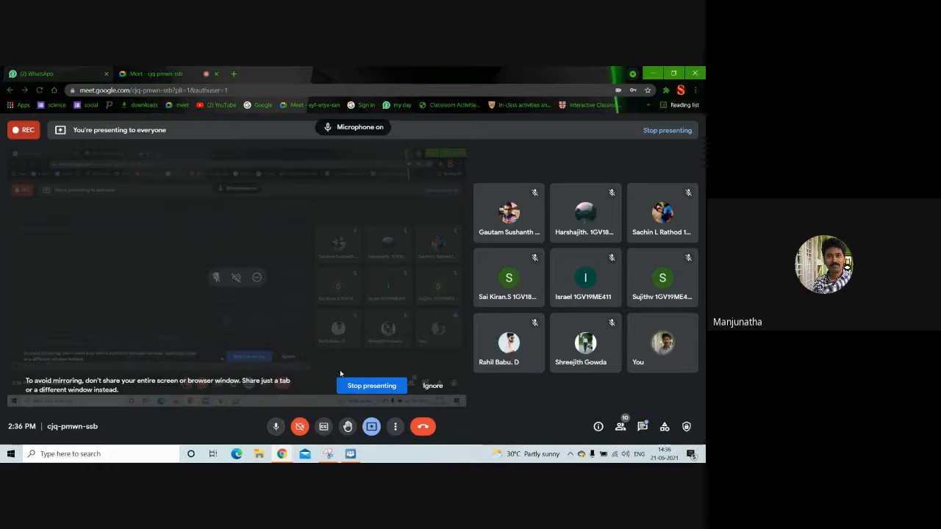
pyautogui.moveTo(329, 456)
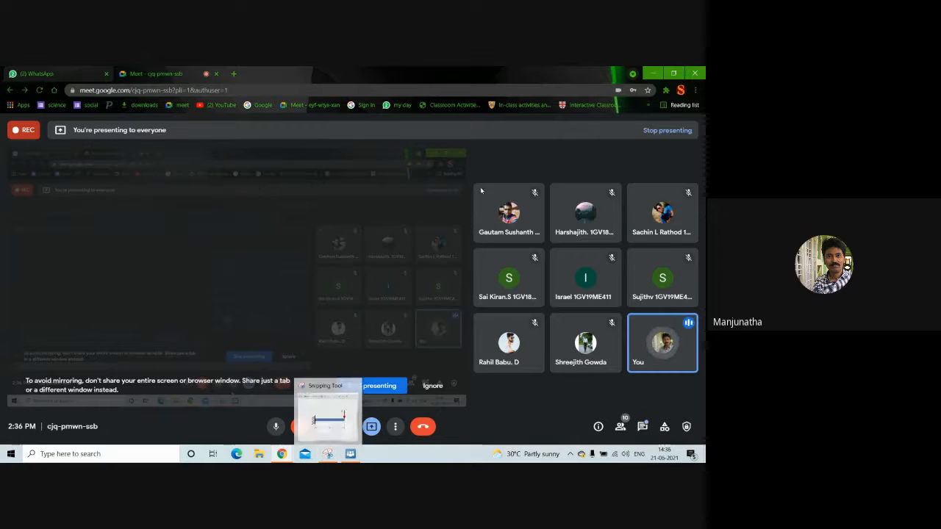
pyautogui.click(276, 426)
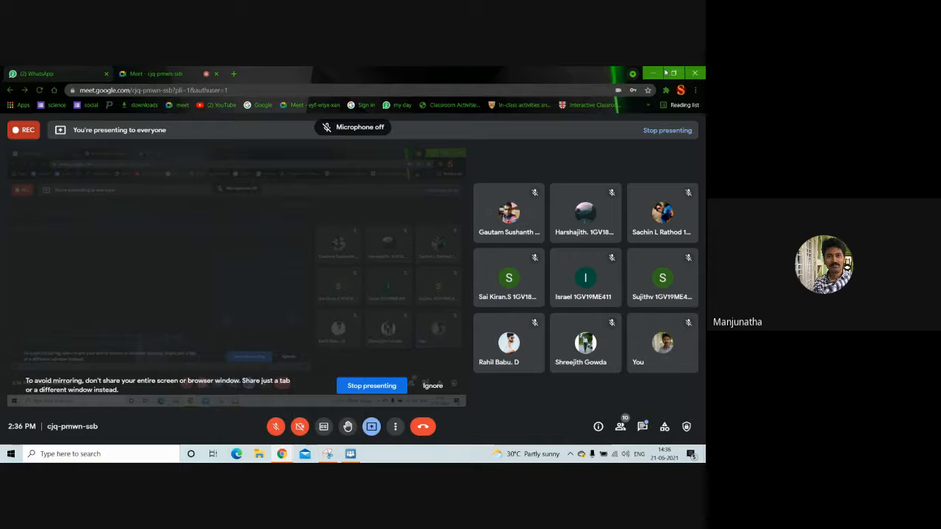
pyautogui.click(652, 73)
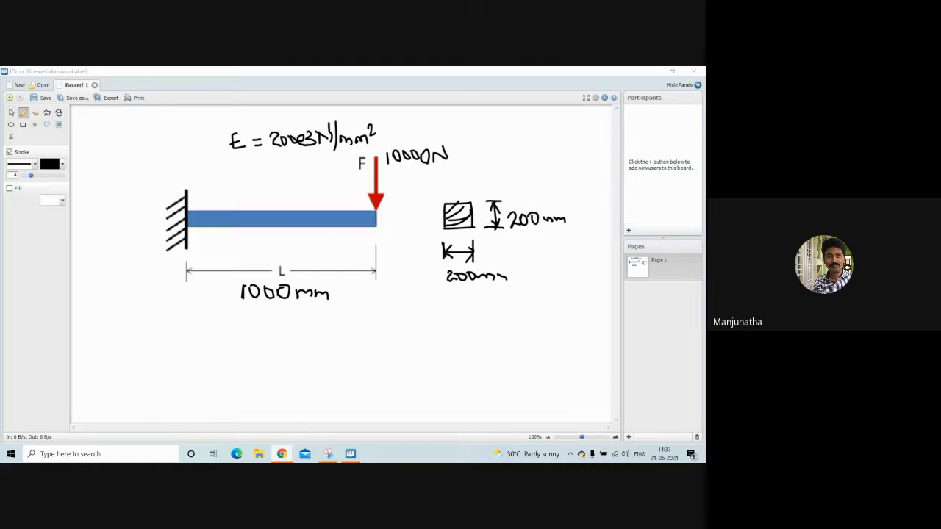
# Unmute the microphone in the Google Meet call and return to the annotated beam whiteboard
pyautogui.moveTo(282, 455)
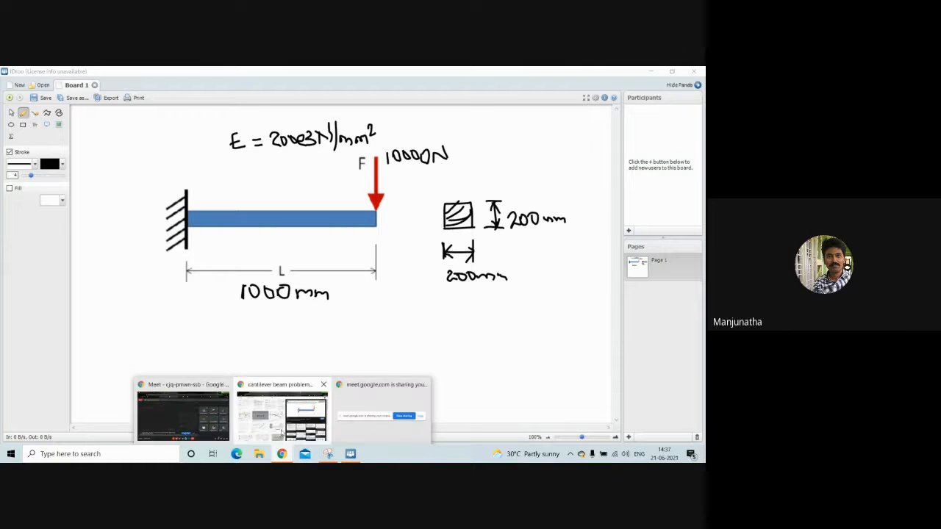
pyautogui.click(177, 432)
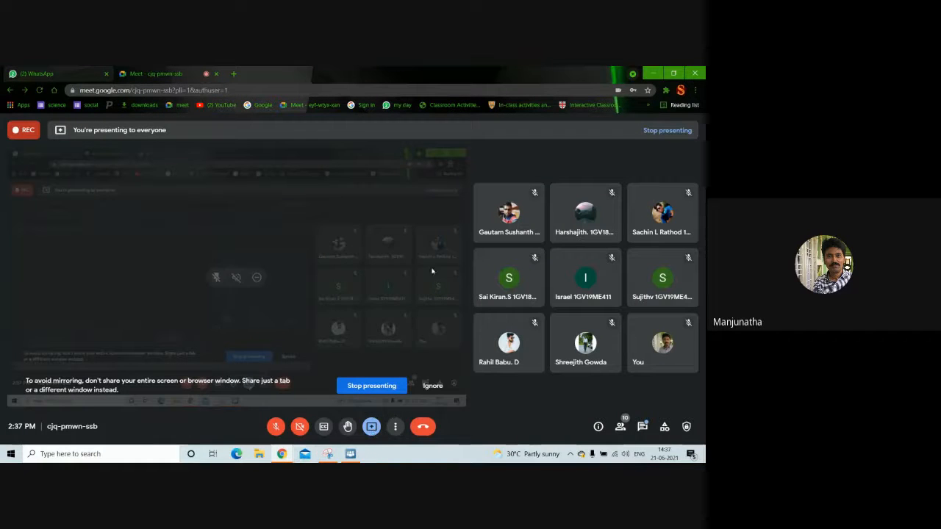
pyautogui.click(276, 426)
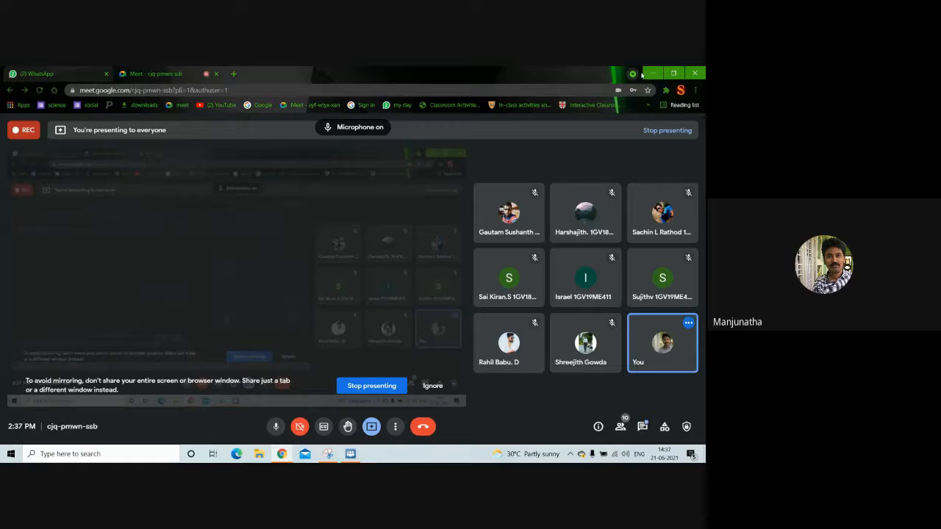
pyautogui.click(653, 73)
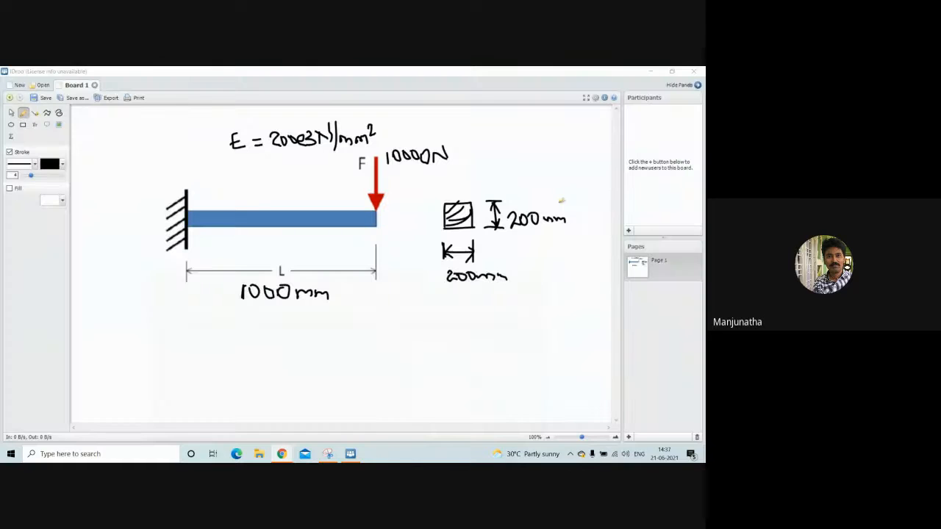
# Minimize the whiteboard, launch Mechanical APDL 15.0 and apply reverse video to the graphics window colours
pyautogui.click(652, 74)
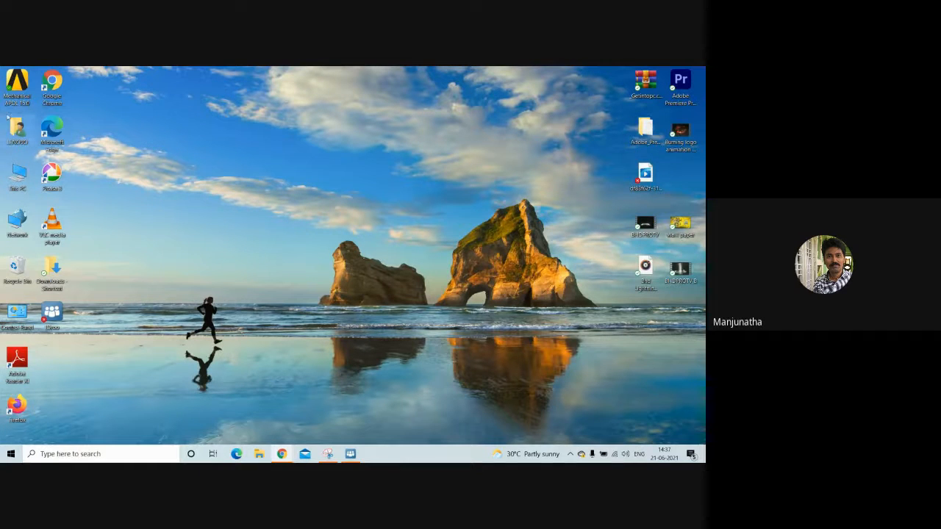
pyautogui.doubleClick(17, 89)
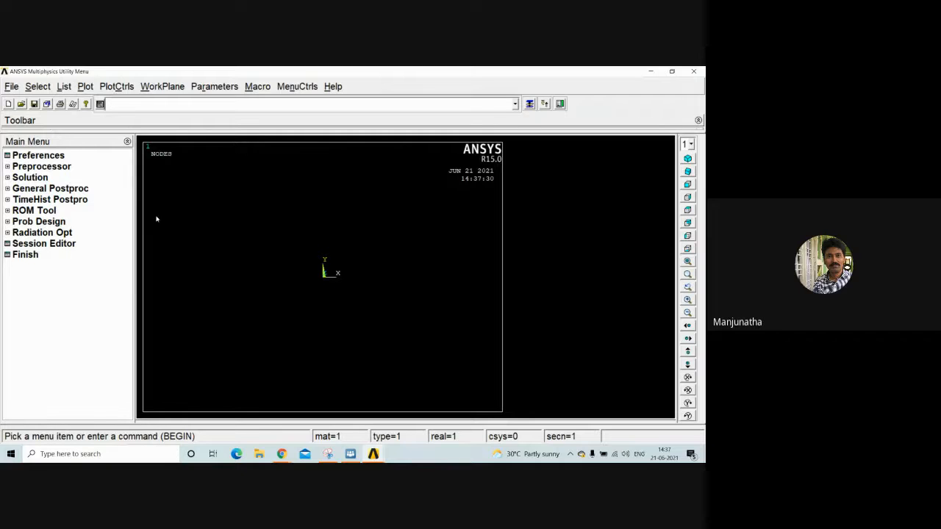
pyautogui.click(123, 87)
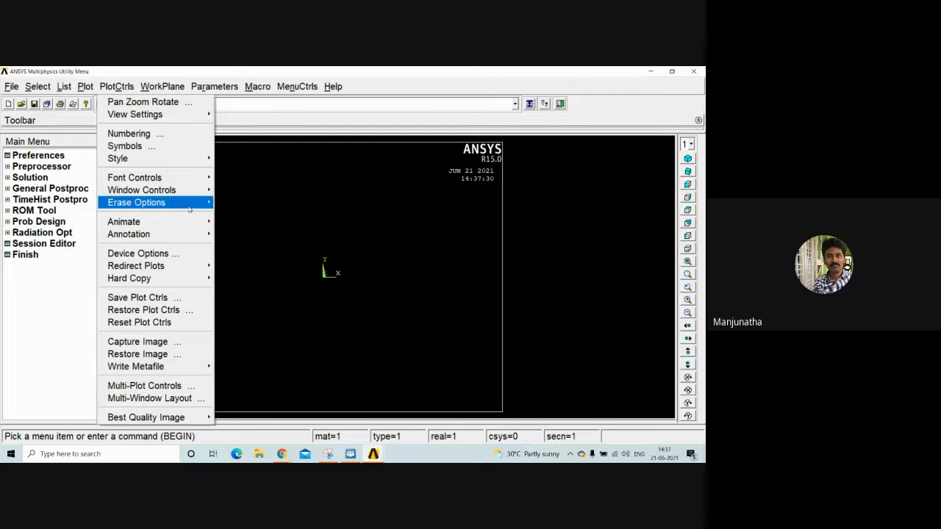
pyautogui.moveTo(187, 160)
pyautogui.moveTo(294, 227)
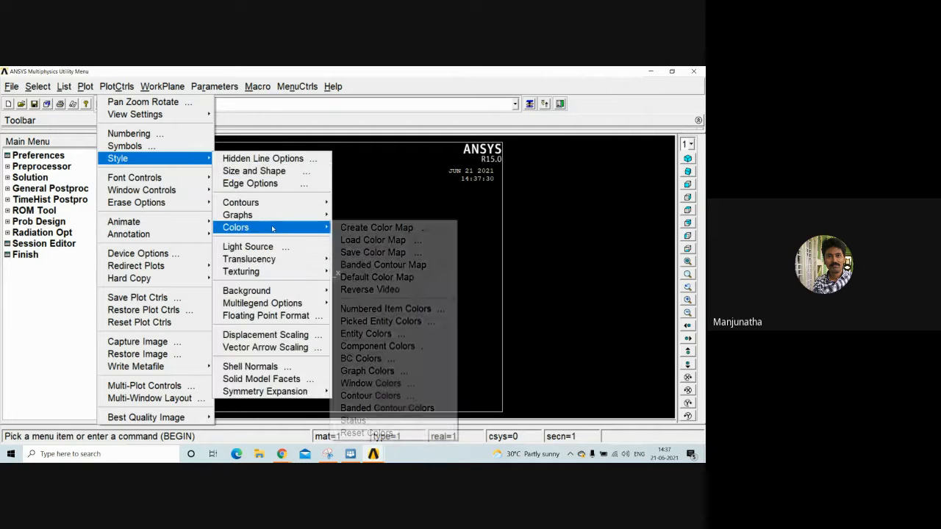
pyautogui.click(391, 291)
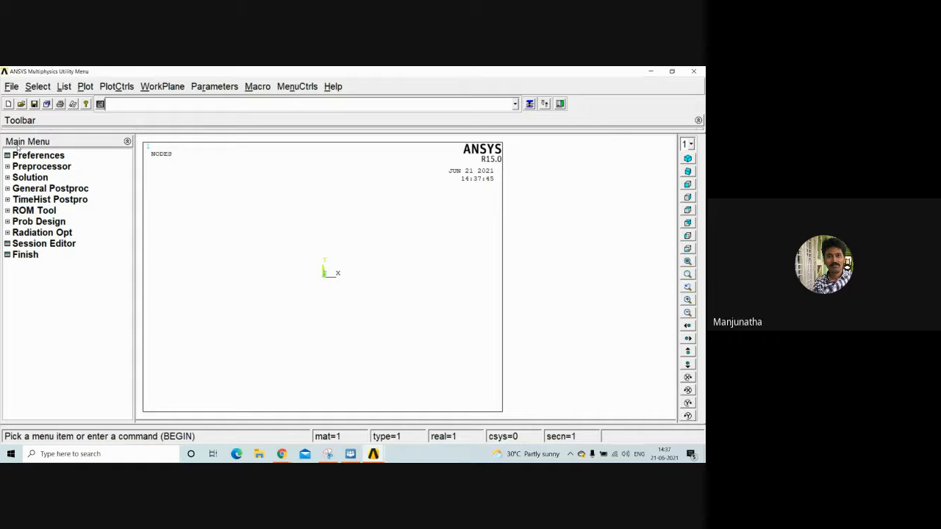
# Set the GUI filtering preferences to the Structural discipline with the h-Method
pyautogui.click(57, 158)
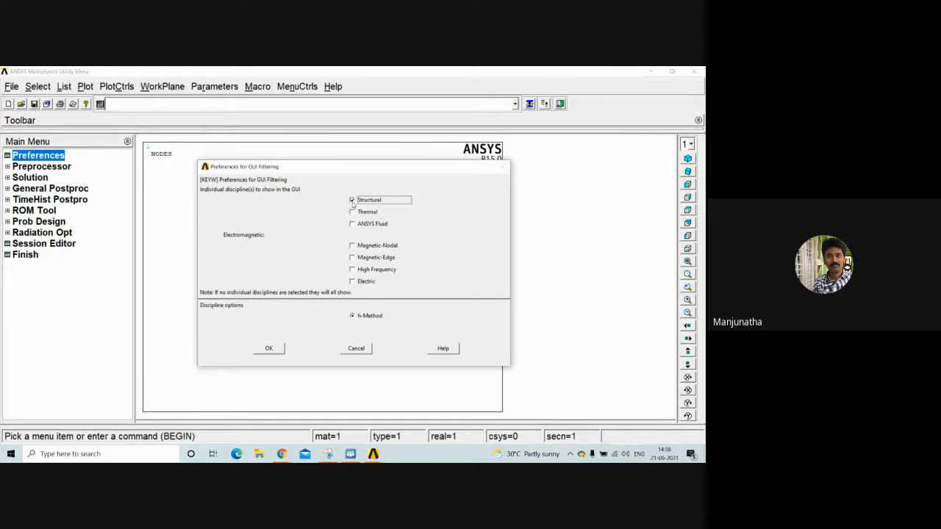
pyautogui.click(269, 349)
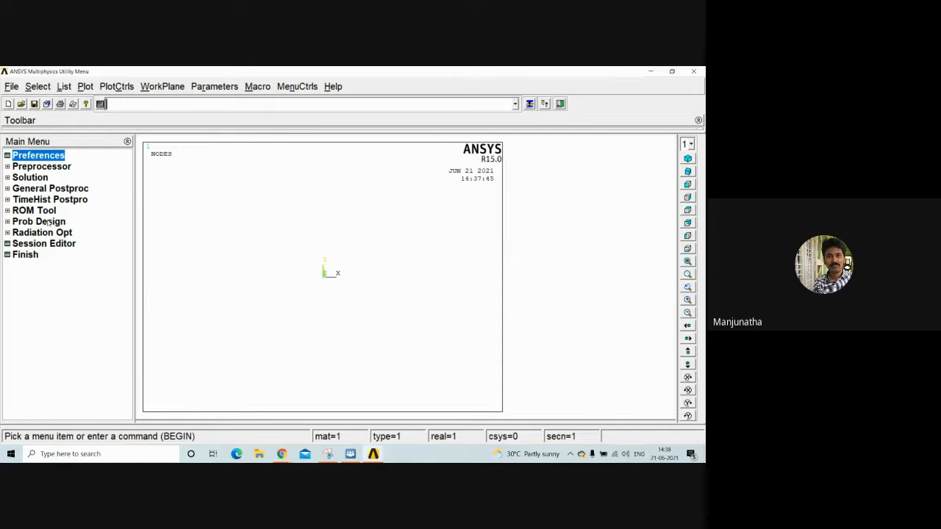
# Add the structural Beam 2 node 188 element as element type reference number 1
pyautogui.click(60, 169)
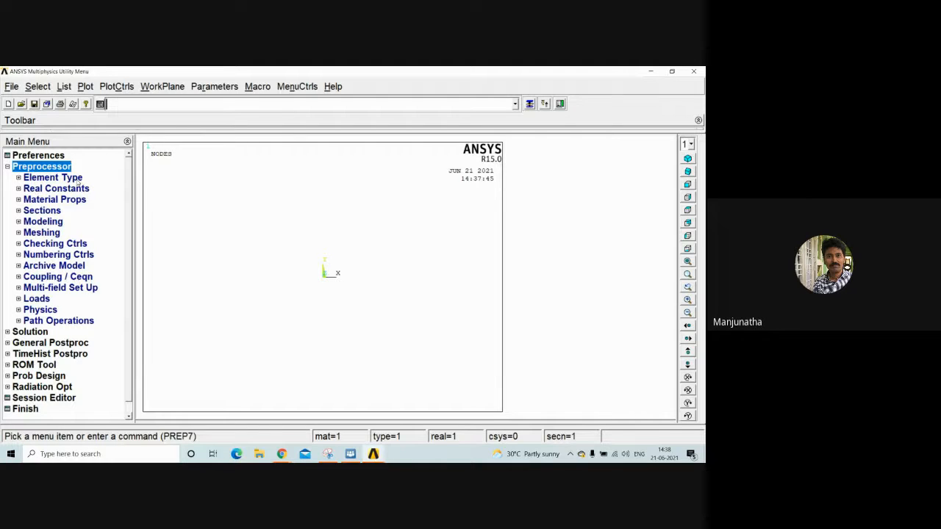
pyautogui.click(76, 177)
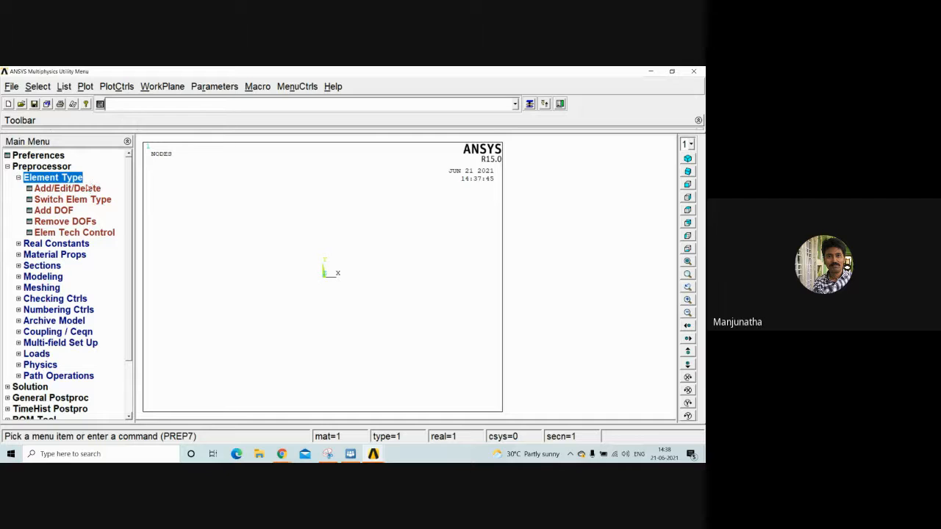
pyautogui.click(67, 189)
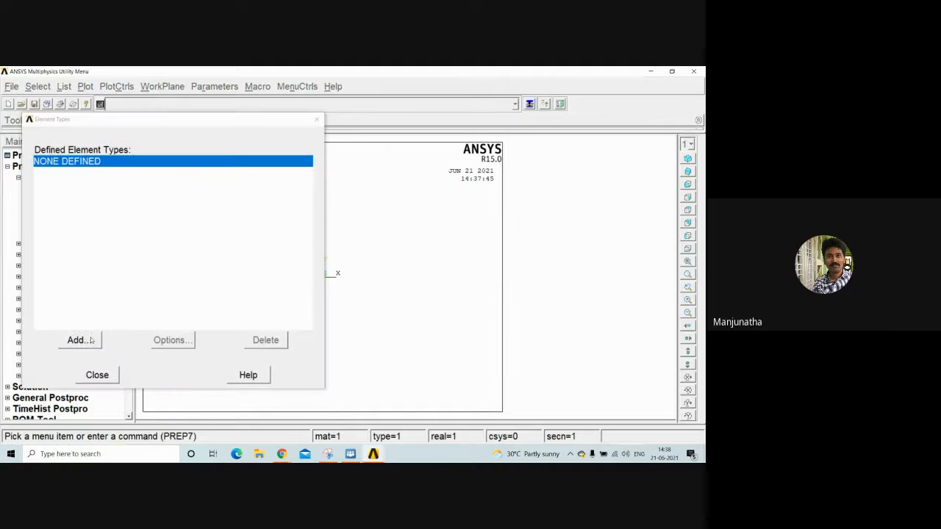
pyautogui.click(86, 341)
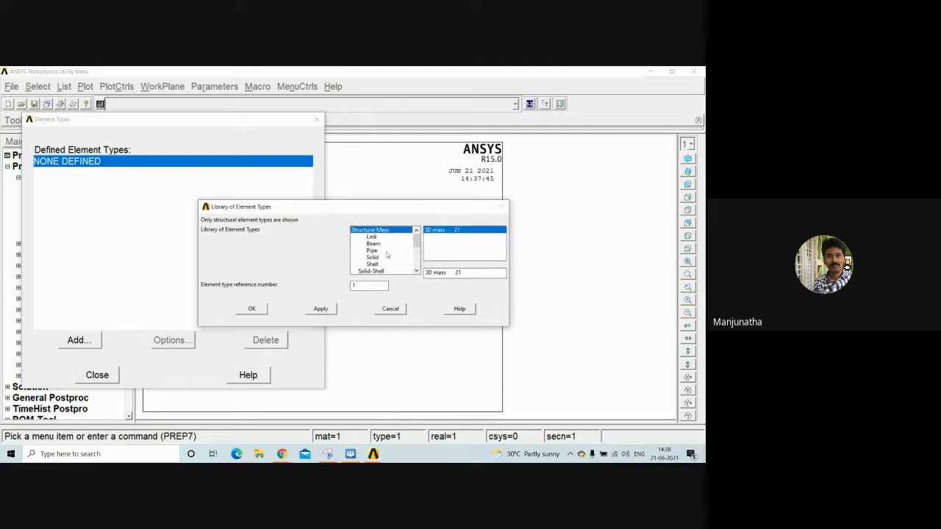
pyautogui.click(383, 243)
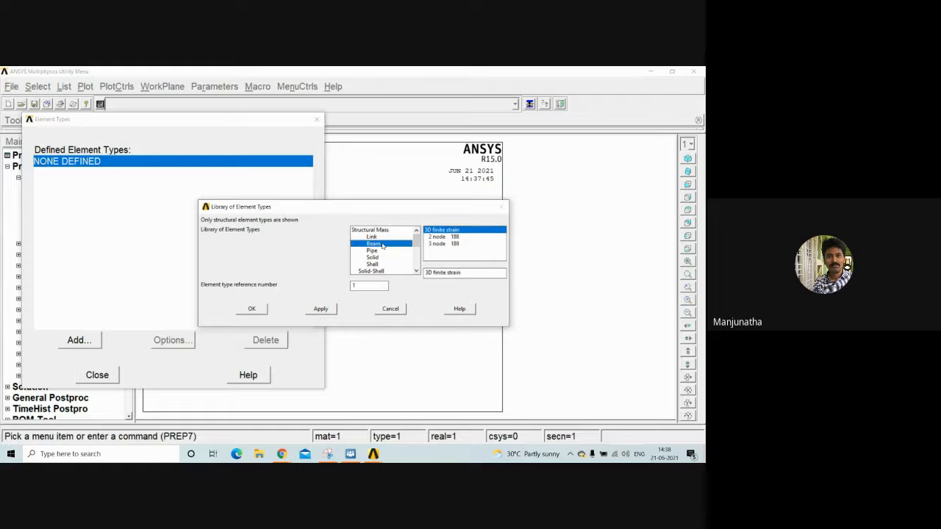
pyautogui.click(450, 239)
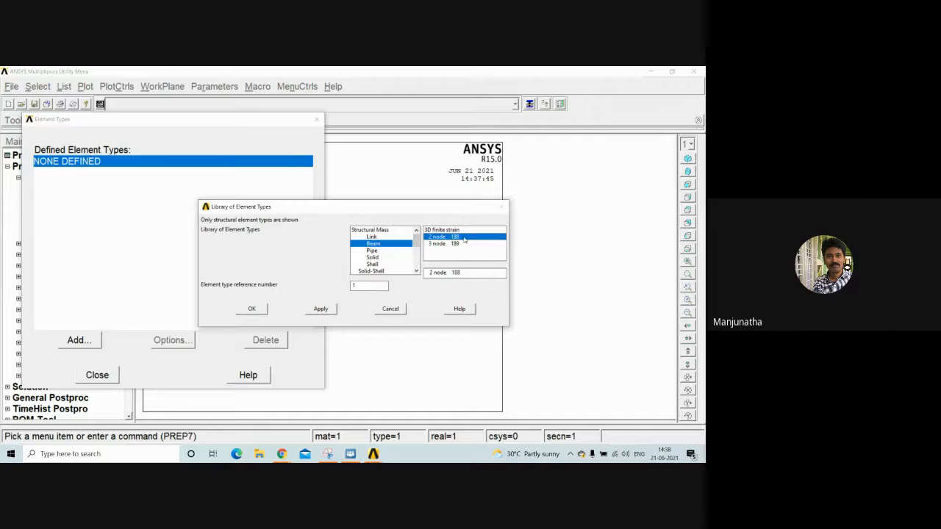
pyautogui.click(252, 309)
pyautogui.click(97, 375)
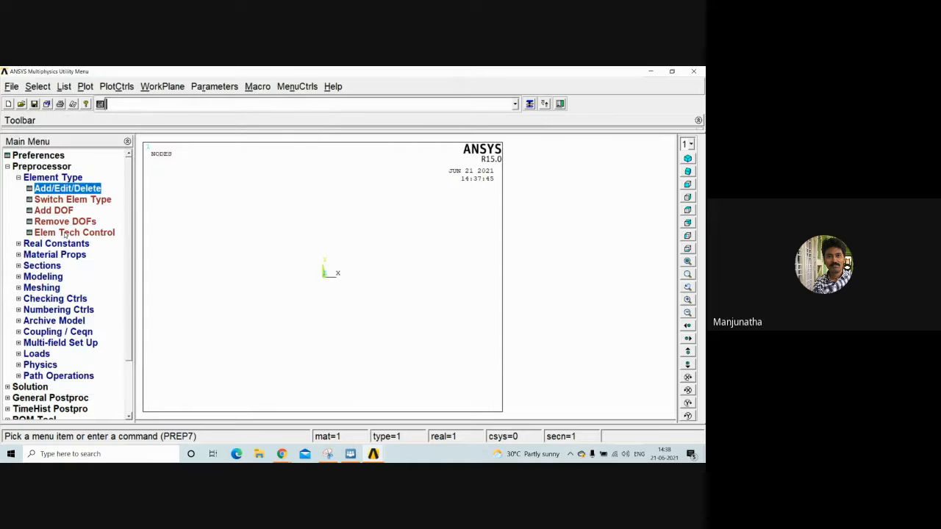
# Define a structural linear elastic isotropic model for material number 1 with EX 200e3, leaving PRXY blank, and exit the material definition
pyautogui.click(46, 178)
pyautogui.click(62, 189)
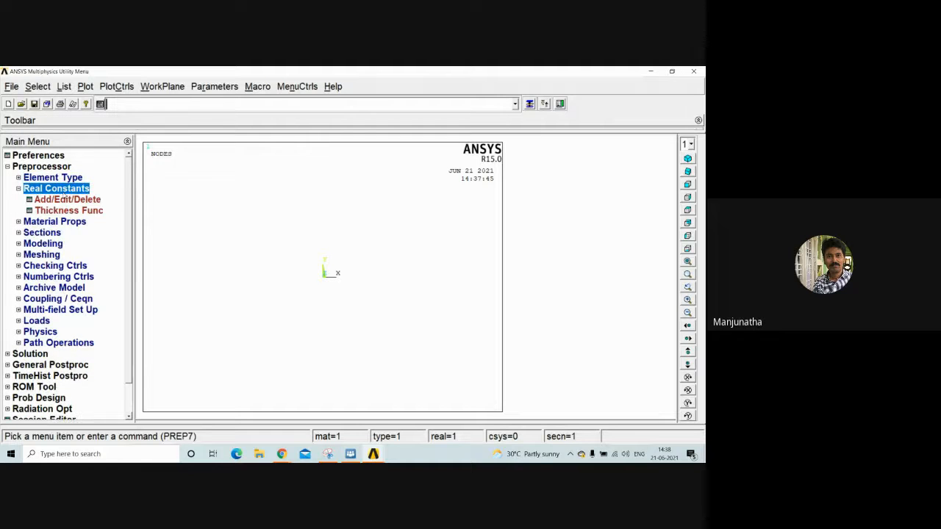
pyautogui.click(81, 189)
pyautogui.click(63, 199)
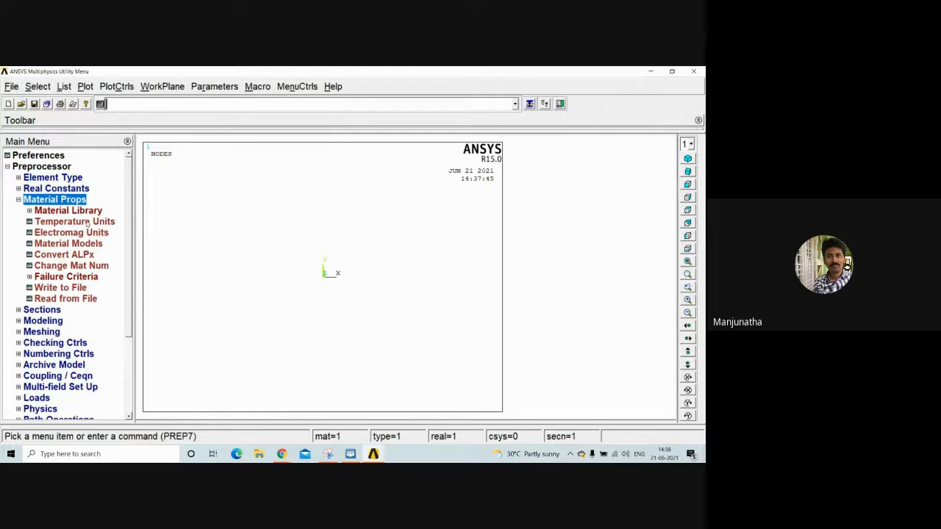
pyautogui.click(84, 245)
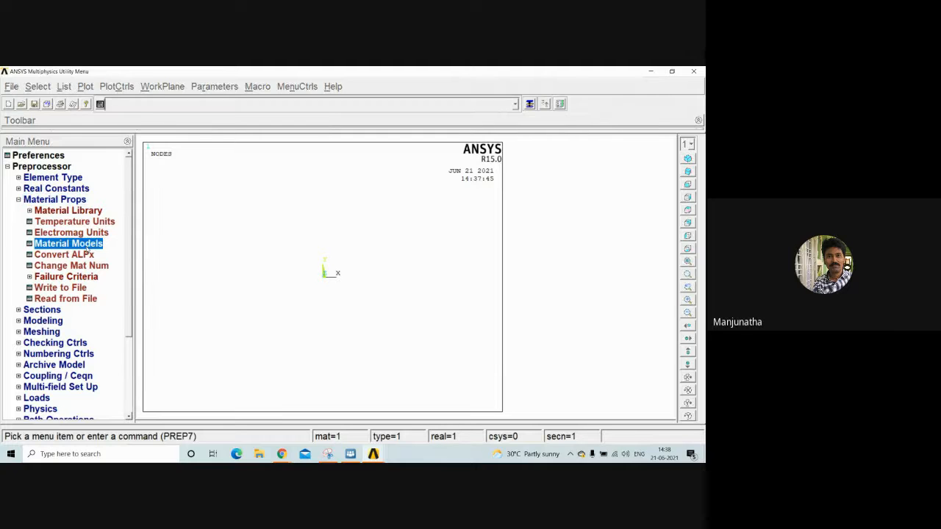
pyautogui.doubleClick(378, 250)
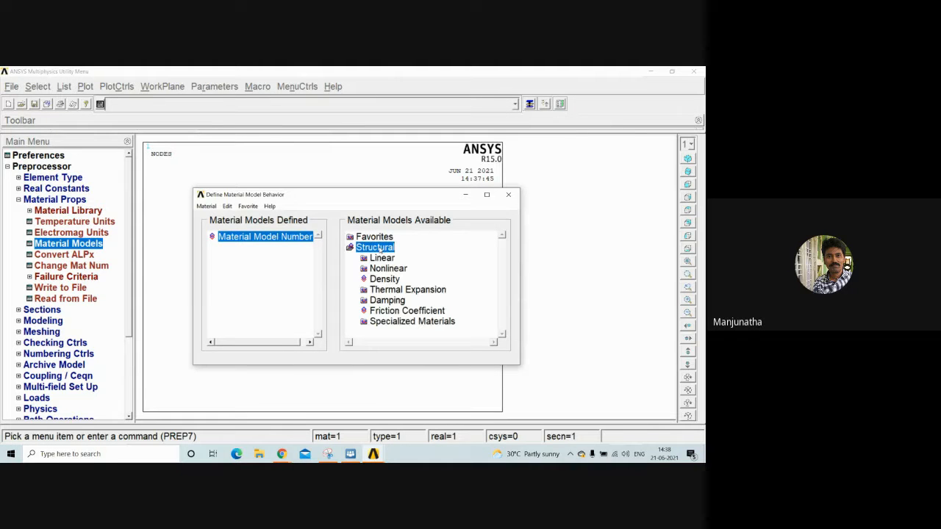
pyautogui.doubleClick(383, 258)
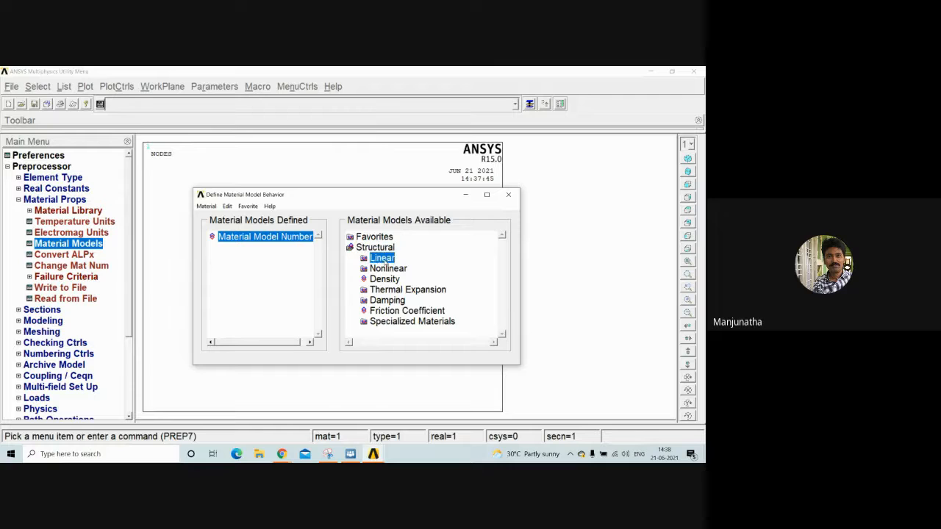
pyautogui.doubleClick(400, 269)
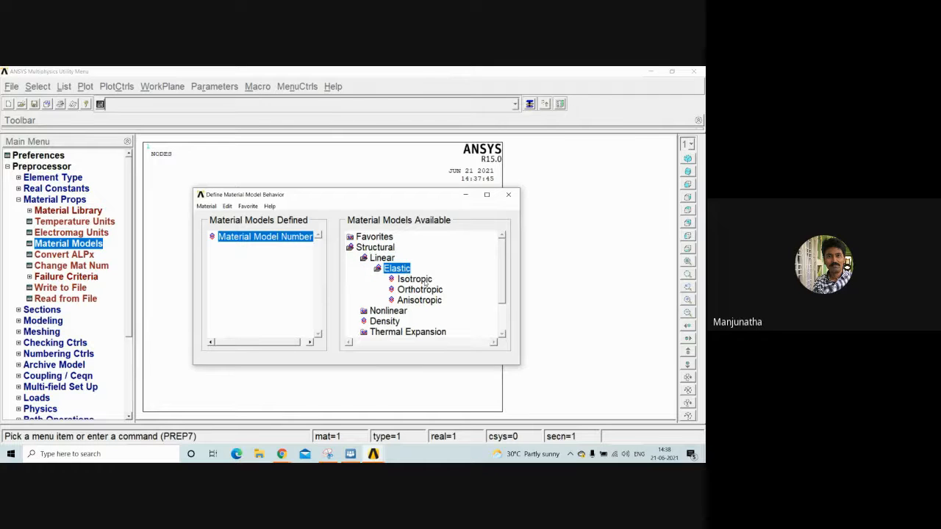
pyautogui.doubleClick(421, 280)
pyautogui.moveTo(355, 234); pyautogui.dragTo(352, 150)
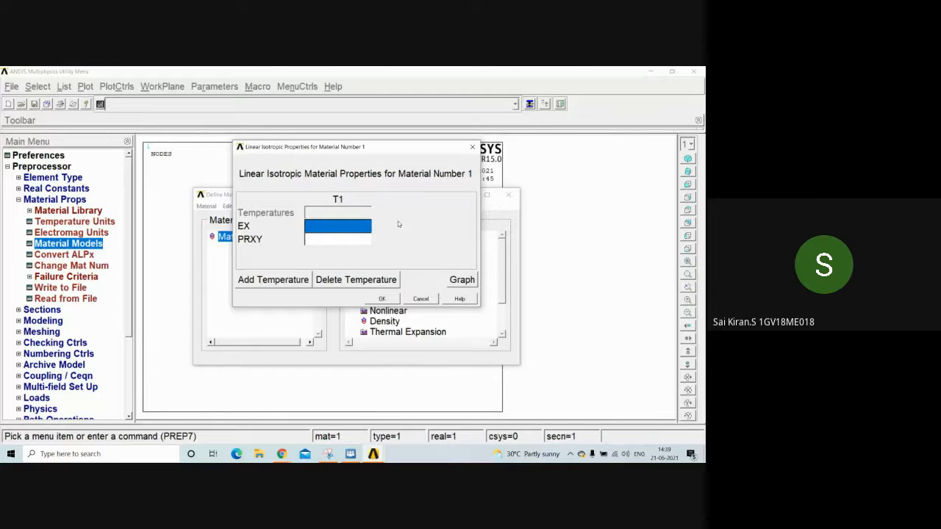
pyautogui.write('200')
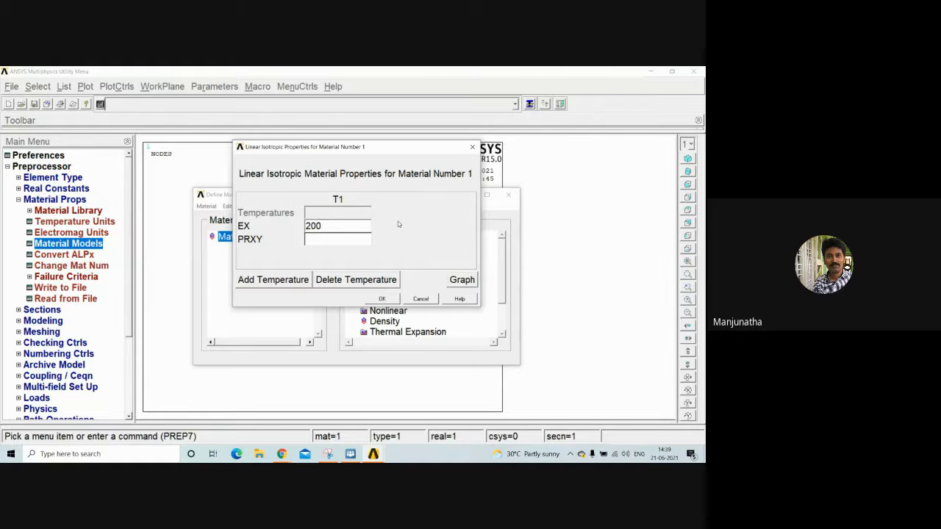
pyautogui.write('e3')
pyautogui.click(381, 298)
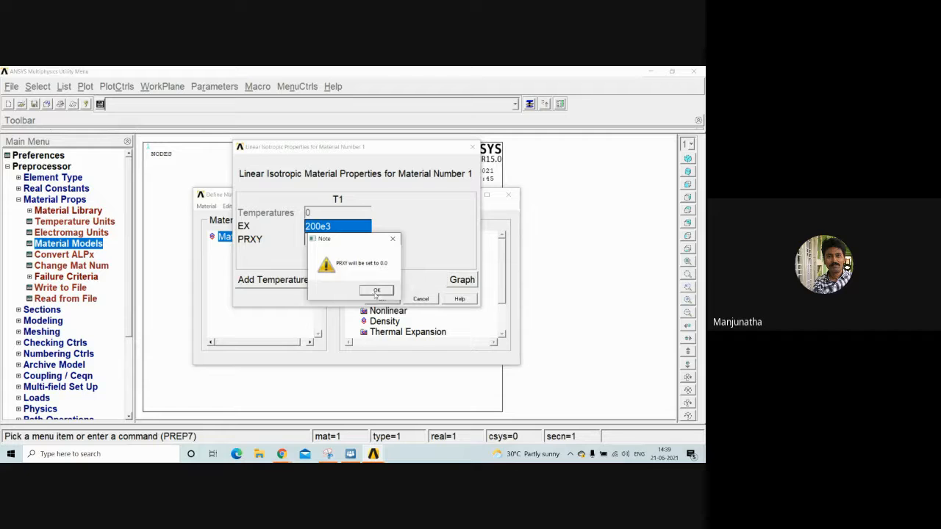
pyautogui.click(376, 292)
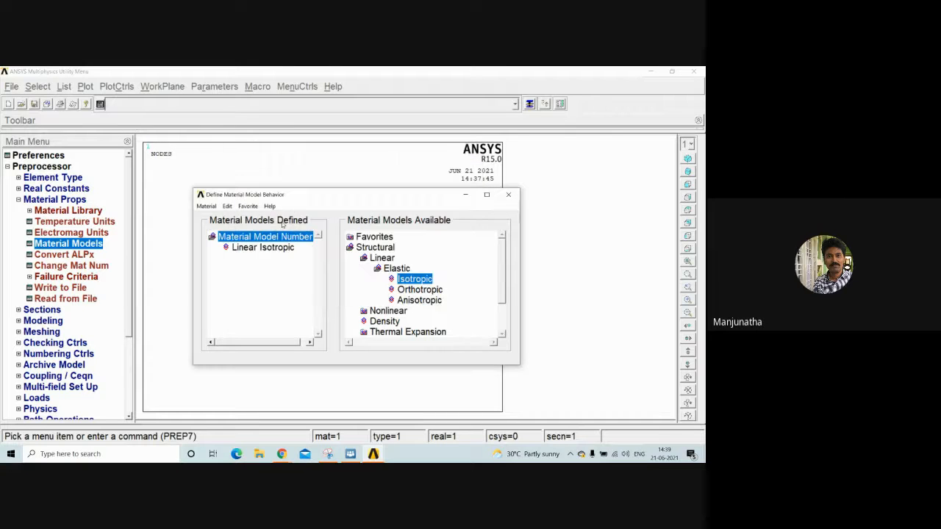
pyautogui.click(207, 206)
pyautogui.click(212, 230)
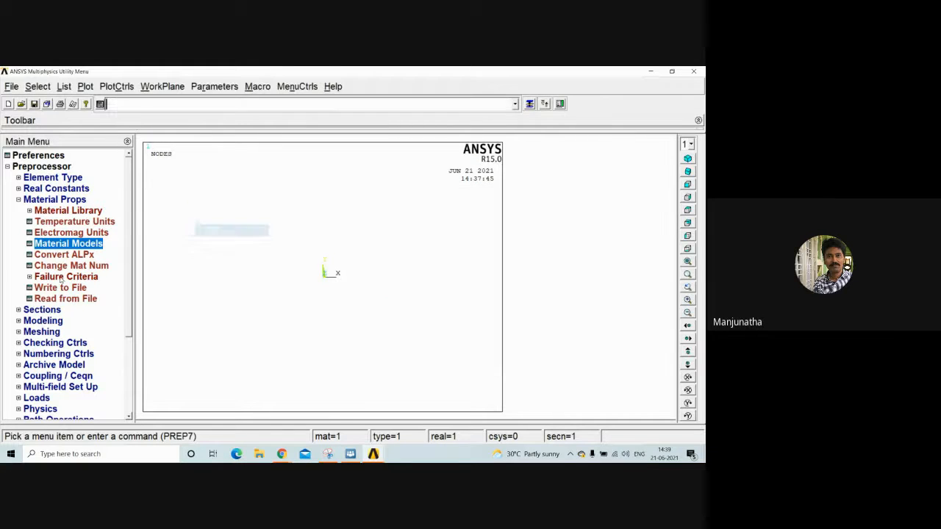
# Start a common beam section with ID 1 named Cantilever Beam, using the solid rectangular sub-type and offset to Centroid
pyautogui.click(56, 200)
pyautogui.click(53, 211)
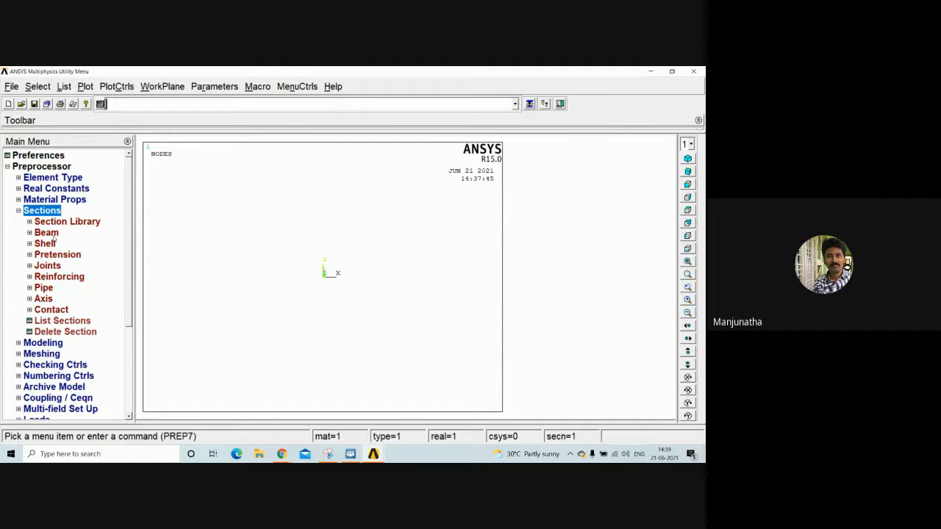
pyautogui.click(53, 233)
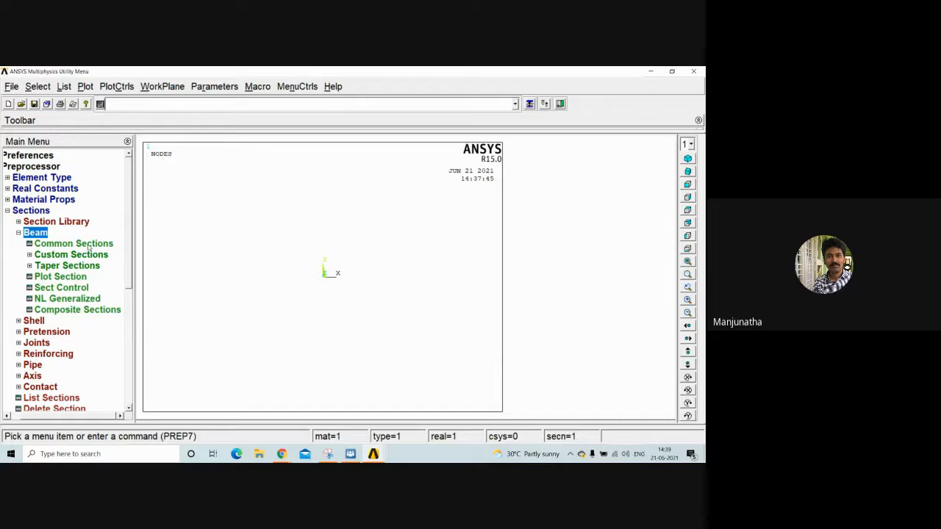
pyautogui.click(85, 248)
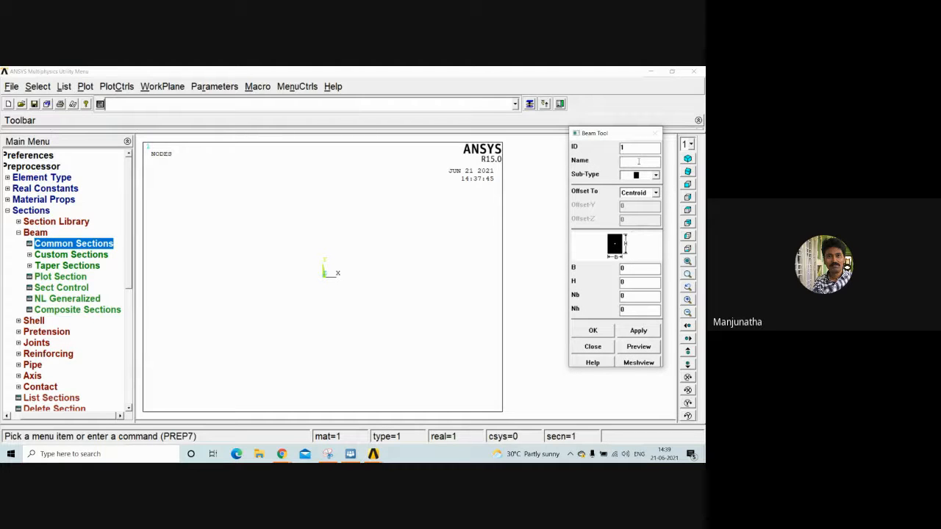
pyautogui.click(638, 161)
pyautogui.write('Ca')
pyautogui.write('ntil')
pyautogui.write('ever Beam')
pyautogui.click(656, 176)
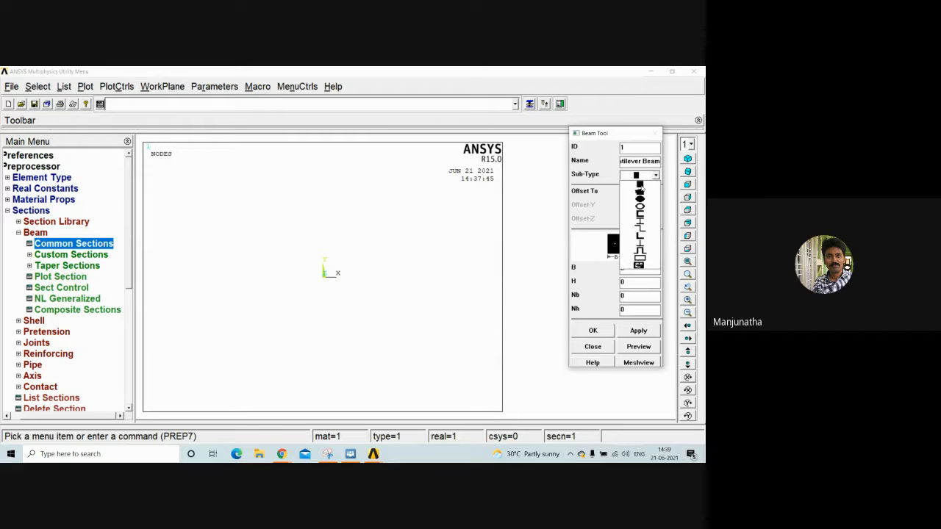
pyautogui.click(641, 184)
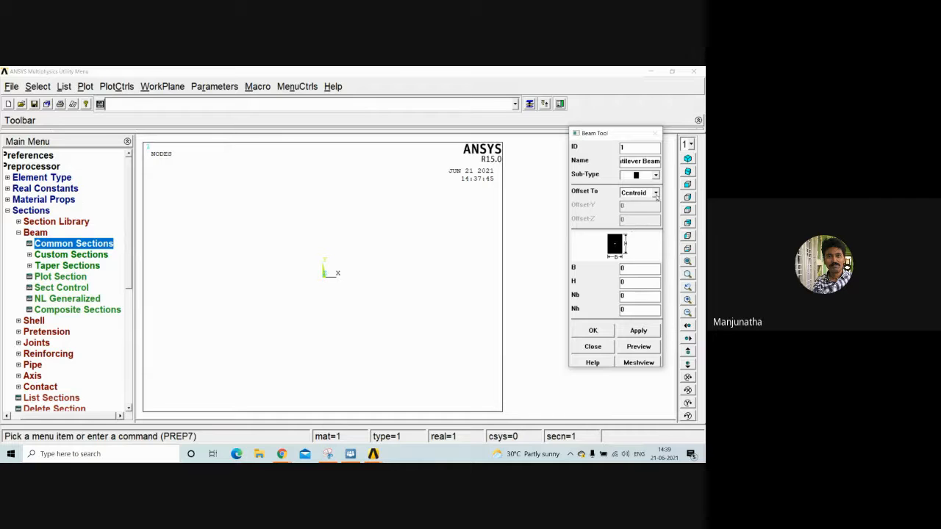
pyautogui.click(656, 192)
pyautogui.click(638, 202)
# Set the beam section's B and H to 200 each and preview the section
pyautogui.doubleClick(636, 269)
pyautogui.write('200')
pyautogui.press('Tab')
pyautogui.write('200')
pyautogui.click(638, 347)
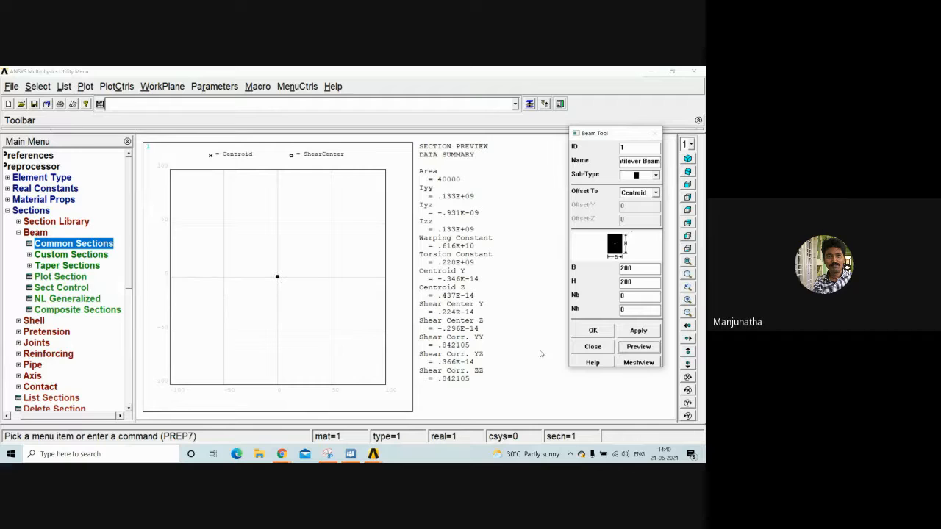
# Accept the Cantilever Beam section definition and close the section settings
pyautogui.click(593, 331)
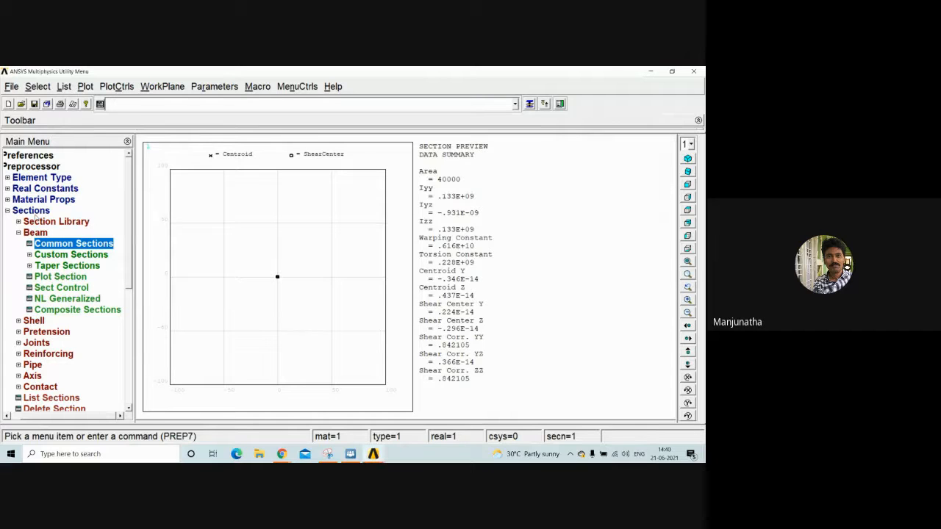
pyautogui.click(28, 232)
pyautogui.click(42, 212)
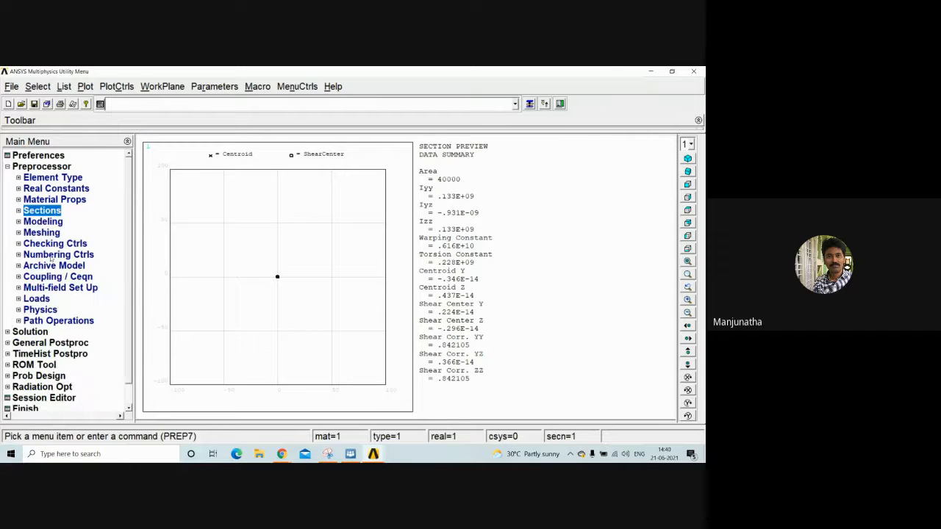
# Start creating a keypoint in the active coordinate system and enter 1 as its keypoint number
pyautogui.click(43, 221)
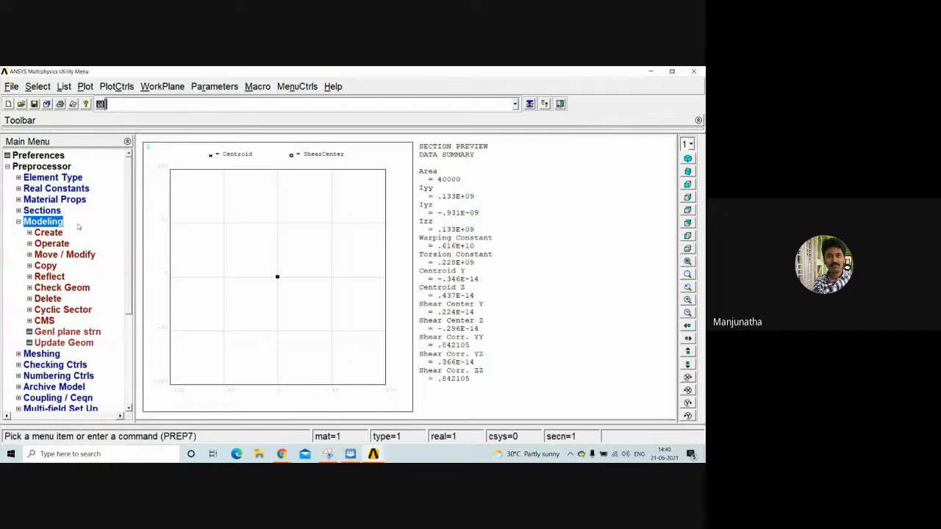
pyautogui.click(50, 232)
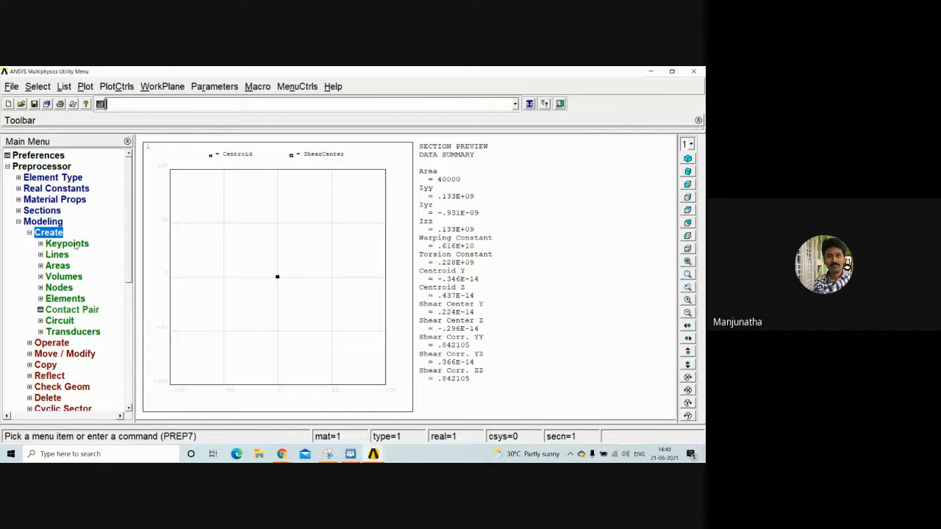
pyautogui.click(67, 244)
pyautogui.click(68, 266)
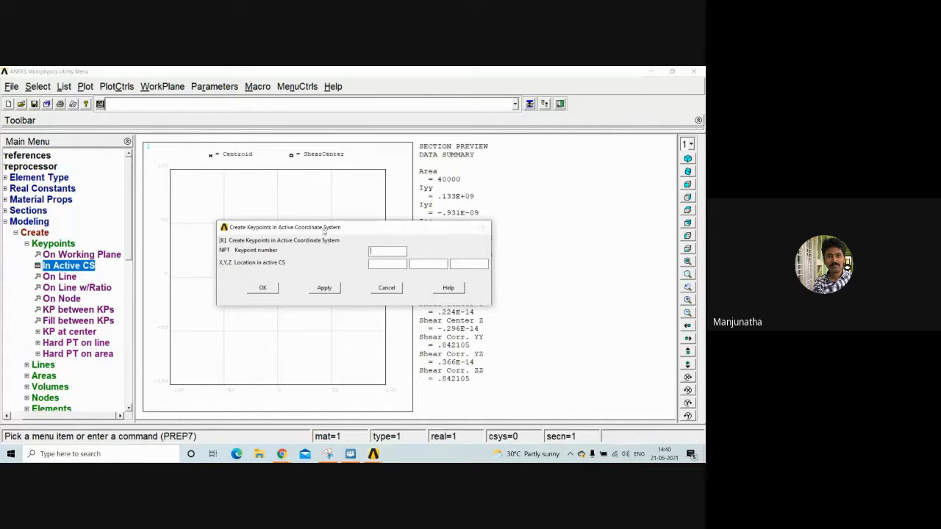
pyautogui.moveTo(324, 227); pyautogui.dragTo(294, 216)
pyautogui.click(349, 238)
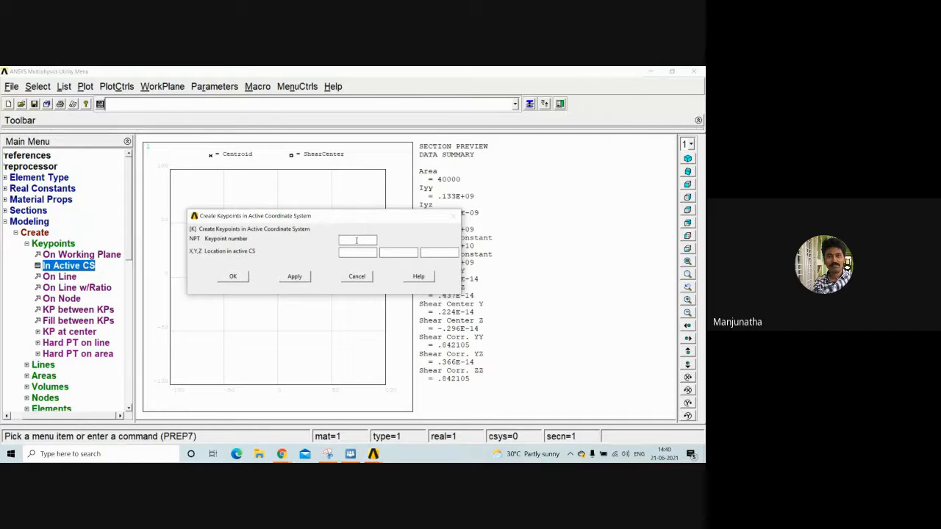
pyautogui.write('1')
# Switch to the IDroo whiteboard with the annotated cantilever beam sketch
pyautogui.click(351, 454)
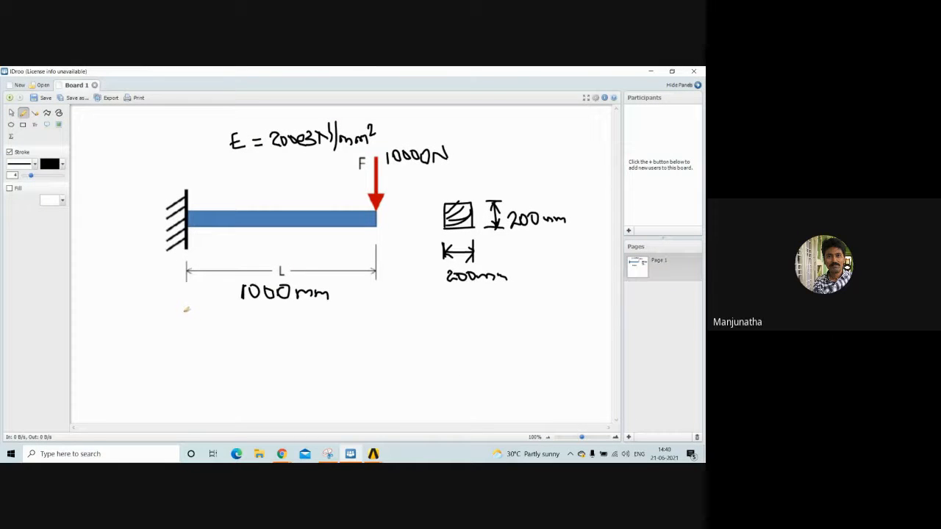
pyautogui.moveTo(184, 310); pyautogui.dragTo(184, 344)
pyautogui.hotkey('ctrl', 'z')
pyautogui.moveTo(180, 332); pyautogui.dragTo(347, 337)
pyautogui.hotkey('ctrl', 'z')
# Draw a straight horizontal line below the 1000 mm dimension, add ticks at both ends, and number the left end 1 and the right end 2
pyautogui.click(35, 113)
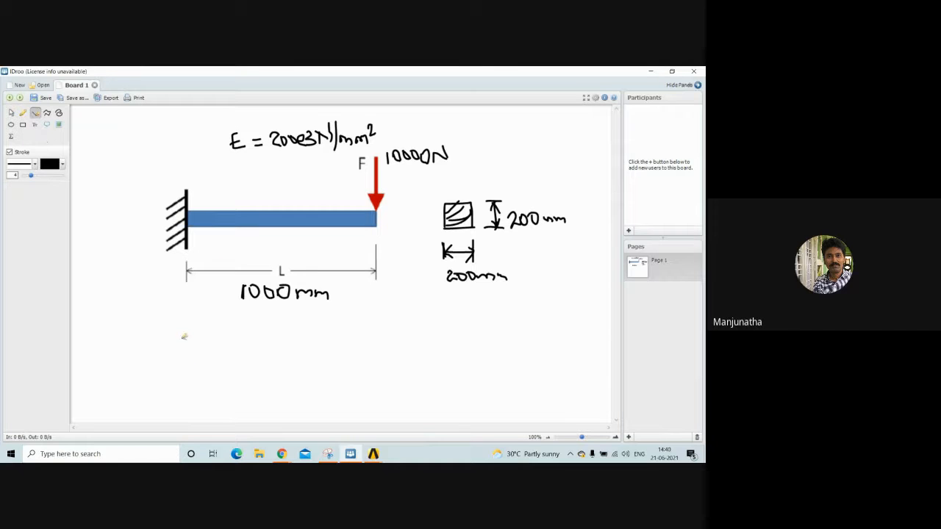
pyautogui.moveTo(181, 338); pyautogui.dragTo(380, 337)
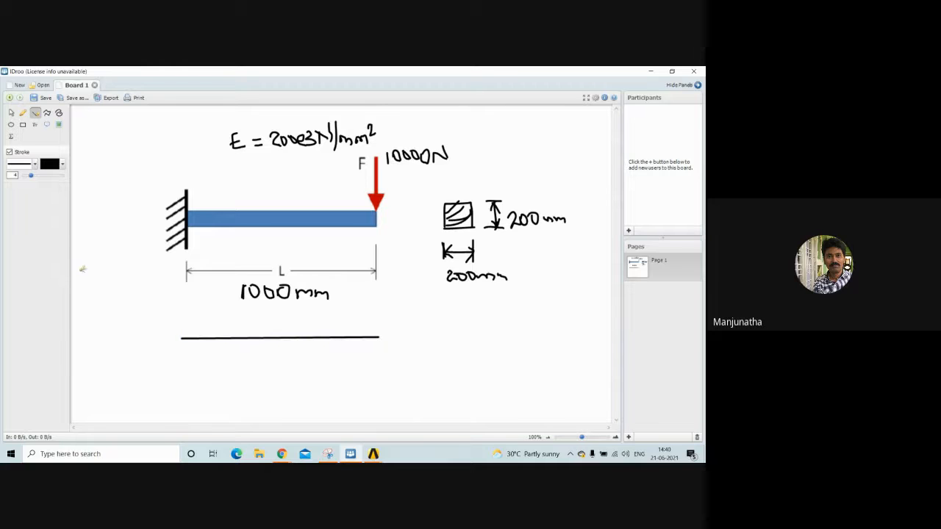
pyautogui.click(23, 114)
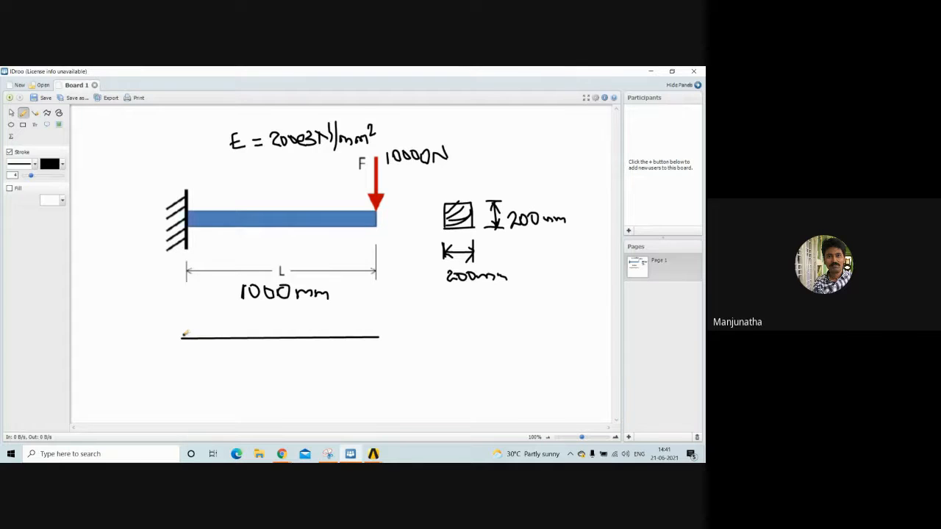
pyautogui.moveTo(185, 334); pyautogui.dragTo(180, 342)
pyautogui.moveTo(379, 332); pyautogui.dragTo(377, 343)
pyautogui.moveTo(171, 352); pyautogui.dragTo(170, 366)
pyautogui.moveTo(377, 346)
pyautogui.mouseDown()
pyautogui.moveTo(384, 340)
pyautogui.moveTo(393, 357)
pyautogui.mouseUp()
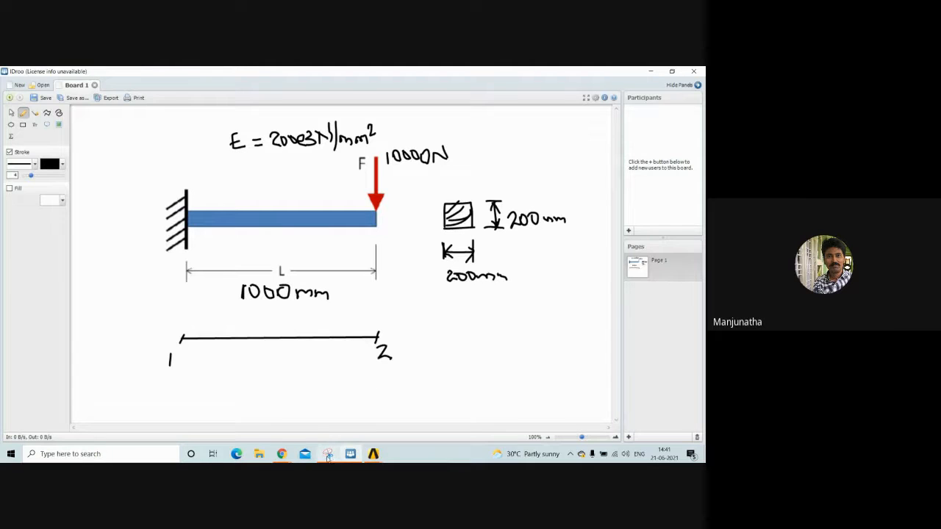
# Switch back to the ANSYS Multiphysics Utility Menu window and create keypoint 1 with its X, Y, Z location left blank
pyautogui.click(374, 453)
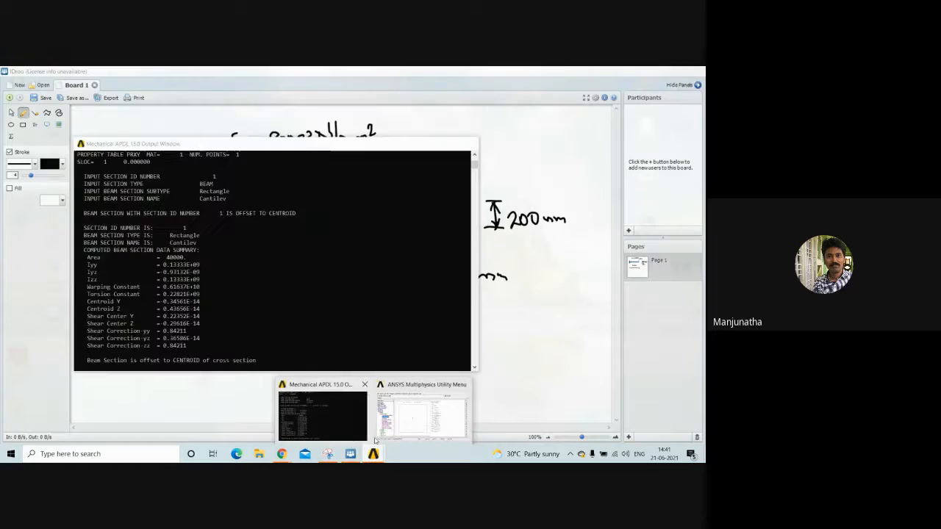
pyautogui.click(397, 436)
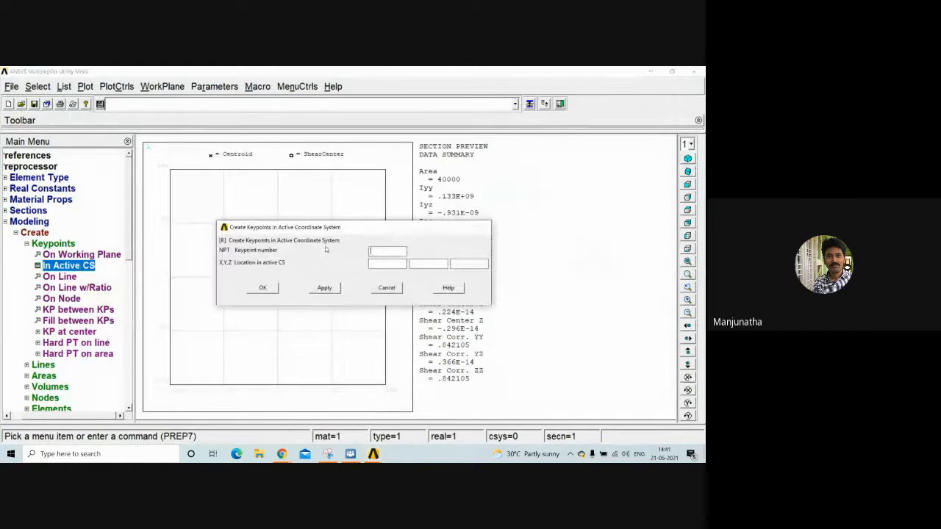
pyautogui.click(388, 250)
pyautogui.write('1')
pyautogui.click(324, 288)
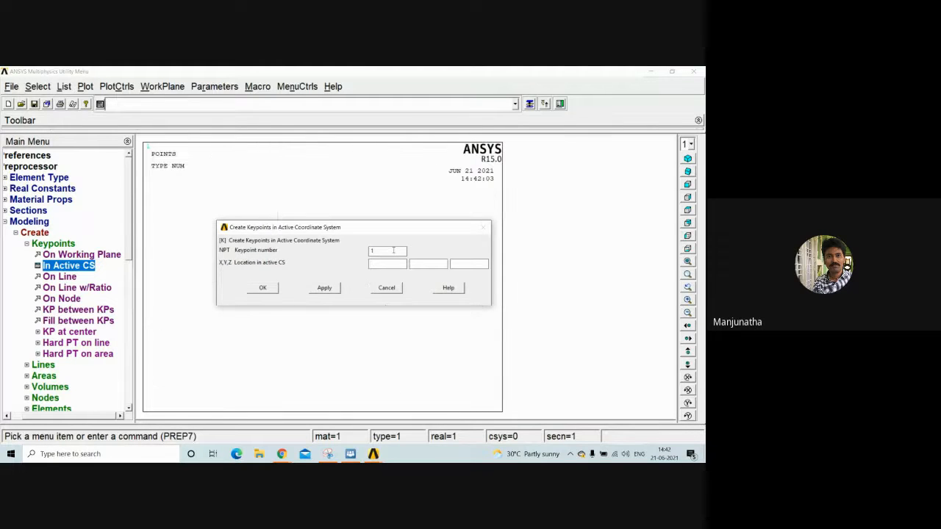
# Create keypoint 2 at X 1000 in the active coordinate system and finish keypoint creation
pyautogui.moveTo(392, 250); pyautogui.dragTo(361, 254)
pyautogui.write('2')
pyautogui.click(379, 264)
pyautogui.write('1000')
pyautogui.click(263, 289)
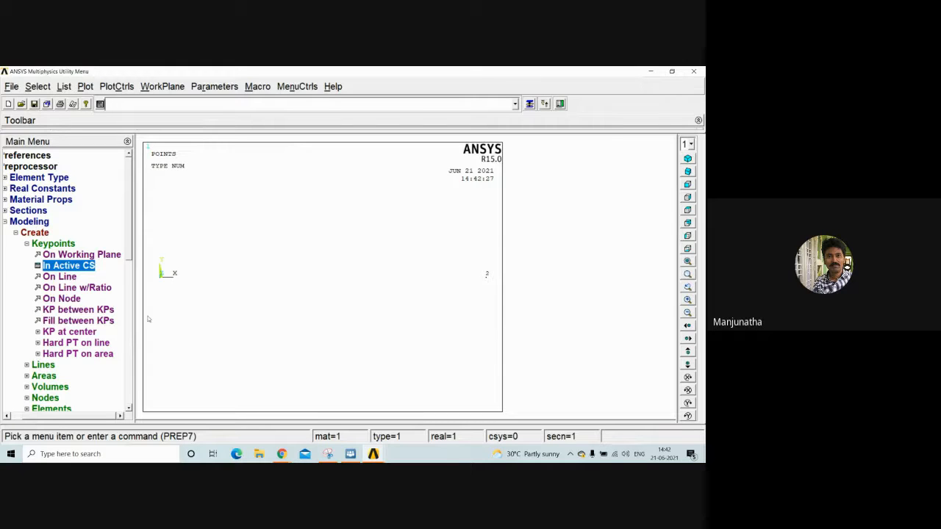
pyautogui.click(62, 244)
# Create a straight line from keypoint 1 to keypoint 2 and leave the modeling commands
pyautogui.click(60, 255)
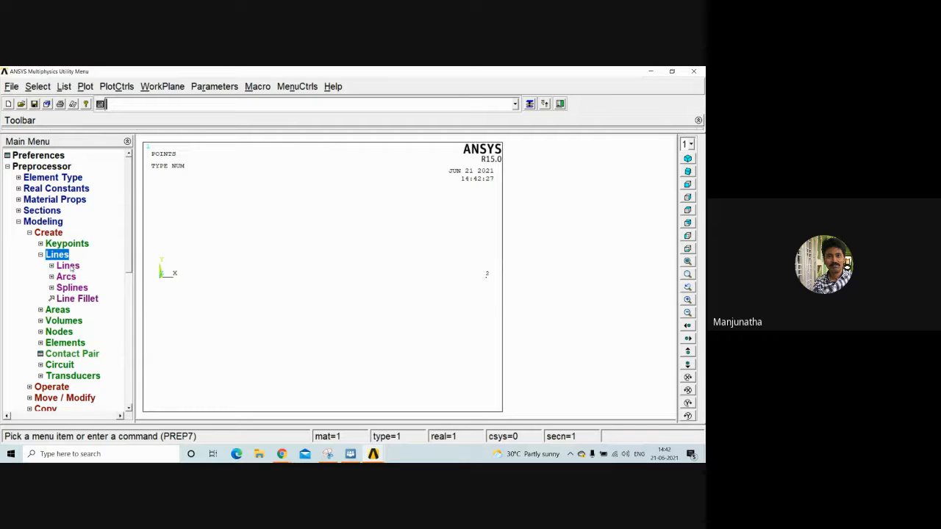
pyautogui.click(71, 269)
pyautogui.click(90, 278)
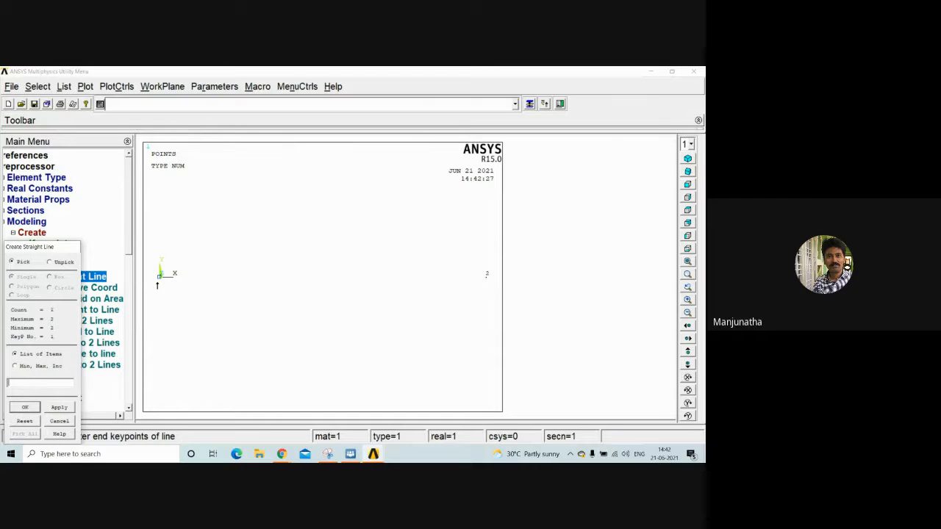
pyautogui.click(491, 282)
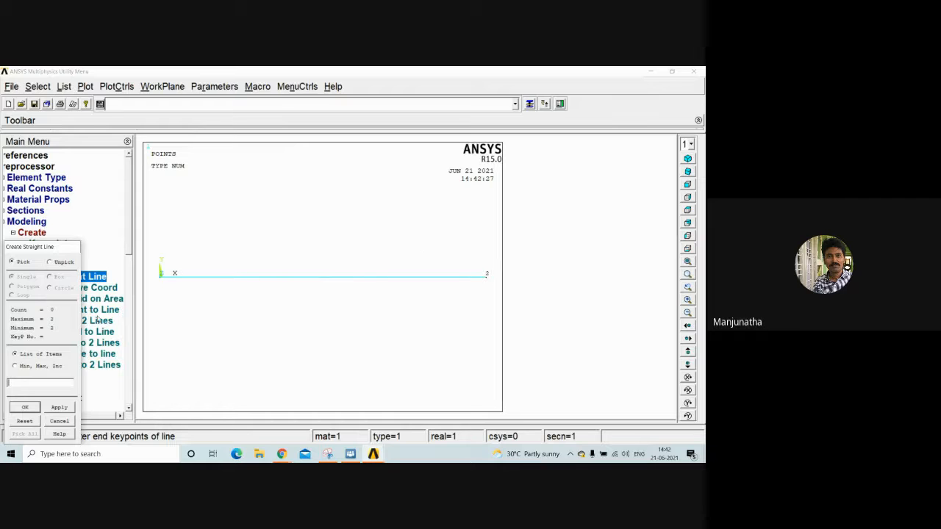
pyautogui.click(59, 421)
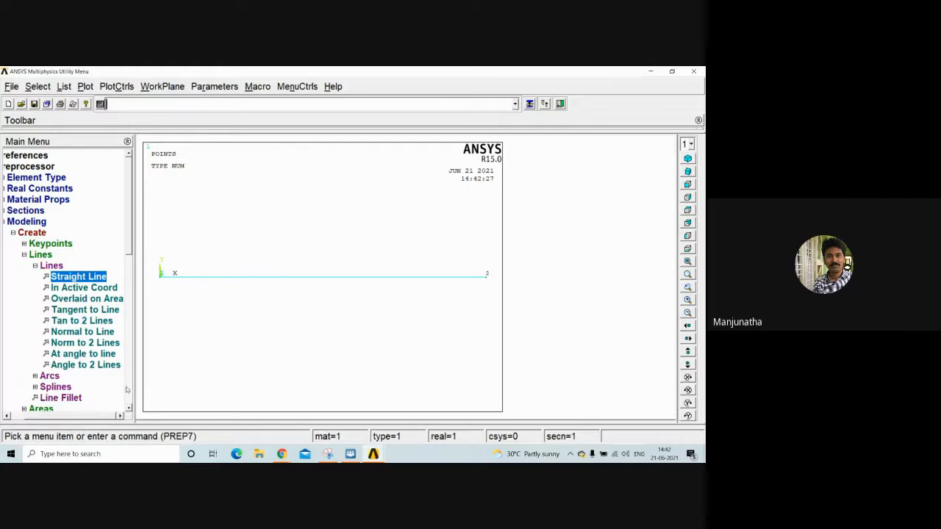
pyautogui.click(53, 266)
pyautogui.click(56, 254)
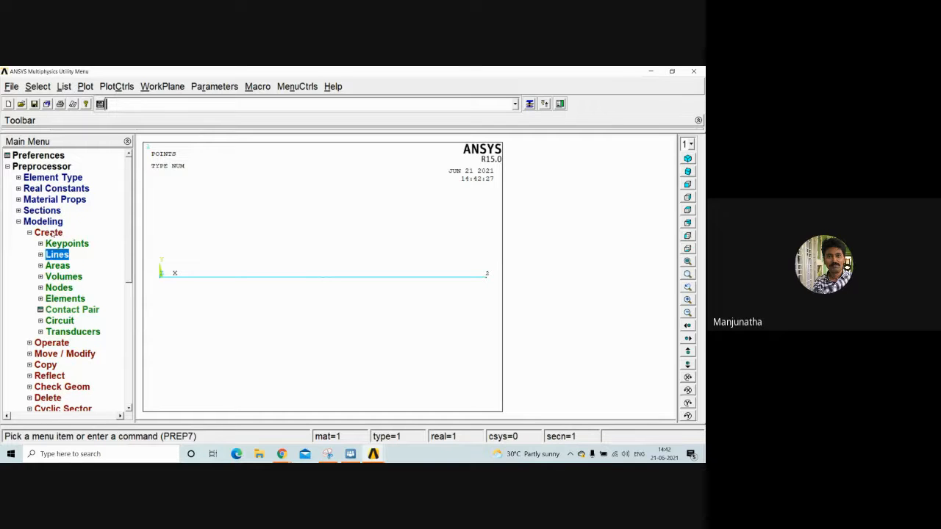
pyautogui.click(52, 233)
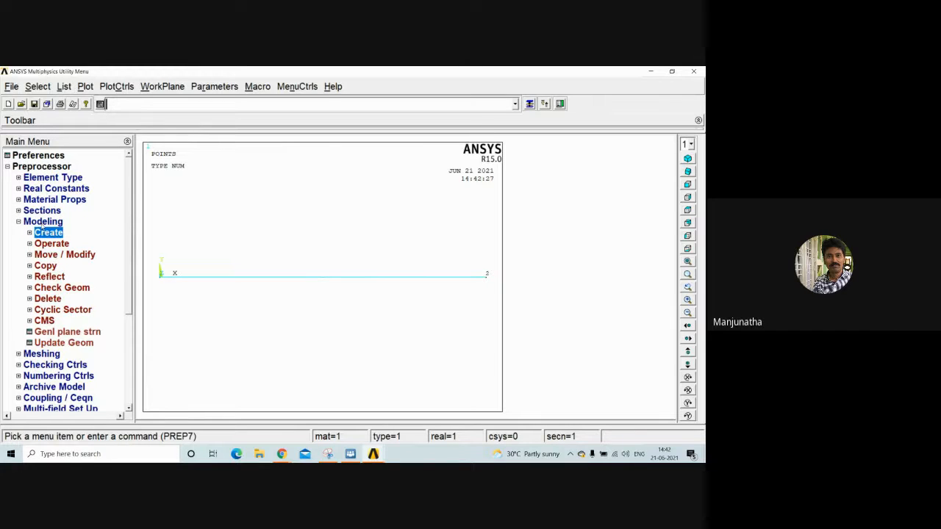
pyautogui.click(42, 222)
# Set the manual mesh size of the beam line to 50 element divisions, leaving the element edge length blank
pyautogui.click(43, 232)
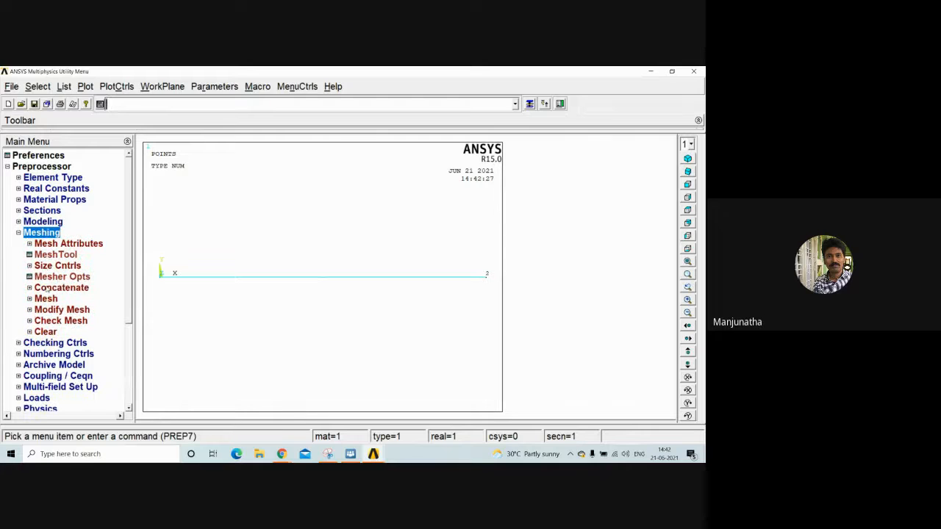
pyautogui.click(59, 266)
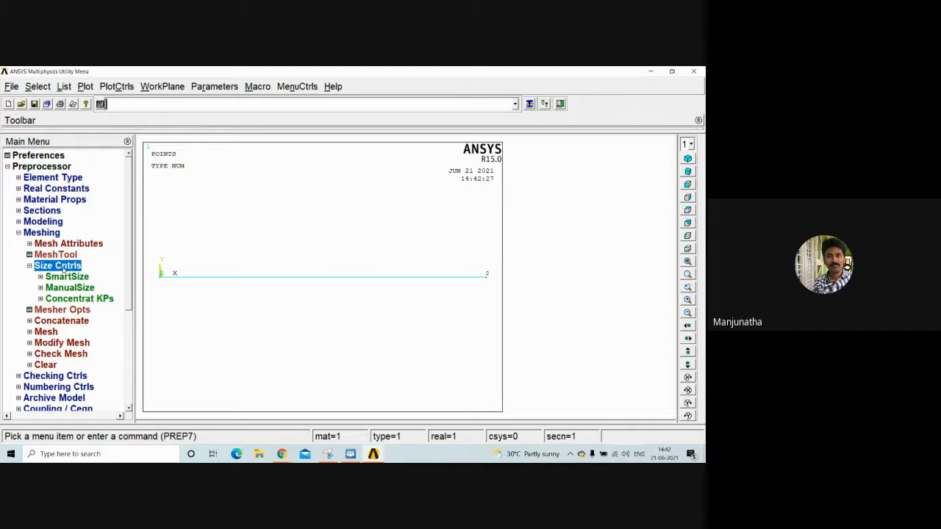
pyautogui.click(79, 287)
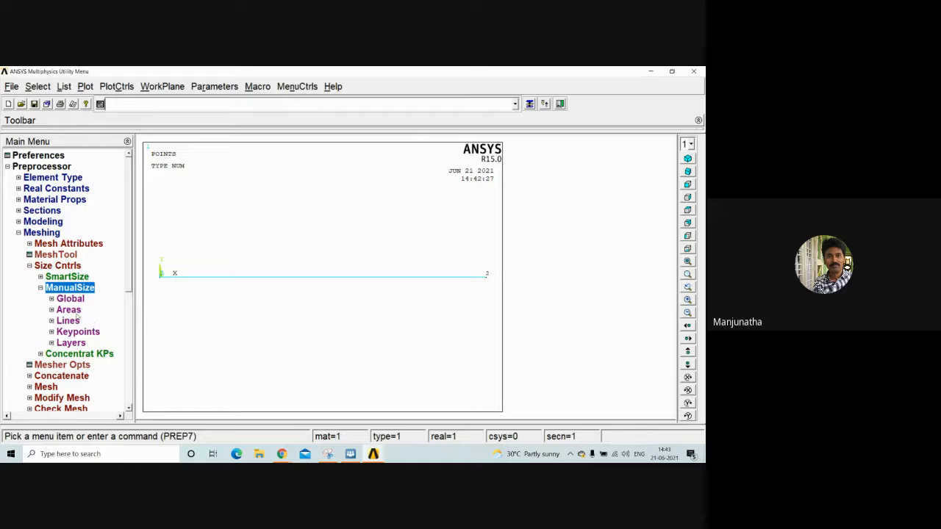
pyautogui.click(69, 321)
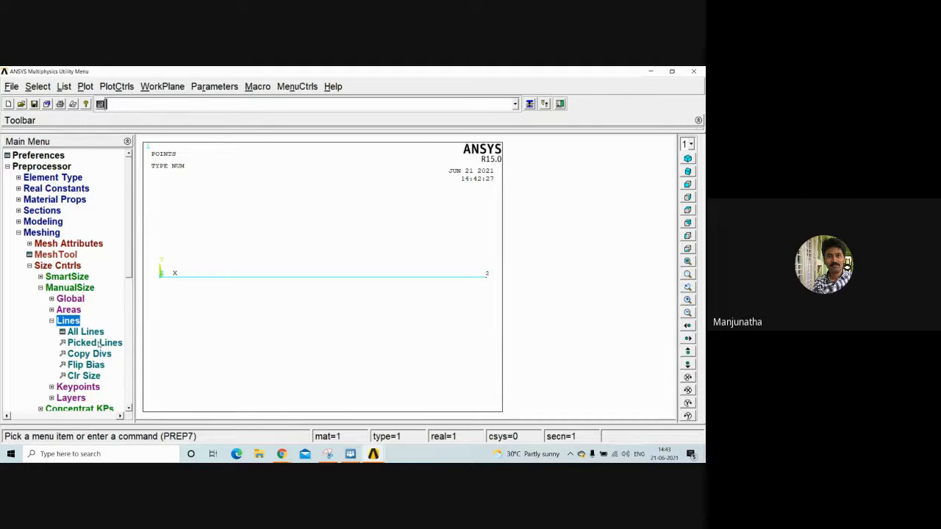
pyautogui.click(94, 343)
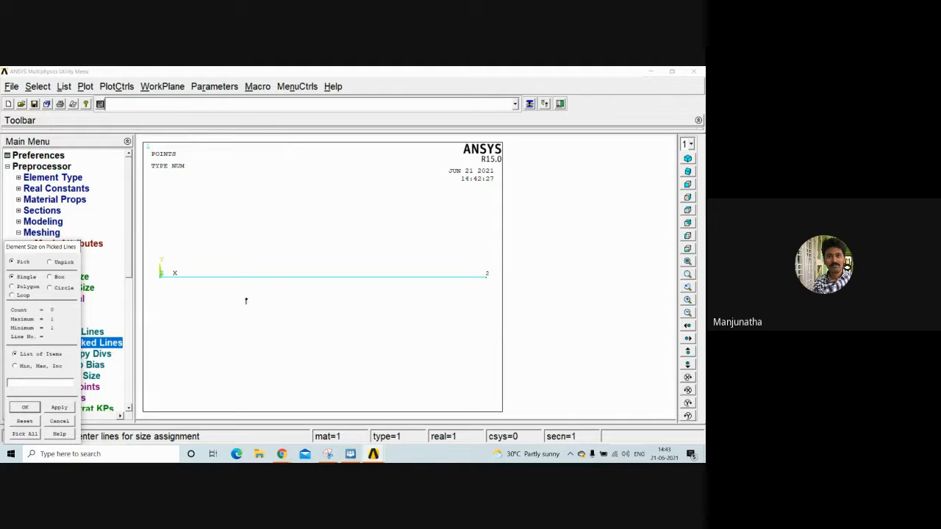
pyautogui.click(320, 283)
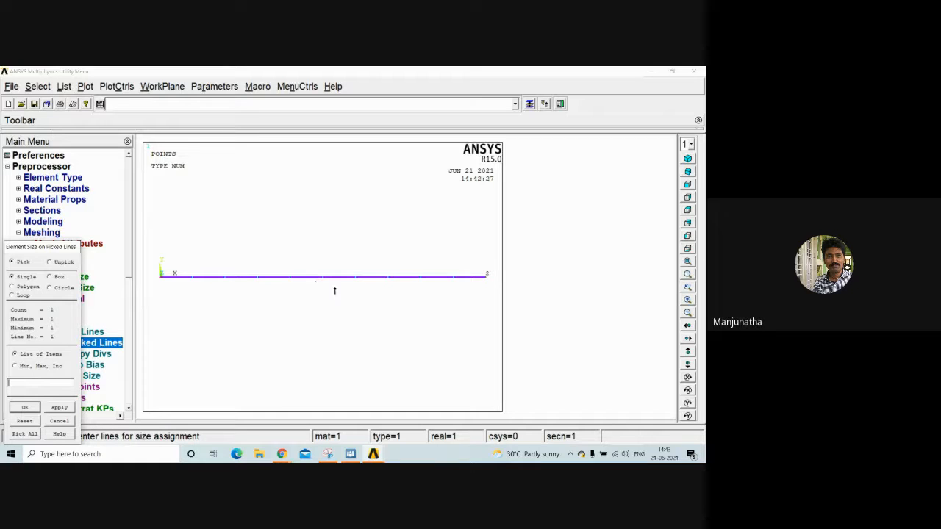
pyautogui.click(25, 408)
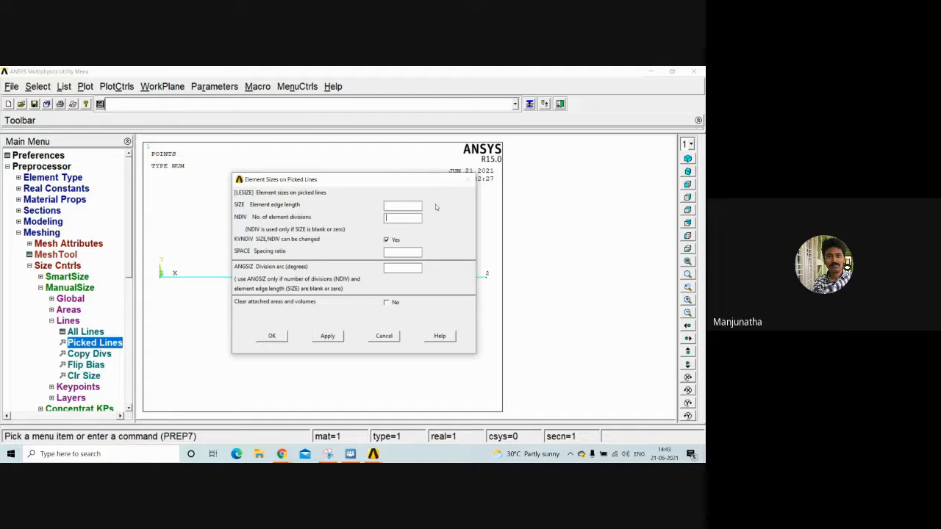
pyautogui.write('50')
pyautogui.click(272, 336)
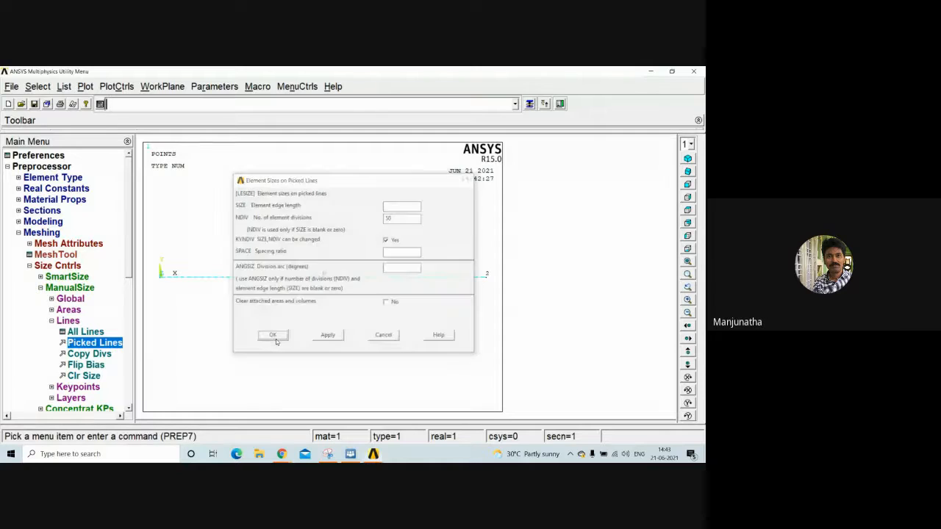
pyautogui.click(48, 287)
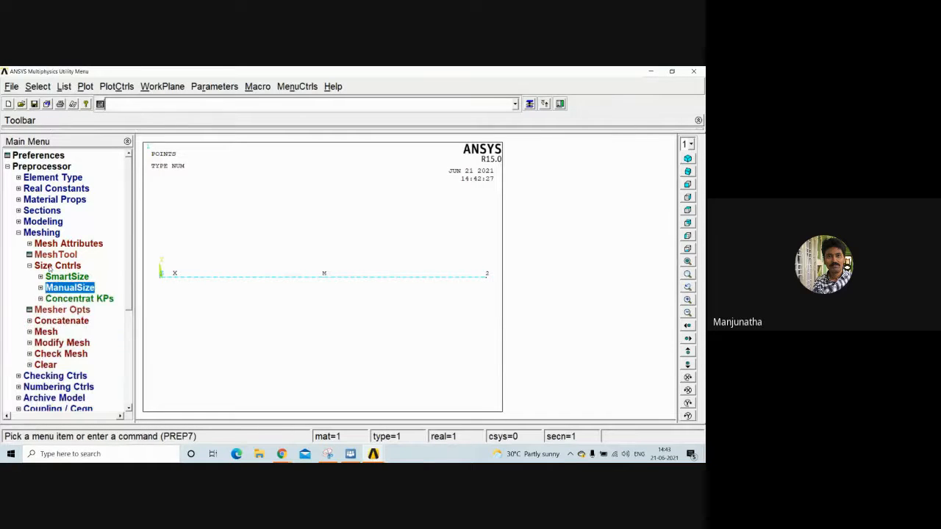
pyautogui.click(50, 266)
# Mesh the beam line and leave the meshing commands
pyautogui.click(48, 298)
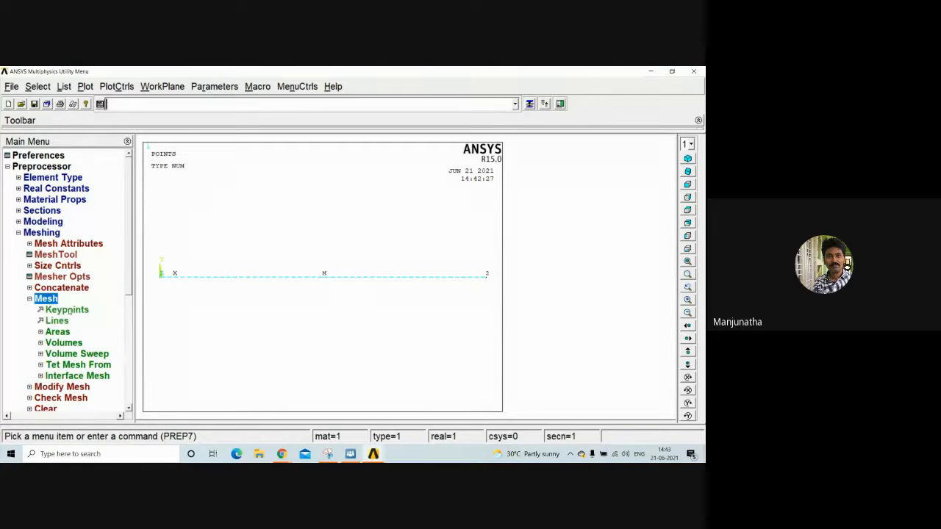
pyautogui.click(47, 300)
pyautogui.click(47, 300)
pyautogui.click(57, 322)
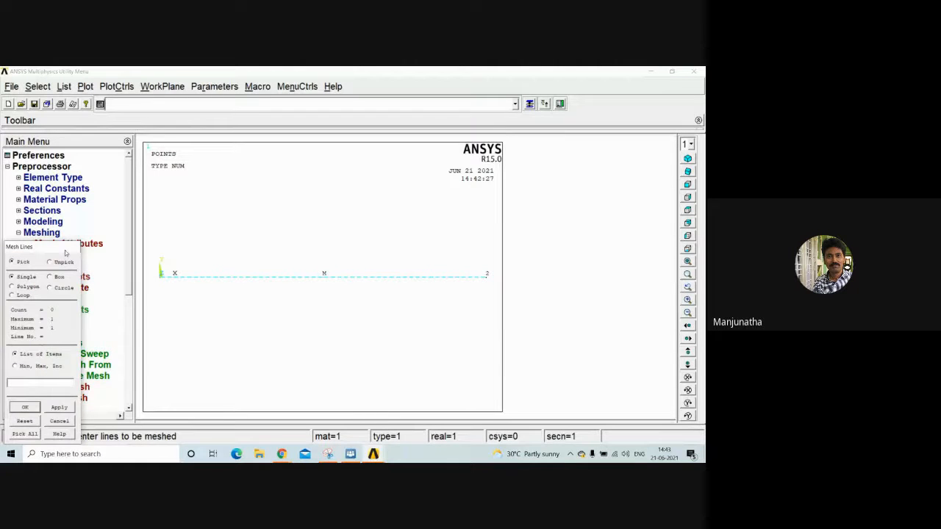
pyautogui.click(59, 354)
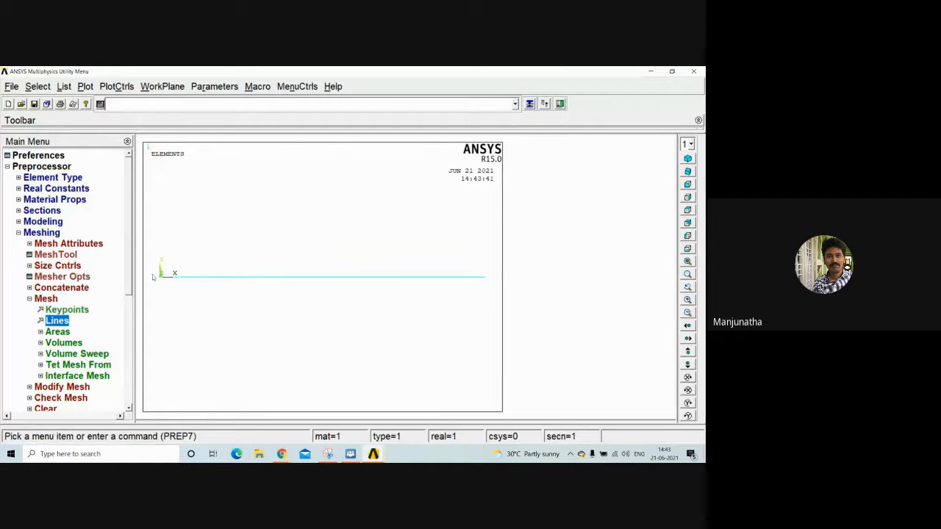
pyautogui.doubleClick(42, 300)
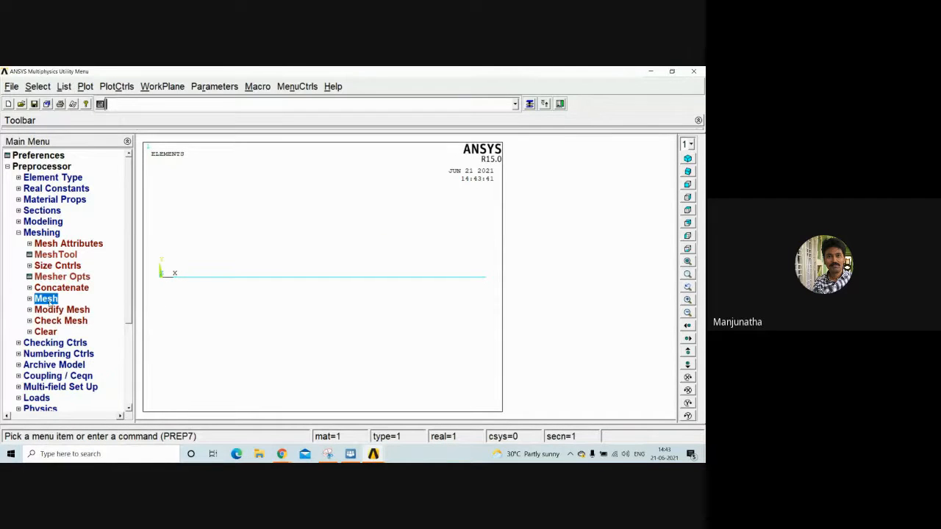
pyautogui.doubleClick(49, 233)
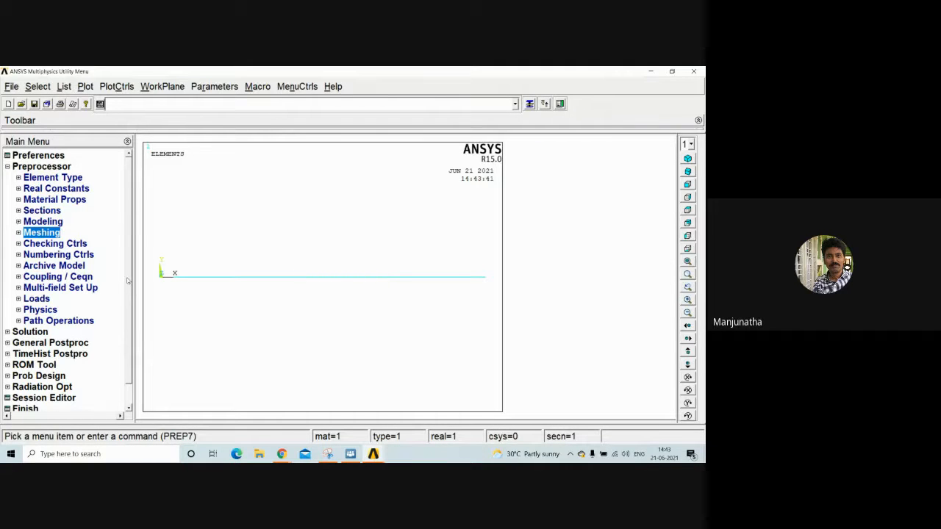
# Start applying a structural displacement constraint on keypoints as a solution load
pyautogui.click(33, 335)
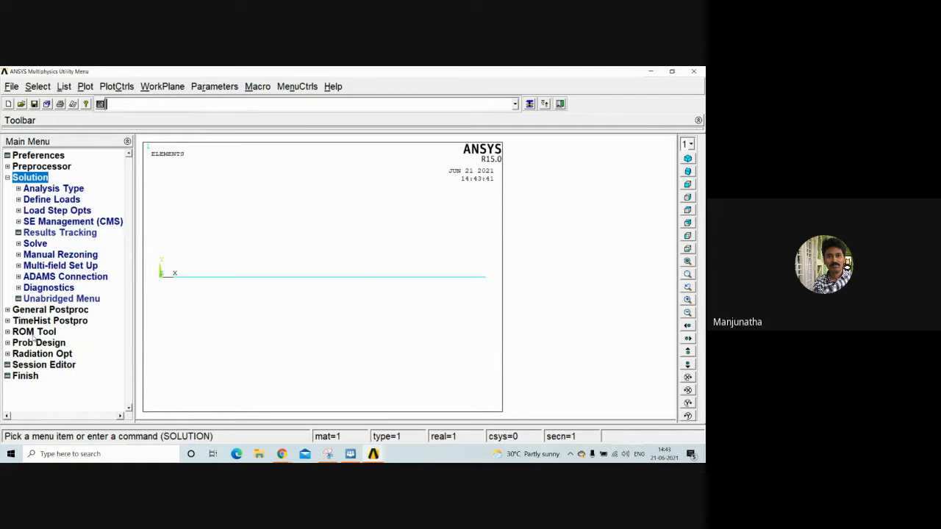
pyautogui.click(56, 200)
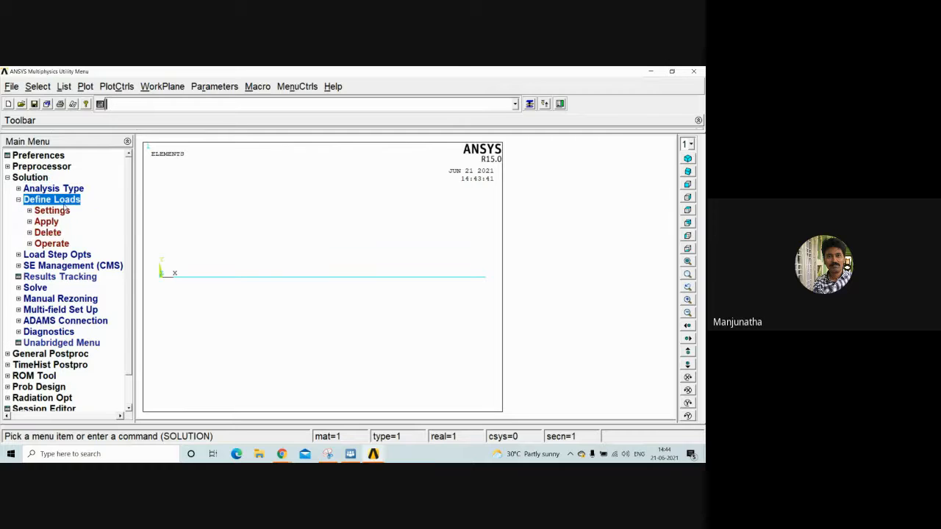
pyautogui.click(46, 222)
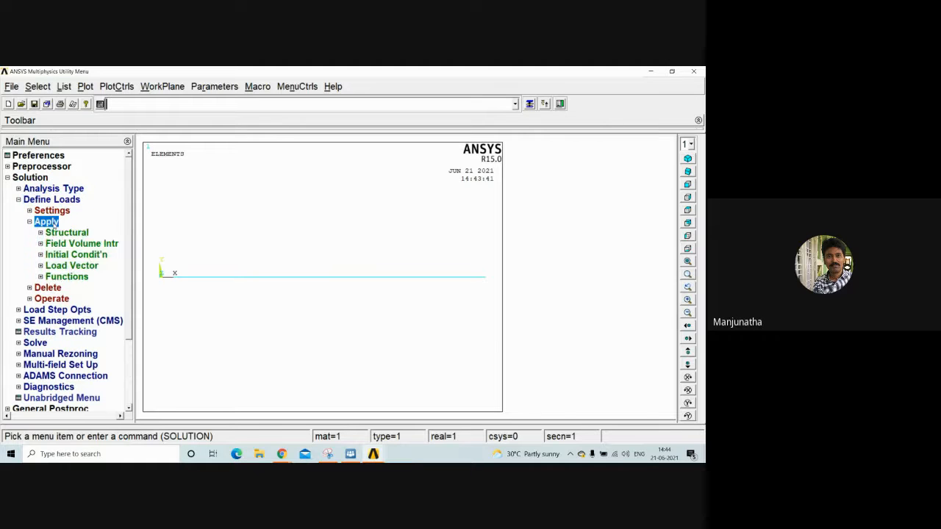
pyautogui.click(79, 234)
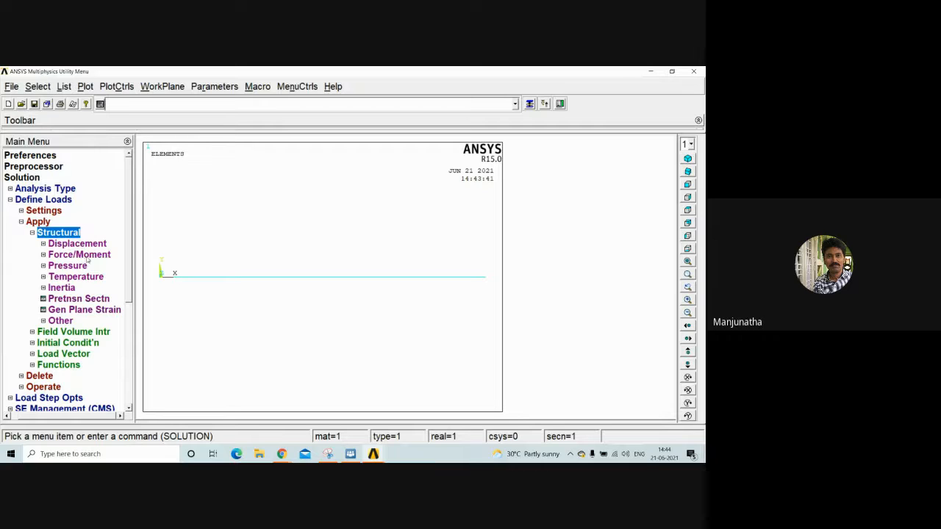
pyautogui.click(91, 245)
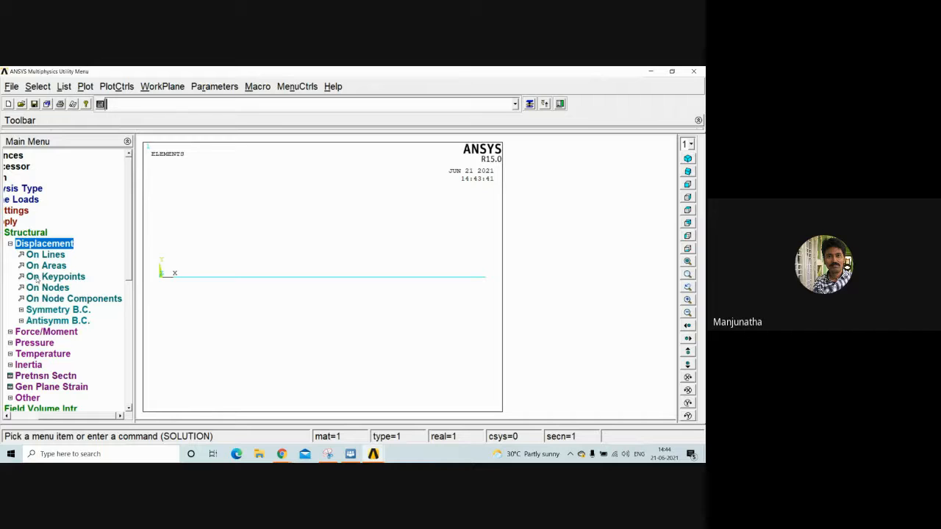
pyautogui.click(76, 278)
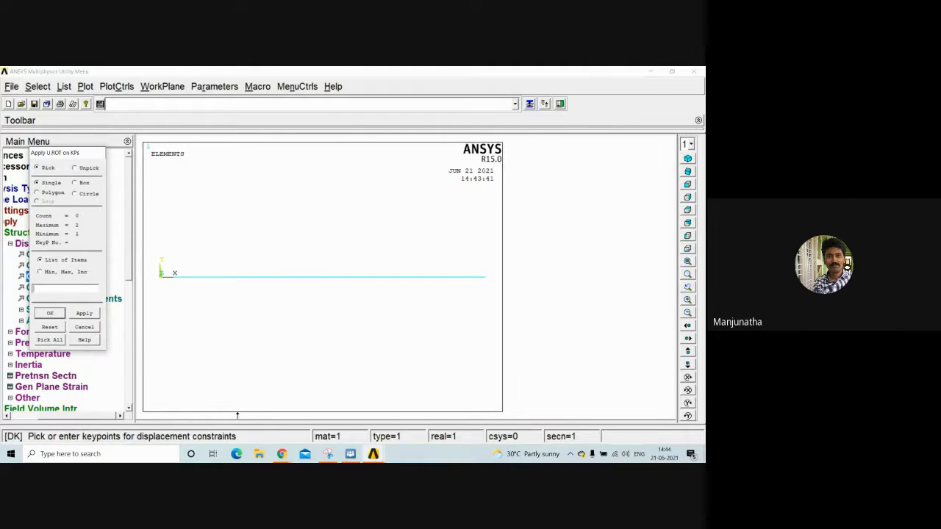
# Switch to the IDroo whiteboard and annotate the beam line sketch with "All DOF" at point 1 and a downward force arrow at point 2
pyautogui.moveTo(352, 455)
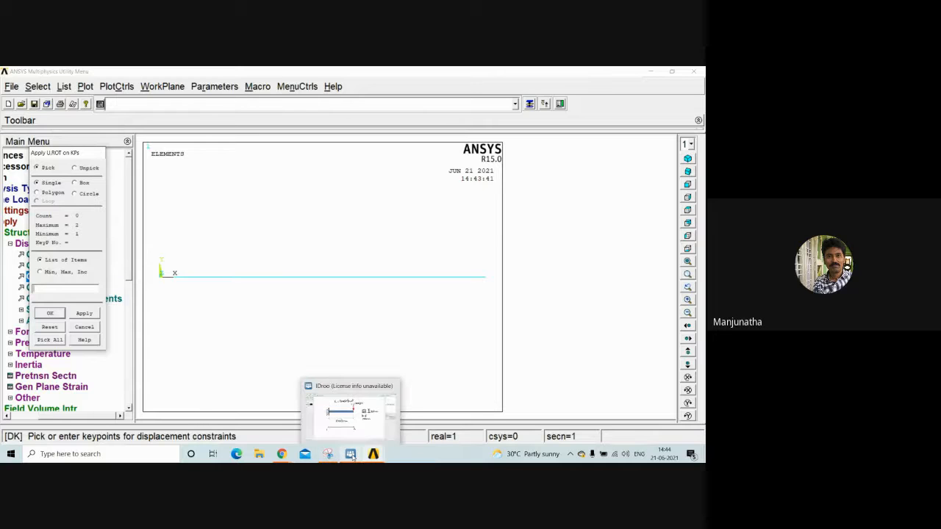
pyautogui.click(351, 454)
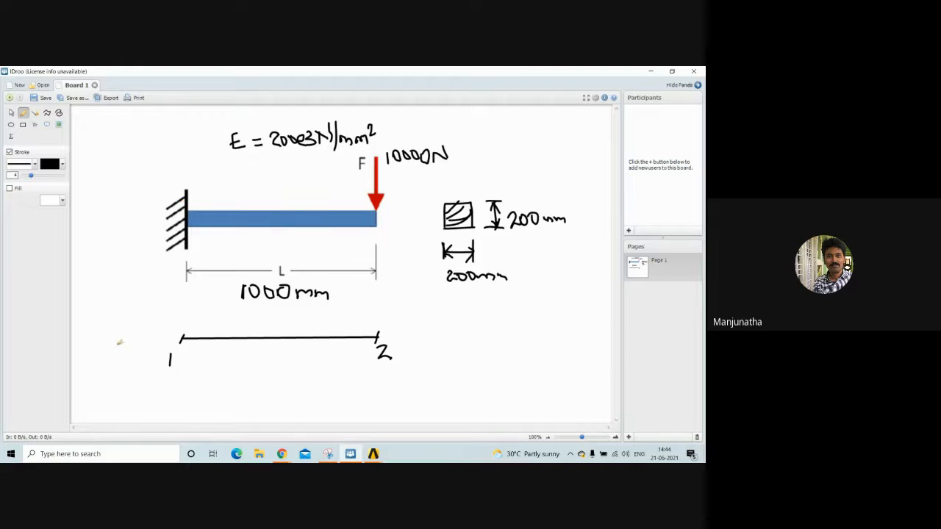
pyautogui.moveTo(115, 354)
pyautogui.mouseDown()
pyautogui.moveTo(117, 342)
pyautogui.moveTo(136, 353)
pyautogui.moveTo(154, 344)
pyautogui.moveTo(160, 357)
pyautogui.moveTo(173, 343)
pyautogui.mouseUp()
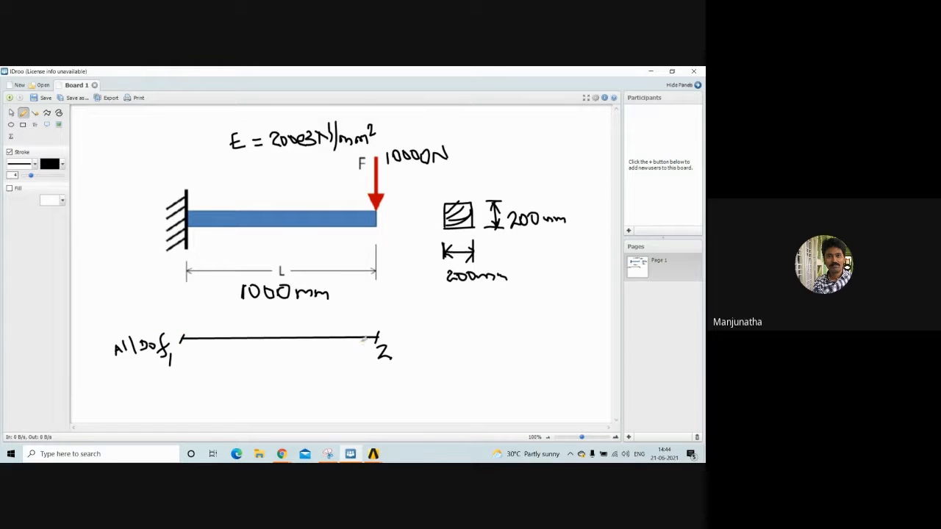
pyautogui.moveTo(377, 297); pyautogui.dragTo(376, 336)
pyautogui.moveTo(366, 314); pyautogui.dragTo(377, 335)
# Return to ANSYS and constrain All DOF at keypoint 1 as a constant value, then leave the displacement commands
pyautogui.moveTo(372, 457)
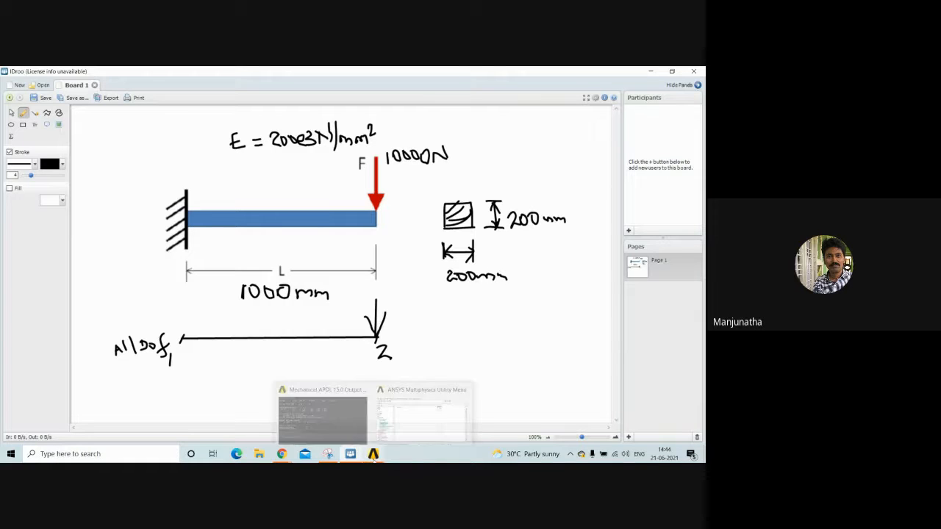
pyautogui.click(423, 412)
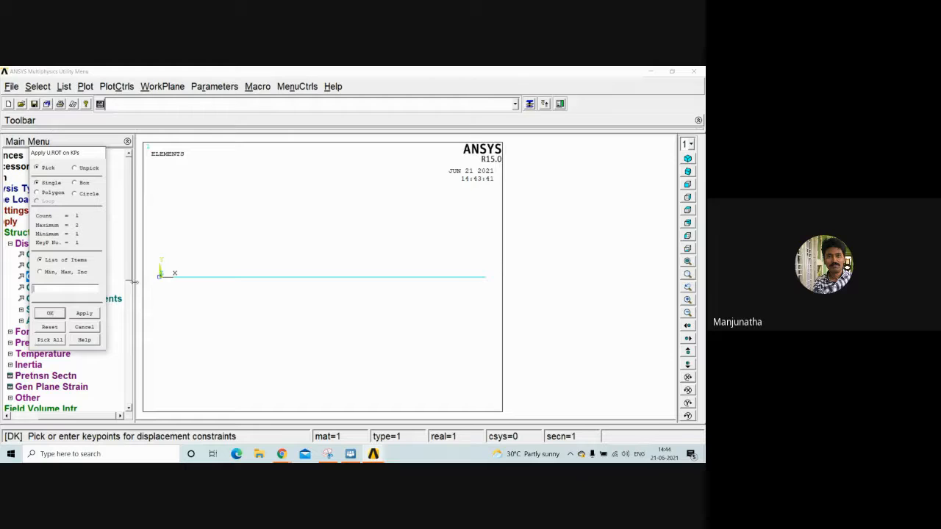
pyautogui.click(50, 313)
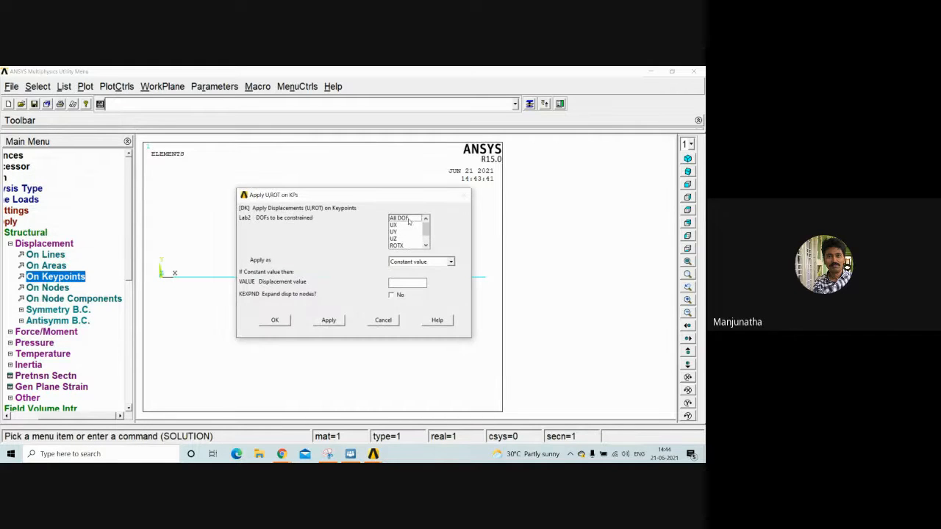
pyautogui.click(406, 219)
pyautogui.click(275, 321)
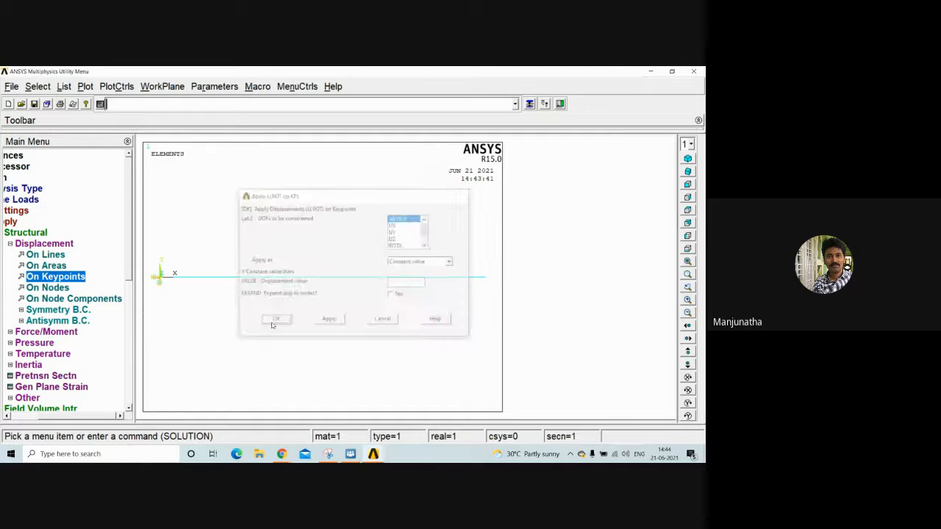
pyautogui.click(49, 245)
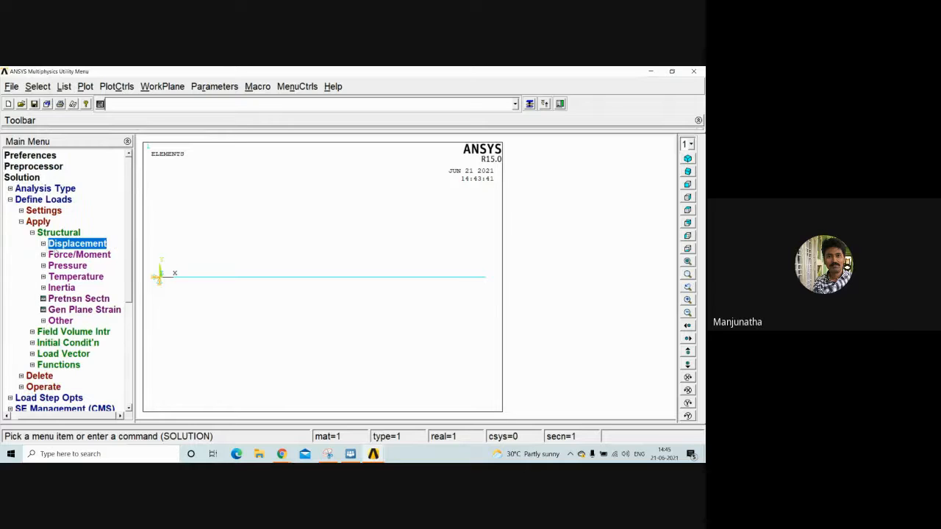
# Apply the 10000 N downward force at keypoint 2 as a constant FY value and leave the load definition commands
pyautogui.click(81, 256)
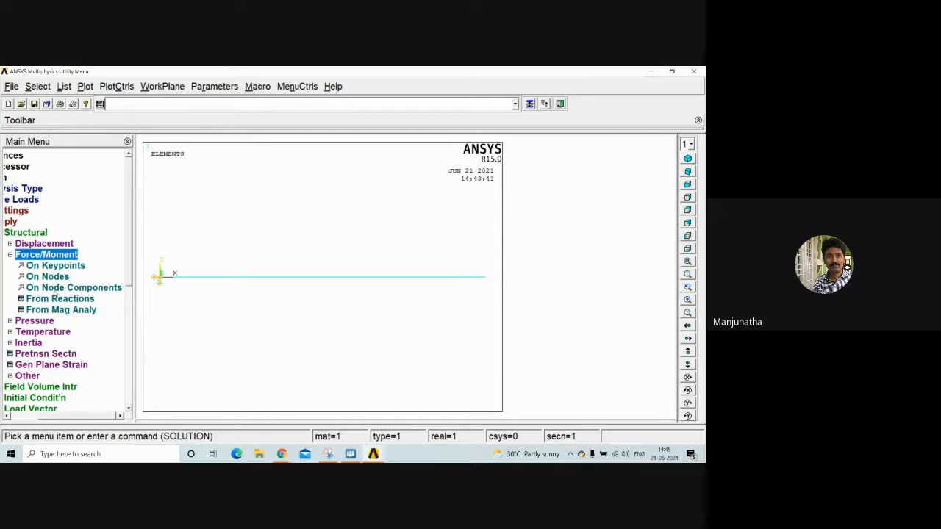
pyautogui.click(55, 265)
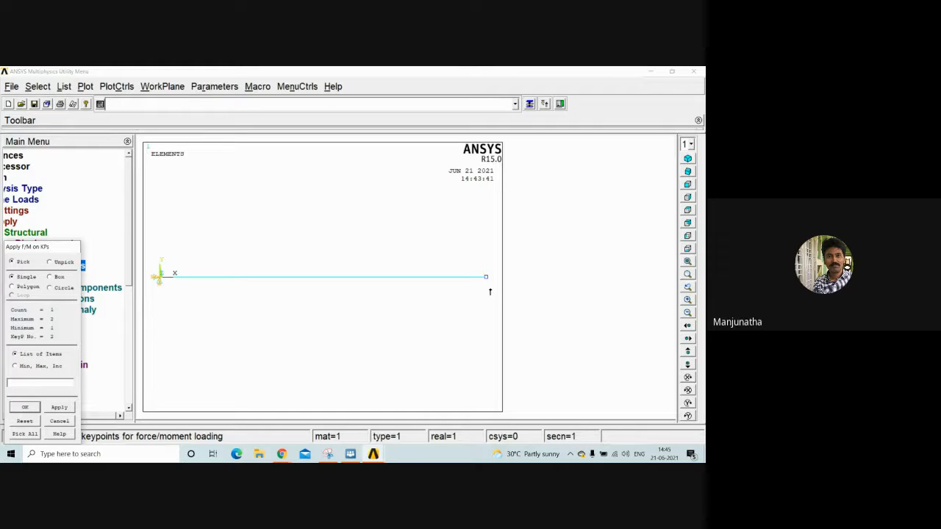
pyautogui.click(24, 407)
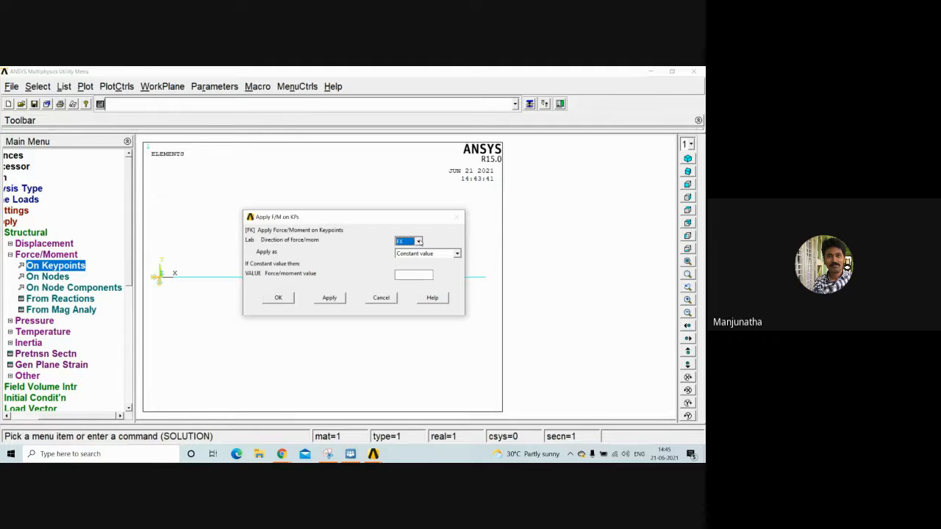
pyautogui.click(418, 241)
pyautogui.click(411, 261)
pyautogui.click(412, 274)
pyautogui.click(280, 300)
pyautogui.click(31, 255)
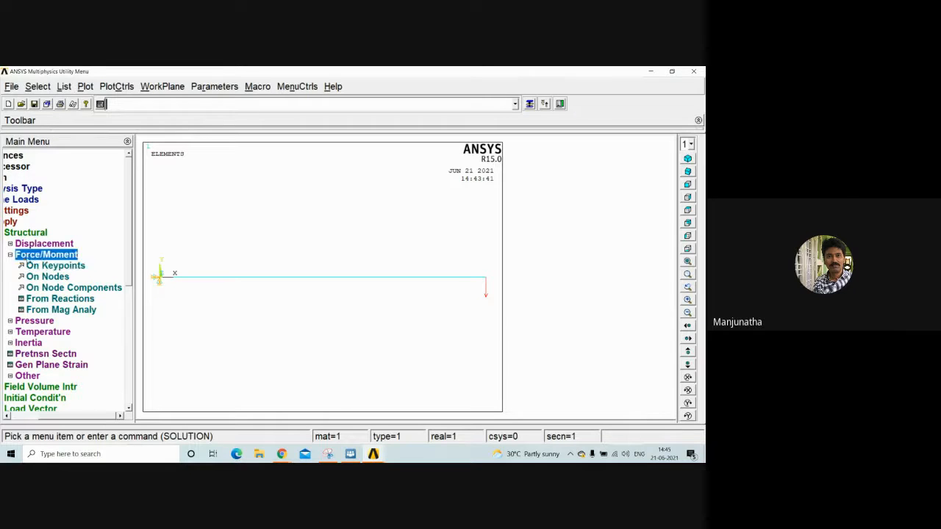
pyautogui.click(33, 233)
pyautogui.click(30, 222)
pyautogui.click(20, 200)
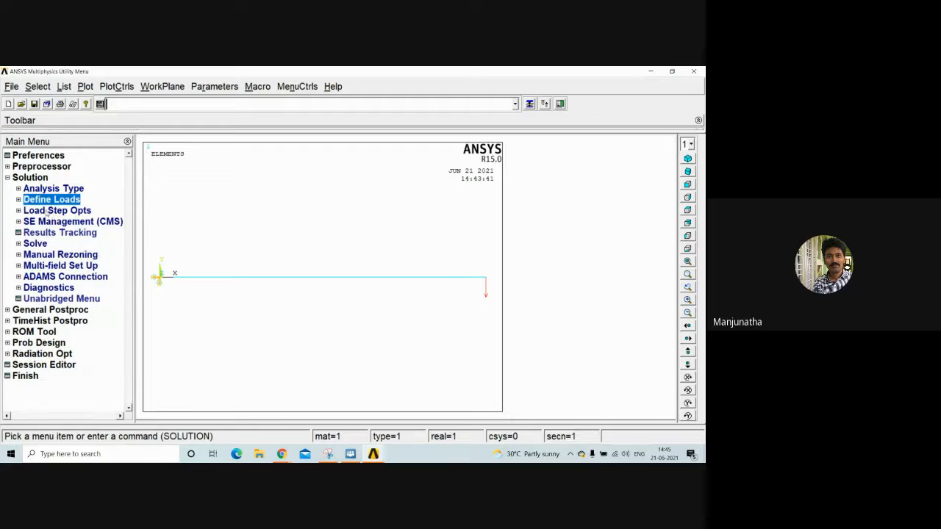
# Solve the current load step, close the solution note and status window, and leave the solution commands
pyautogui.click(42, 244)
pyautogui.click(59, 255)
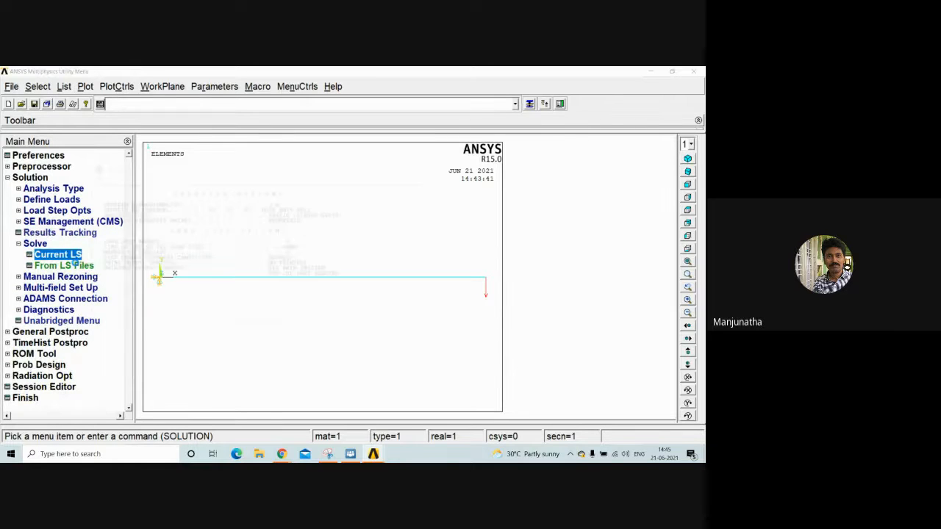
pyautogui.click(354, 309)
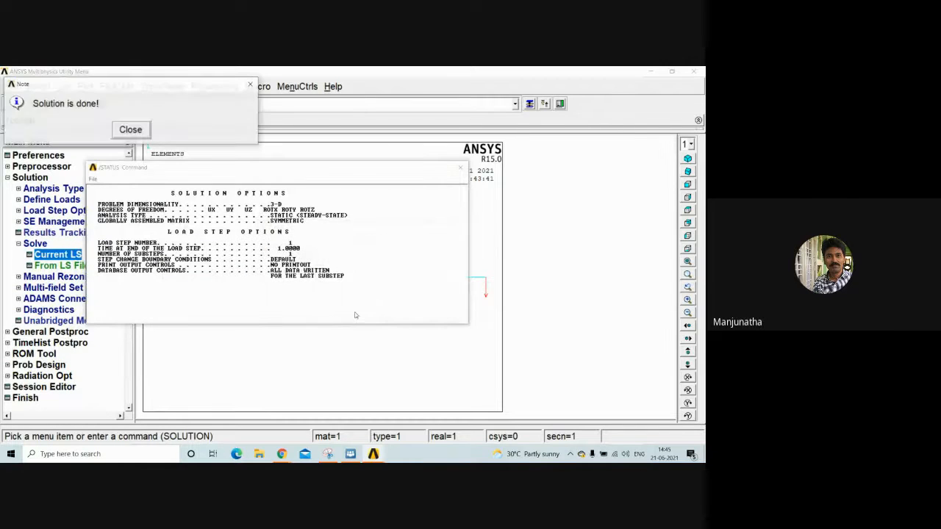
pyautogui.click(131, 130)
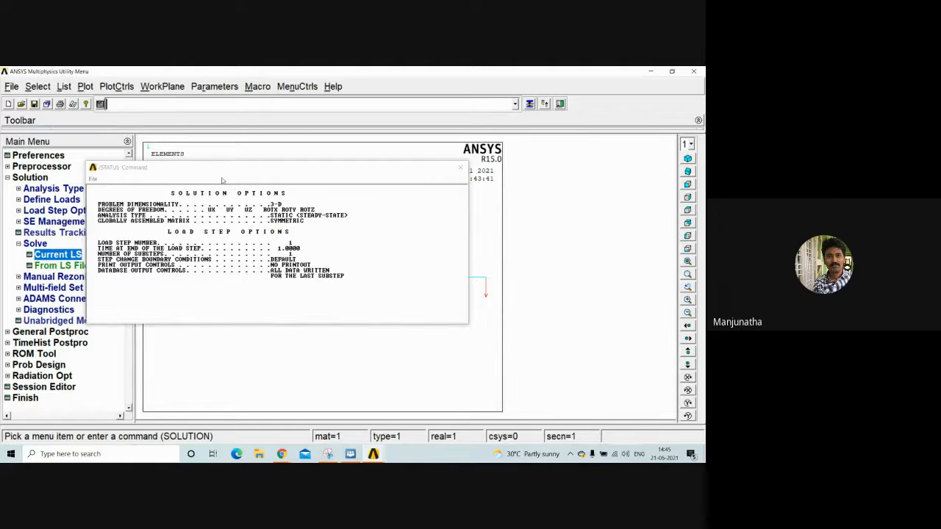
pyautogui.click(460, 167)
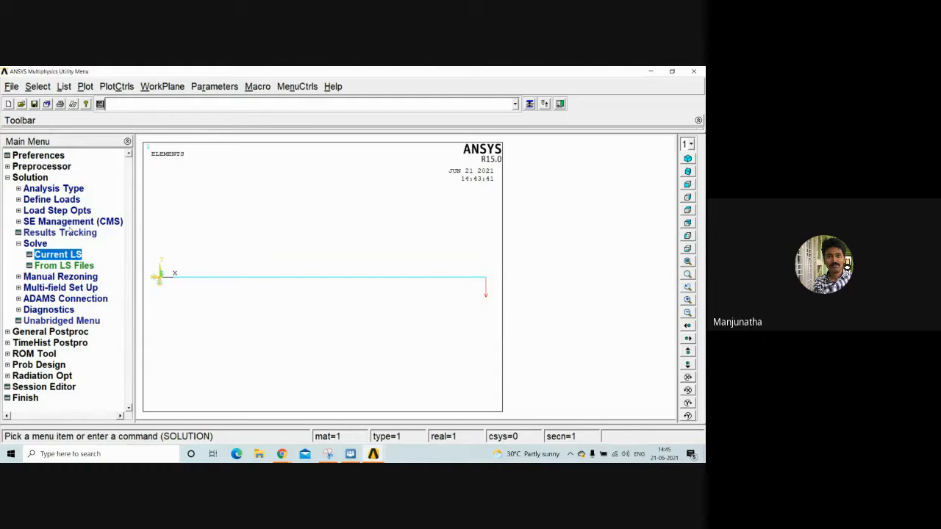
pyautogui.click(18, 243)
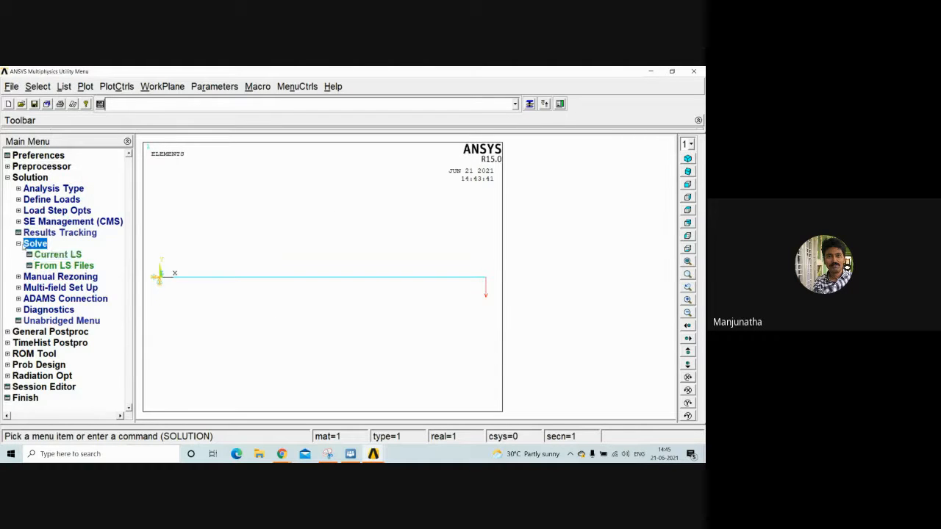
pyautogui.click(30, 179)
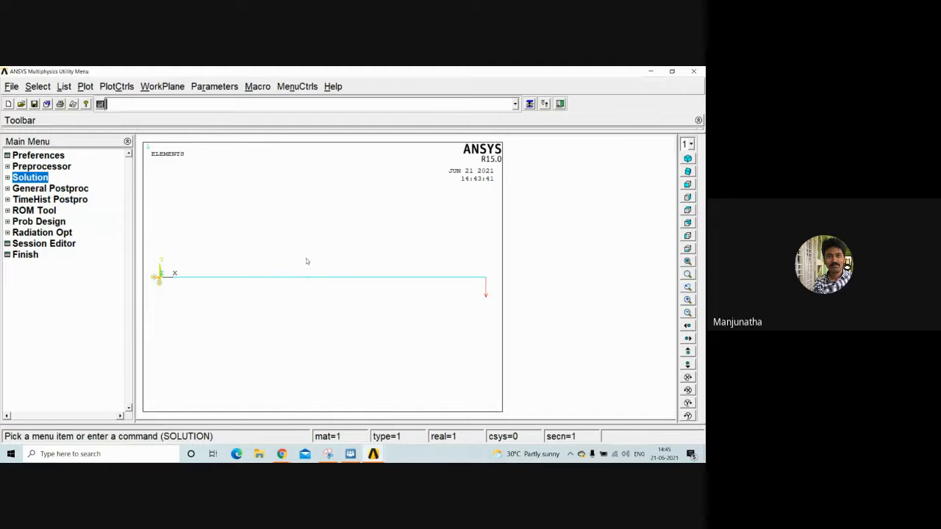
# Plot the nodal solution contour of the Y-component of displacement, with deformed shape only and an auto-calculated scale factor
pyautogui.click(54, 190)
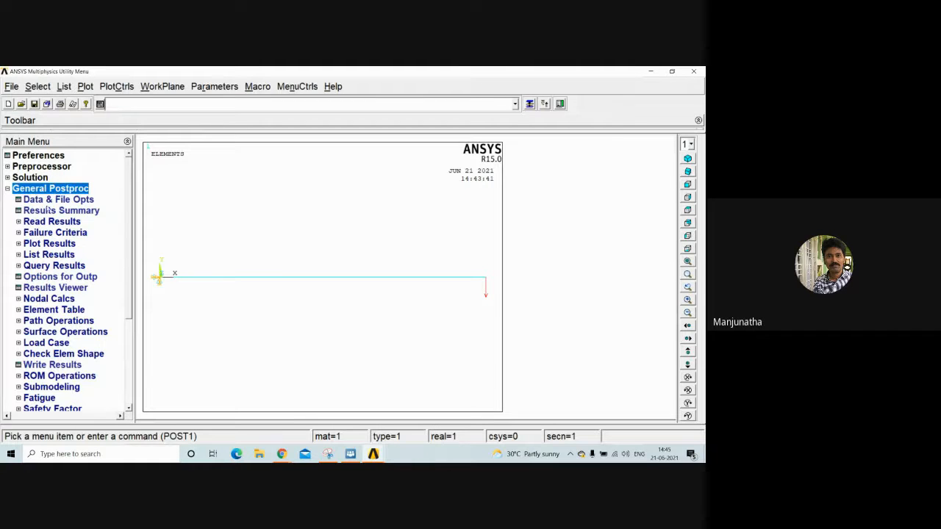
pyautogui.click(50, 245)
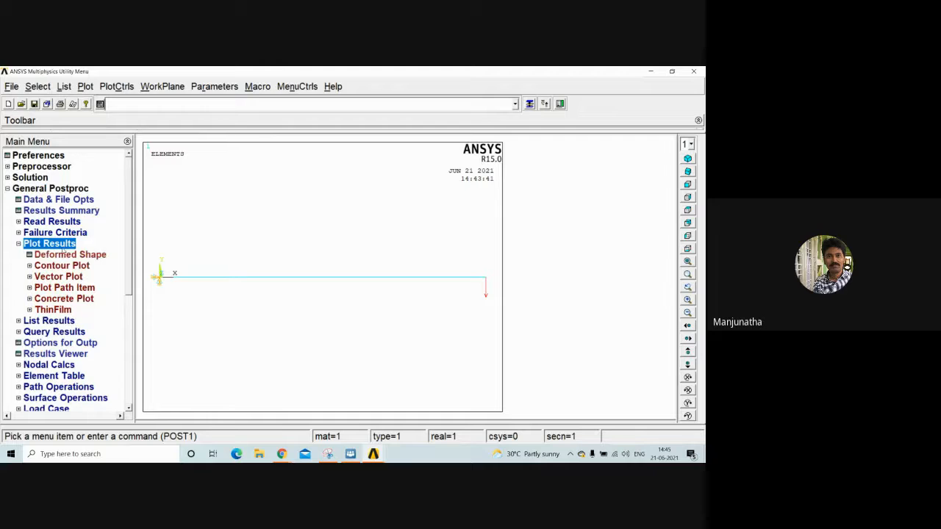
pyautogui.click(74, 266)
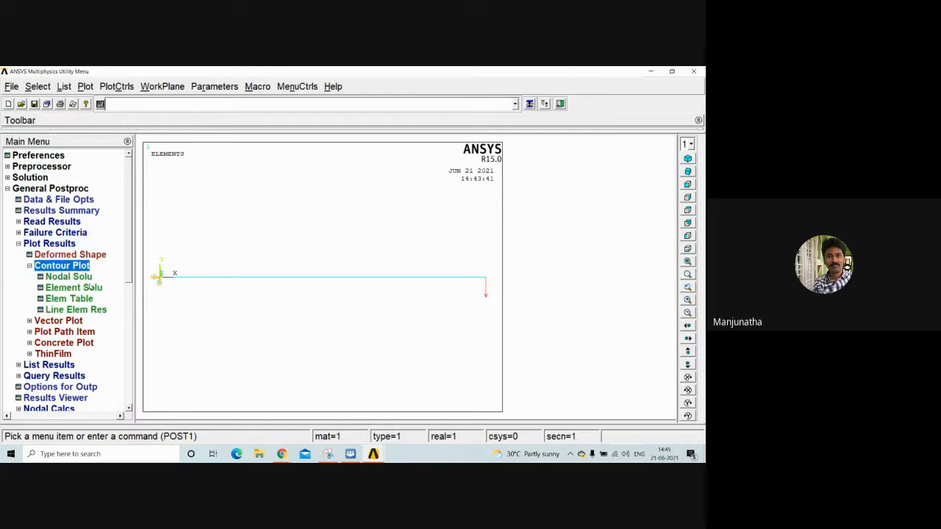
pyautogui.click(82, 278)
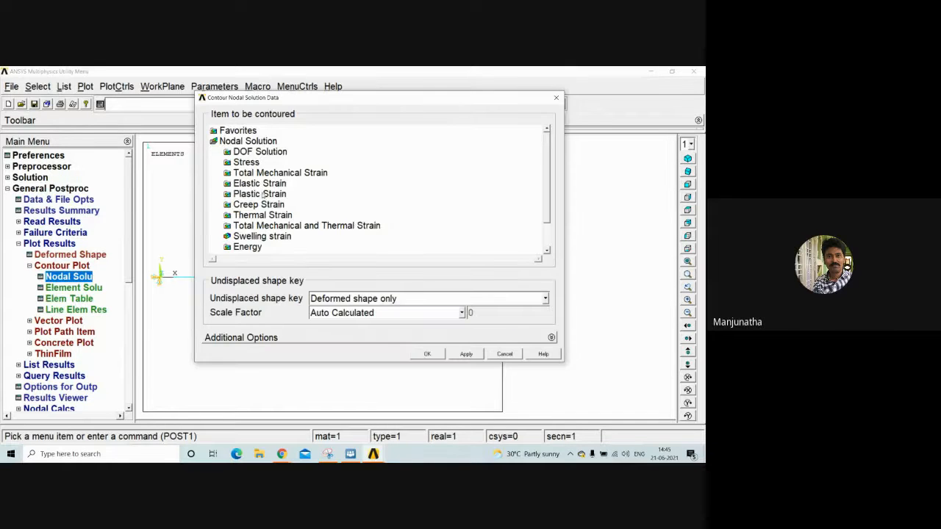
pyautogui.click(284, 152)
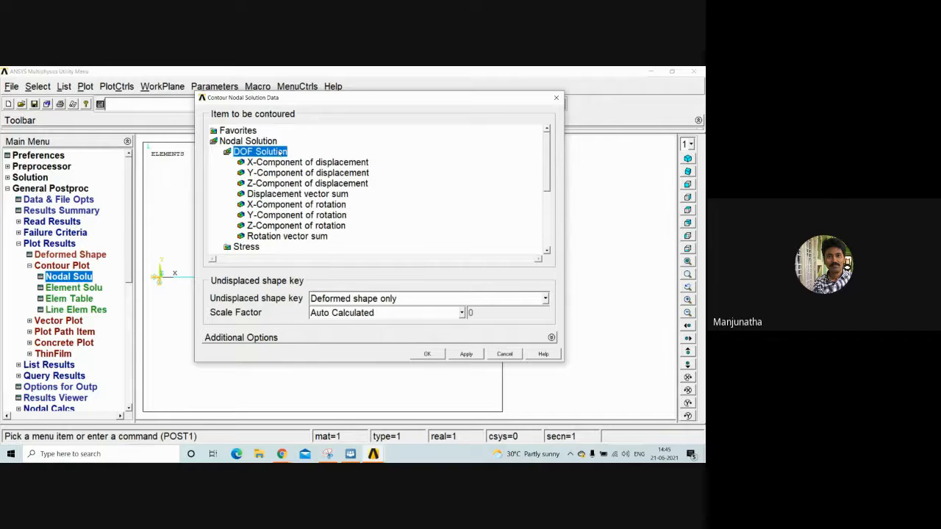
pyautogui.click(297, 175)
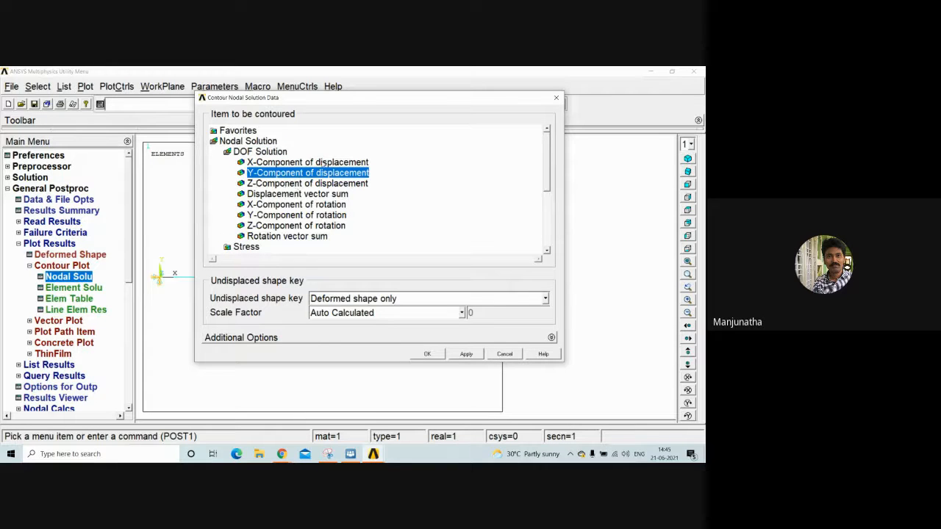
pyautogui.click(462, 313)
pyautogui.click(462, 313)
pyautogui.click(427, 355)
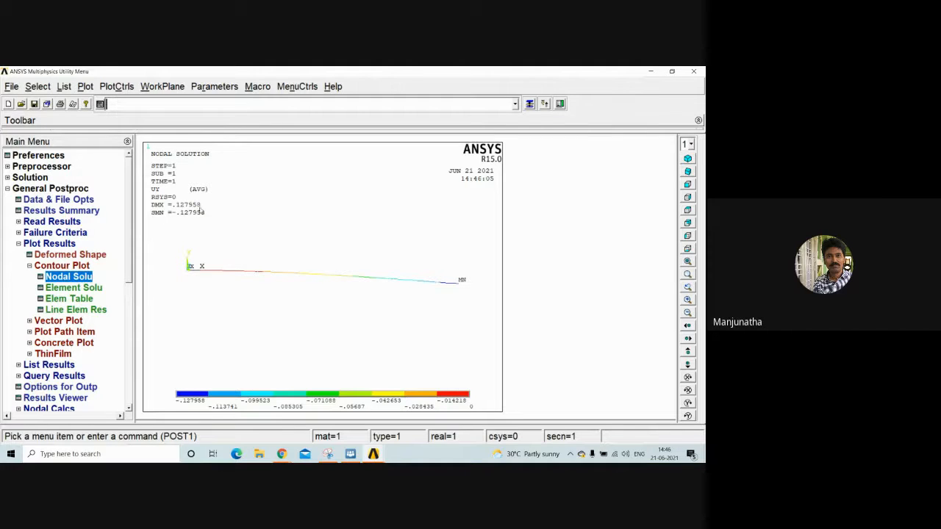
pyautogui.click(76, 278)
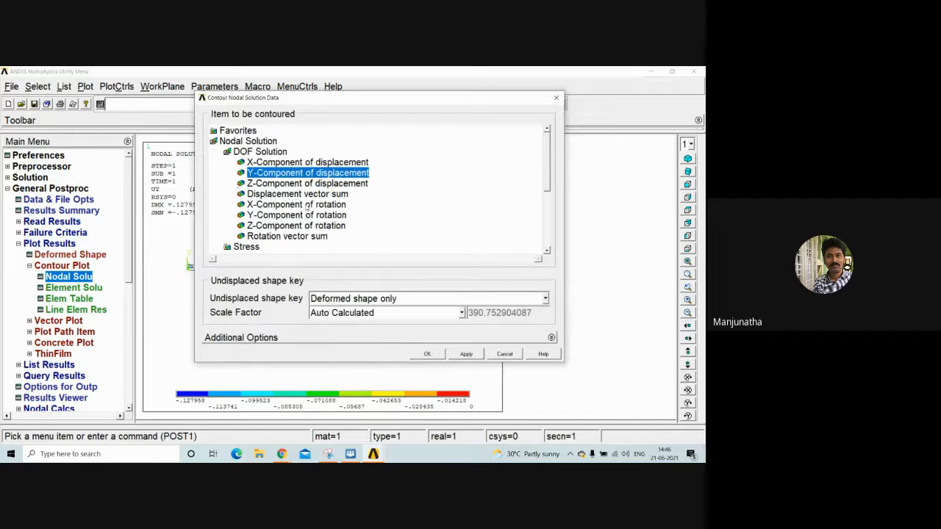
pyautogui.click(422, 358)
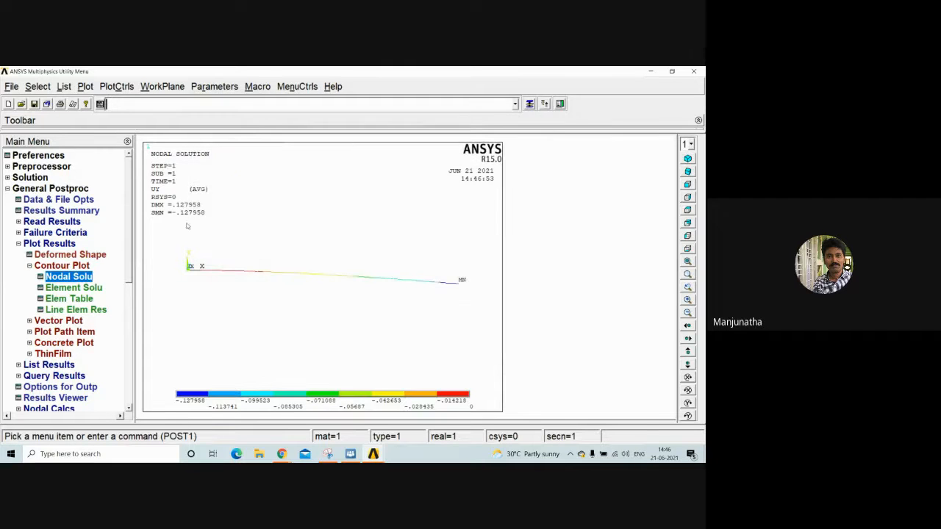
# Turn on the display of element shapes based on real constant descriptions, replot the UY contour, and show the beam in isometric view
pyautogui.click(120, 87)
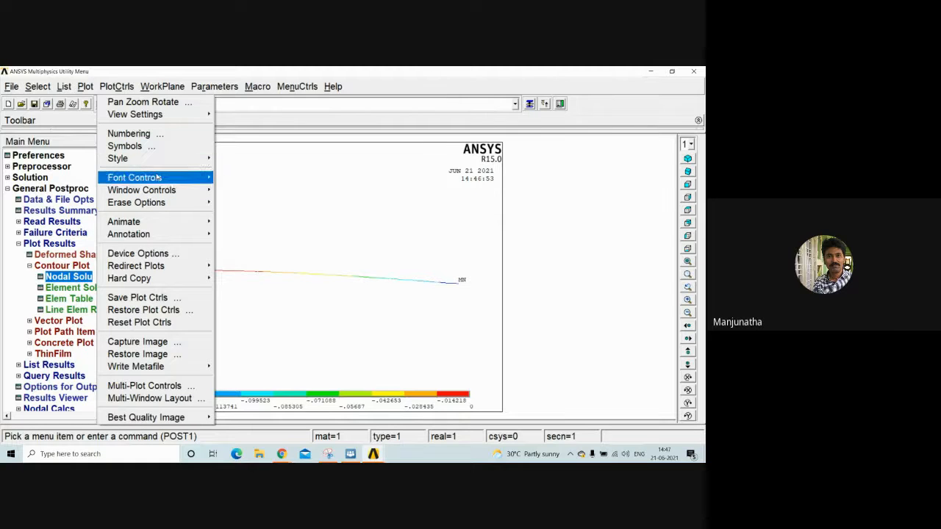
pyautogui.moveTo(157, 163)
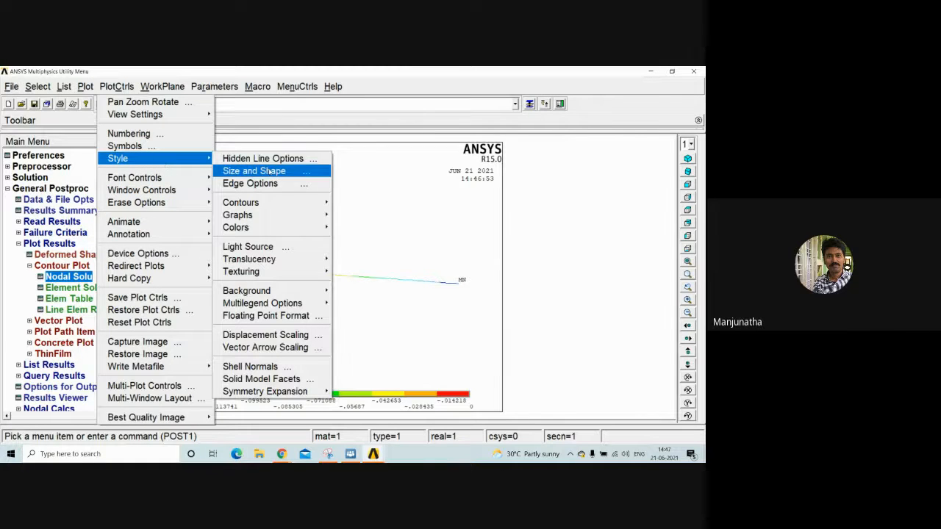
pyautogui.click(270, 170)
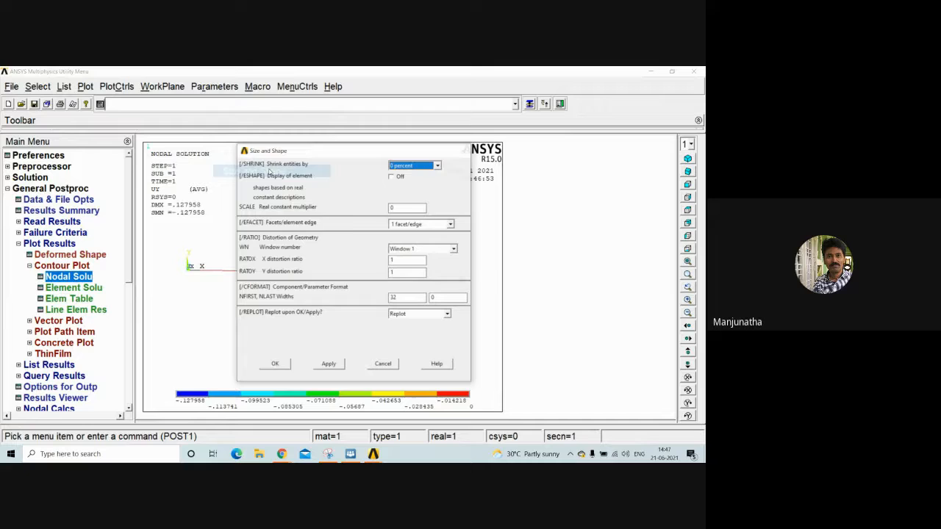
pyautogui.click(400, 177)
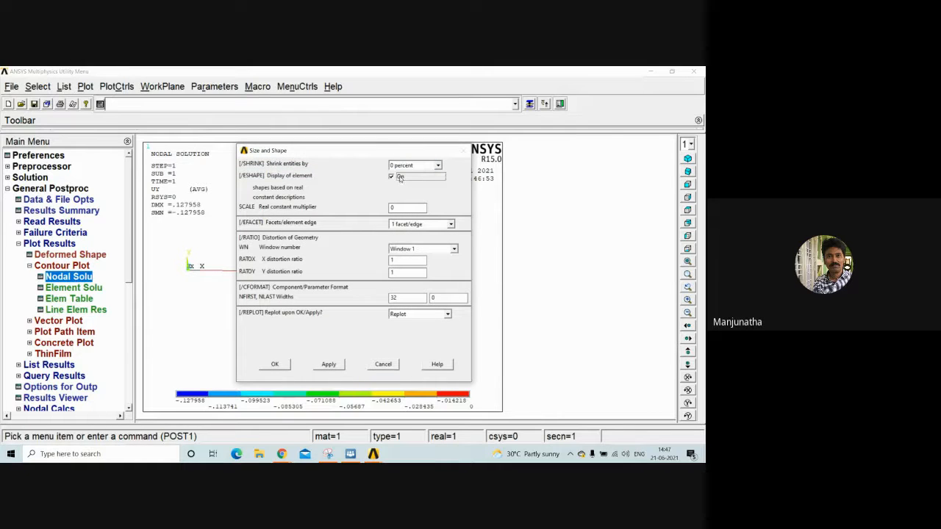
pyautogui.click(392, 177)
pyautogui.moveTo(409, 209); pyautogui.dragTo(381, 206)
pyautogui.click(275, 365)
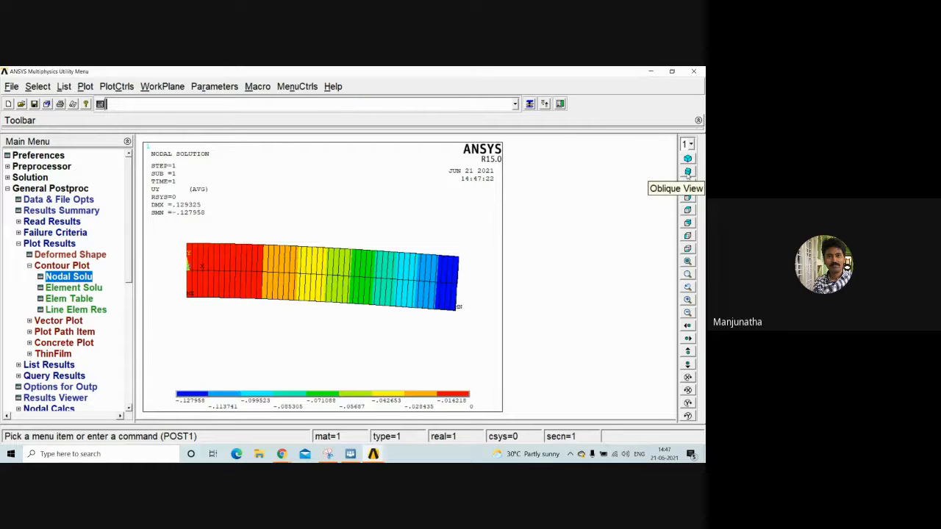
pyautogui.click(687, 158)
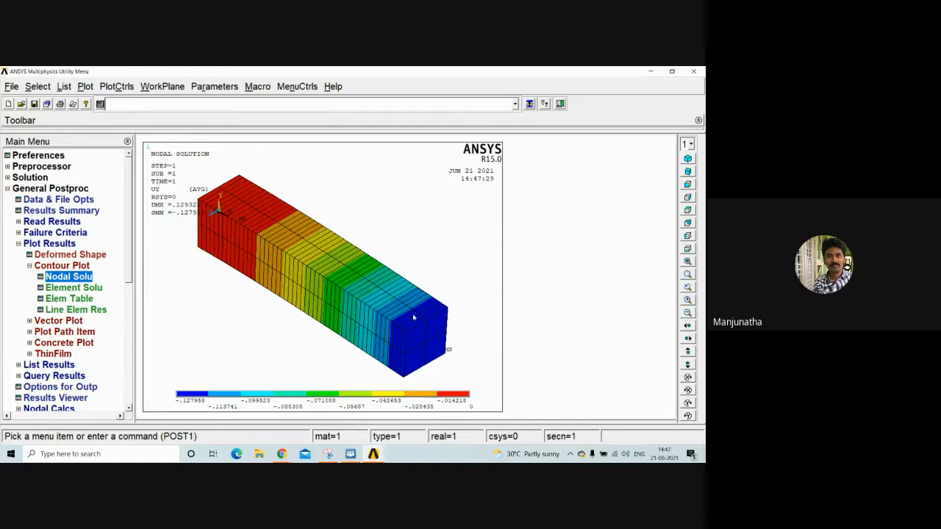
# Animate the deformed results for the DOF solution UY with 20 frames, then close the animation controller
pyautogui.click(75, 266)
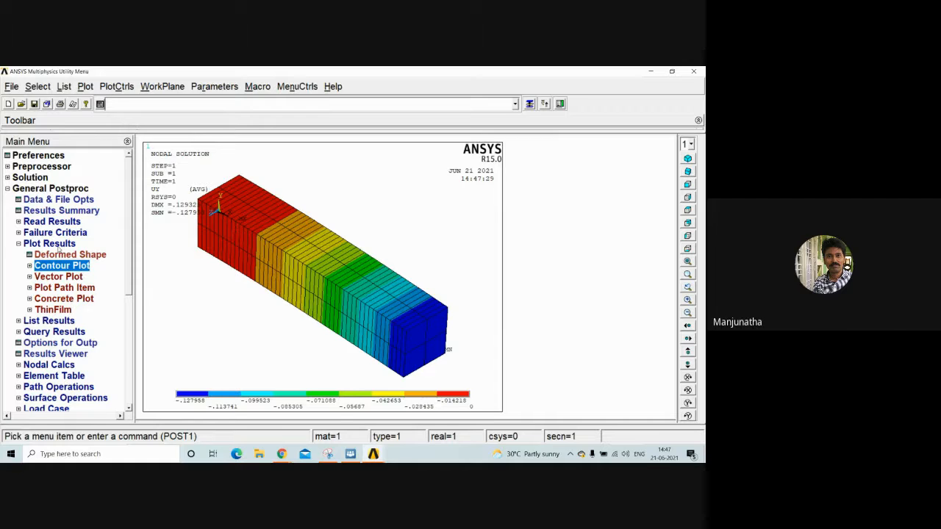
pyautogui.click(130, 87)
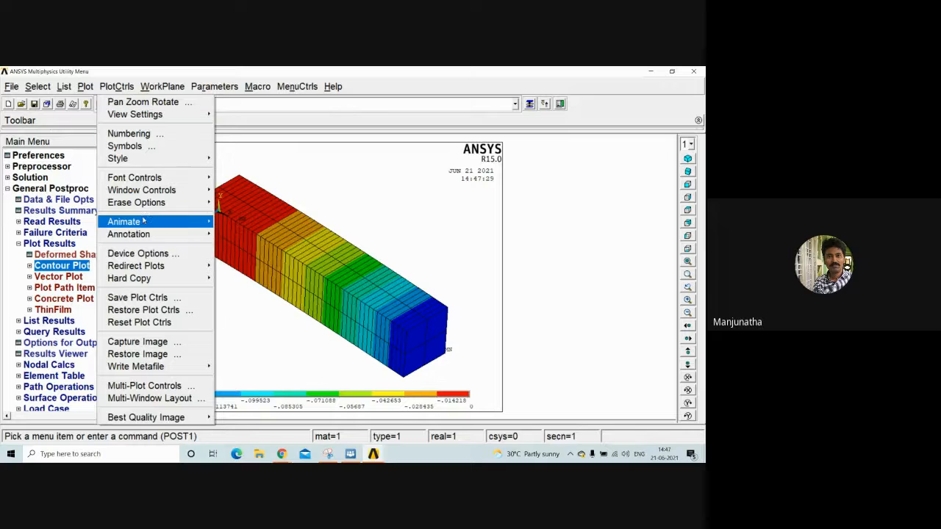
pyautogui.moveTo(144, 221)
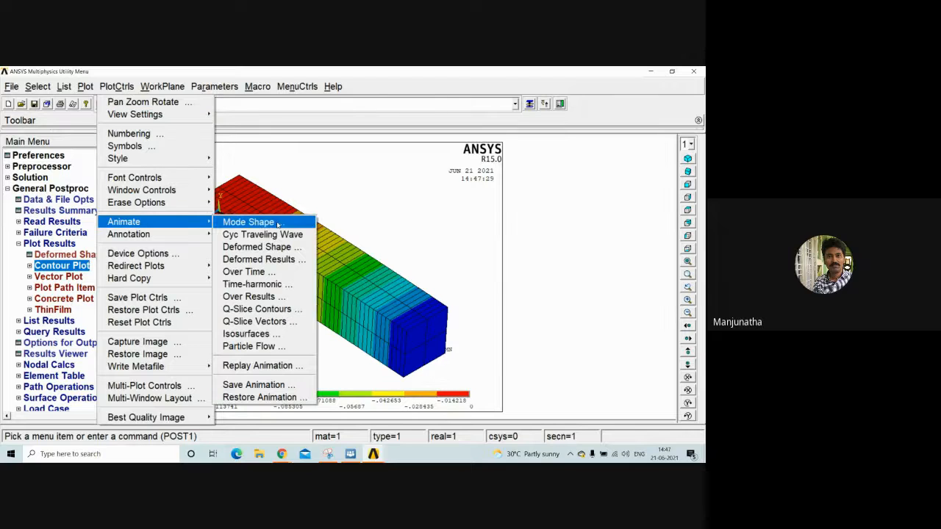
pyautogui.click(288, 263)
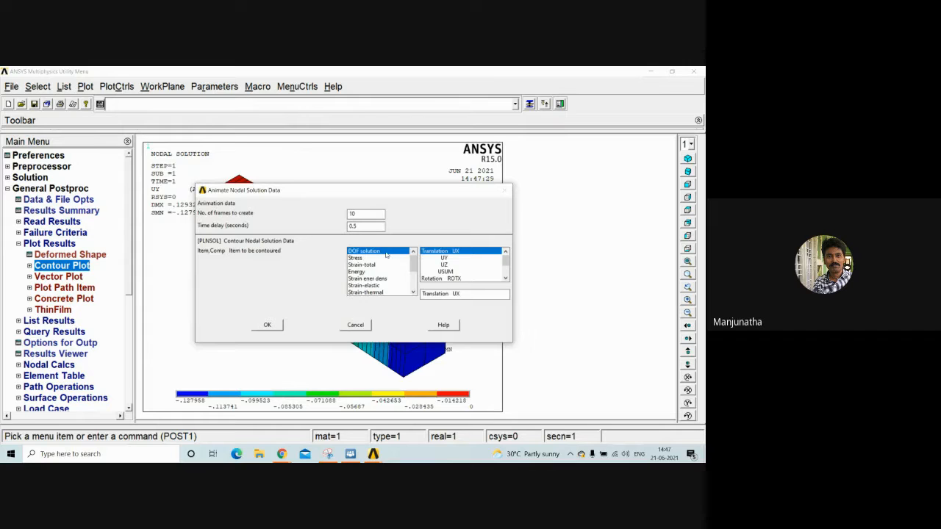
pyautogui.click(445, 259)
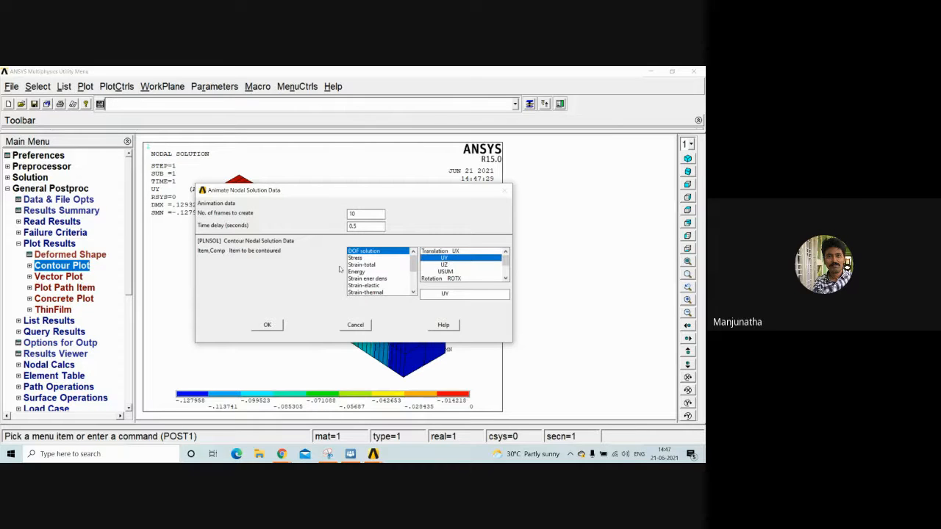
pyautogui.click(268, 326)
pyautogui.doubleClick(362, 211)
pyautogui.write('2')
pyautogui.press('Tab')
pyautogui.write('1')
pyautogui.click(271, 326)
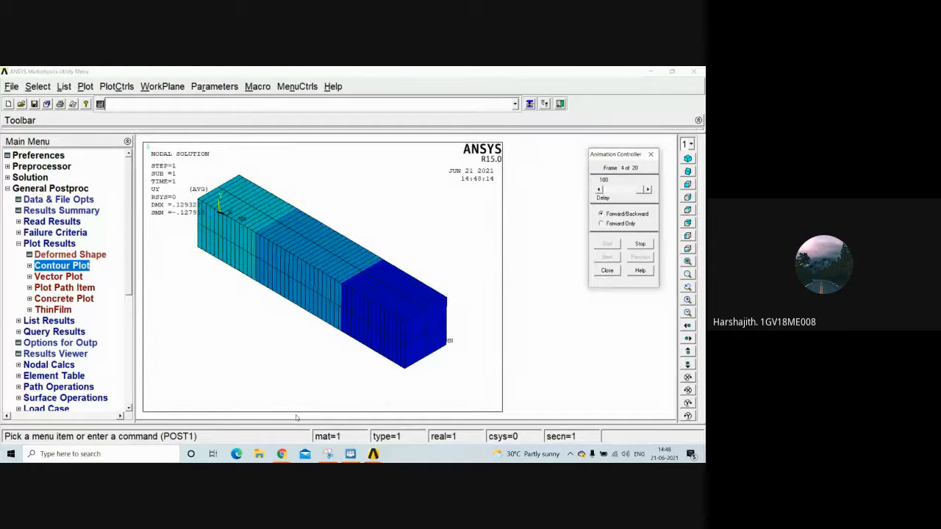
pyautogui.click(607, 271)
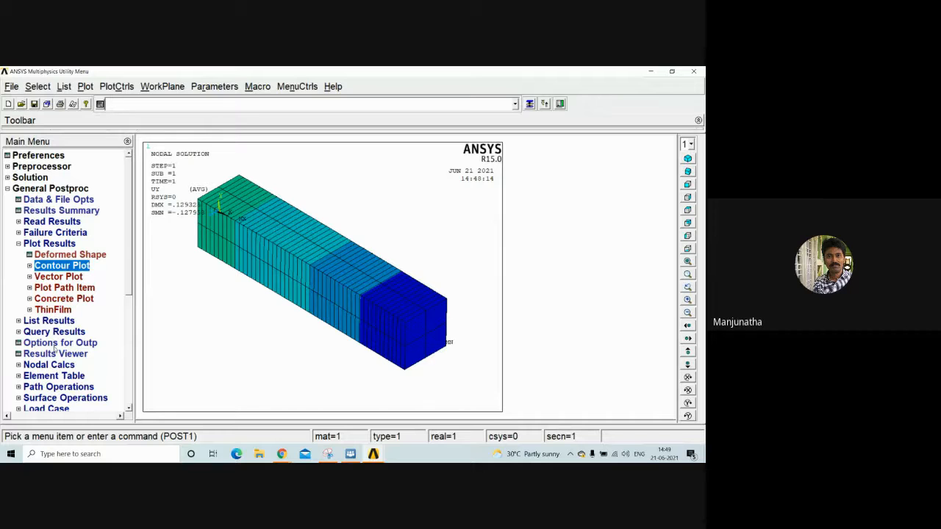
# Start defining the element table and add an item by sequence number SMISC, 3
pyautogui.click(58, 377)
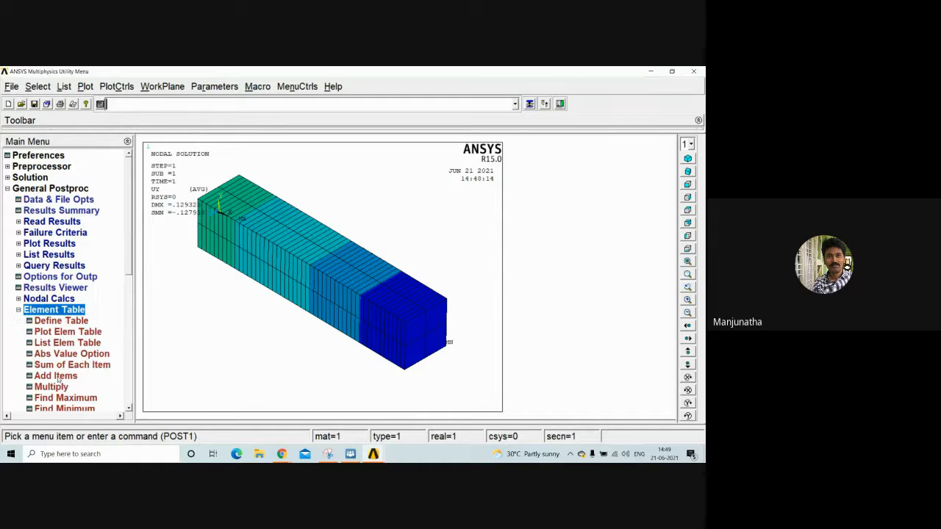
pyautogui.click(73, 322)
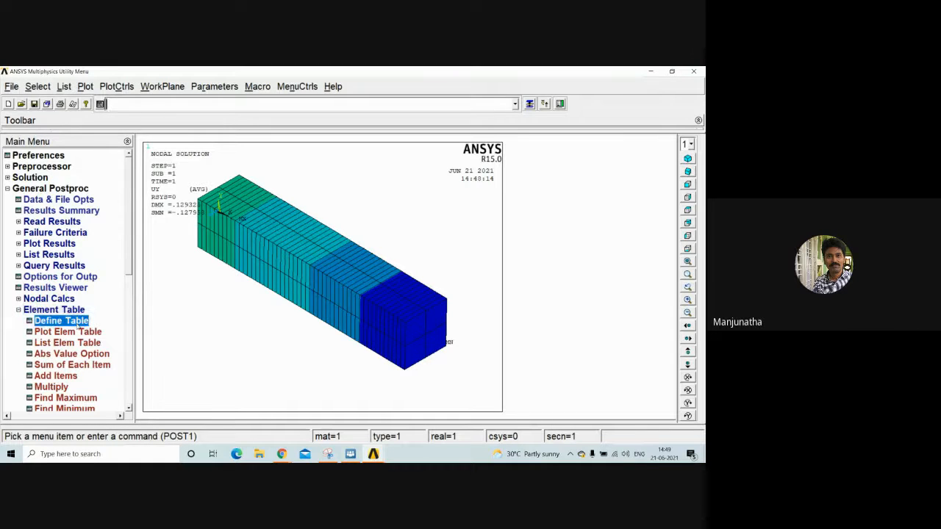
pyautogui.click(111, 343)
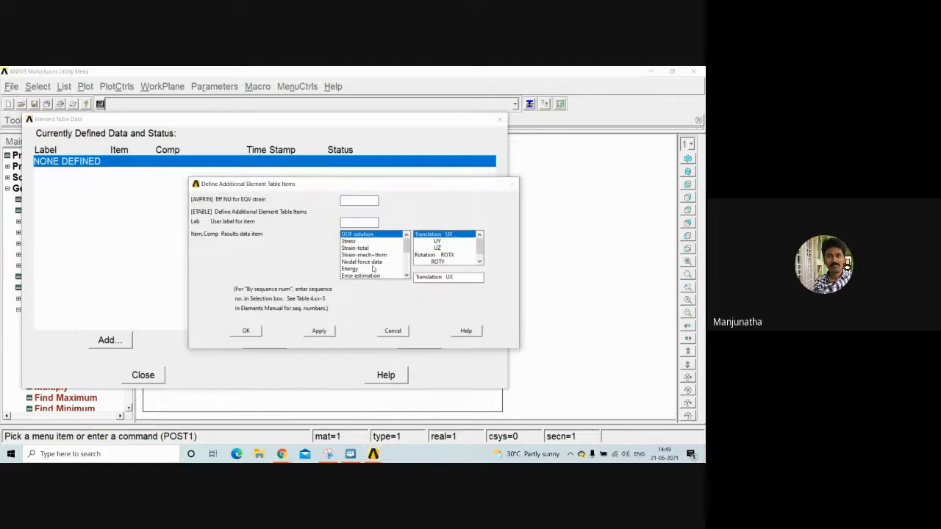
pyautogui.moveTo(405, 240); pyautogui.dragTo(406, 281)
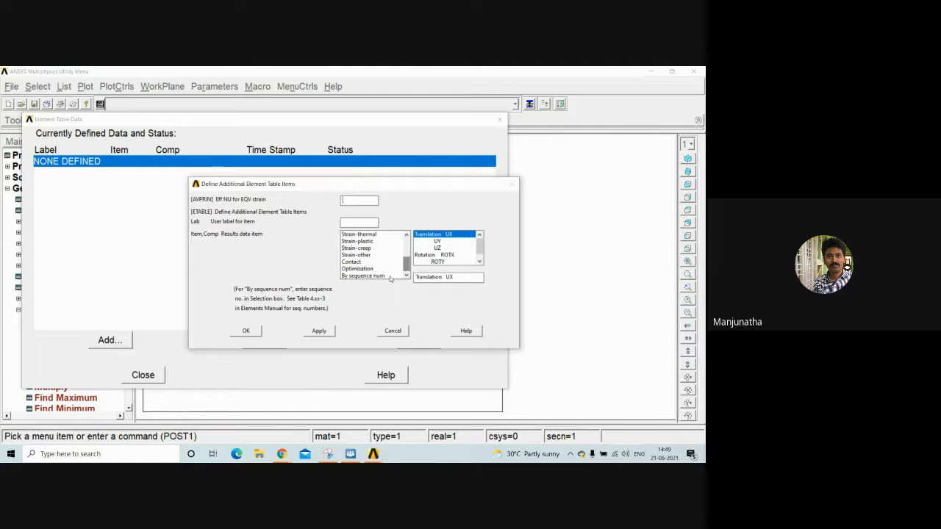
pyautogui.click(391, 276)
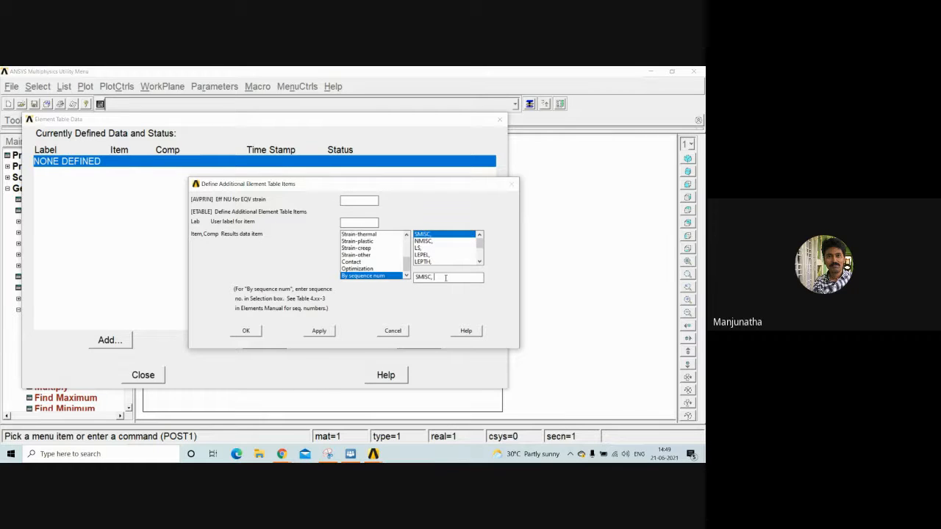
pyautogui.write('3')
pyautogui.click(319, 332)
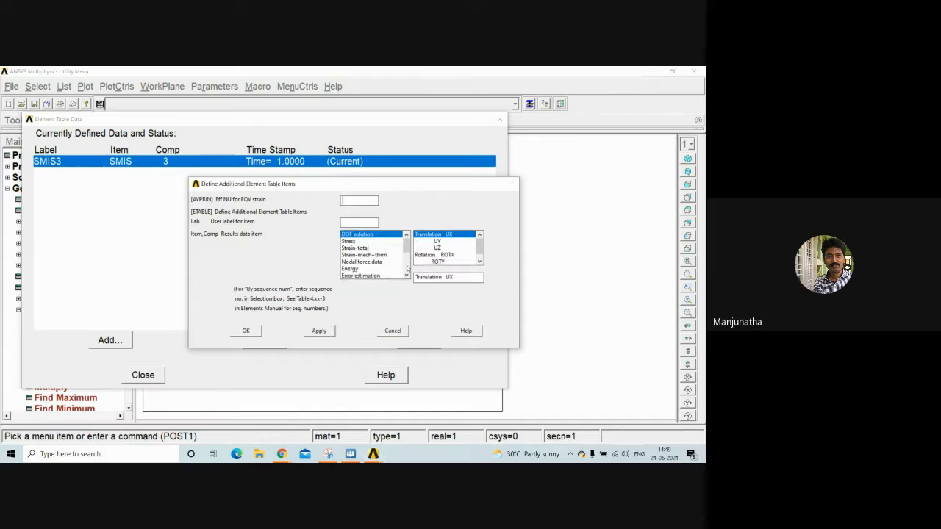
# Add a second element table item by sequence number SMISC, 6
pyautogui.moveTo(405, 252); pyautogui.dragTo(405, 267)
pyautogui.click(368, 276)
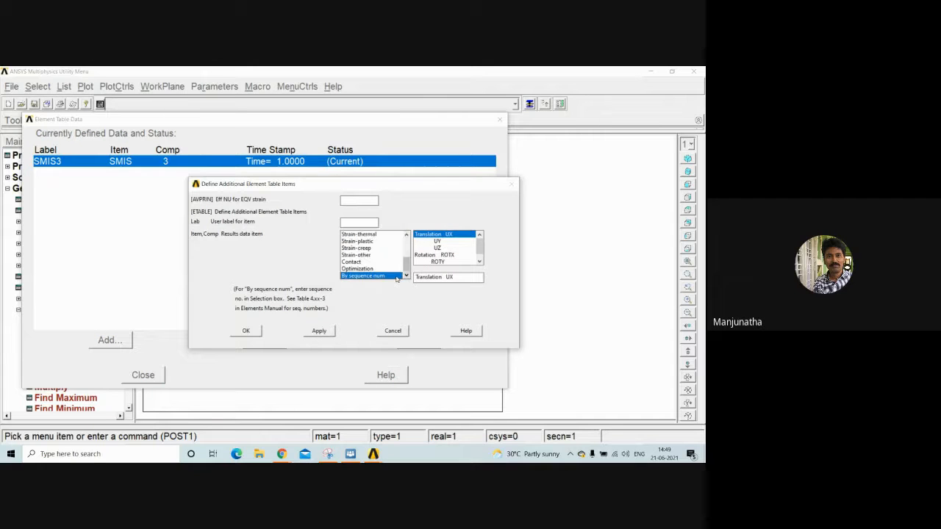
pyautogui.click(443, 278)
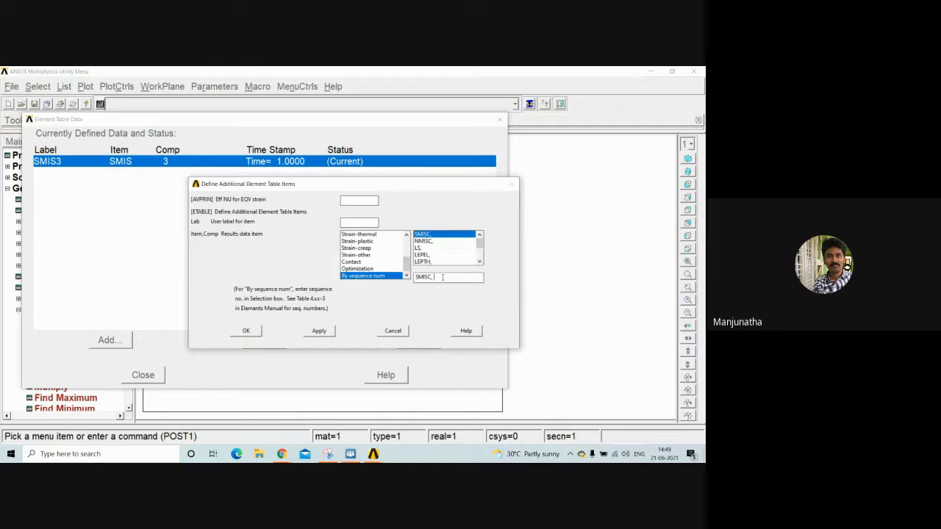
pyautogui.write('16')
pyautogui.press('BackSpace')
pyautogui.click(319, 331)
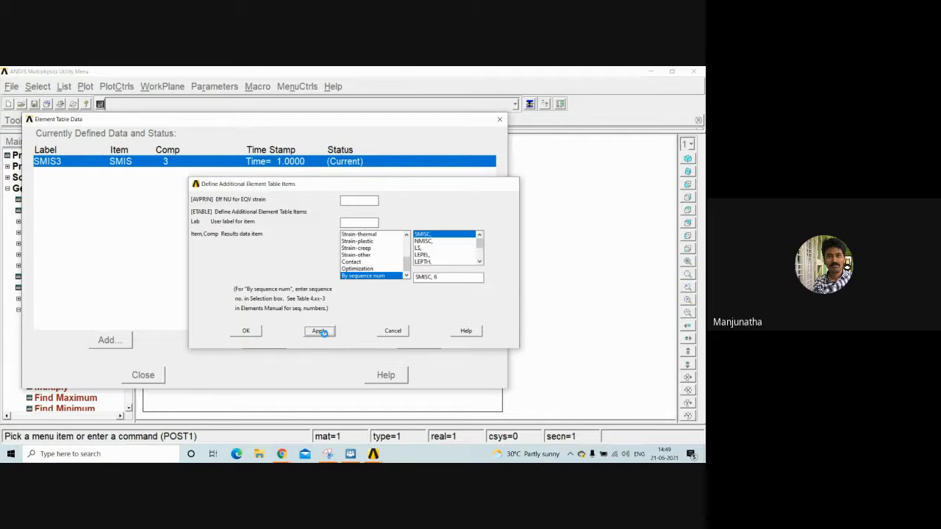
# Add a third element table item by sequence number SMISC, 16
pyautogui.click(406, 275)
pyautogui.scroll(-5, 406, 275)
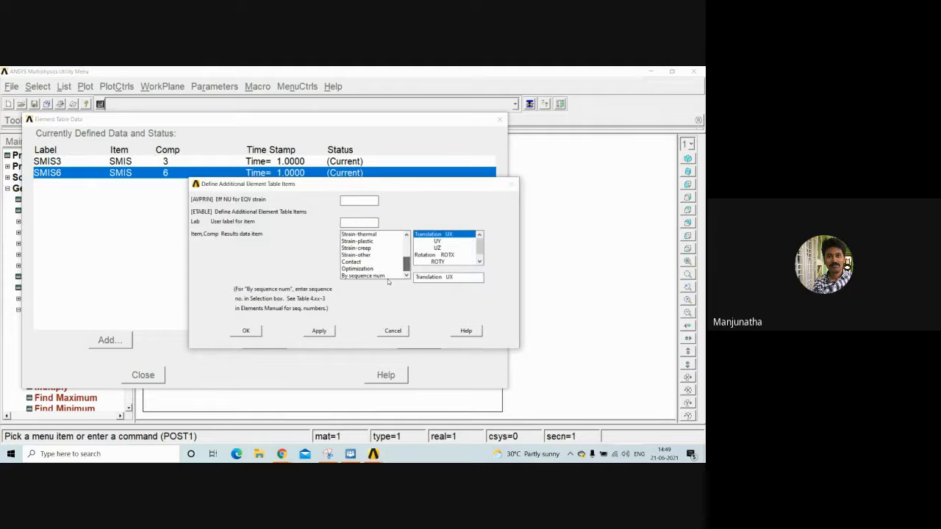
pyautogui.click(364, 275)
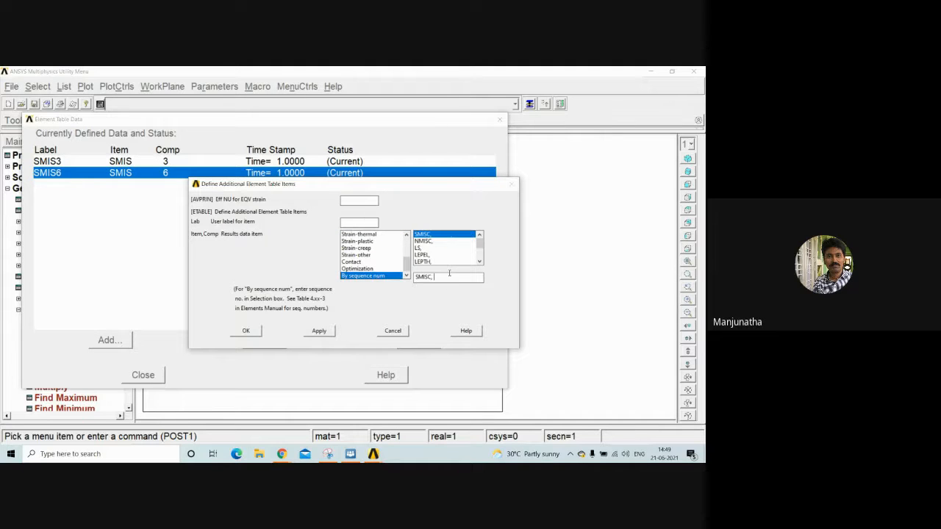
pyautogui.click(449, 276)
pyautogui.write('16')
pyautogui.click(319, 331)
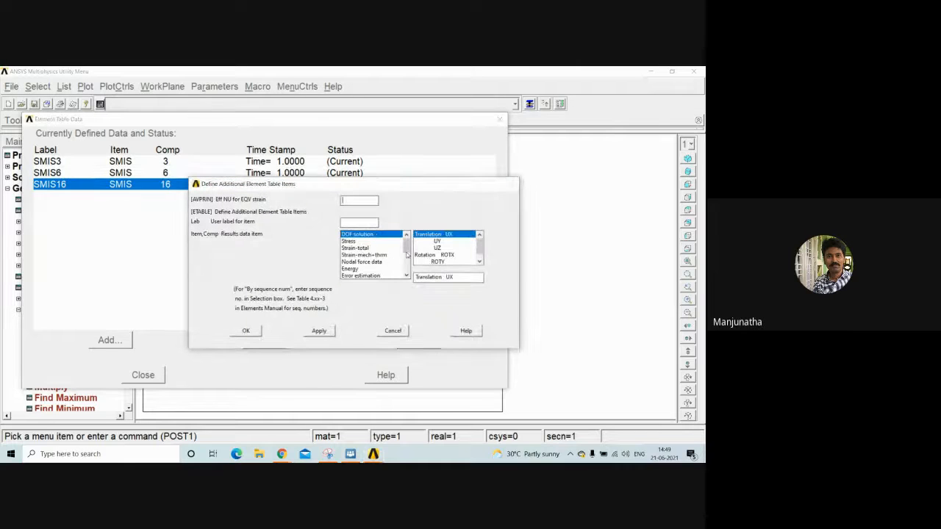
# Add a fourth element table item by sequence number SMISC, 19, and finish defining the element table
pyautogui.scroll(-5, 375, 258)
pyautogui.click(364, 276)
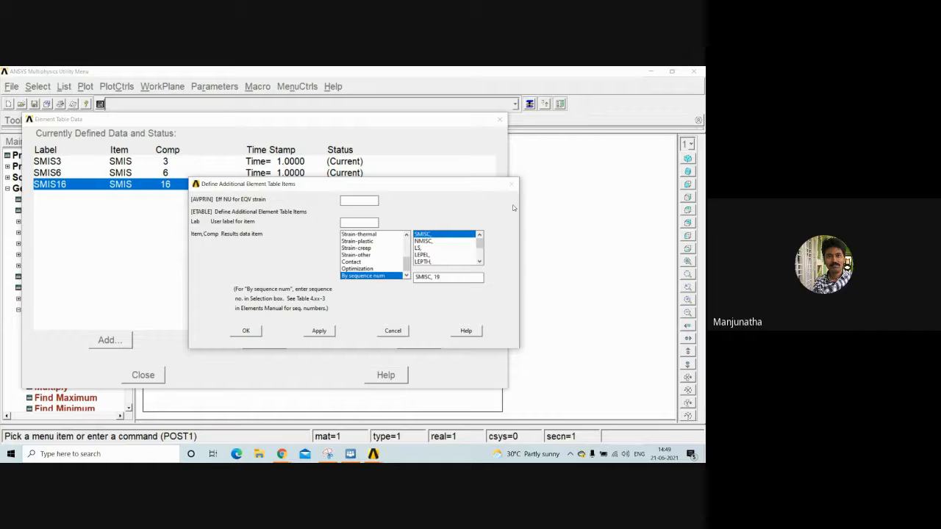
pyautogui.click(246, 331)
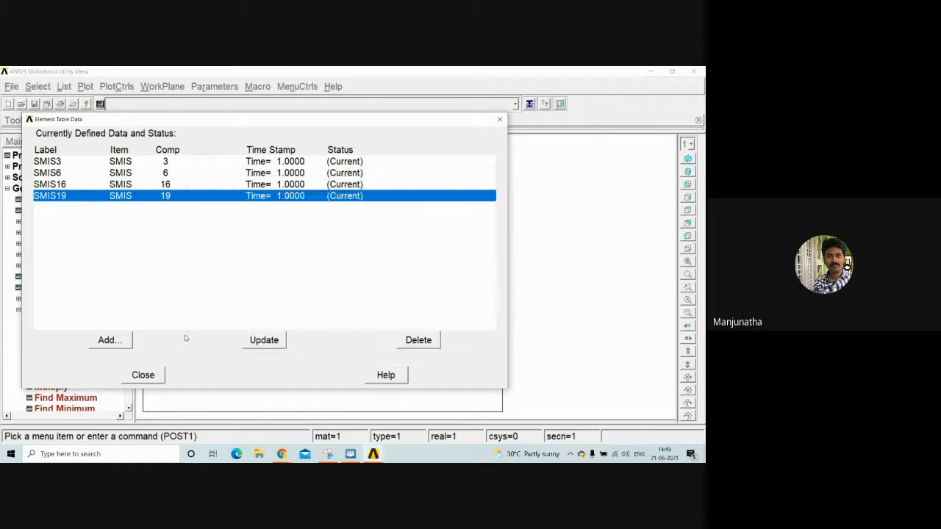
pyautogui.click(140, 374)
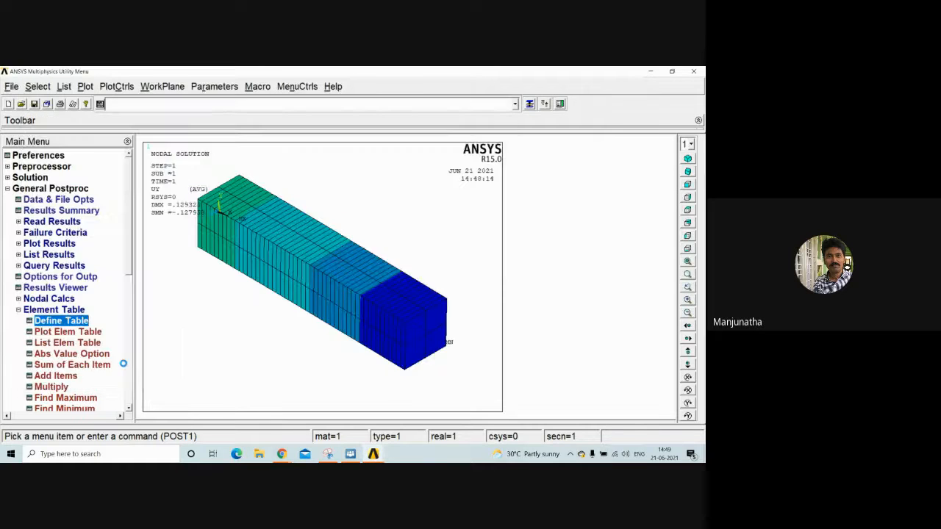
# Plot the line-element results on the undeformed shape with SMIS3 at node I and SMIS16 at node J, shown in front view
pyautogui.click(60, 246)
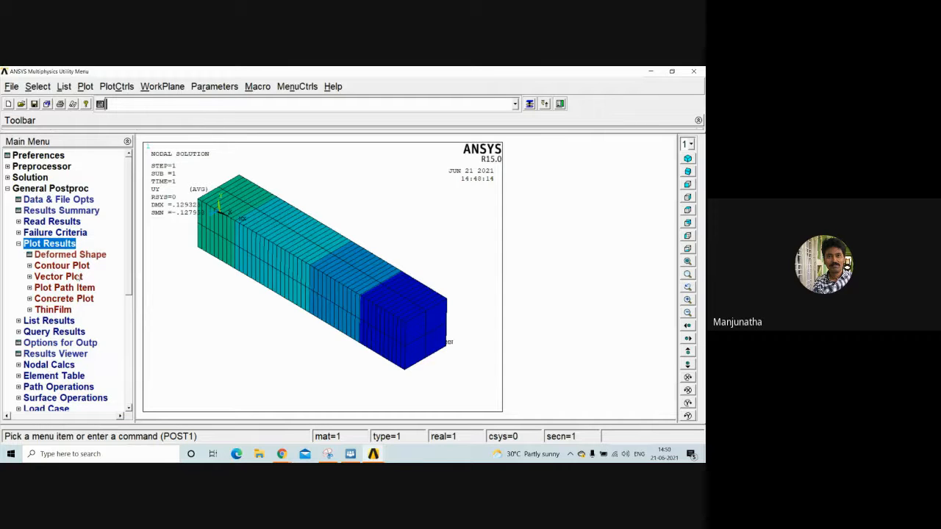
pyautogui.click(74, 276)
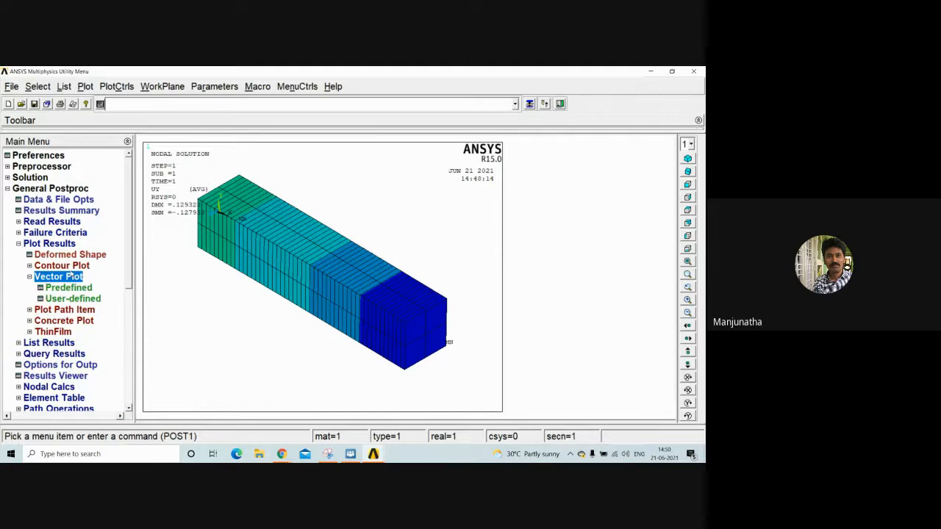
pyautogui.click(62, 266)
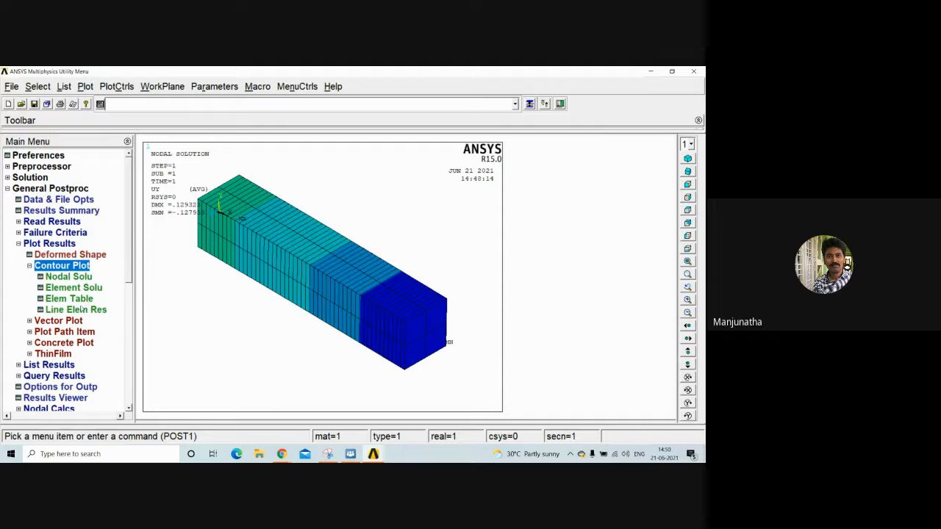
pyautogui.click(94, 309)
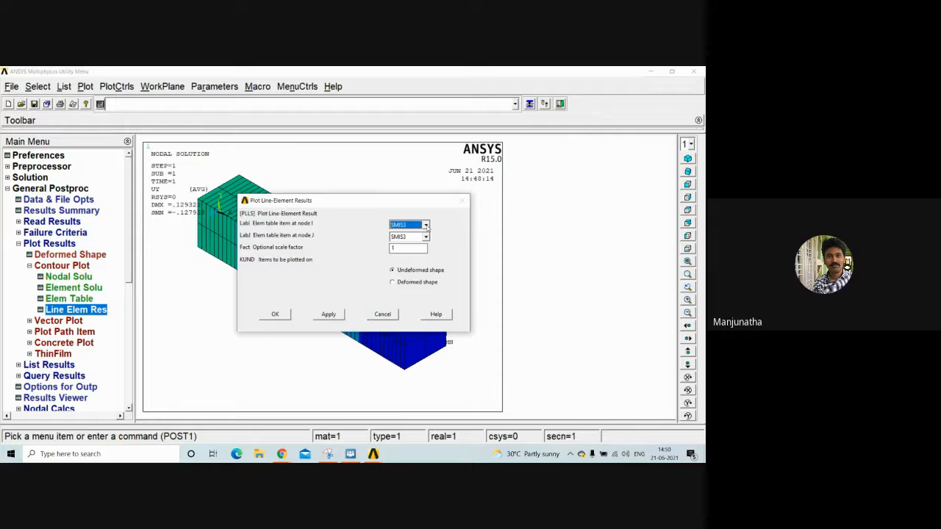
pyautogui.click(426, 225)
pyautogui.click(419, 235)
pyautogui.click(425, 236)
pyautogui.click(416, 261)
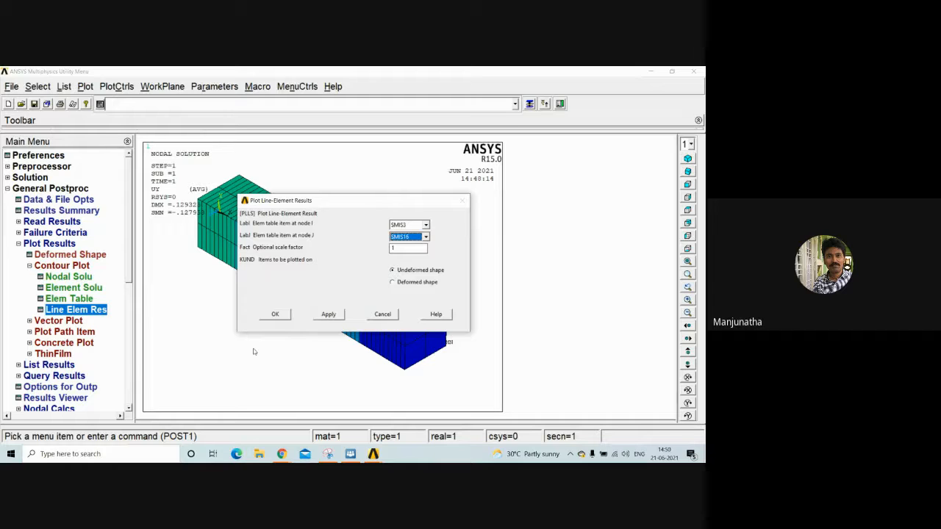
pyautogui.click(278, 316)
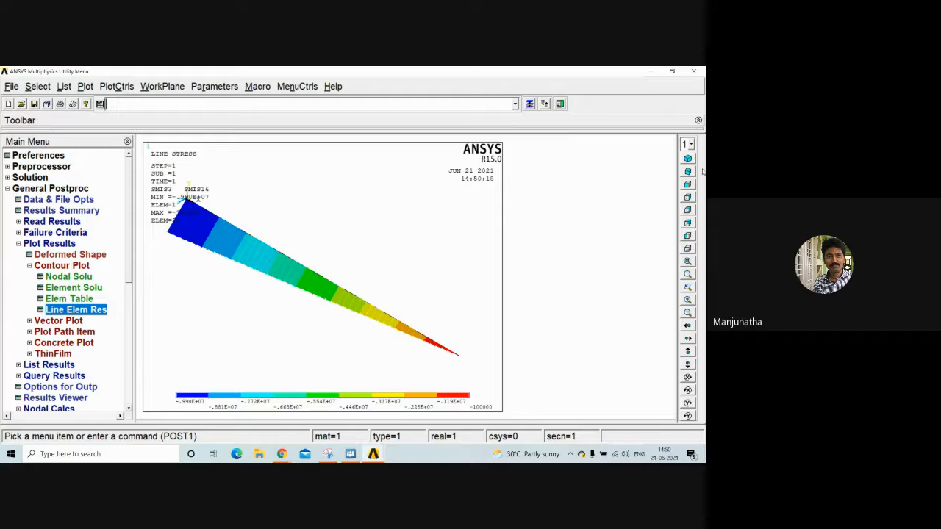
pyautogui.click(687, 185)
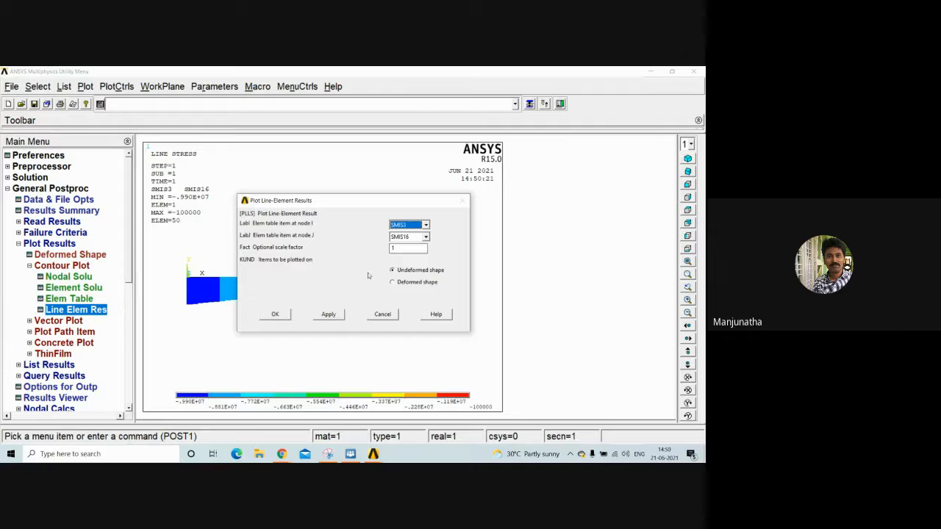
# Plot the line-element results on the undeformed shape with SMIS6 at node I and SMIS19 at node J
pyautogui.click(426, 227)
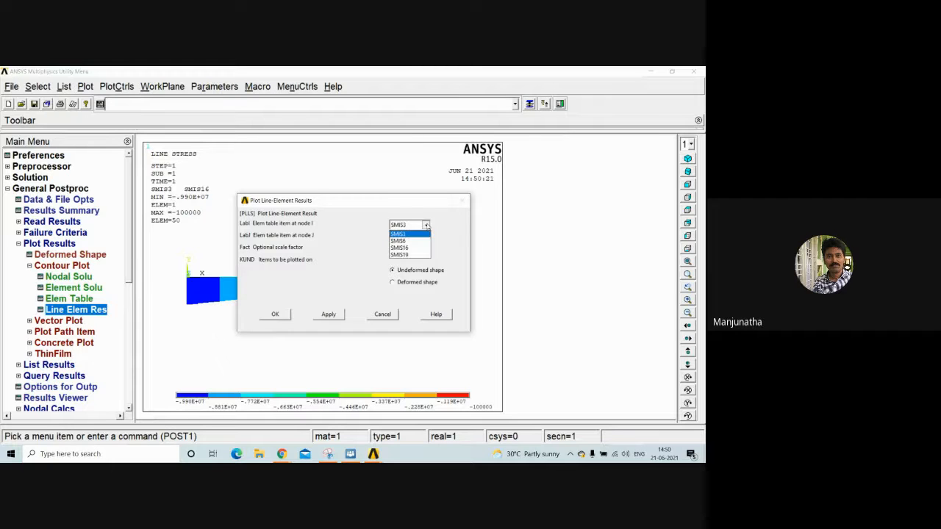
pyautogui.click(416, 245)
pyautogui.click(426, 237)
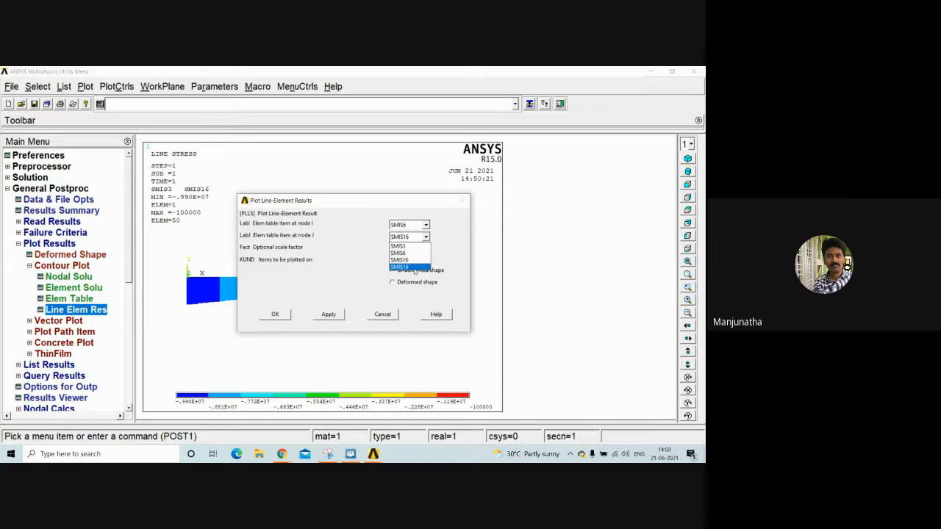
pyautogui.click(414, 268)
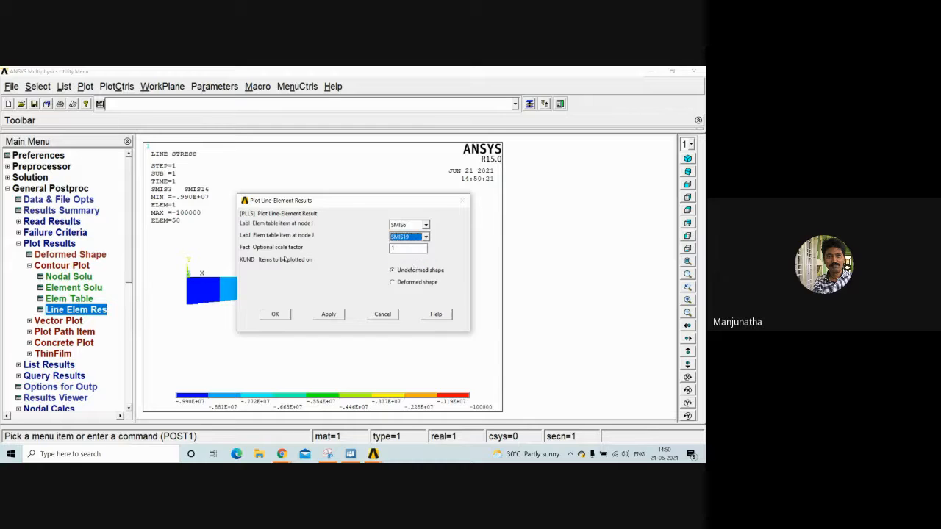
pyautogui.click(274, 315)
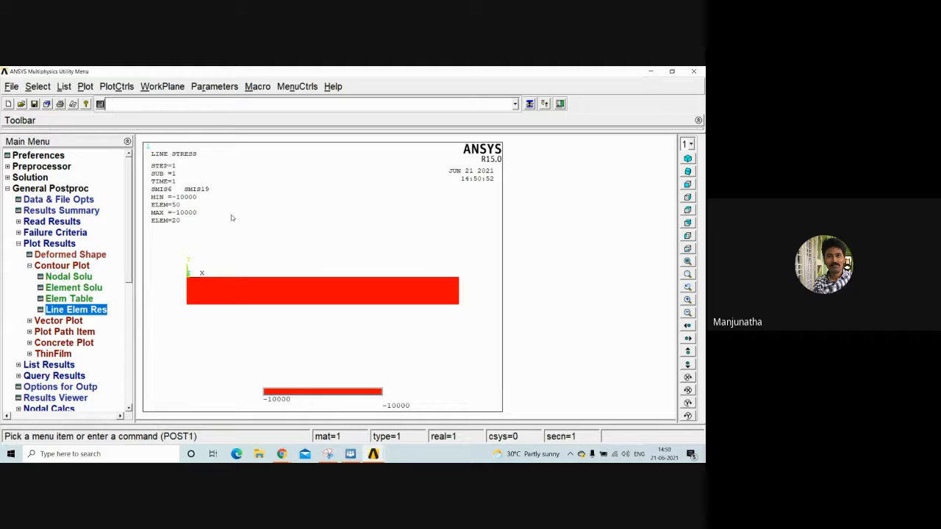
# List the reaction solution for all items, examine the reaction force in Y at the fixed node, and close the listing
pyautogui.click(65, 266)
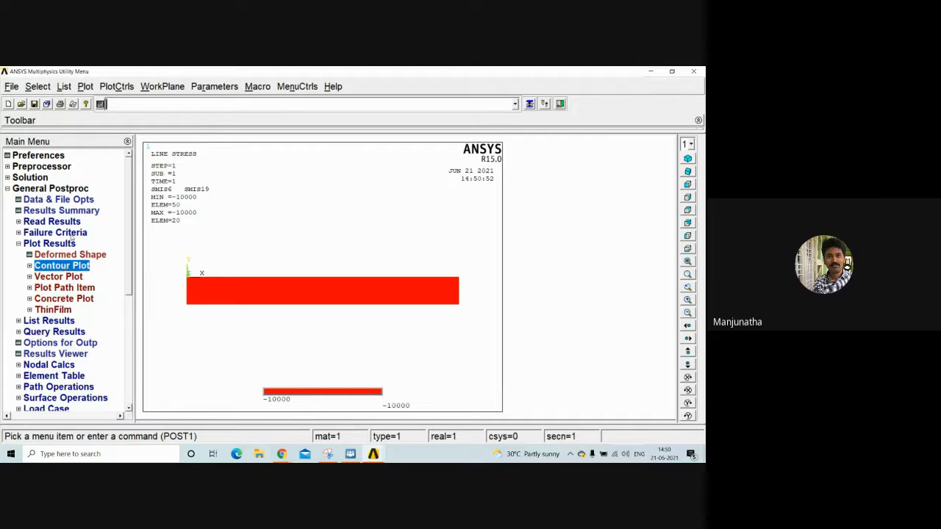
pyautogui.click(44, 244)
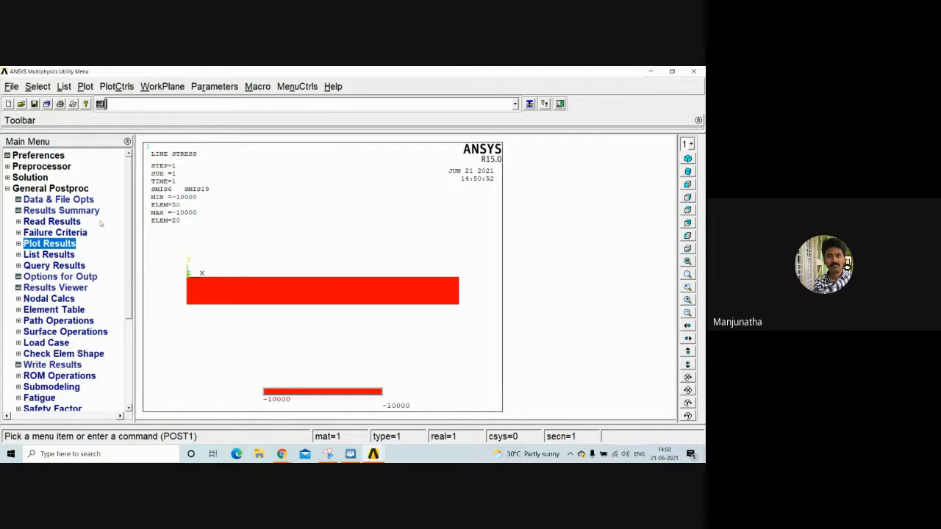
pyautogui.click(58, 255)
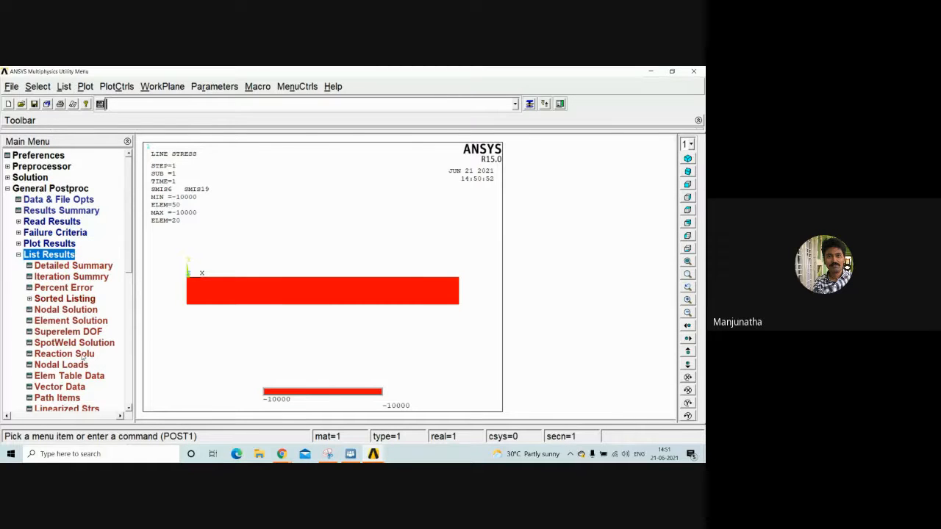
pyautogui.click(84, 356)
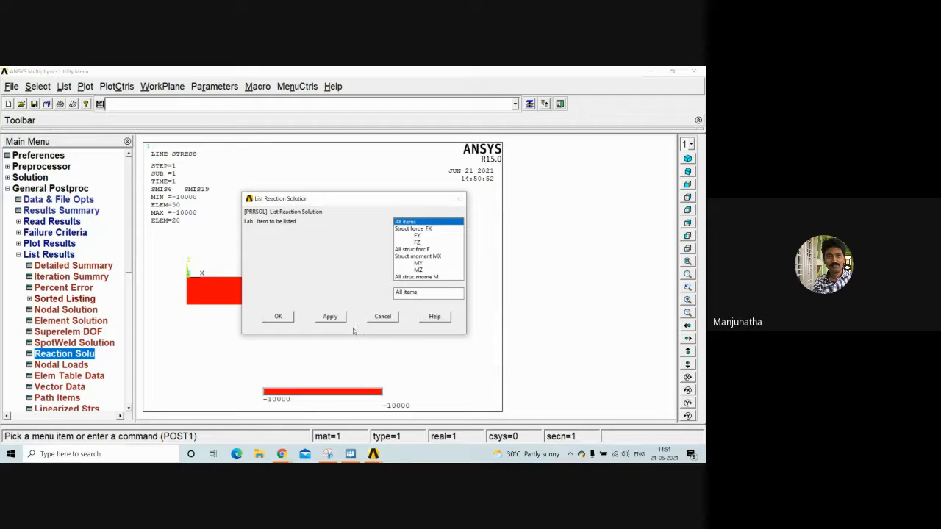
pyautogui.click(284, 318)
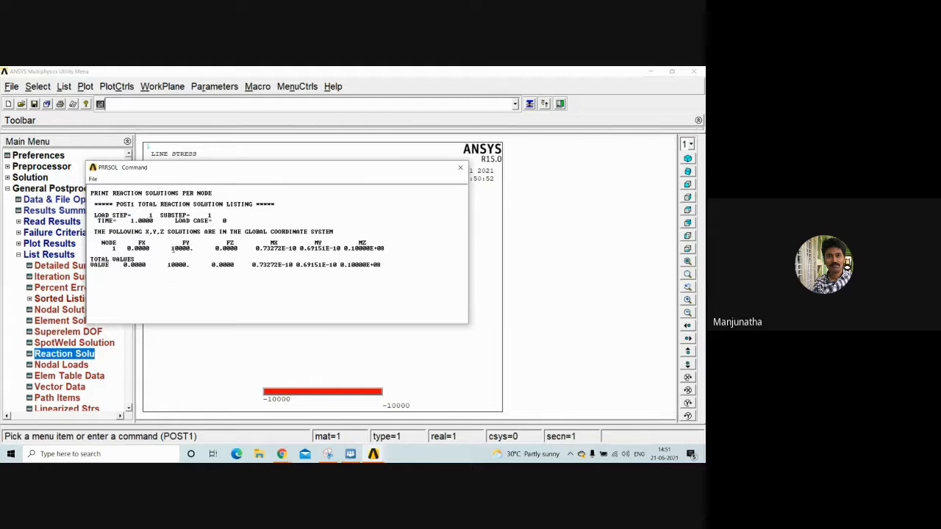
pyautogui.moveTo(181, 250); pyautogui.dragTo(196, 249)
pyautogui.click(460, 169)
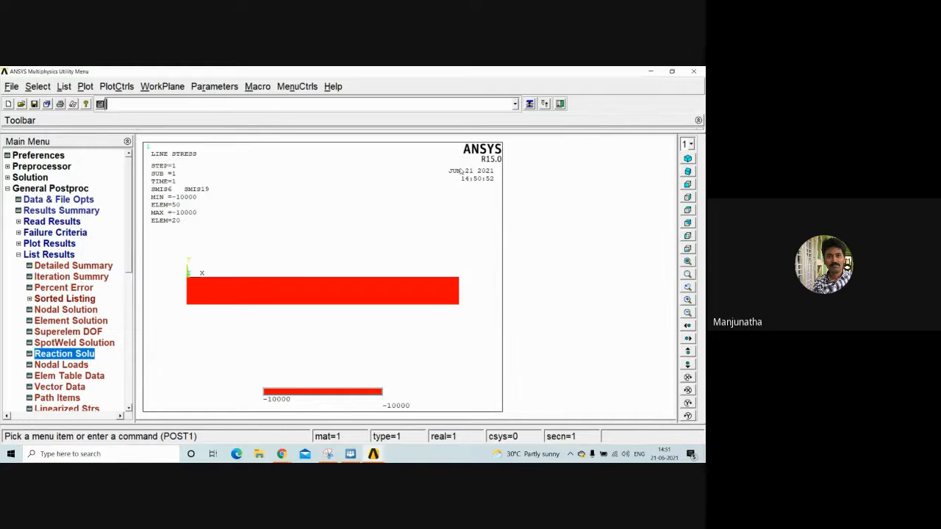
pyautogui.click(65, 254)
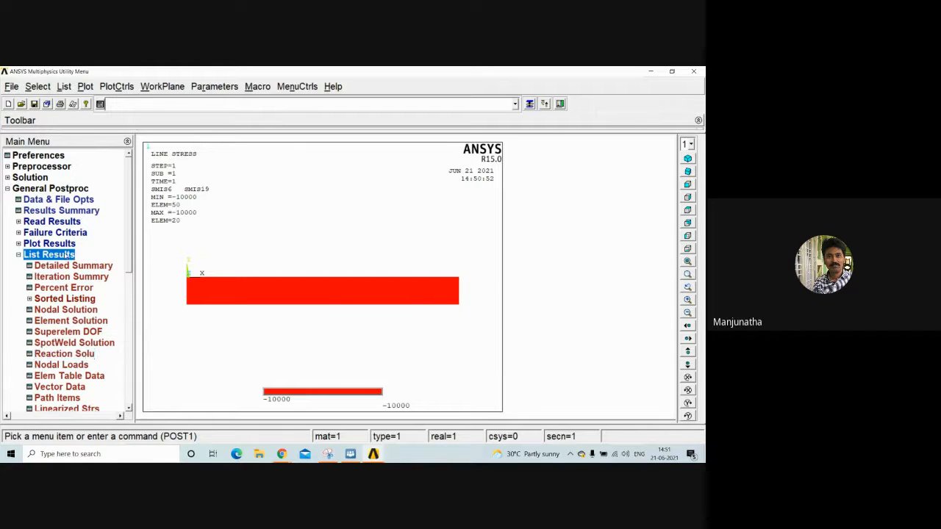
pyautogui.click(69, 190)
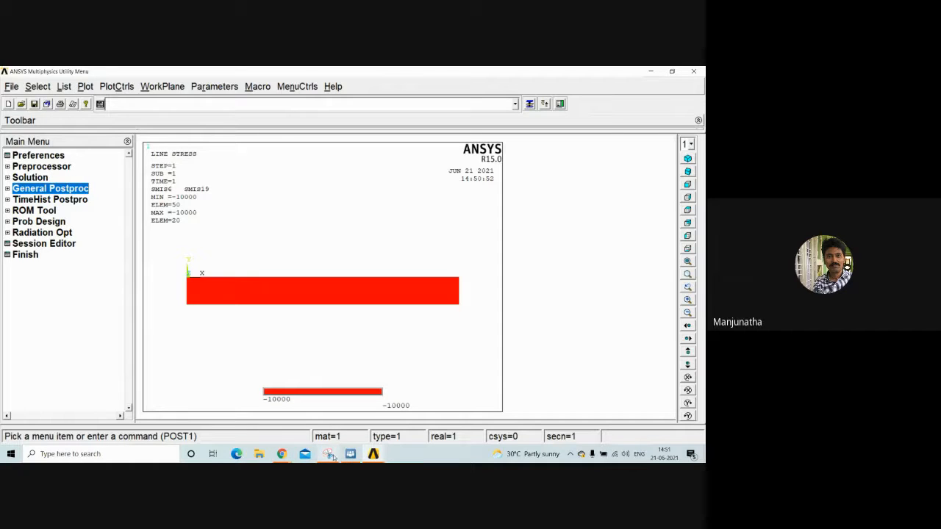
# Check the Google Meet call in Chrome and switch to the IDroo whiteboard with the cantilever sketch
pyautogui.click(281, 453)
pyautogui.click(196, 432)
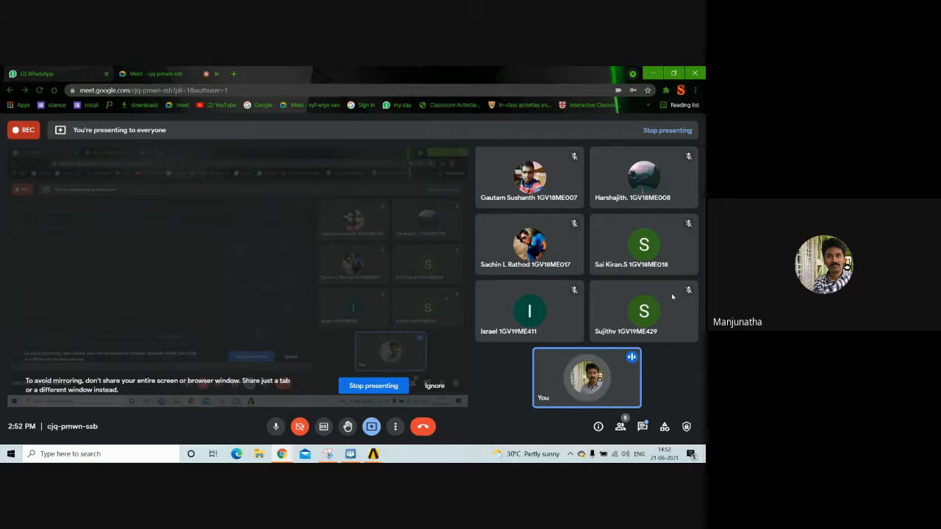
pyautogui.click(350, 454)
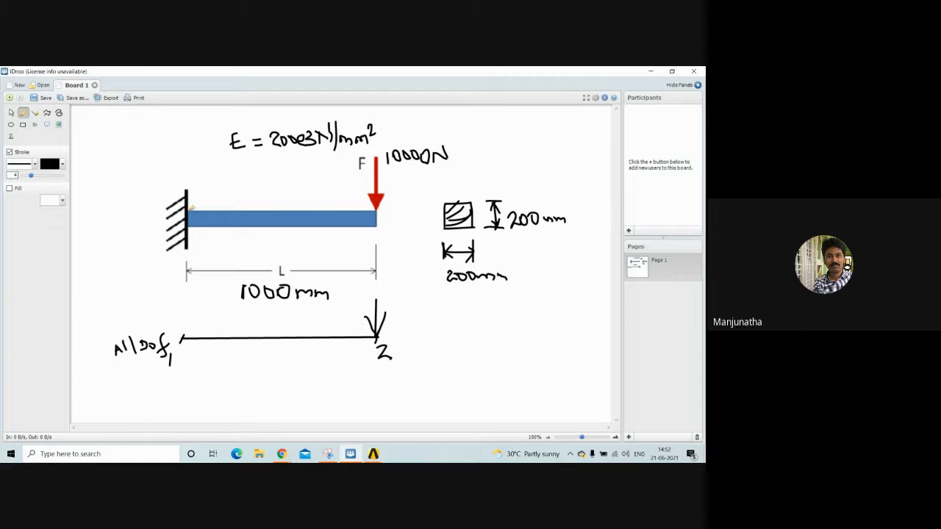
# Sketch a distributed load as a row of downward arrows along the upper edge of the blue beam
pyautogui.moveTo(189, 209); pyautogui.dragTo(372, 205)
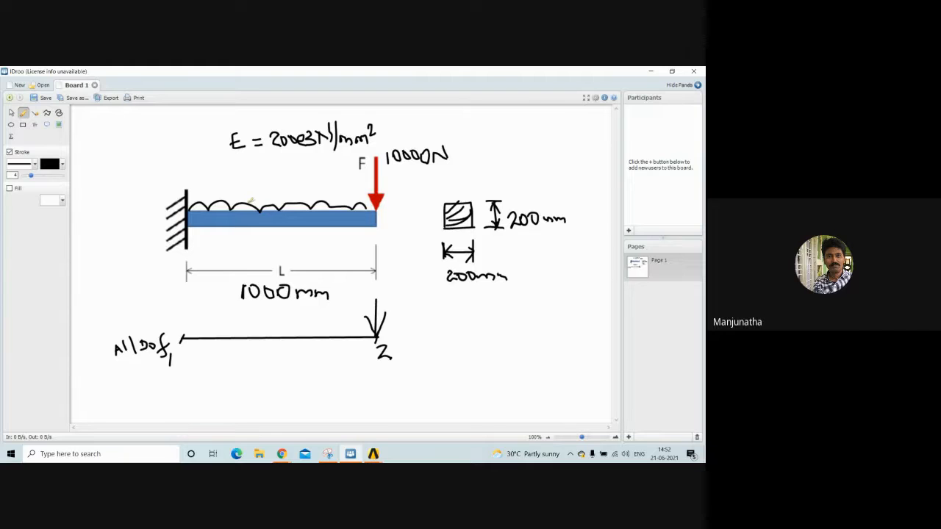
pyautogui.hotkey('ctrl', 'z')
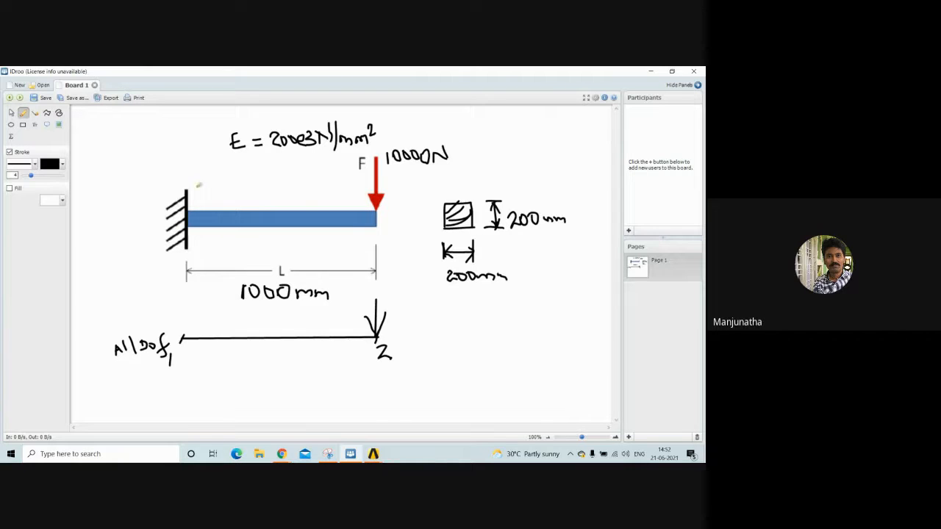
pyautogui.moveTo(197, 188)
pyautogui.mouseDown()
pyautogui.moveTo(200, 206)
pyautogui.moveTo(214, 194)
pyautogui.moveTo(215, 211)
pyautogui.moveTo(239, 188)
pyautogui.moveTo(238, 209)
pyautogui.moveTo(272, 196)
pyautogui.moveTo(272, 209)
pyautogui.mouseUp()
pyautogui.moveTo(267, 200)
pyautogui.mouseDown()
pyautogui.moveTo(272, 209)
pyautogui.moveTo(279, 201)
pyautogui.mouseUp()
pyautogui.moveTo(292, 172)
pyautogui.mouseDown()
pyautogui.moveTo(292, 211)
pyautogui.moveTo(299, 201)
pyautogui.mouseUp()
pyautogui.moveTo(306, 174)
pyautogui.mouseDown()
pyautogui.moveTo(305, 210)
pyautogui.moveTo(313, 200)
pyautogui.mouseUp()
pyautogui.moveTo(321, 175)
pyautogui.mouseDown()
pyautogui.moveTo(321, 210)
pyautogui.moveTo(328, 203)
pyautogui.mouseUp()
pyautogui.moveTo(340, 174)
pyautogui.mouseDown()
pyautogui.moveTo(341, 212)
pyautogui.moveTo(350, 192)
pyautogui.mouseUp()
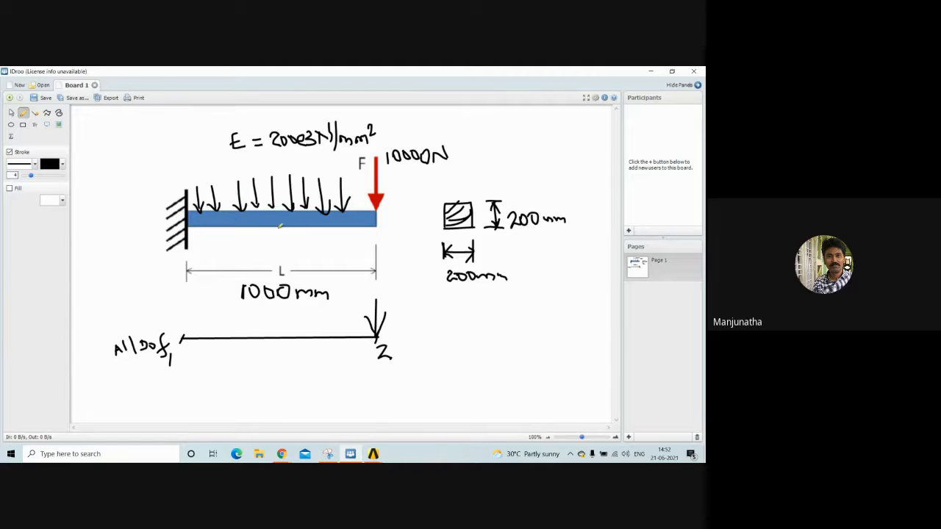
# Undo all the strokes of the downward load arrows above the blue beam
pyautogui.moveTo(279, 228); pyautogui.dragTo(278, 257)
pyautogui.hotkey('ctrl', 'z')
pyautogui.hotkey('ctrl', 'z')
pyautogui.hotkey('ctrl', 'z')
pyautogui.hotkey('ctrl', 'z')
pyautogui.hotkey('ctrl', 'z')
pyautogui.hotkey('ctrl', 'z')
pyautogui.hotkey('ctrl', 'z')
pyautogui.hotkey('ctrl', 'z')
pyautogui.hotkey('ctrl', 'z')
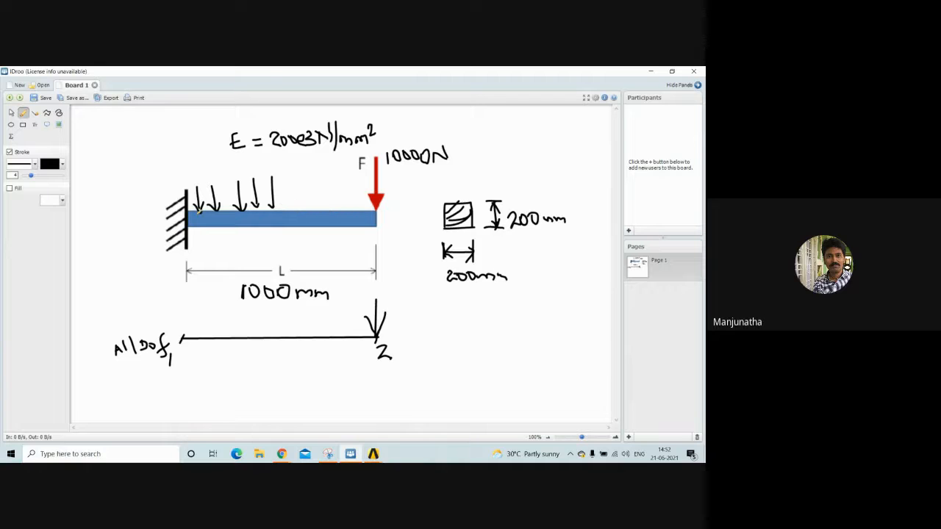
pyautogui.hotkey('ctrl', 'z')
pyautogui.hotkey('ctrl', 'z')
pyautogui.hotkey('ctrl', 'z')
pyautogui.hotkey('ctrl', 'z')
pyautogui.hotkey('ctrl', 'z')
# Try a scalloped uniform load line along the upper edge of the blue beam and undo it
pyautogui.moveTo(191, 209); pyautogui.dragTo(303, 207)
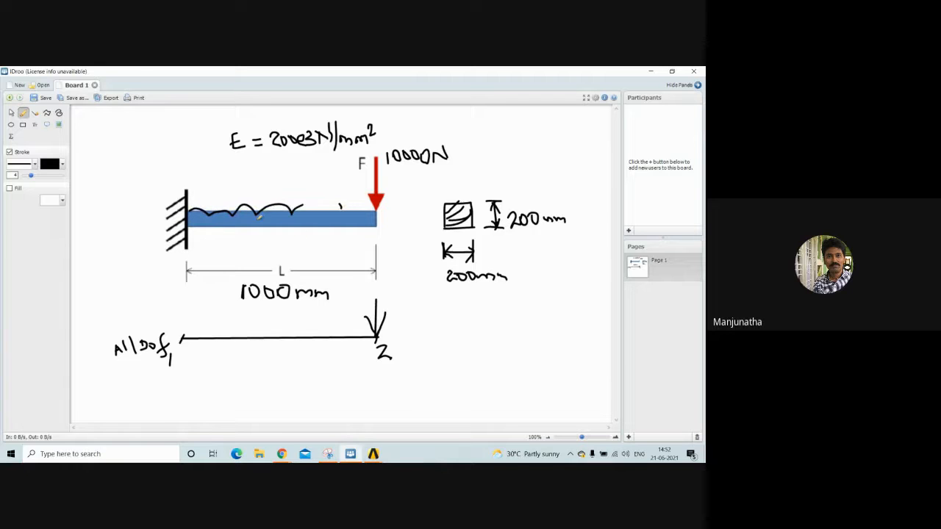
pyautogui.hotkey('ctrl', 'z')
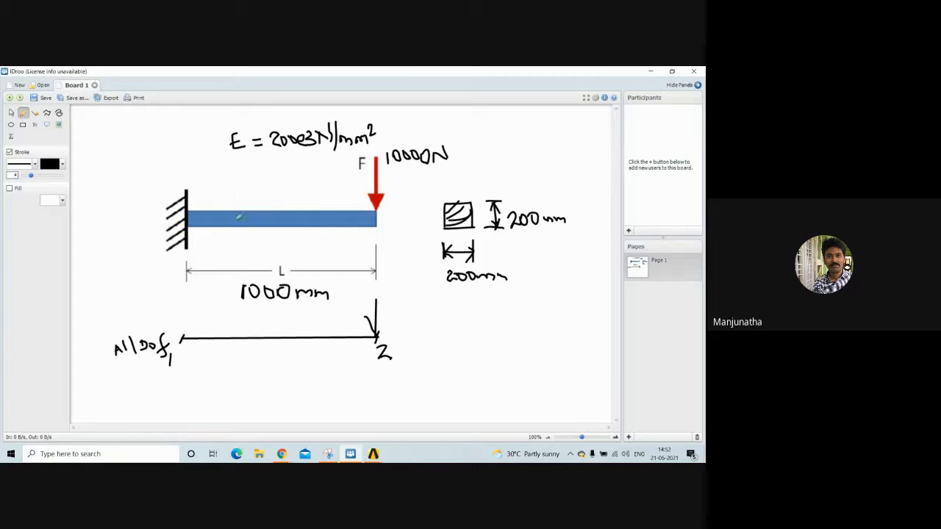
pyautogui.moveTo(190, 207)
pyautogui.mouseDown()
pyautogui.moveTo(277, 195)
pyautogui.moveTo(297, 205)
pyautogui.mouseUp()
pyautogui.hotkey('ctrl', 'z')
pyautogui.hotkey('ctrl', 'z')
# Sketch a scalloped uniform load near the fixed end, a point load arrow where it ends, and a triangular load towards the free end
pyautogui.moveTo(189, 208); pyautogui.dragTo(256, 208)
pyautogui.moveTo(257, 176); pyautogui.dragTo(257, 212)
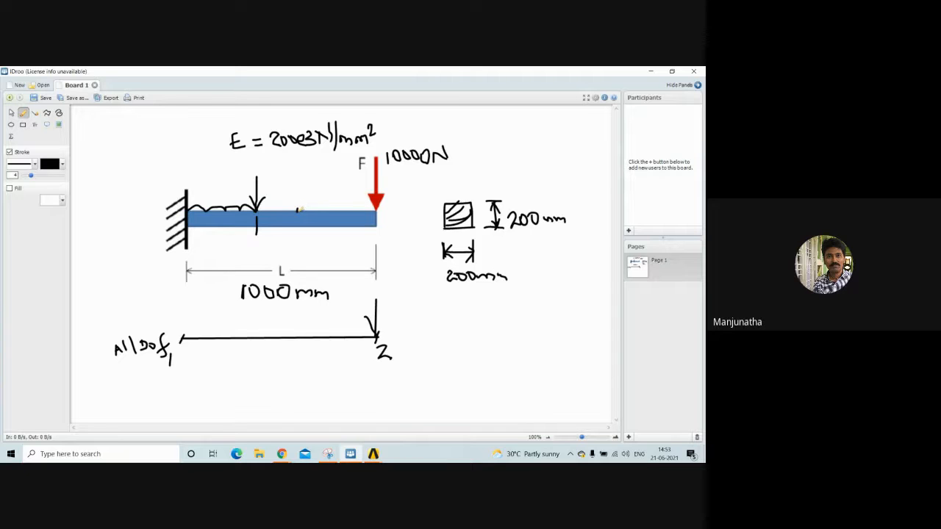
pyautogui.moveTo(298, 210)
pyautogui.mouseDown()
pyautogui.moveTo(379, 170)
pyautogui.moveTo(316, 211)
pyautogui.moveTo(323, 202)
pyautogui.moveTo(340, 211)
pyautogui.moveTo(345, 200)
pyautogui.moveTo(362, 211)
pyautogui.moveTo(367, 199)
pyautogui.mouseUp()
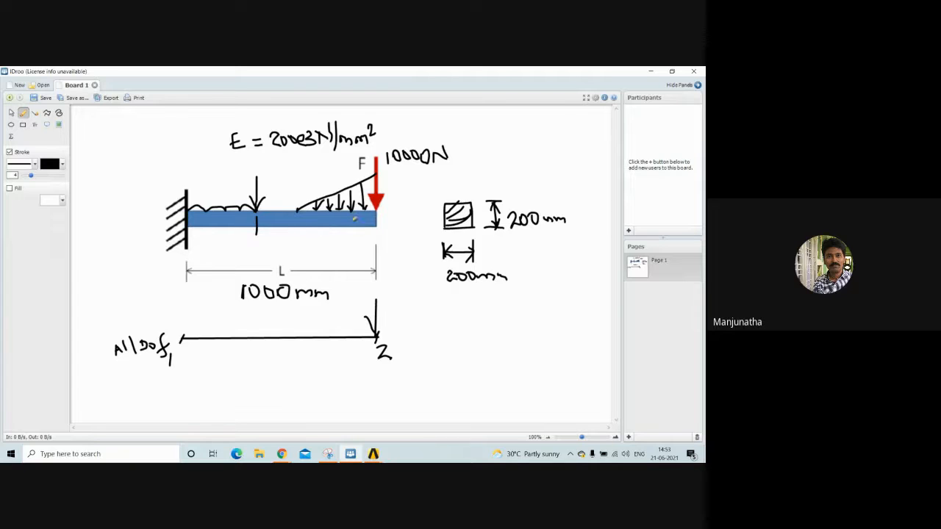
# Undo the strokes of the triangular, point and uniform loads sketched on the blue beam
pyautogui.hotkey('ctrl', 'z')
pyautogui.hotkey('ctrl', 'z')
pyautogui.hotkey('ctrl', 'z')
pyautogui.hotkey('ctrl', 'z')
pyautogui.hotkey('ctrl', 'z')
pyautogui.hotkey('ctrl', 'z')
pyautogui.hotkey('ctrl', 'z')
pyautogui.hotkey('ctrl', 'z')
pyautogui.hotkey('ctrl', 'z')
pyautogui.hotkey('ctrl', 'z')
pyautogui.hotkey('ctrl', 'z')
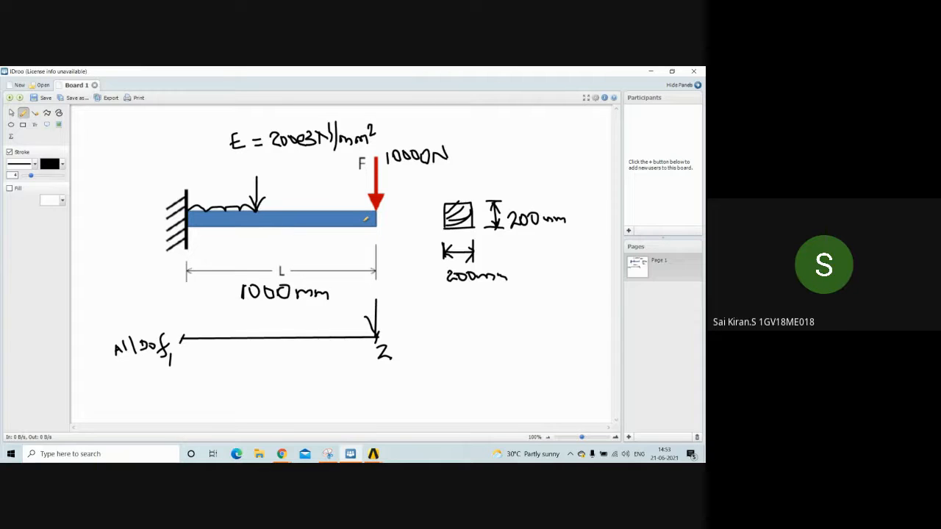
pyautogui.hotkey('ctrl', 'z')
pyautogui.hotkey('ctrl', 'z')
pyautogui.hotkey('ctrl', 'z')
pyautogui.hotkey('ctrl', 'z')
pyautogui.hotkey('ctrl', 'z')
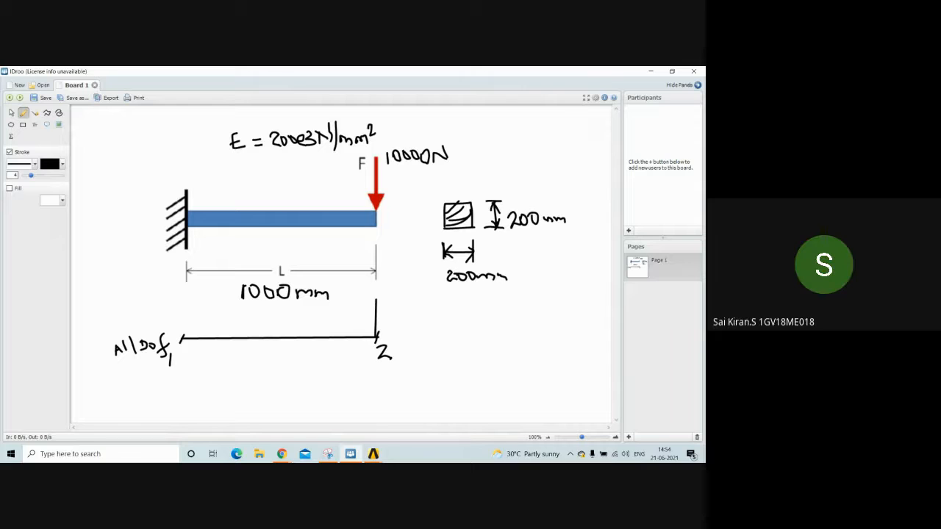
# Paste the problem figure of the 10 in. I-section cantilever with a 10 lb/in distributed load below the whiteboard sketch
pyautogui.click(282, 454)
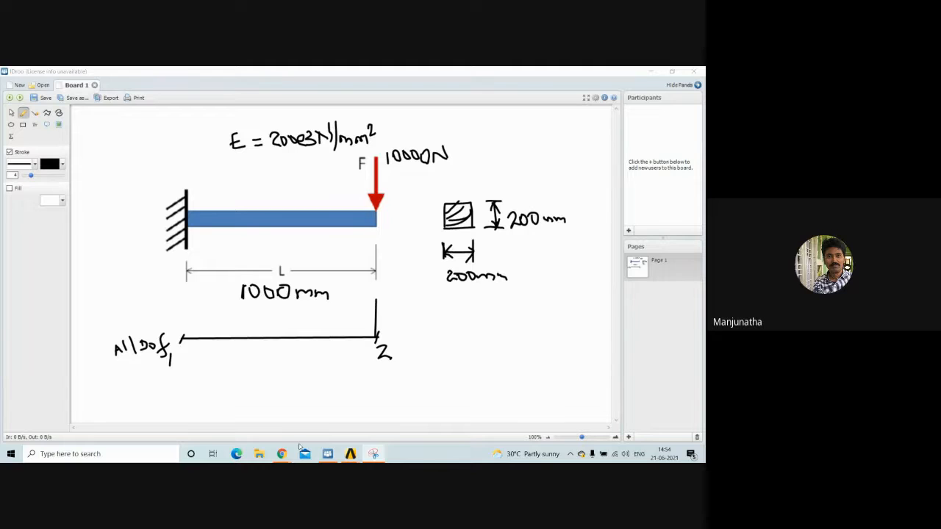
pyautogui.scroll(-3, 234, 347)
pyautogui.scroll(-2, 233, 348)
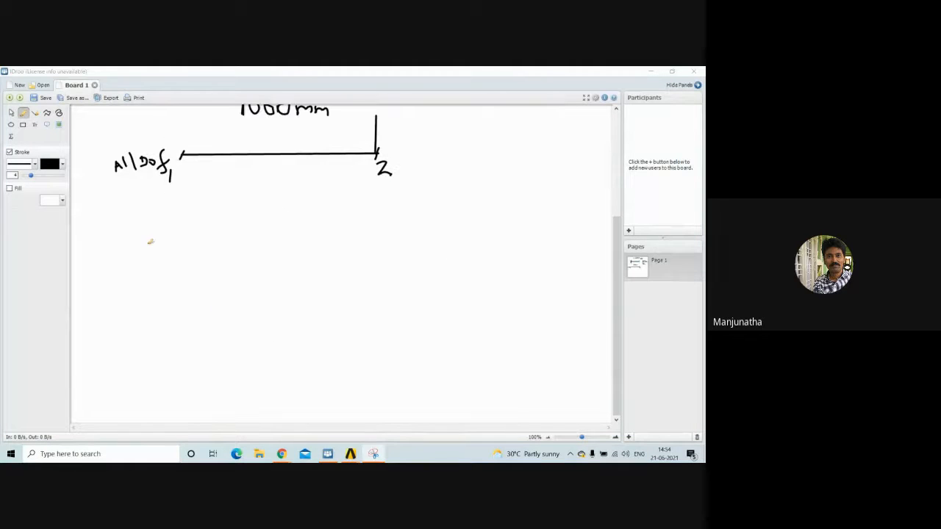
pyautogui.click(196, 261)
pyautogui.hotkey('ctrl', 'v')
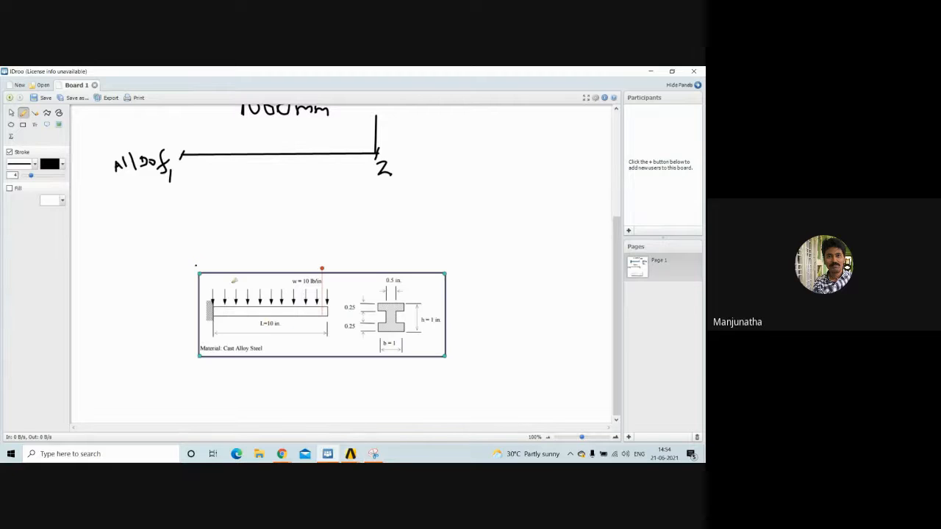
# Move the pasted problem figure under the line diagram and enlarge it to nearly the width of the board
pyautogui.click(11, 112)
pyautogui.moveTo(286, 302)
pyautogui.mouseDown()
pyautogui.moveTo(181, 233)
pyautogui.moveTo(208, 240)
pyautogui.mouseUp()
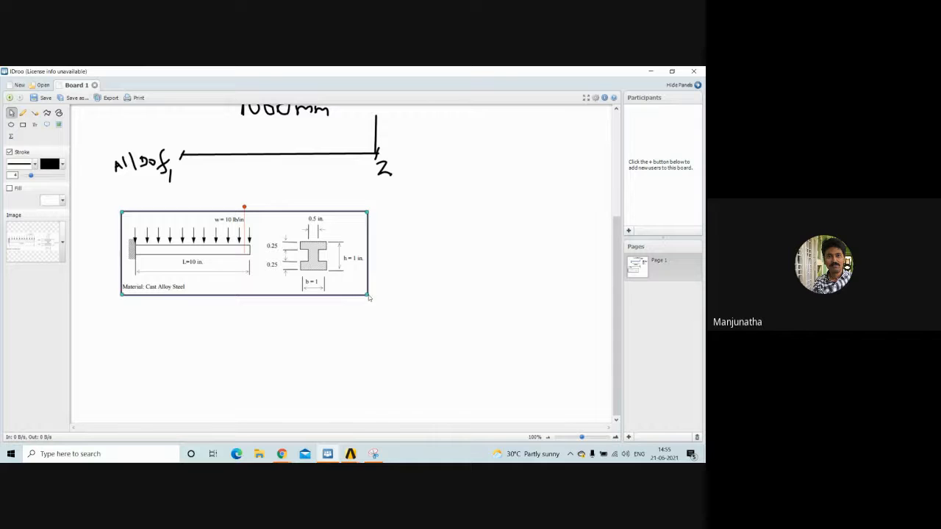
pyautogui.moveTo(370, 296); pyautogui.dragTo(533, 409)
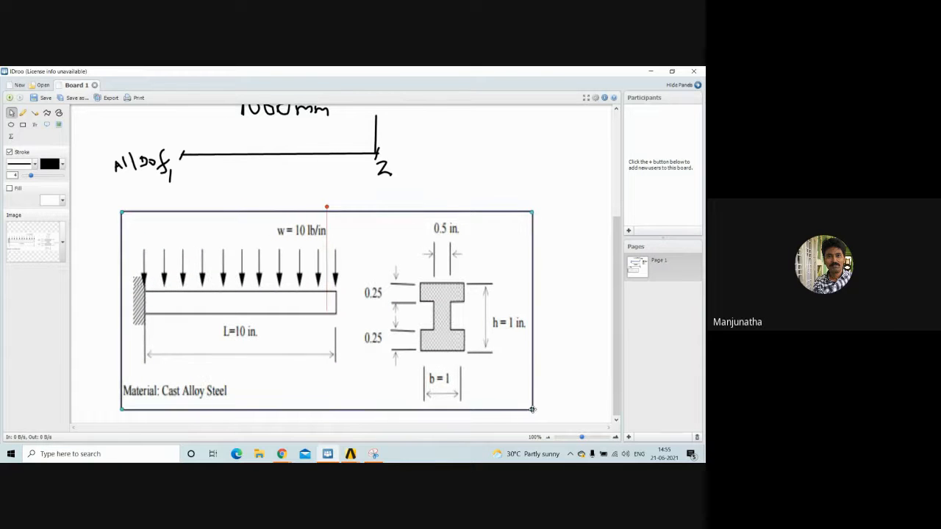
pyautogui.scroll(-1, 448, 290)
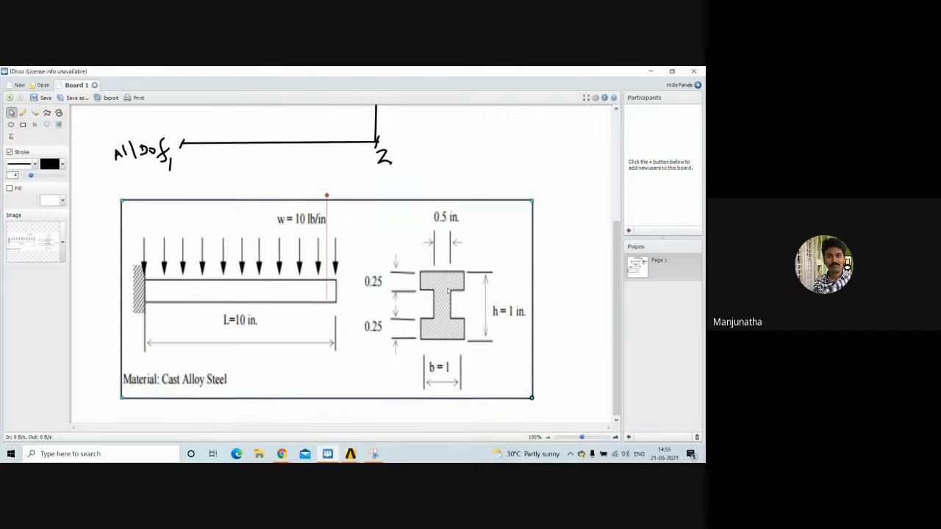
pyautogui.scroll(-1, 448, 291)
pyautogui.moveTo(432, 274); pyautogui.dragTo(419, 270)
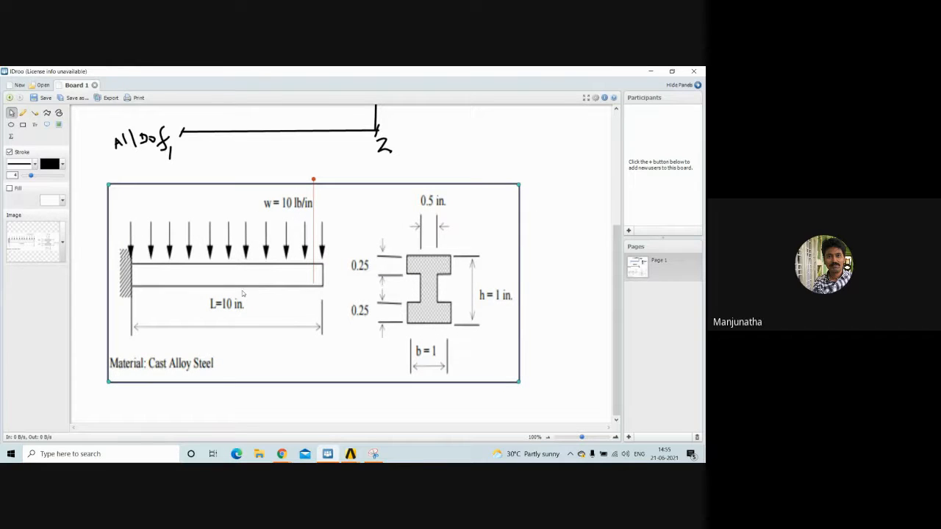
pyautogui.click(556, 328)
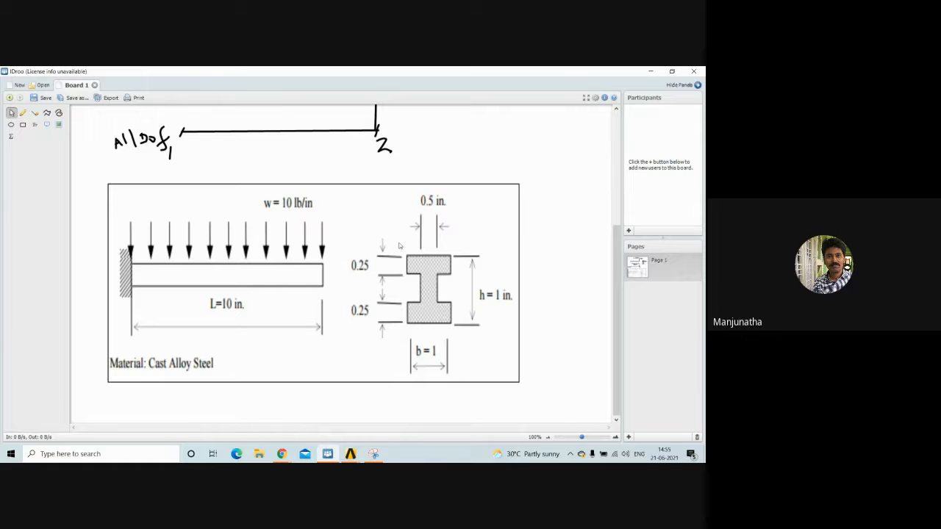
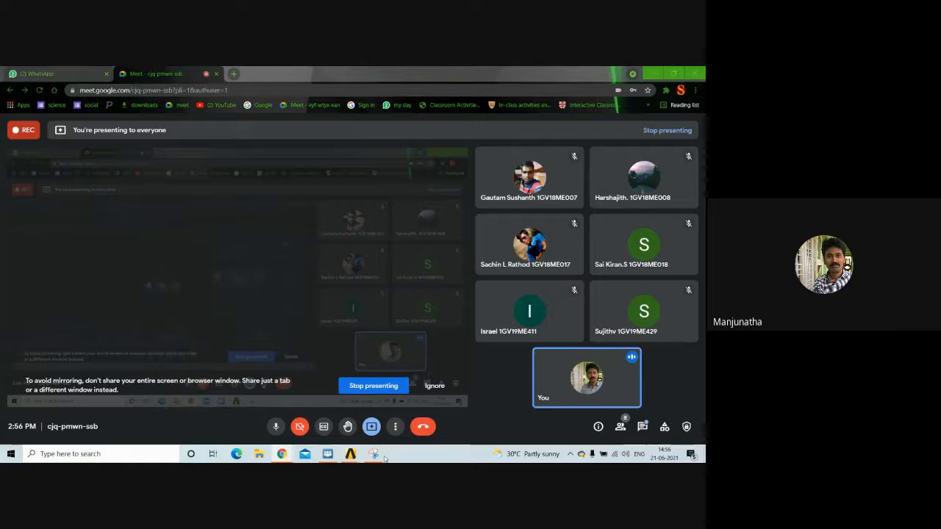
# Show the pasted beam problem figure on the IDroo whiteboard and switch back to Chrome
pyautogui.click(327, 453)
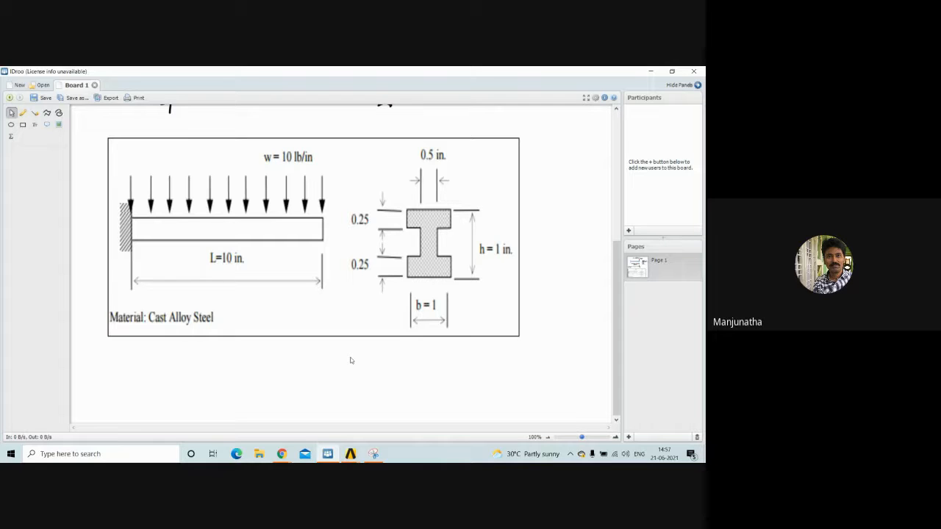
pyautogui.click(281, 453)
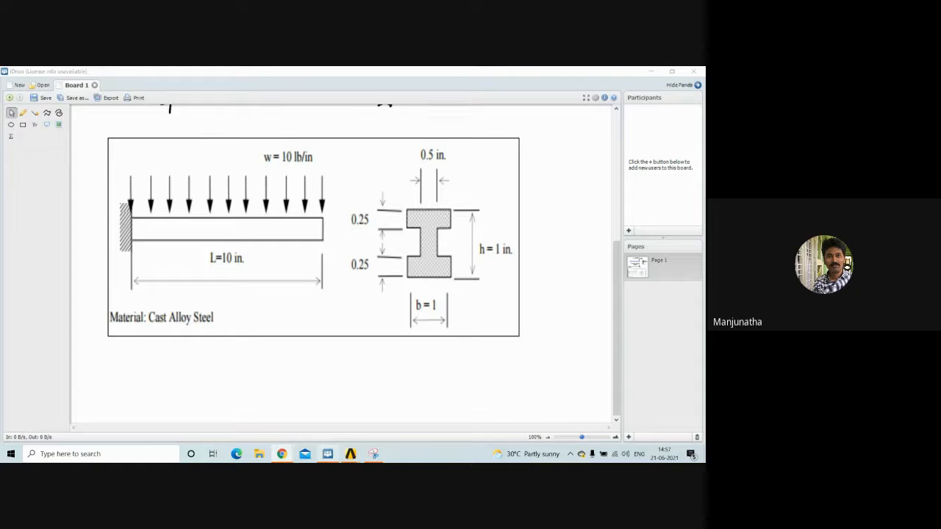
# Switch to the Google Meet call in Chrome, turn the microphone on and return to the IDroo whiteboard
pyautogui.click(282, 454)
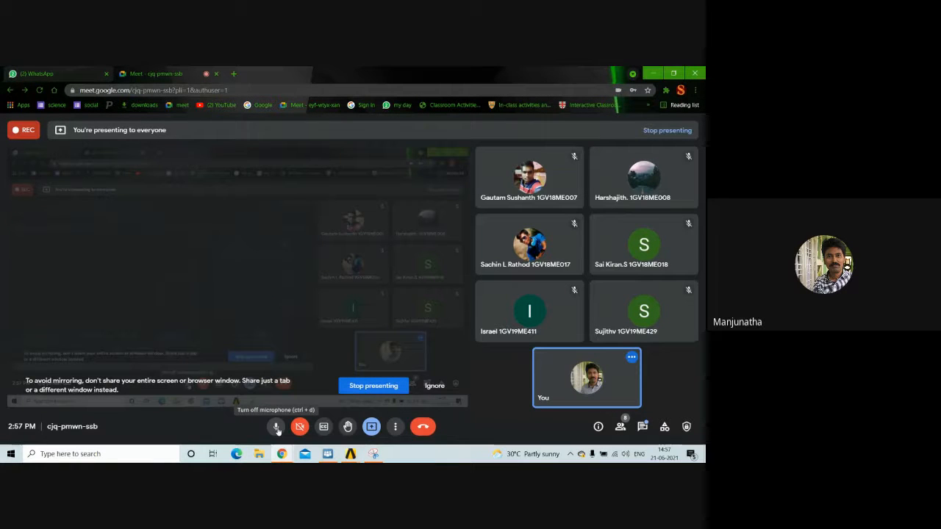
pyautogui.click(276, 427)
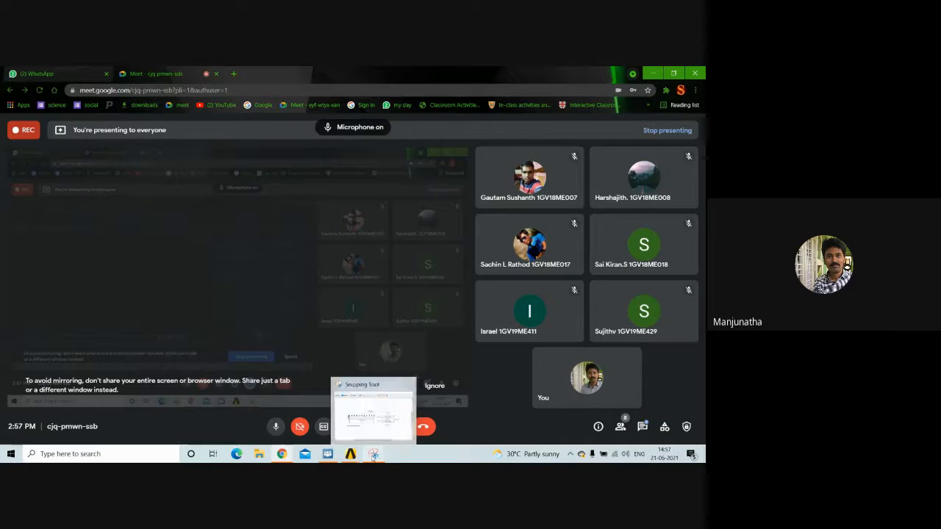
pyautogui.click(328, 454)
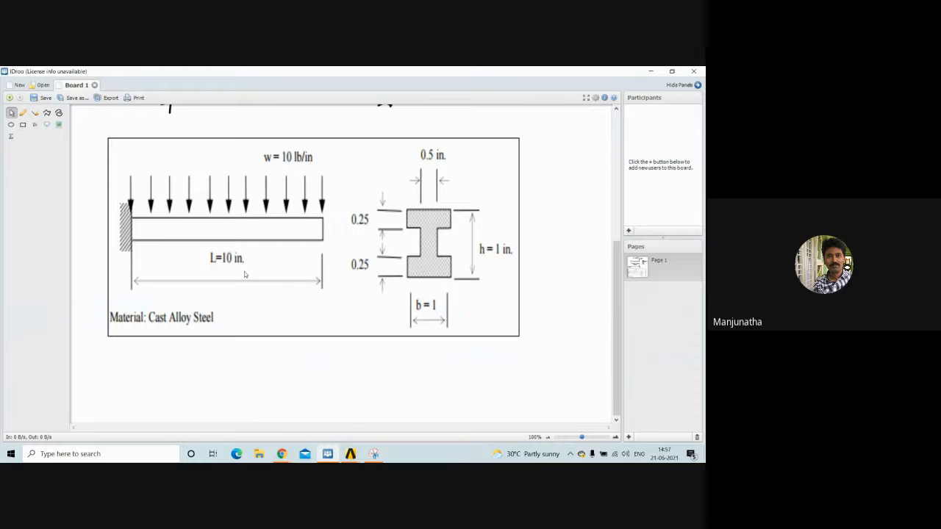
pyautogui.click(247, 259)
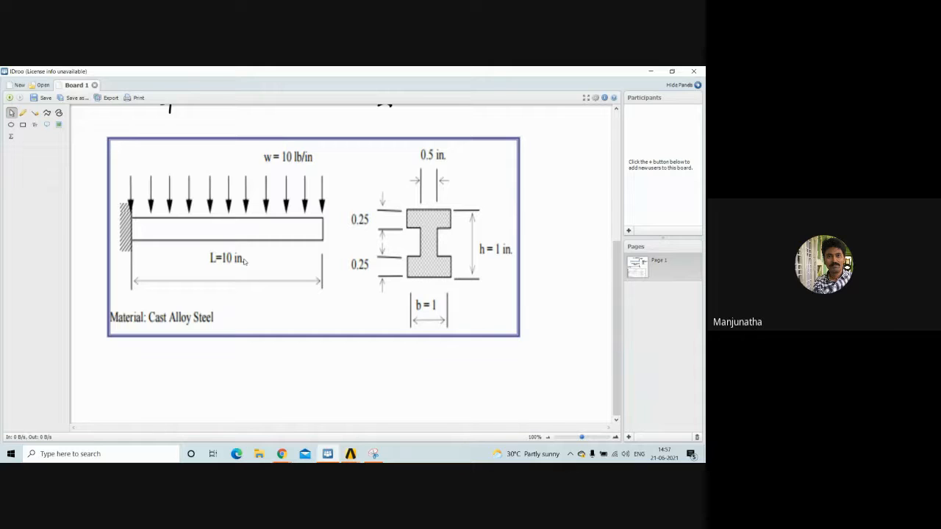
pyautogui.press('Escape')
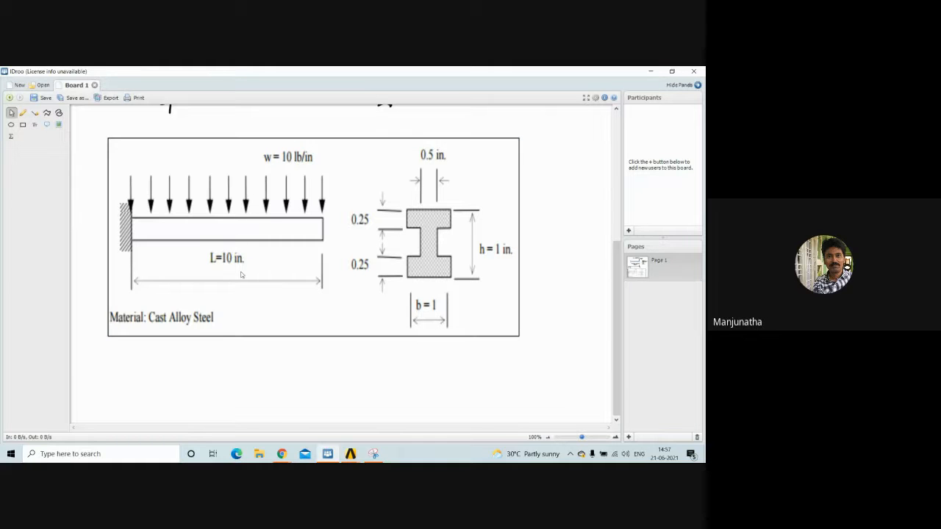
pyautogui.click(242, 274)
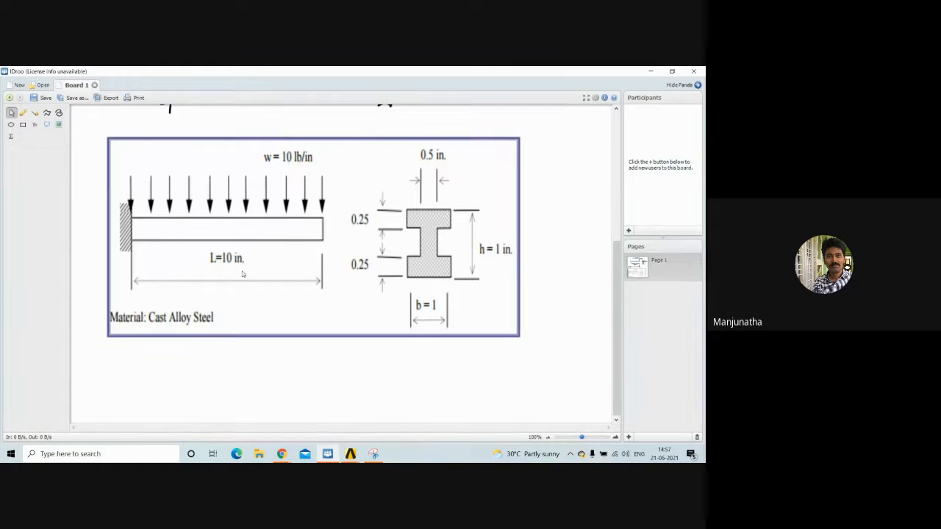
pyautogui.press('Escape')
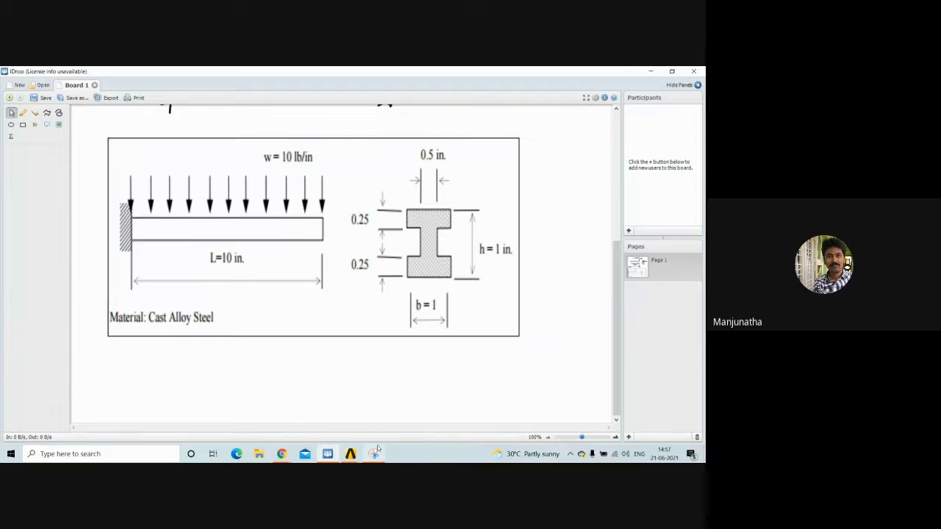
# Open Calculator and multiply 10 by 25.4 to convert the beam length to millimetres
pyautogui.click(88, 453)
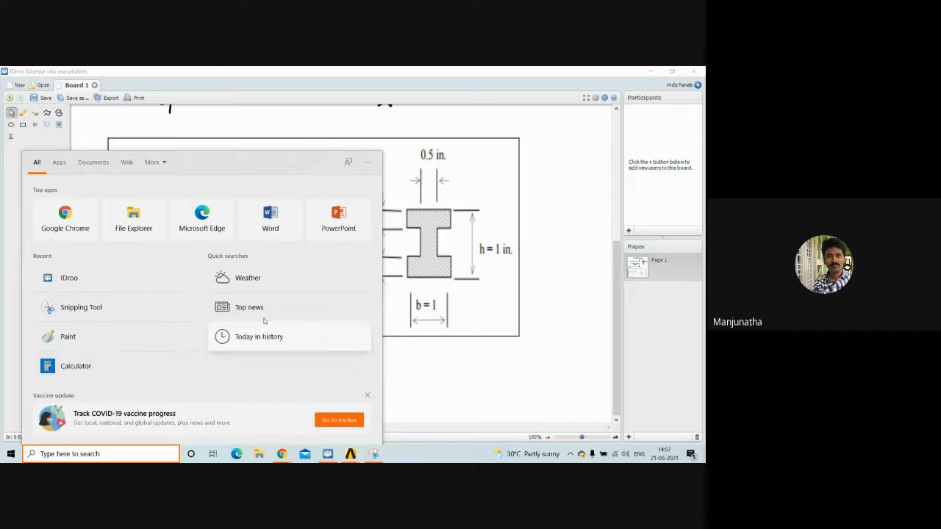
pyautogui.click(126, 373)
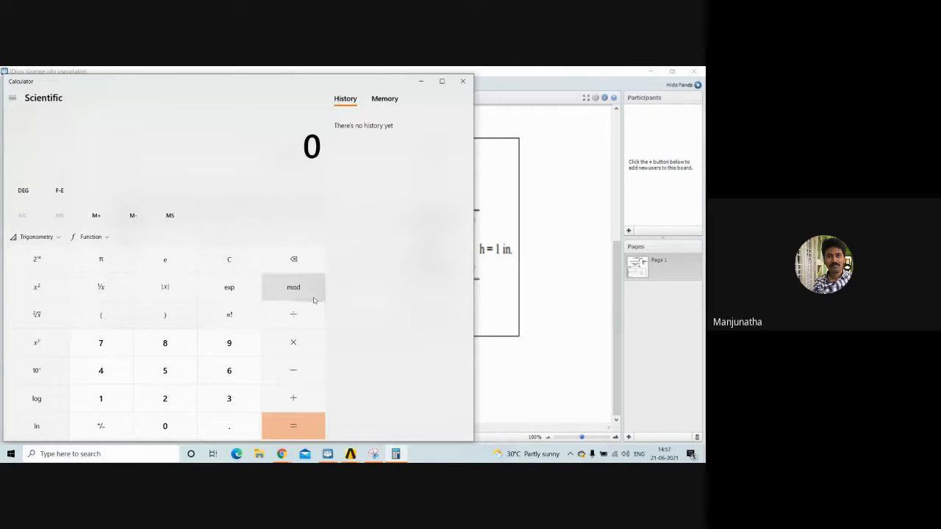
pyautogui.write('10*25.')
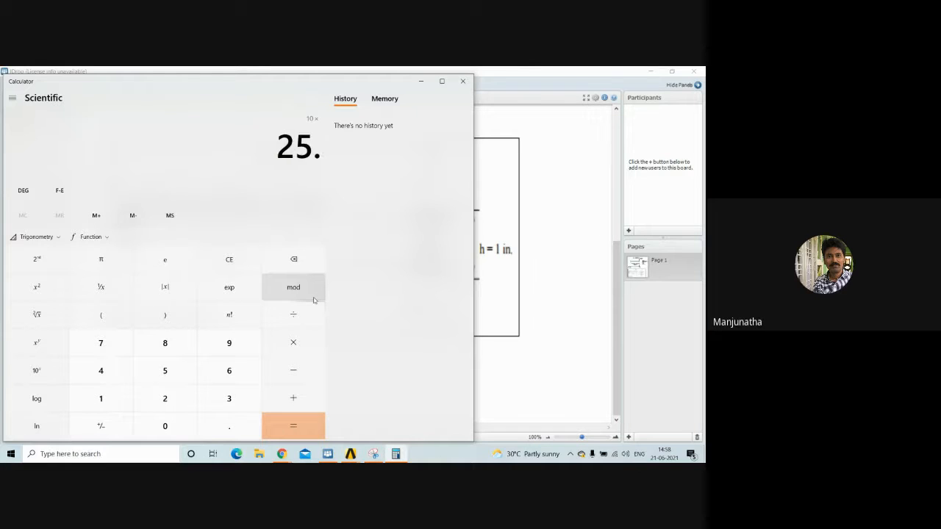
pyautogui.write('4')
pyautogui.press('Return')
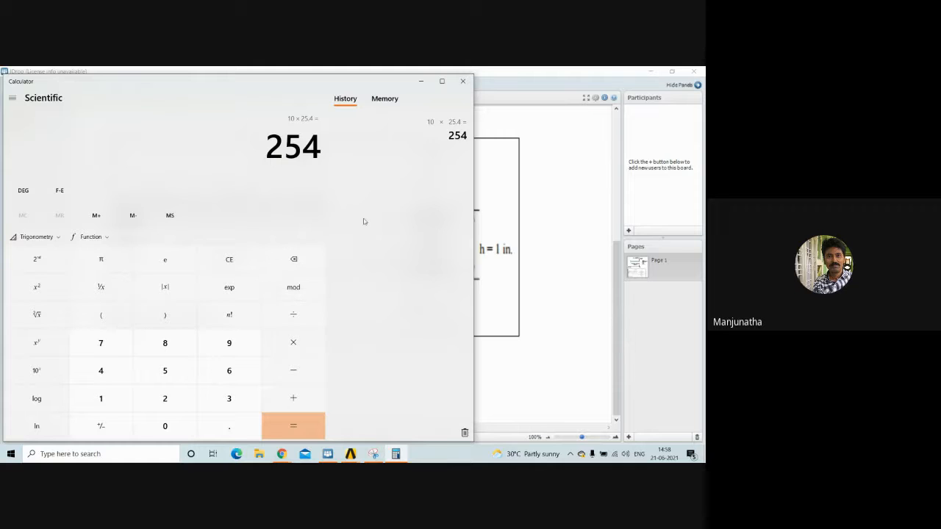
# Return to the IDroo whiteboard, set the pen stroke to red and handwrite 254mm under L=10 in
pyautogui.hotkey('alt', 'Tab')
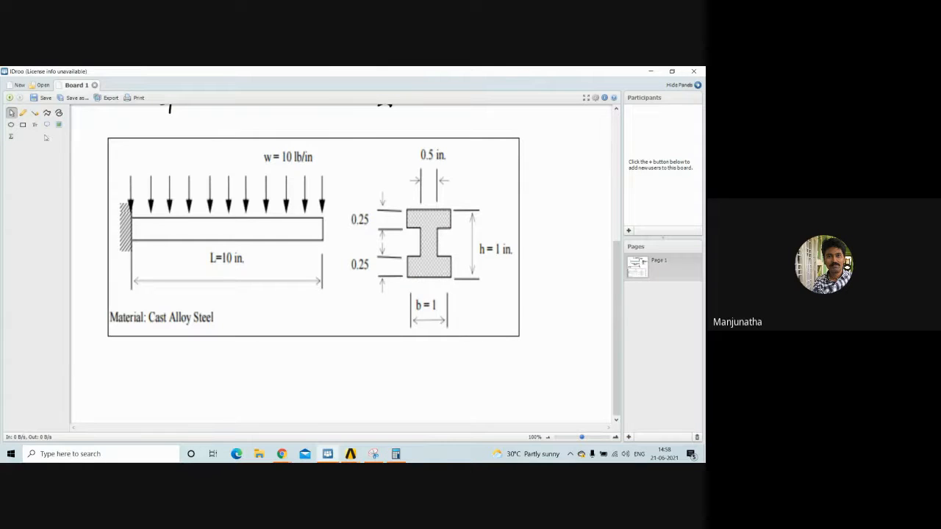
pyautogui.click(24, 114)
pyautogui.click(64, 164)
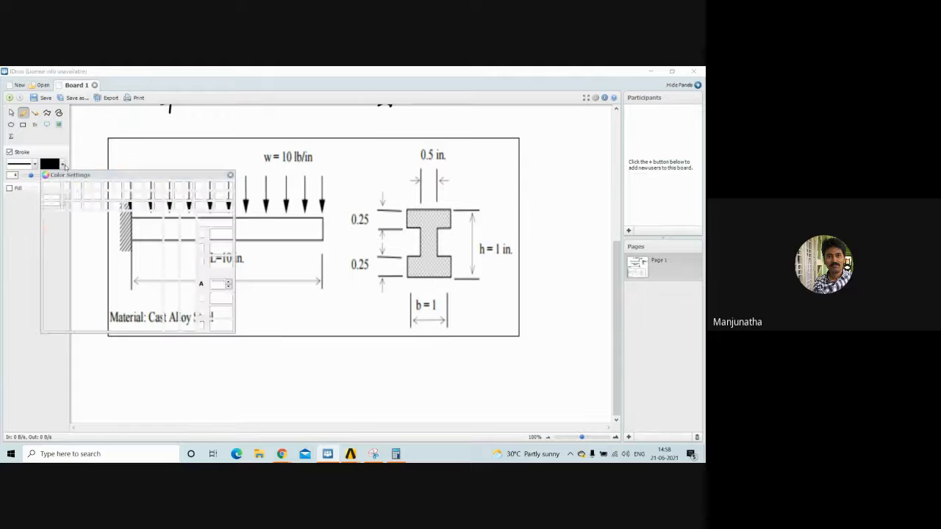
pyautogui.click(46, 194)
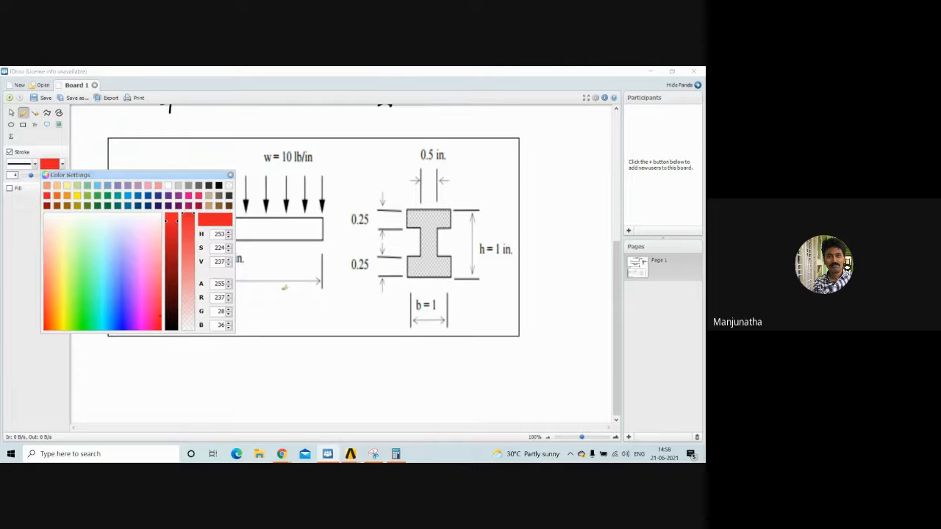
pyautogui.click(262, 390)
pyautogui.moveTo(201, 271)
pyautogui.mouseDown()
pyautogui.moveTo(210, 272)
pyautogui.moveTo(201, 281)
pyautogui.moveTo(219, 268)
pyautogui.moveTo(231, 283)
pyautogui.moveTo(263, 270)
pyautogui.moveTo(264, 280)
pyautogui.mouseUp()
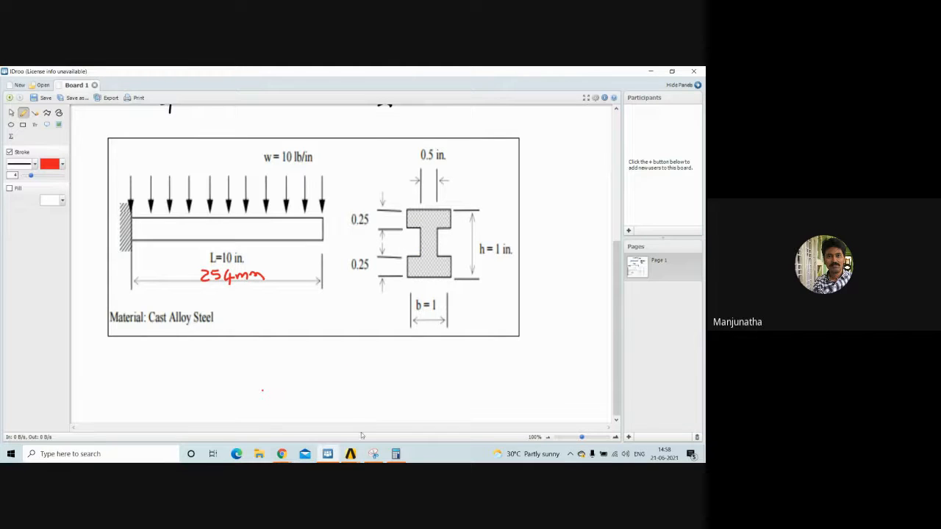
# Switch to Calculator and clear the previous result
pyautogui.click(395, 454)
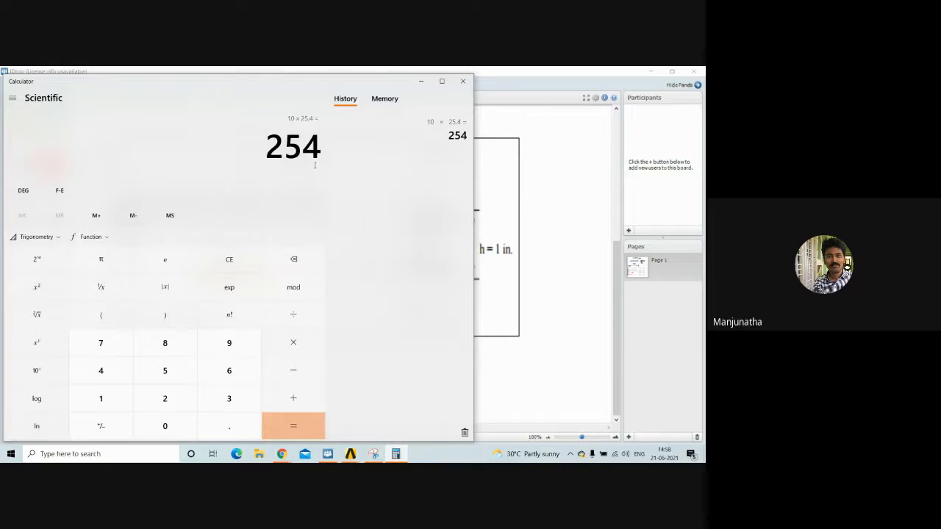
pyautogui.click(229, 260)
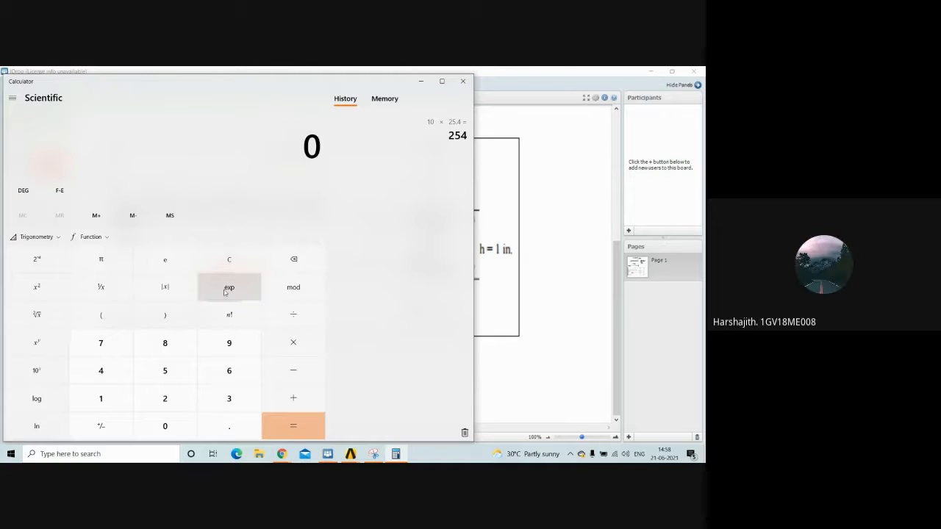
pyautogui.write('.5')
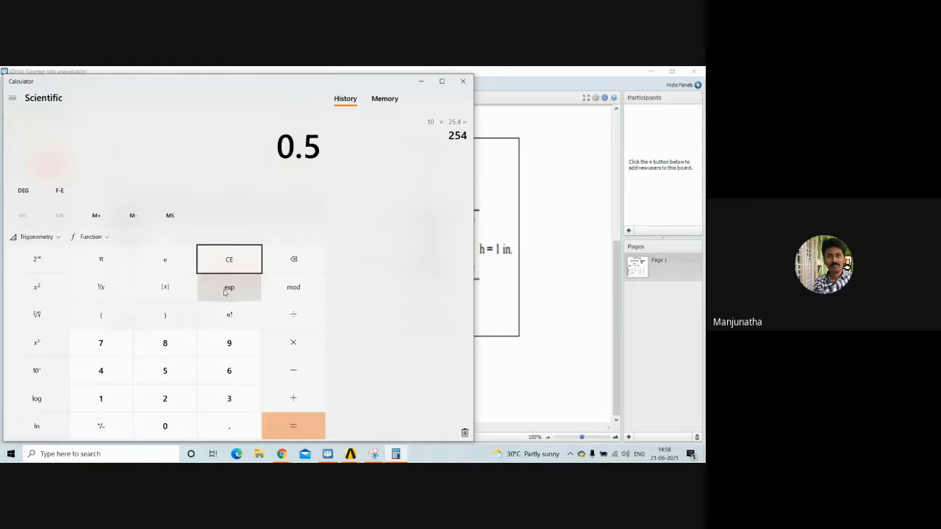
pyautogui.press('*')
pyautogui.write('25.4')
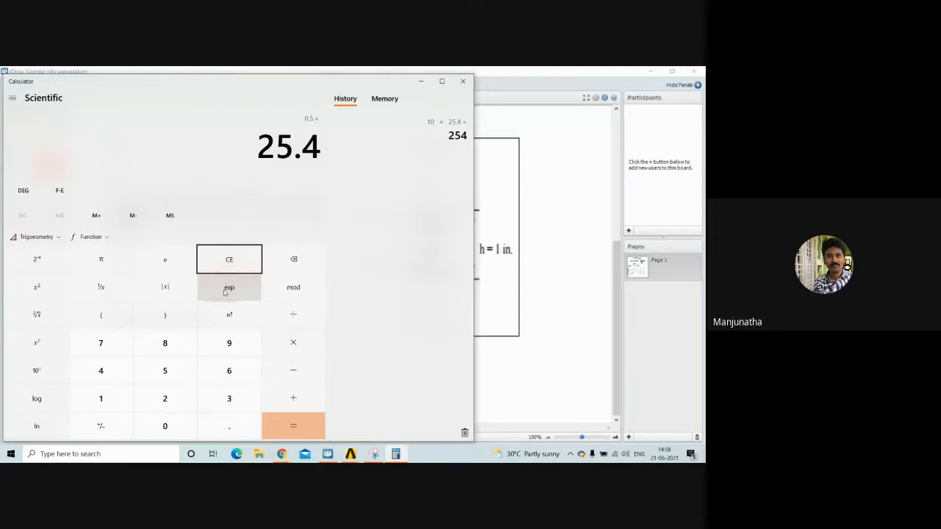
pyautogui.press('BackSpace')
pyautogui.press('BackSpace')
pyautogui.press('BackSpace')
pyautogui.press('BackSpace')
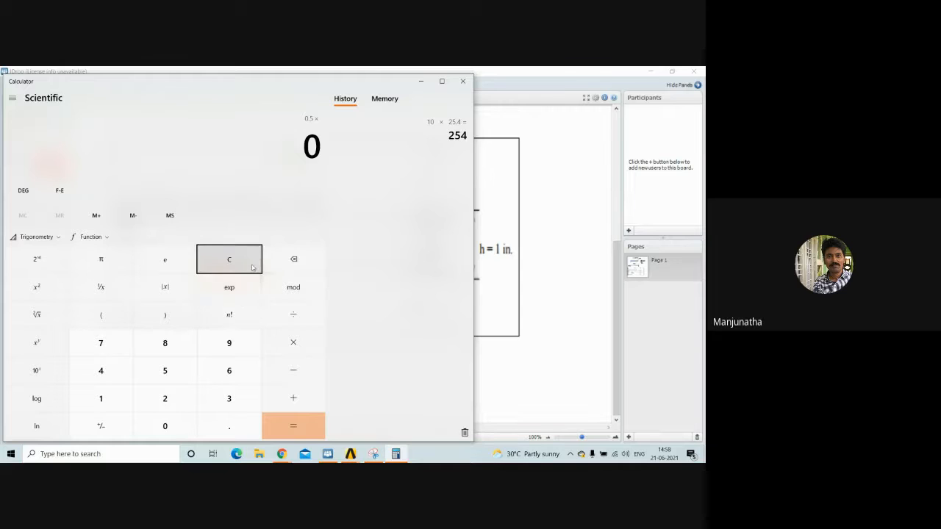
pyautogui.click(247, 265)
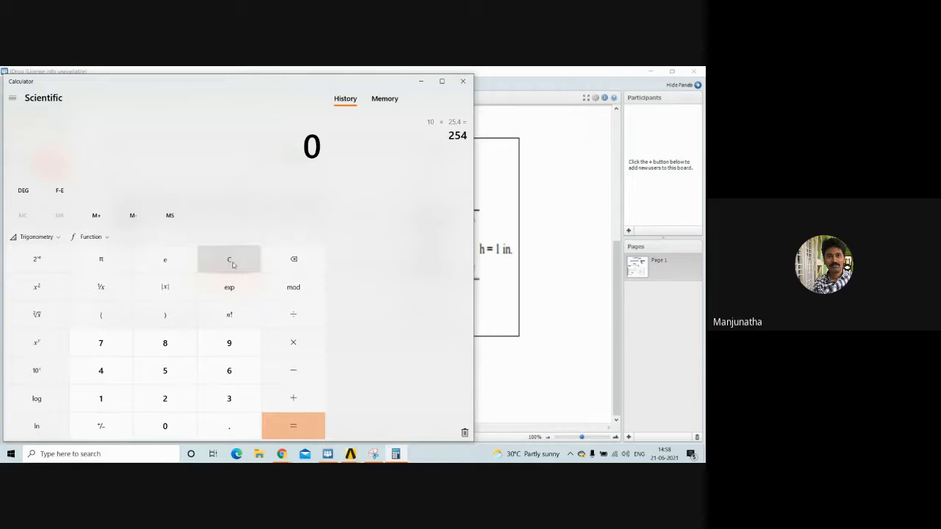
pyautogui.write('25.4')
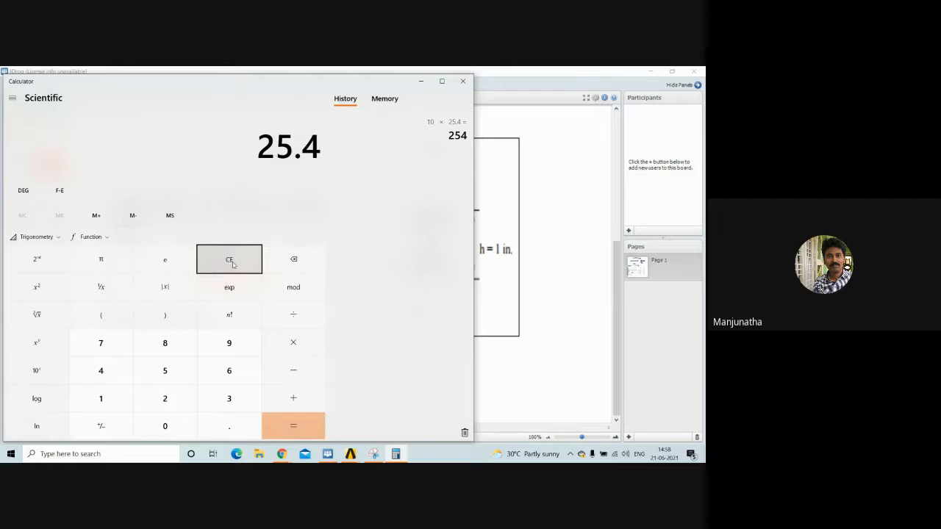
pyautogui.write('2')
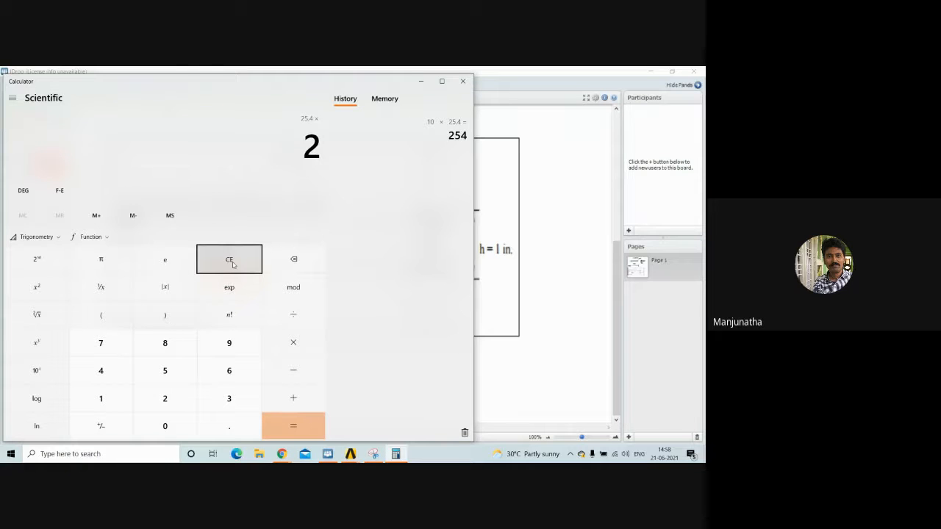
pyautogui.click(231, 260)
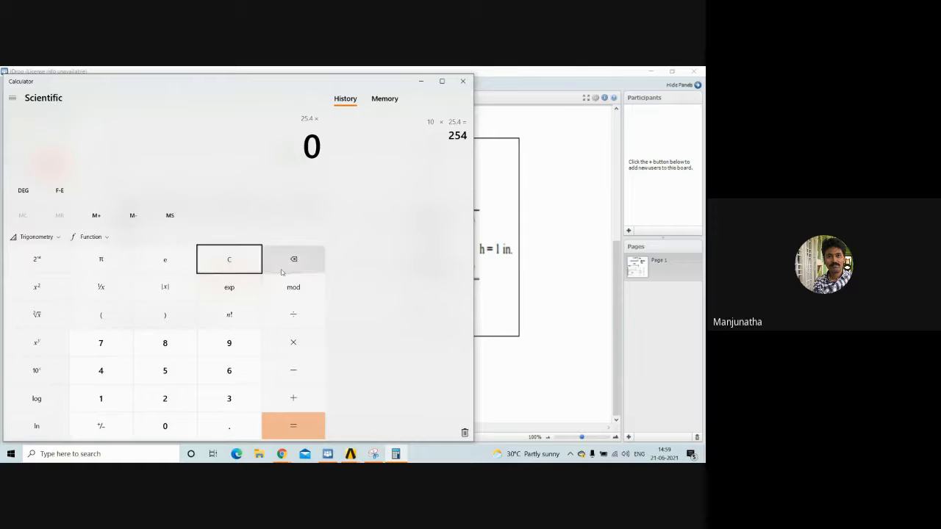
pyautogui.click(216, 267)
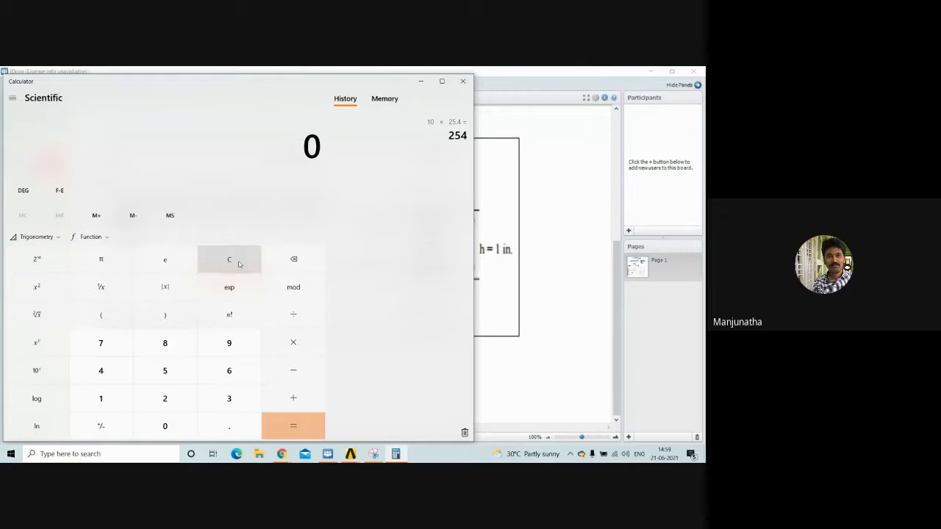
# Divide 25.4 by 2 to convert the 0.5 in. web thickness to millimetres
pyautogui.write('25.4')
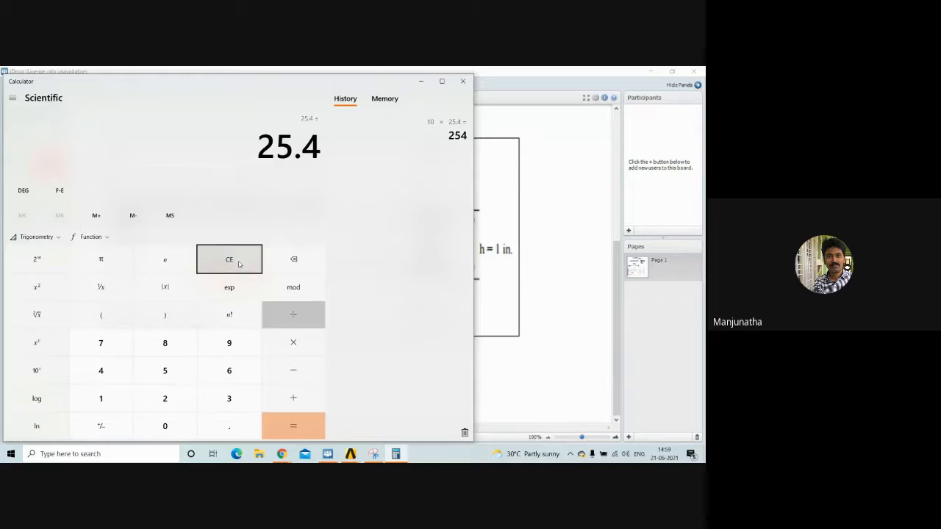
pyautogui.write('/2')
pyautogui.press('Return')
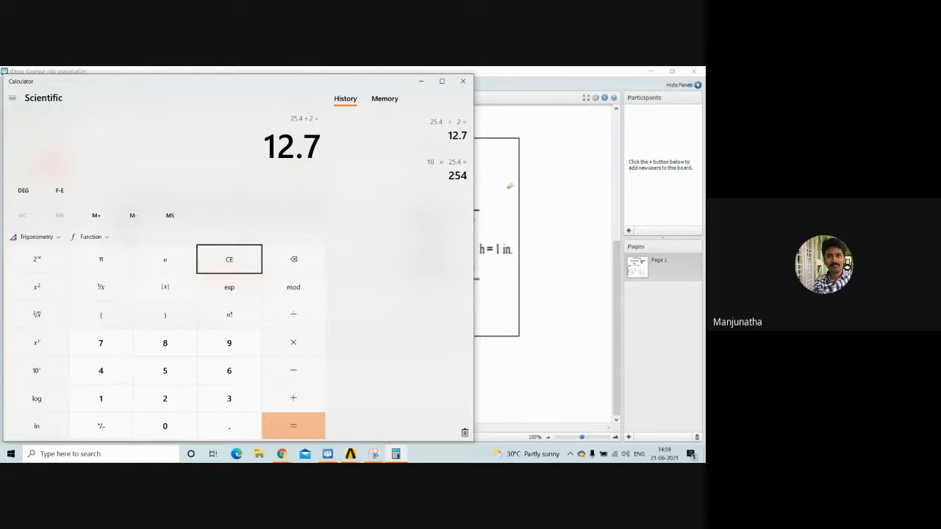
# Return to the IDroo whiteboard and handwrite 12.7mm in red beside the 0.5 in. web thickness
pyautogui.click(533, 188)
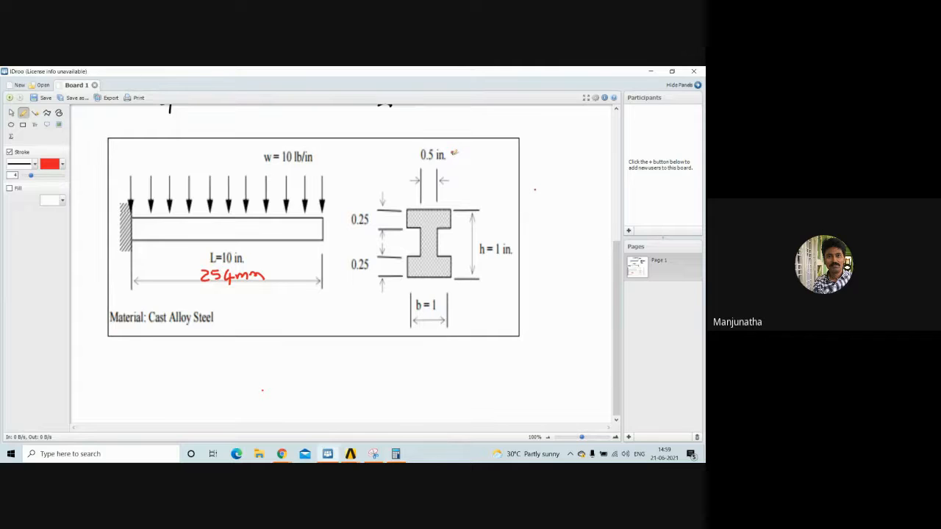
pyautogui.moveTo(452, 150)
pyautogui.mouseDown()
pyautogui.moveTo(451, 160)
pyautogui.moveTo(484, 166)
pyautogui.moveTo(528, 154)
pyautogui.mouseUp()
pyautogui.click(476, 158)
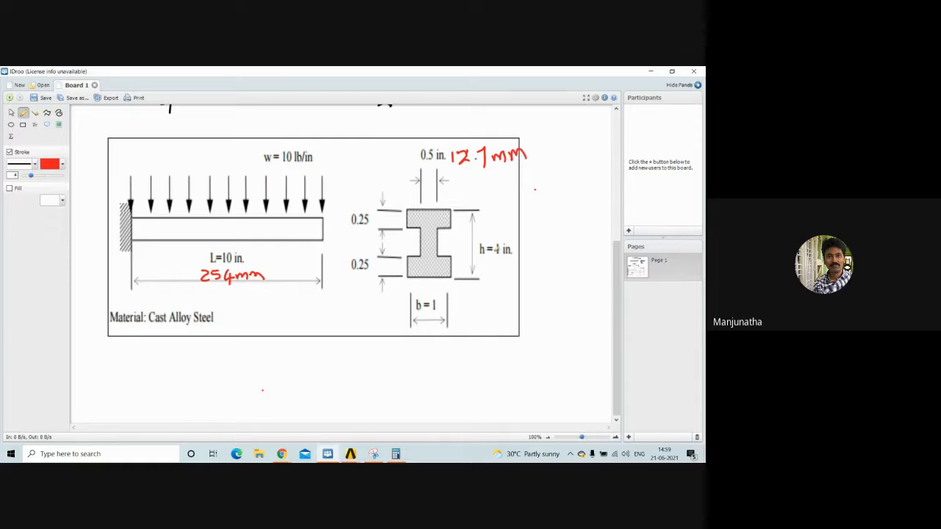
# Handwrite 25.4mm in red beside both the section height h = 1 in. and the section width b = 1
pyautogui.moveTo(520, 244)
pyautogui.mouseDown()
pyautogui.moveTo(520, 254)
pyautogui.moveTo(530, 254)
pyautogui.moveTo(544, 248)
pyautogui.moveTo(538, 253)
pyautogui.moveTo(541, 235)
pyautogui.moveTo(591, 236)
pyautogui.mouseUp()
pyautogui.hotkey('ctrl', 'z')
pyautogui.hotkey('ctrl', 'z')
pyautogui.click(550, 243)
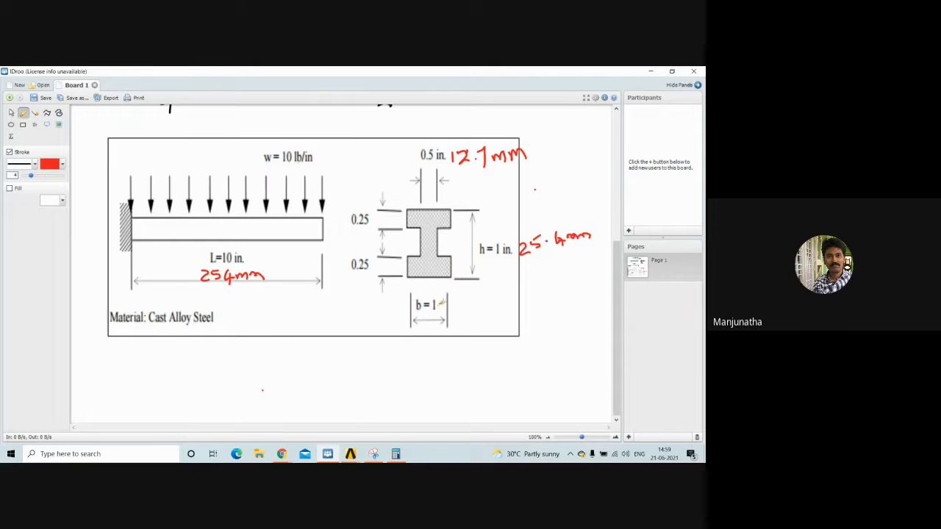
pyautogui.moveTo(456, 308)
pyautogui.mouseDown()
pyautogui.moveTo(467, 319)
pyautogui.moveTo(481, 301)
pyautogui.moveTo(496, 313)
pyautogui.moveTo(527, 311)
pyautogui.mouseUp()
pyautogui.click(484, 312)
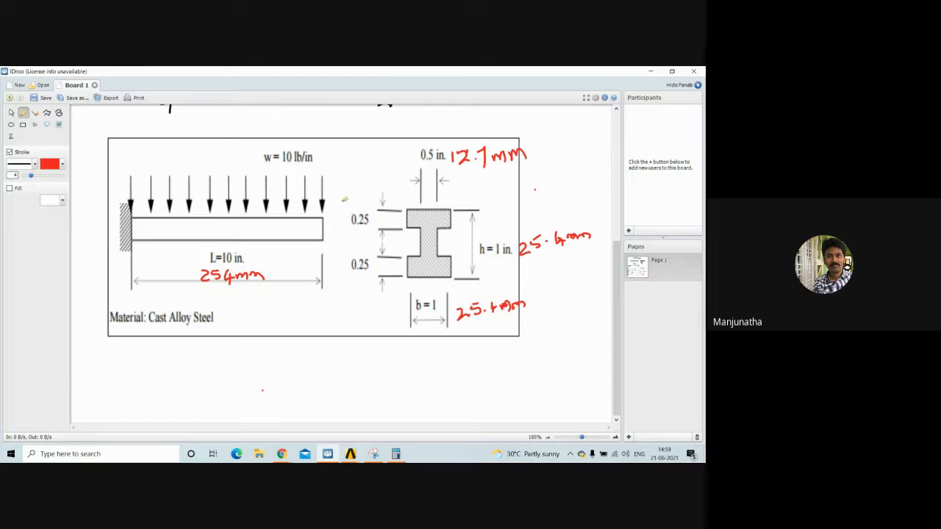
# Handwrite 6.35mm in red next to each of the two 0.25 flange thickness dimensions
pyautogui.moveTo(352, 184)
pyautogui.mouseDown()
pyautogui.moveTo(361, 205)
pyautogui.moveTo(380, 188)
pyautogui.moveTo(400, 196)
pyautogui.mouseUp()
pyautogui.click(362, 195)
pyautogui.moveTo(394, 196); pyautogui.dragTo(410, 205)
pyautogui.moveTo(355, 278)
pyautogui.mouseDown()
pyautogui.moveTo(357, 286)
pyautogui.moveTo(418, 283)
pyautogui.mouseUp()
pyautogui.click(361, 284)
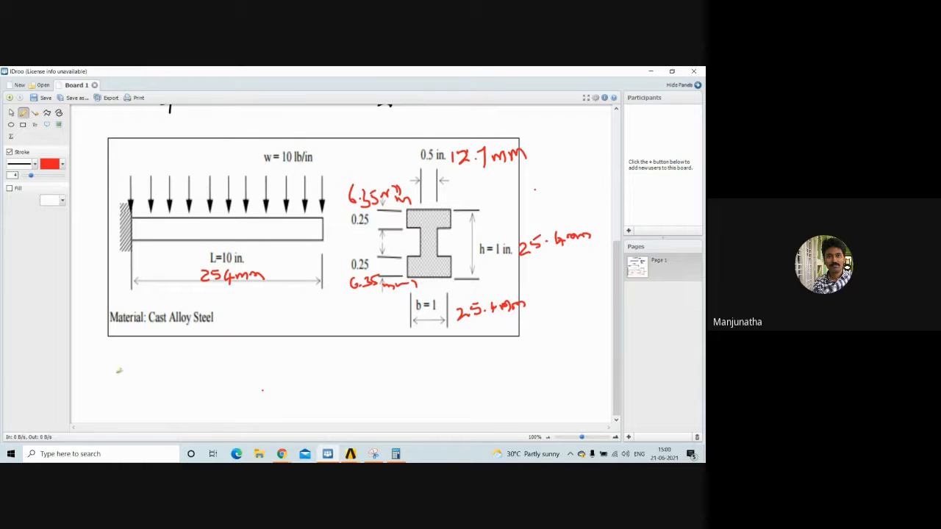
# Handwrite the load conversion 1 lb = 0.45 kg = 0.45 × 9.81 below the problem figure
pyautogui.moveTo(80, 353)
pyautogui.mouseDown()
pyautogui.moveTo(78, 364)
pyautogui.moveTo(103, 360)
pyautogui.mouseUp()
pyautogui.moveTo(108, 356)
pyautogui.mouseDown()
pyautogui.moveTo(115, 375)
pyautogui.moveTo(149, 361)
pyautogui.mouseUp()
pyautogui.moveTo(138, 365)
pyautogui.mouseDown()
pyautogui.moveTo(198, 369)
pyautogui.moveTo(203, 361)
pyautogui.moveTo(200, 378)
pyautogui.mouseUp()
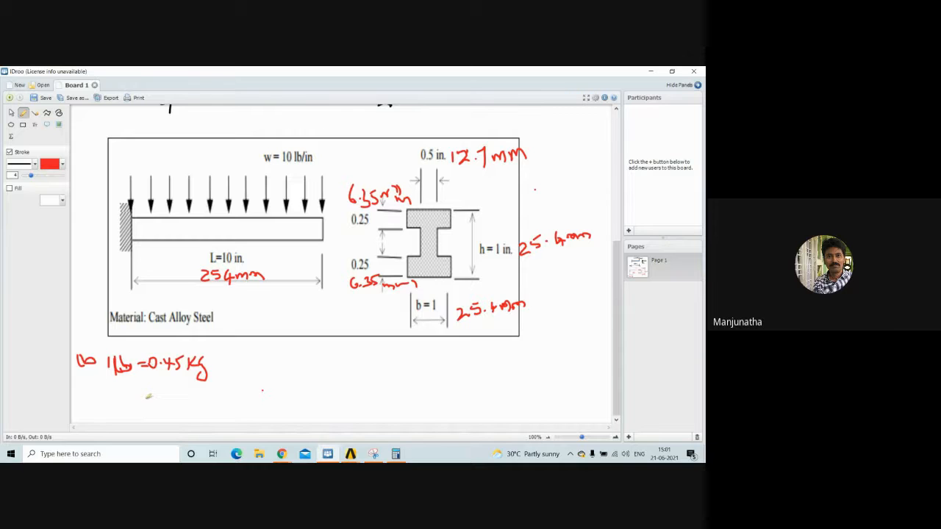
pyautogui.moveTo(136, 383)
pyautogui.mouseDown()
pyautogui.moveTo(148, 383)
pyautogui.moveTo(150, 397)
pyautogui.moveTo(177, 383)
pyautogui.moveTo(168, 382)
pyautogui.moveTo(209, 393)
pyautogui.moveTo(216, 381)
pyautogui.moveTo(223, 395)
pyautogui.moveTo(215, 396)
pyautogui.moveTo(247, 379)
pyautogui.moveTo(261, 392)
pyautogui.mouseUp()
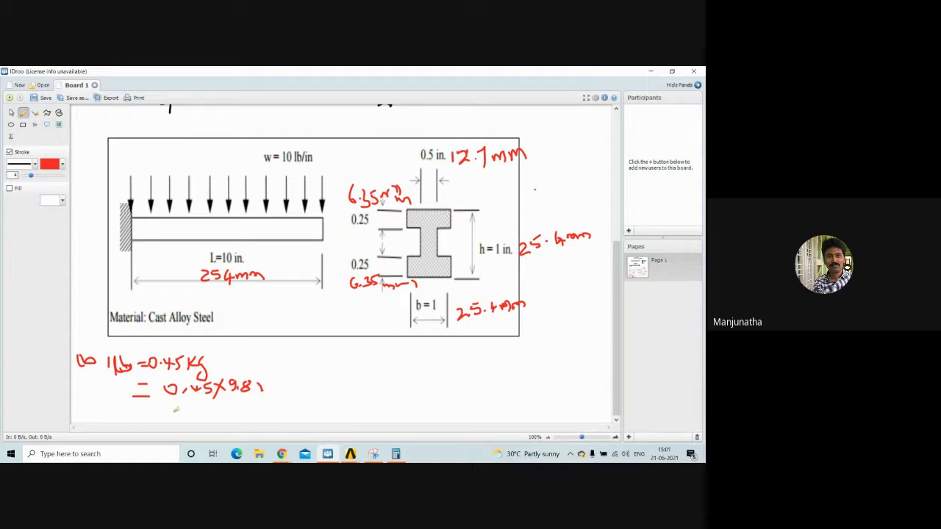
# Write an equals sign under 0.45 × 9.81 on the whiteboard, and compute 0.45 × 9.81 in Calculator
pyautogui.moveTo(150, 410); pyautogui.dragTo(161, 410)
pyautogui.moveTo(150, 415); pyautogui.dragTo(161, 416)
pyautogui.click(396, 454)
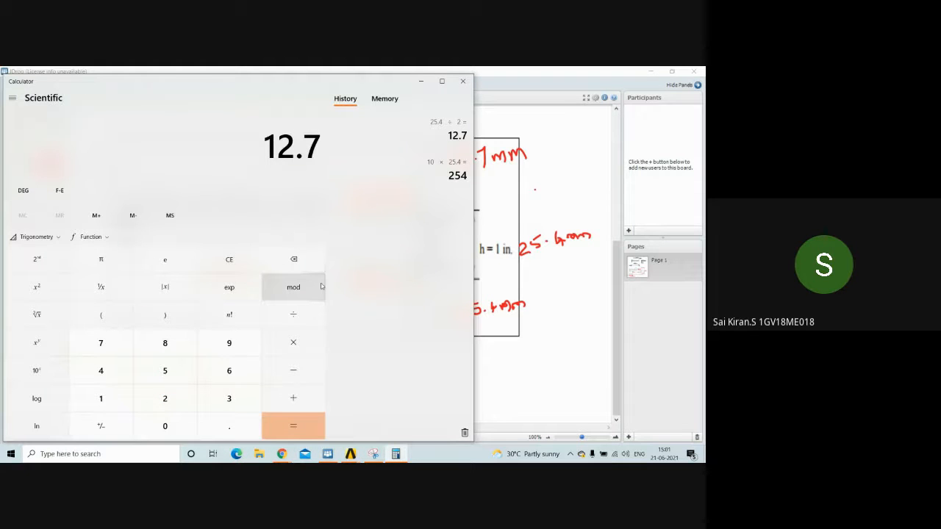
pyautogui.write('0.45')
pyautogui.press('*')
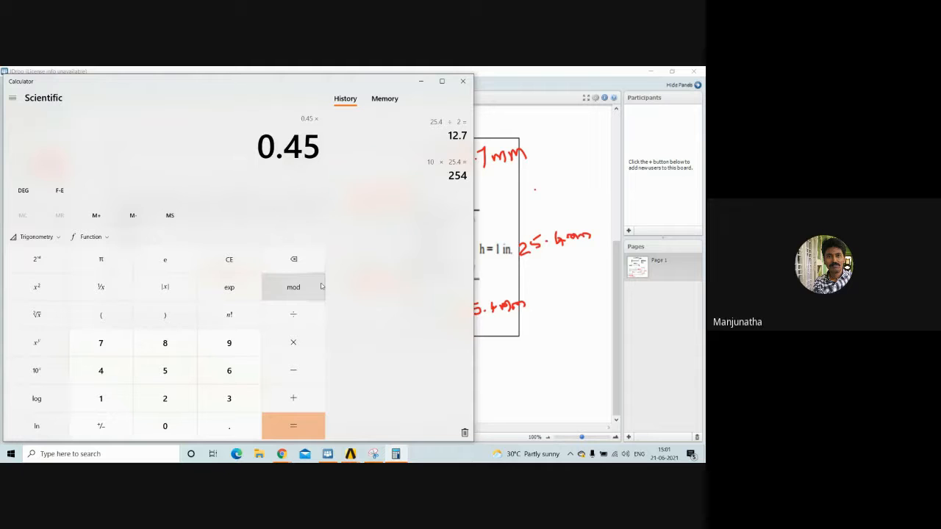
pyautogui.write('9.81')
pyautogui.press('Return')
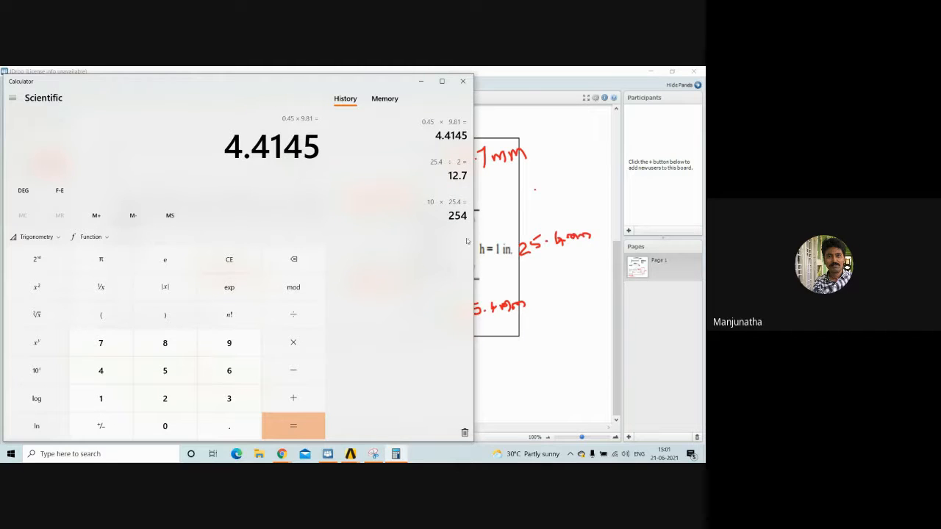
# Return to the IDroo whiteboard and handwrite 4.14 N as the result of the load conversion
pyautogui.click(513, 79)
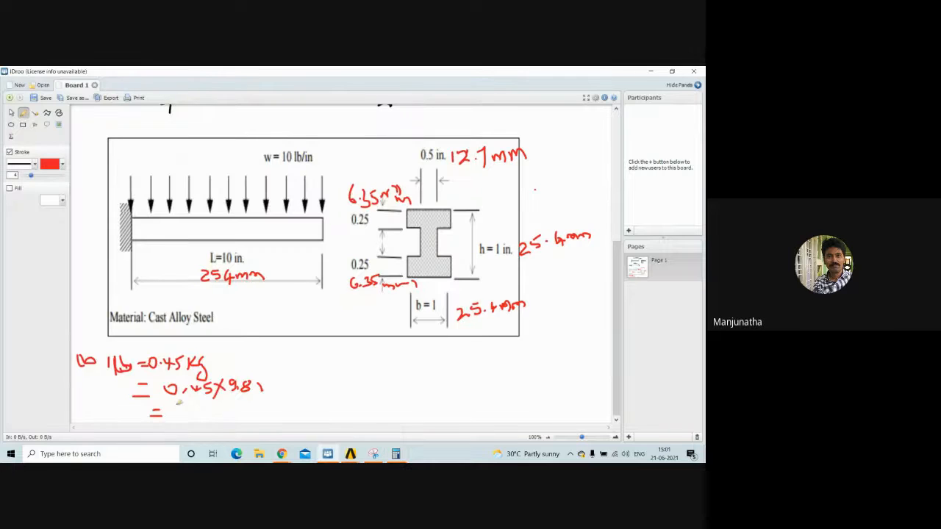
pyautogui.moveTo(177, 401)
pyautogui.mouseDown()
pyautogui.moveTo(174, 409)
pyautogui.moveTo(188, 410)
pyautogui.moveTo(182, 417)
pyautogui.moveTo(230, 416)
pyautogui.mouseUp()
pyautogui.click(193, 414)
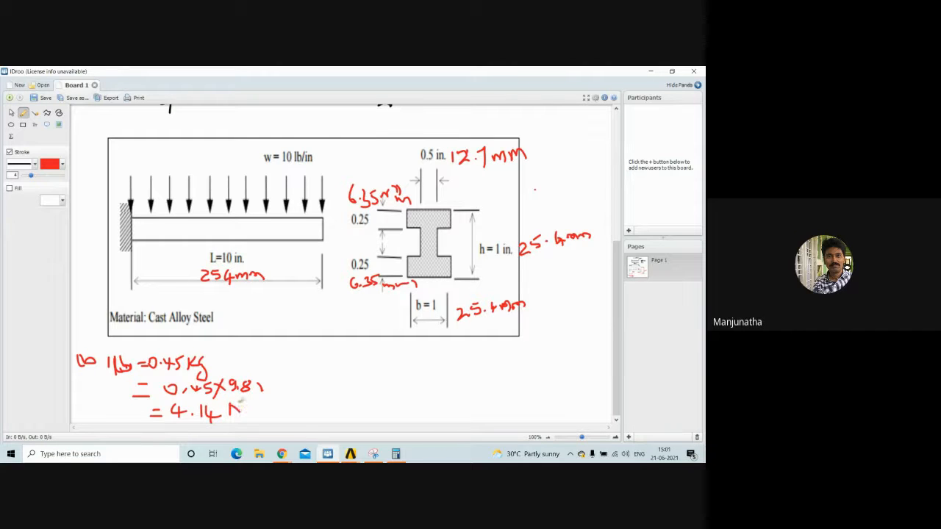
pyautogui.moveTo(231, 403); pyautogui.dragTo(240, 401)
# In Calculator, multiply 10 by 4.14 and divide the product by 25.4 to convert the distributed load
pyautogui.scroll(-1, 245, 372)
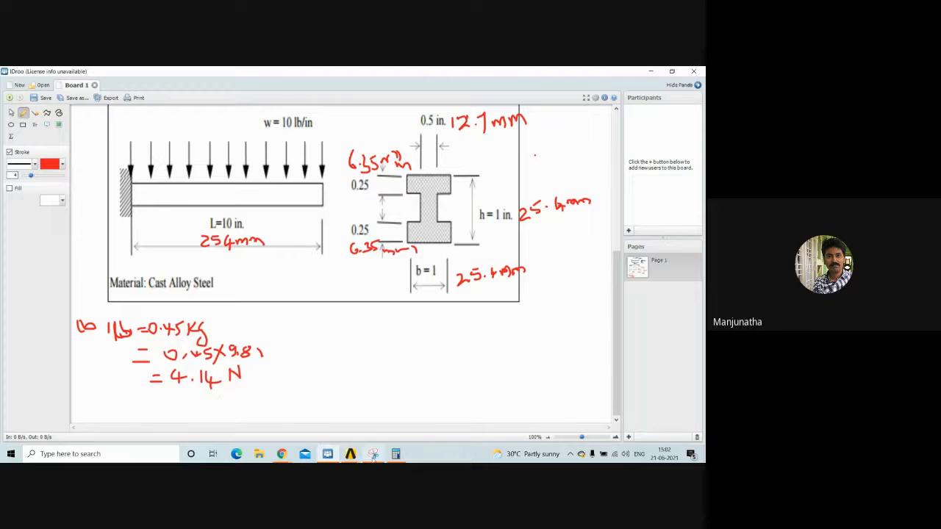
pyautogui.click(394, 454)
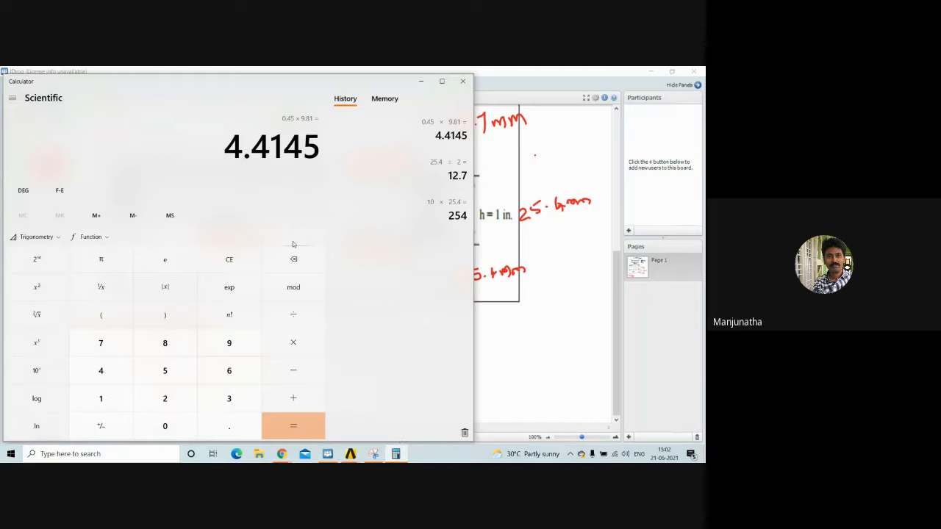
pyautogui.click(294, 262)
pyautogui.write('1')
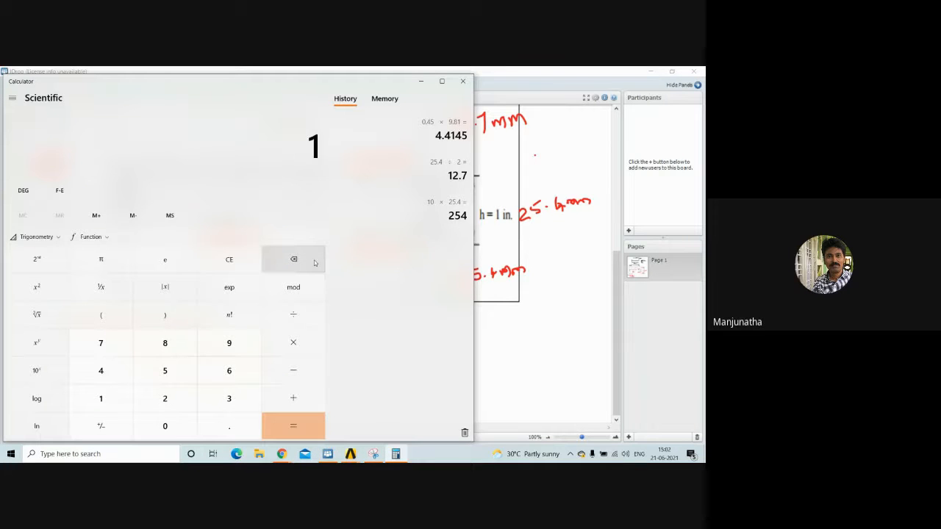
pyautogui.write('04.14')
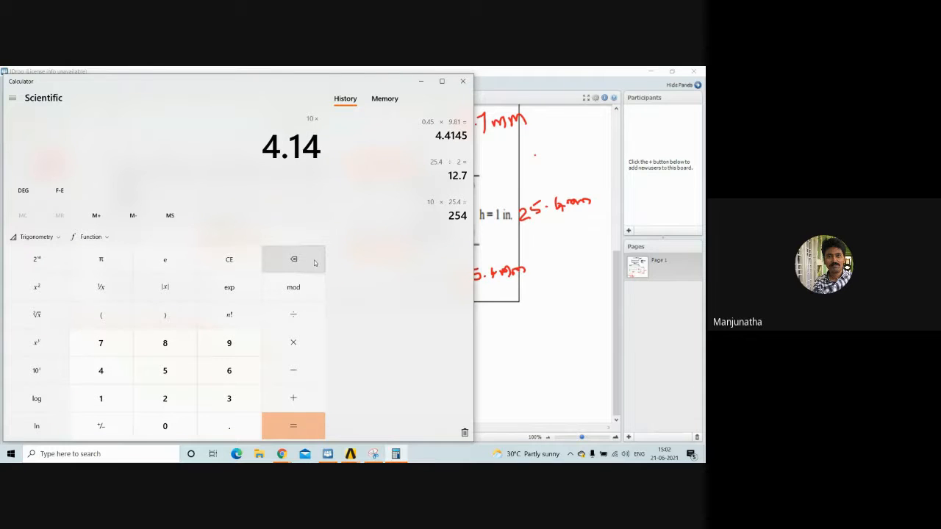
pyautogui.press('Return')
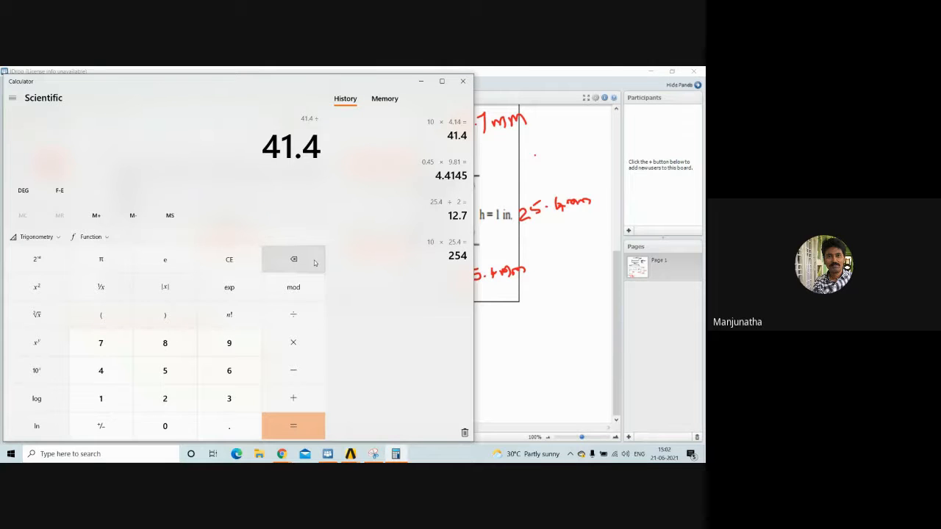
pyautogui.write('25.4')
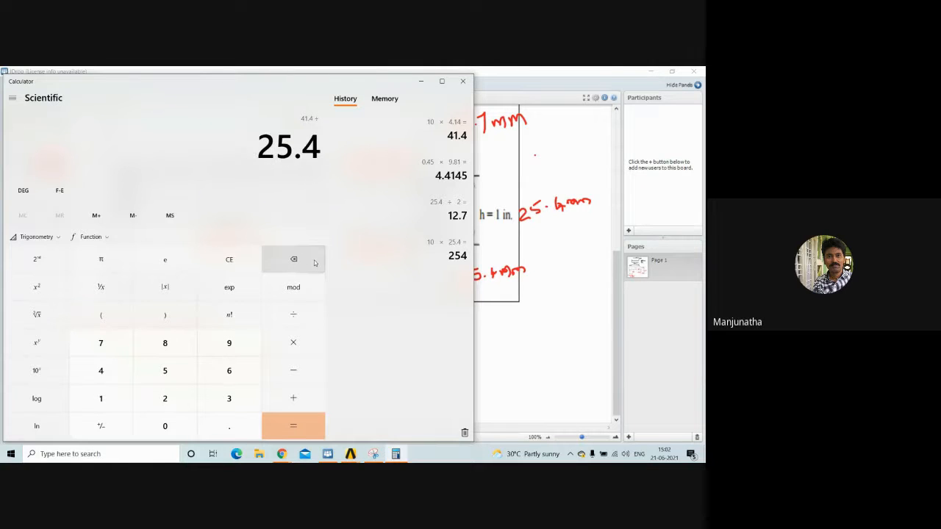
pyautogui.press('Return')
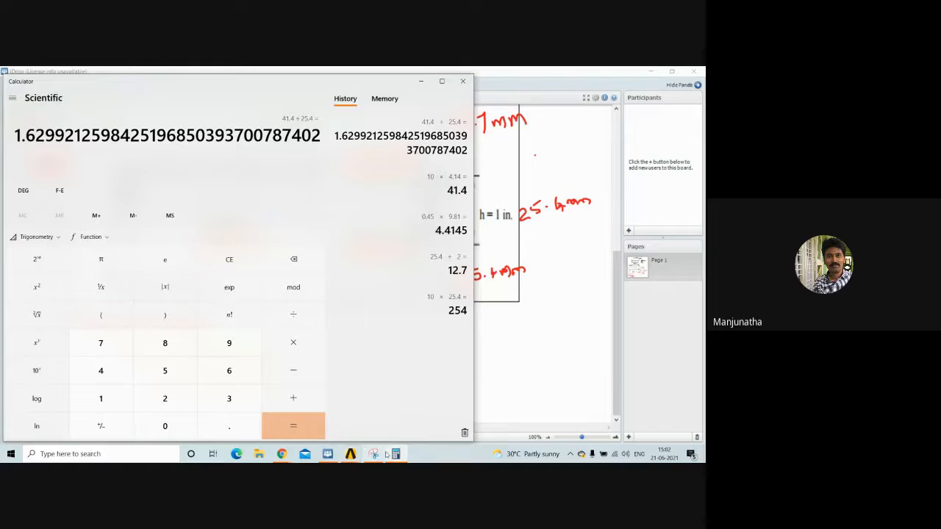
# On the IDroo whiteboard, handwrite 1.629 N/mm in red beside the w = 10 lb/in load
pyautogui.click(327, 454)
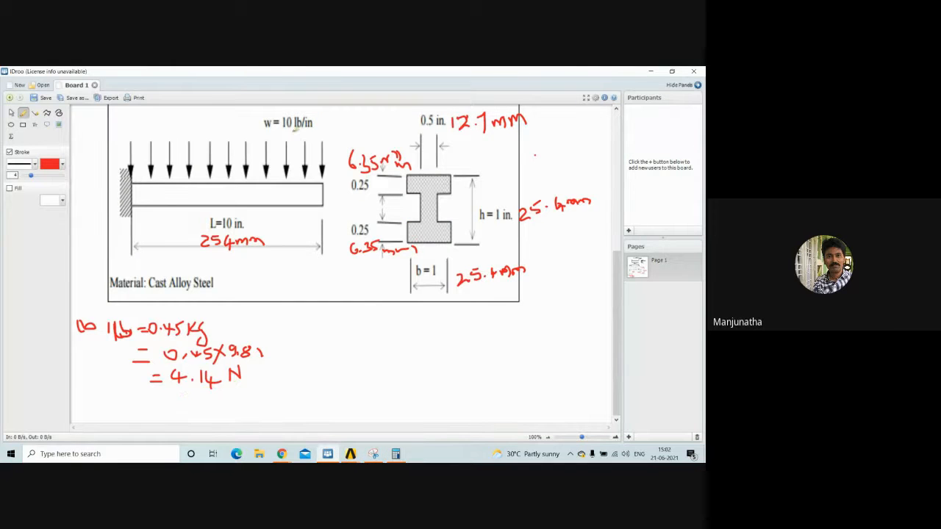
pyautogui.scroll(1, 290, 144)
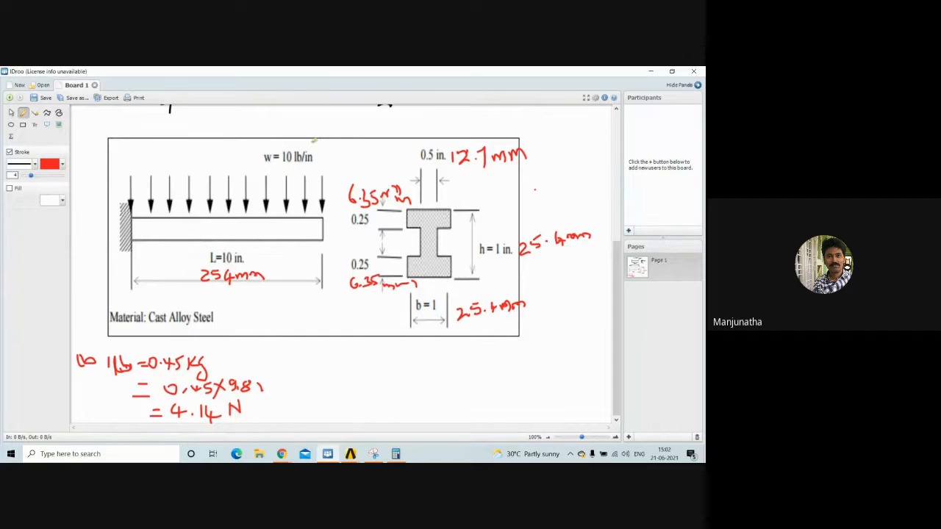
pyautogui.moveTo(314, 142)
pyautogui.mouseDown()
pyautogui.moveTo(313, 160)
pyautogui.moveTo(358, 143)
pyautogui.moveTo(348, 161)
pyautogui.moveTo(374, 163)
pyautogui.moveTo(380, 152)
pyautogui.moveTo(388, 168)
pyautogui.moveTo(392, 158)
pyautogui.mouseUp()
pyautogui.moveTo(394, 158); pyautogui.dragTo(410, 157)
pyautogui.moveTo(411, 143)
pyautogui.mouseDown()
pyautogui.moveTo(414, 152)
pyautogui.moveTo(363, 144)
pyautogui.moveTo(372, 147)
pyautogui.moveTo(368, 165)
pyautogui.mouseUp()
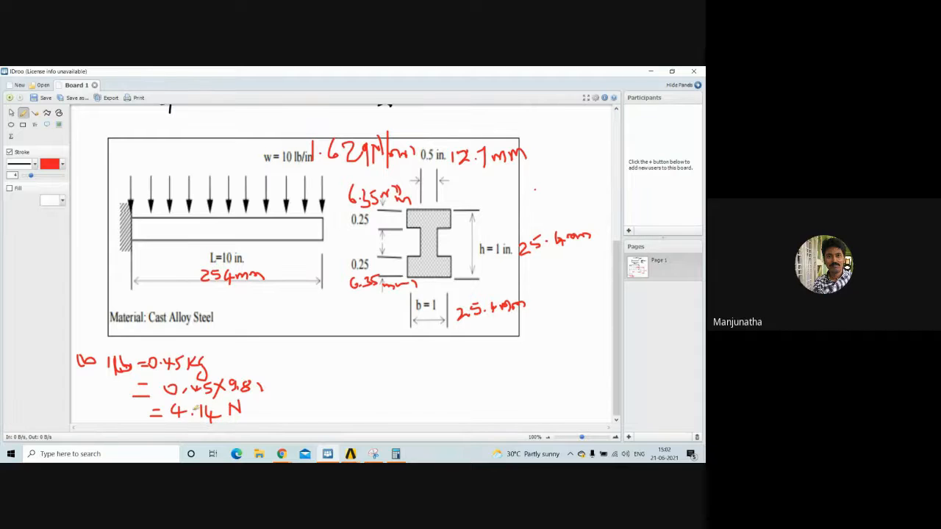
pyautogui.moveTo(196, 406); pyautogui.dragTo(204, 416)
# Clear the previous entry in Calculator, then multiply 4.414 by 10 and divide the product by 25.4
pyautogui.moveTo(377, 457)
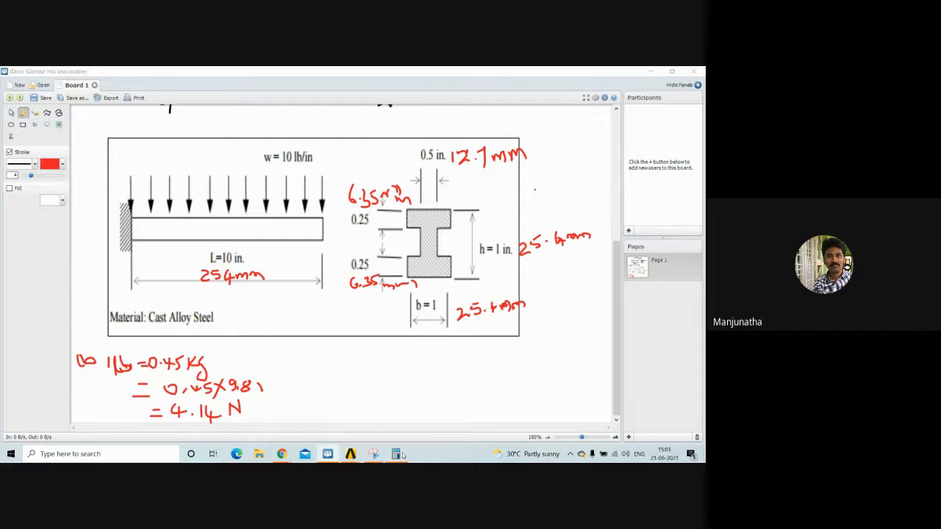
pyautogui.click(395, 454)
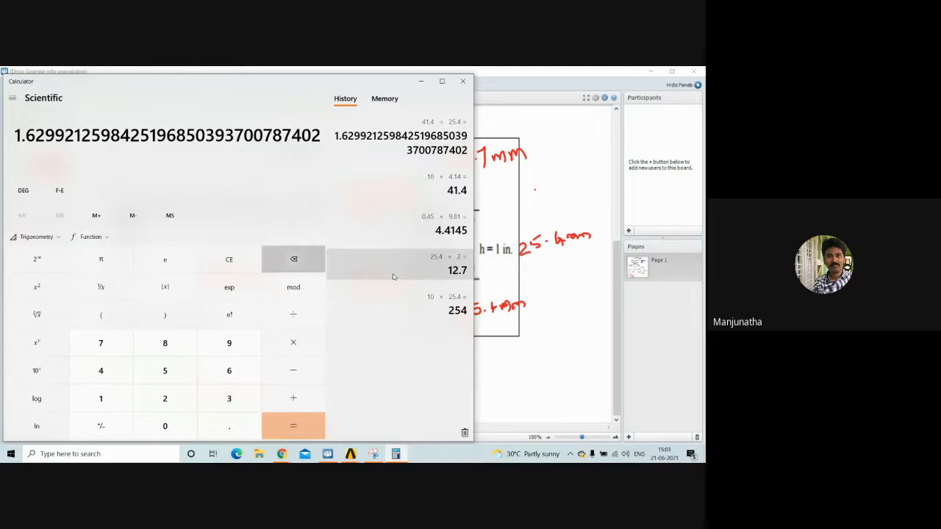
pyautogui.click(229, 259)
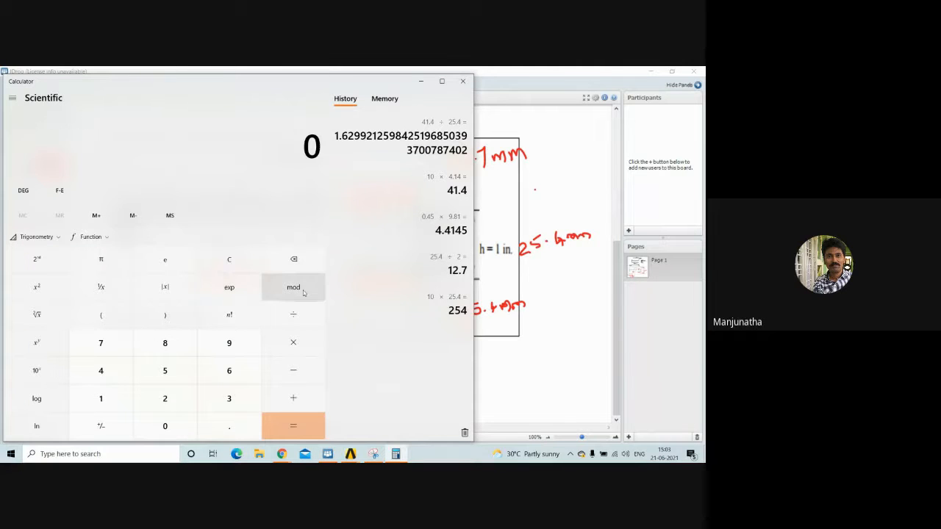
pyautogui.write('4.41')
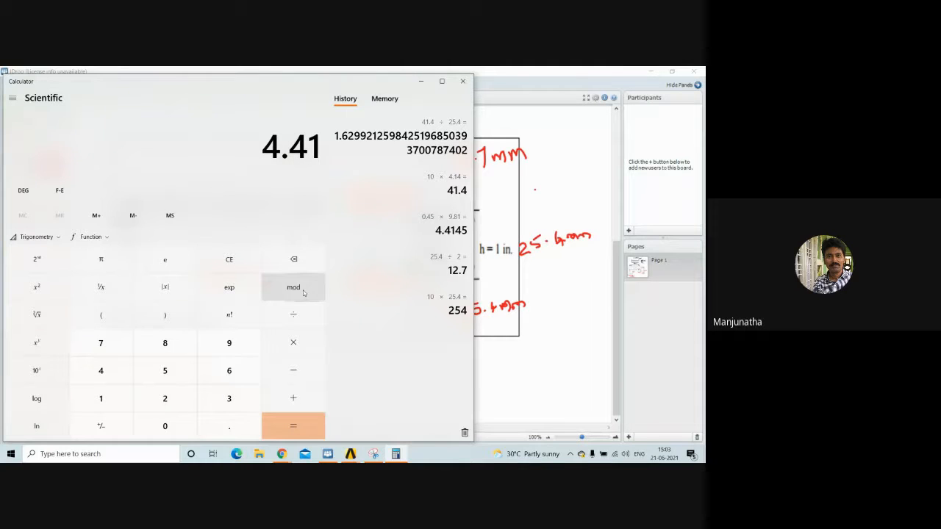
pyautogui.write('4')
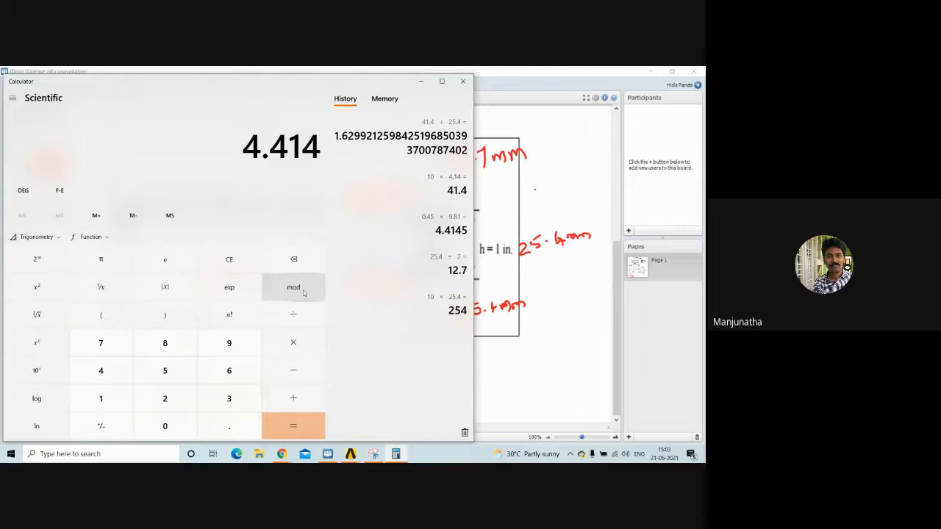
pyautogui.write('*10')
pyautogui.press('Return')
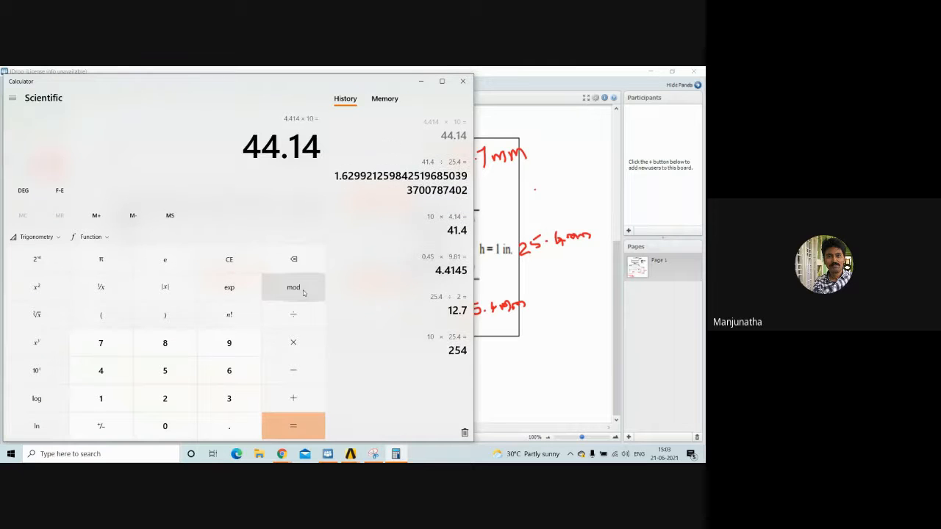
pyautogui.write('/')
pyautogui.write('25.4')
pyautogui.press('Return')
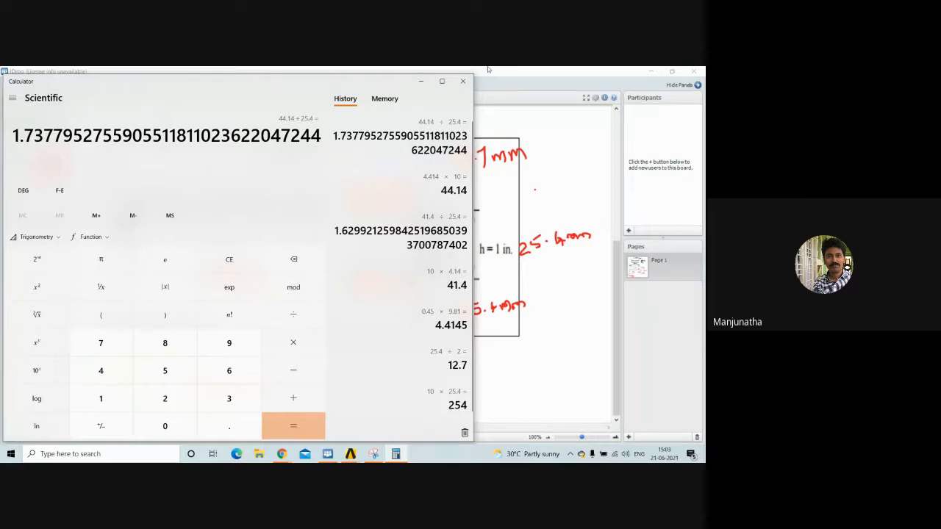
# Return to the IDroo whiteboard and handwrite 1.737 N/mm in red above the beam, beside w = 10 lb/in
pyautogui.hotkey('alt', 'Tab')
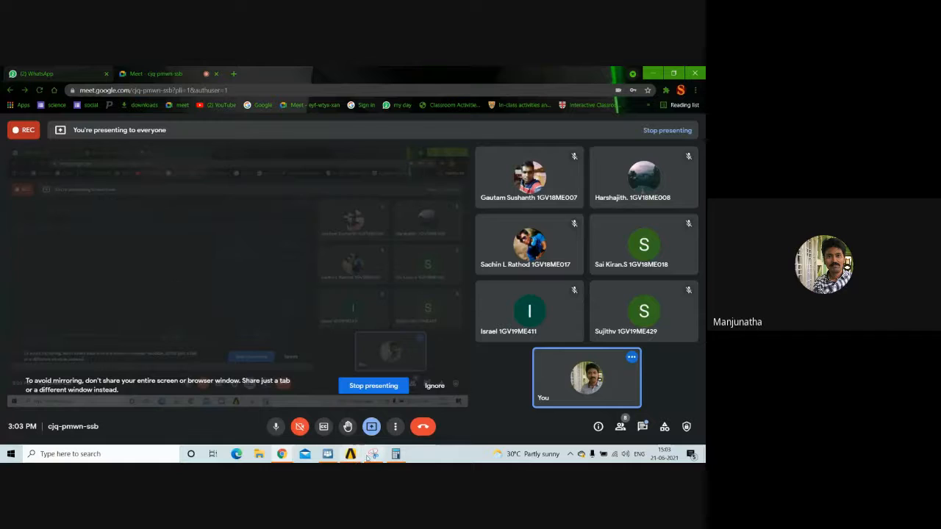
pyautogui.click(350, 454)
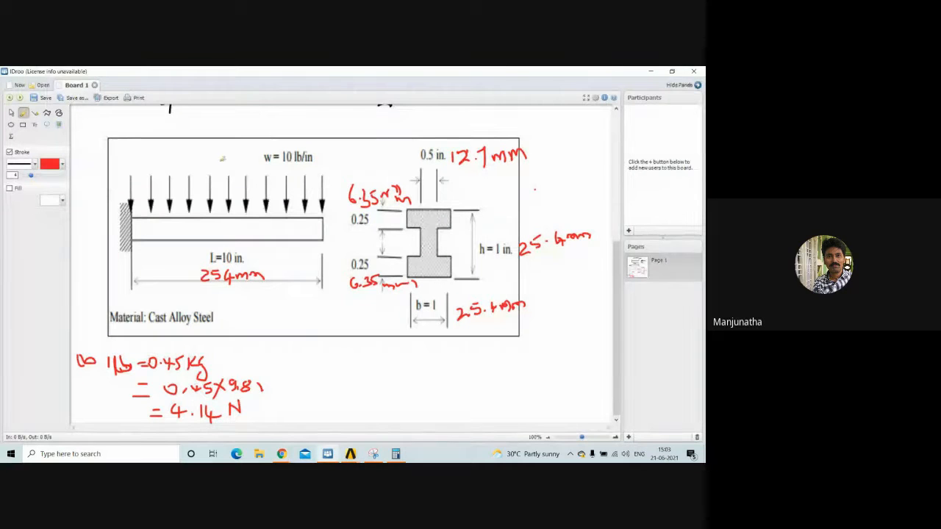
pyautogui.moveTo(197, 150)
pyautogui.mouseDown()
pyautogui.moveTo(198, 159)
pyautogui.moveTo(221, 159)
pyautogui.moveTo(237, 146)
pyautogui.moveTo(232, 159)
pyautogui.moveTo(253, 149)
pyautogui.moveTo(260, 162)
pyautogui.moveTo(272, 145)
pyautogui.moveTo(294, 145)
pyautogui.mouseUp()
pyautogui.click(207, 155)
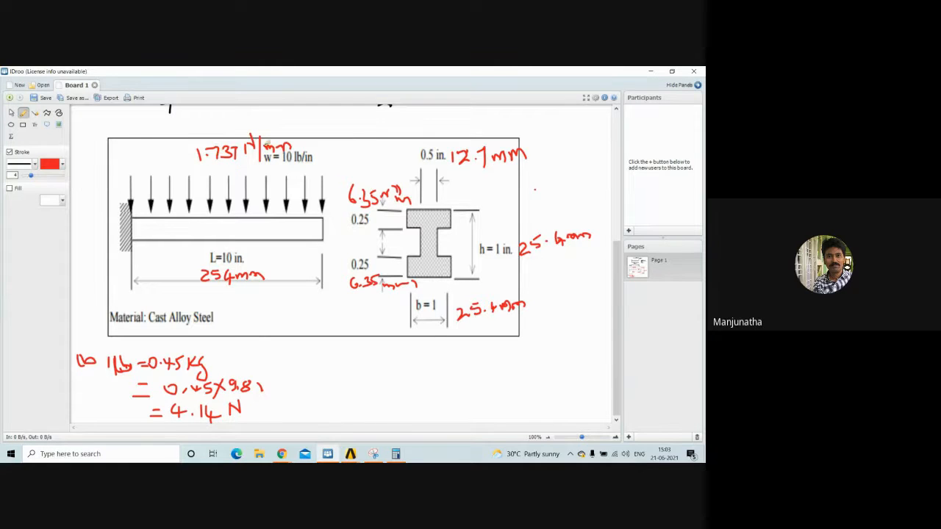
# Set the stroke colour to green, circle the 1.737 N/mm load and handwrite Pressure beside it
pyautogui.click(63, 163)
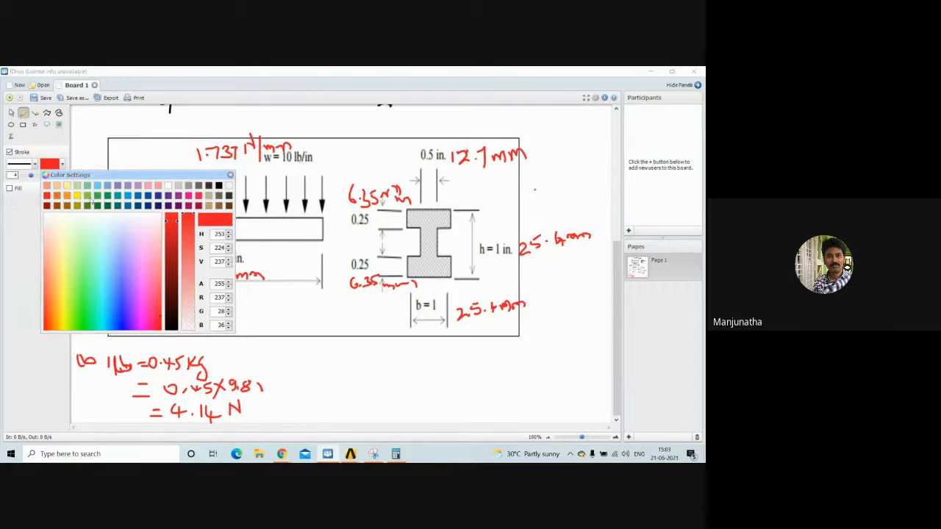
pyautogui.click(89, 196)
pyautogui.moveTo(244, 124)
pyautogui.mouseDown()
pyautogui.moveTo(199, 141)
pyautogui.moveTo(212, 166)
pyautogui.moveTo(290, 149)
pyautogui.moveTo(269, 123)
pyautogui.moveTo(243, 122)
pyautogui.mouseUp()
pyautogui.moveTo(300, 122)
pyautogui.mouseDown()
pyautogui.moveTo(302, 137)
pyautogui.moveTo(310, 124)
pyautogui.moveTo(302, 133)
pyautogui.moveTo(322, 127)
pyautogui.mouseUp()
pyautogui.moveTo(313, 132)
pyautogui.mouseDown()
pyautogui.moveTo(365, 129)
pyautogui.moveTo(386, 111)
pyautogui.moveTo(394, 123)
pyautogui.moveTo(358, 128)
pyautogui.moveTo(370, 126)
pyautogui.mouseUp()
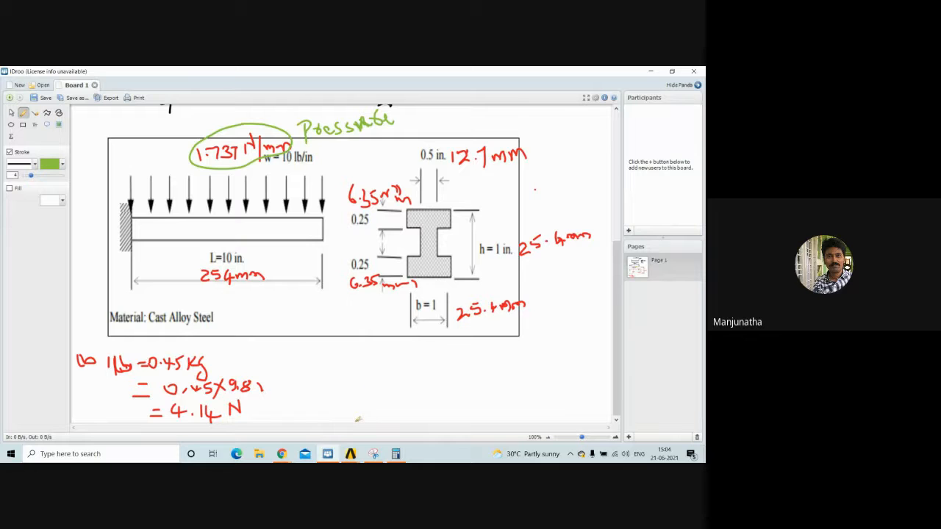
# Switch to the ANSYS Multiphysics Utility Menu, clear the database and start new with the Read file option
pyautogui.moveTo(353, 456)
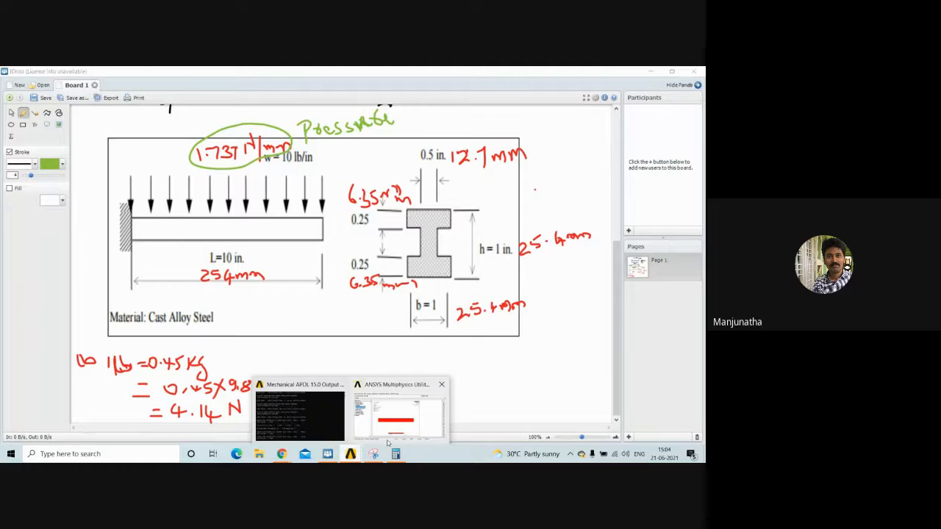
pyautogui.click(406, 412)
pyautogui.click(11, 86)
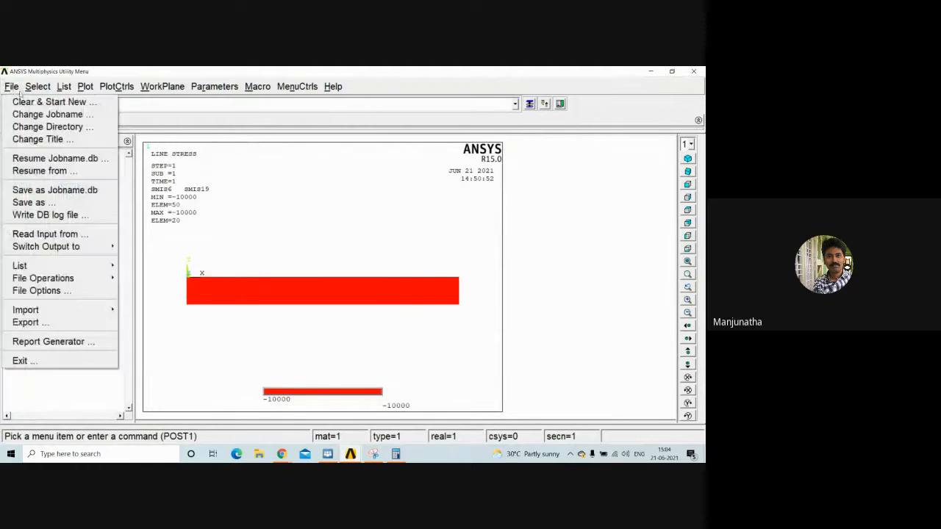
pyautogui.click(30, 99)
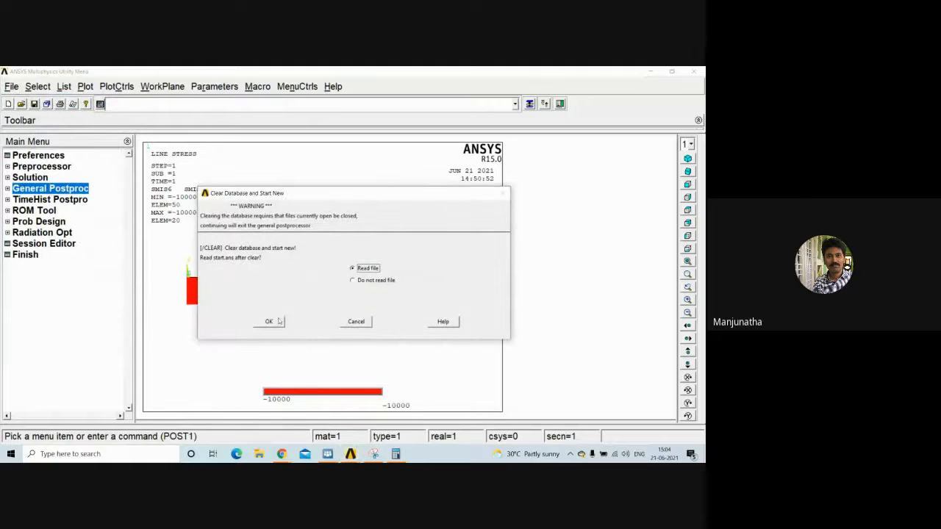
pyautogui.click(262, 324)
pyautogui.click(112, 144)
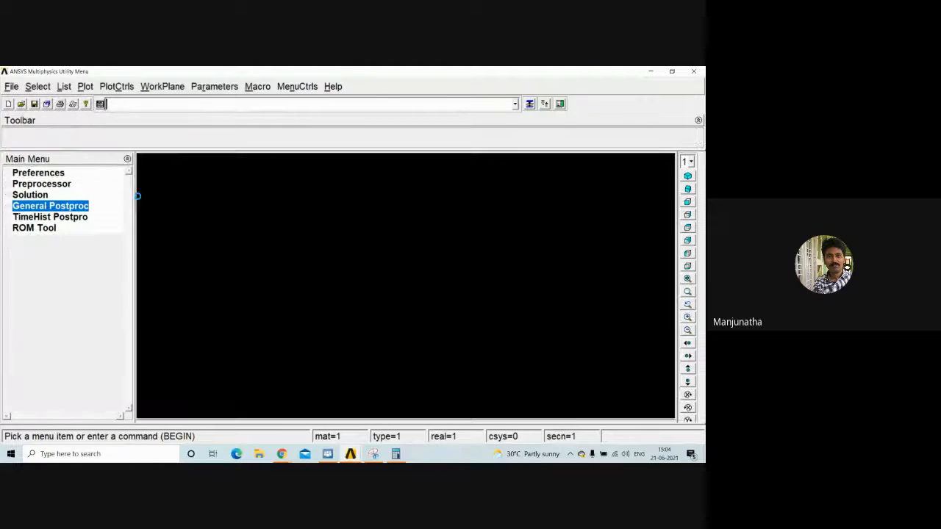
# Set the GUI filtering preferences to the Structural discipline
pyautogui.click(62, 174)
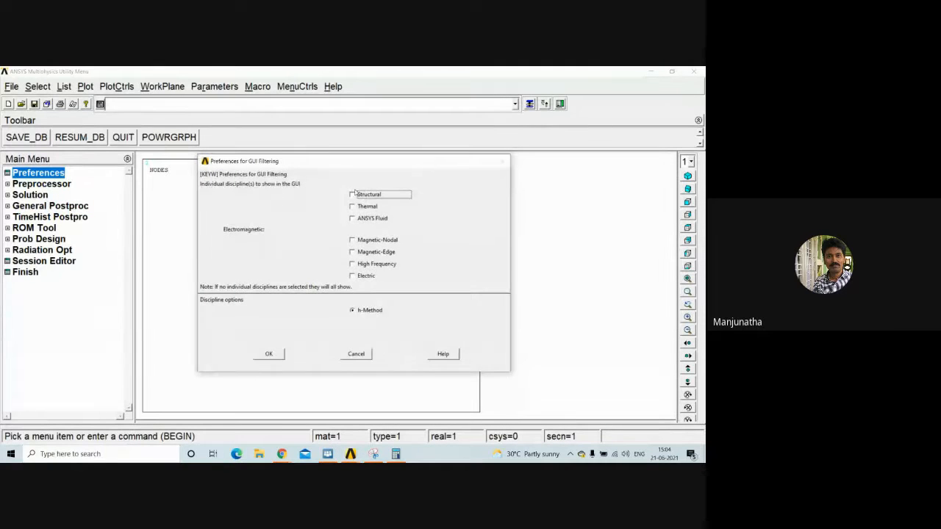
pyautogui.click(353, 195)
pyautogui.click(269, 354)
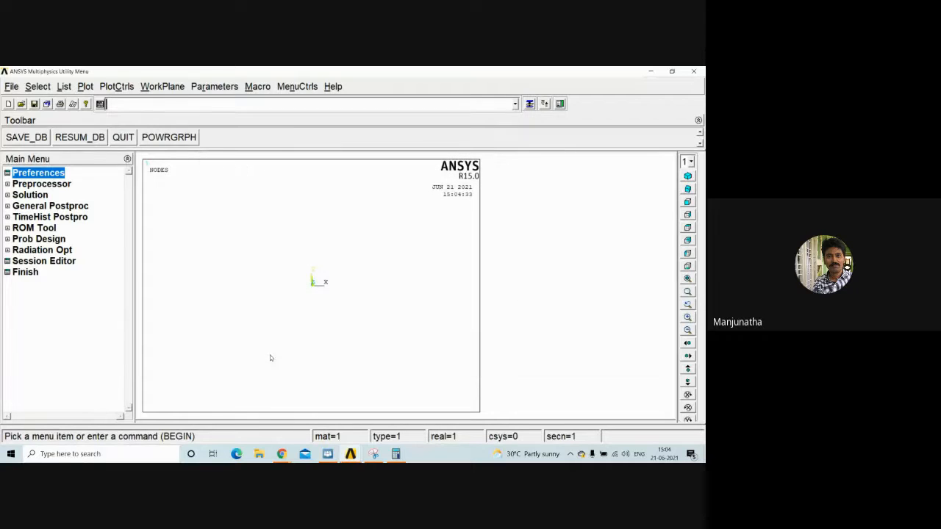
# Add the structural Beam 2 node 188 element as element type reference number 1
pyautogui.click(51, 185)
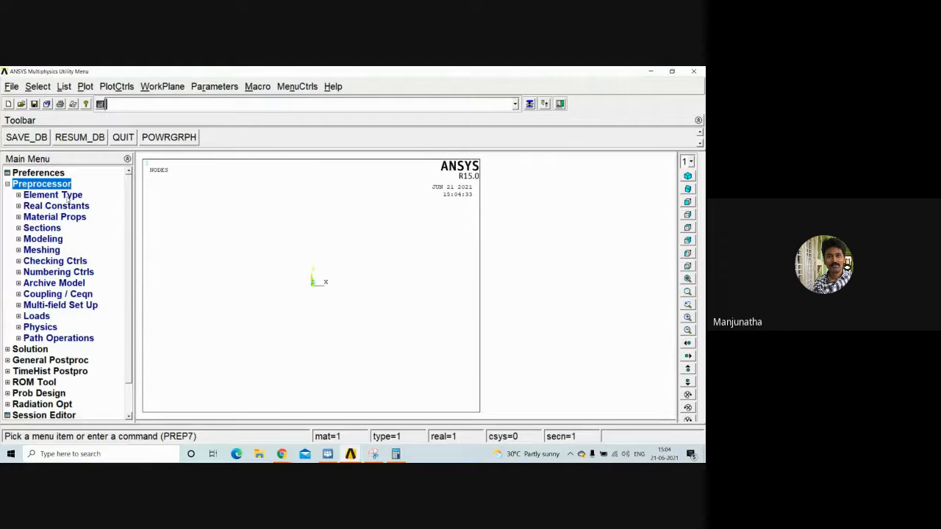
pyautogui.click(53, 195)
pyautogui.click(83, 207)
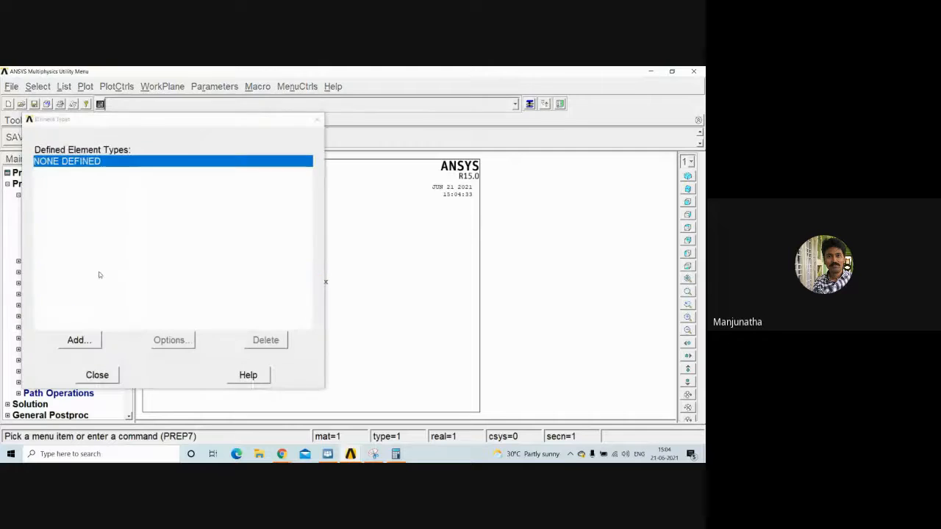
pyautogui.click(81, 340)
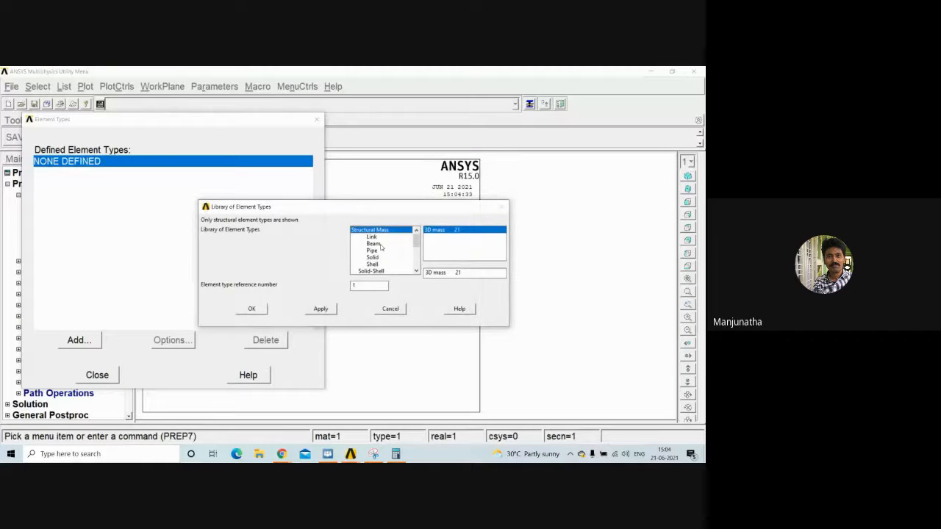
pyautogui.click(373, 243)
pyautogui.click(453, 237)
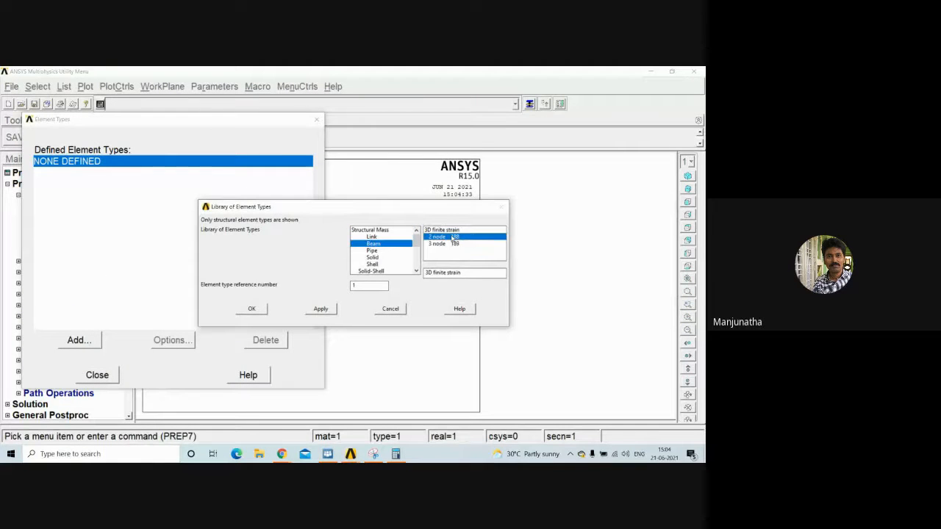
pyautogui.click(252, 310)
pyautogui.click(97, 375)
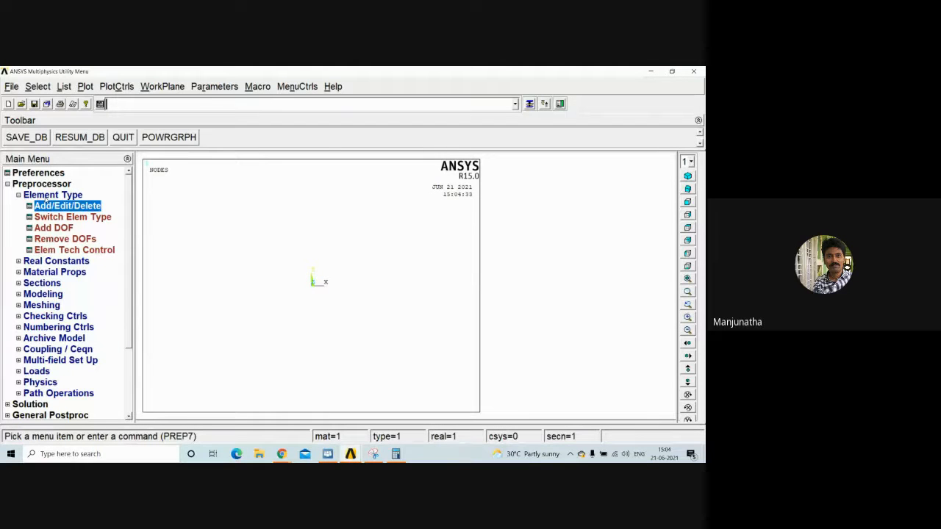
pyautogui.click(48, 196)
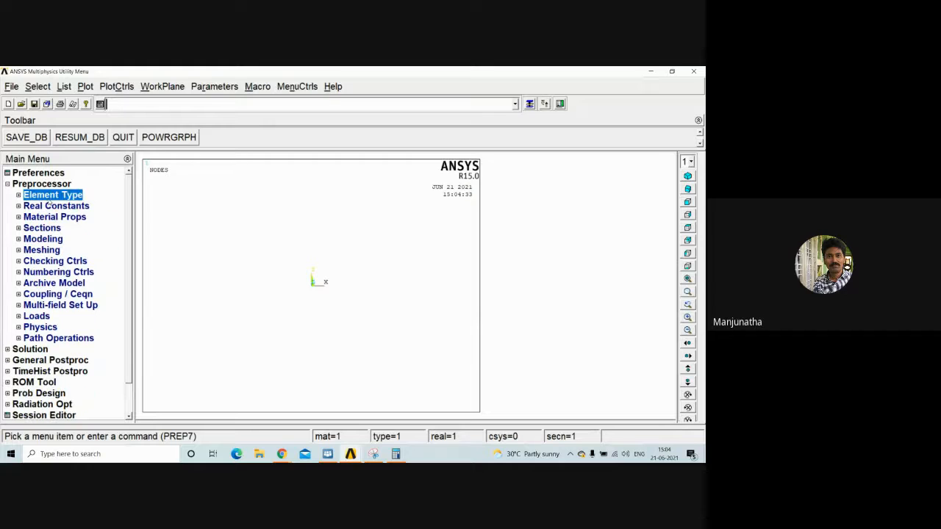
# Define a linear elastic isotropic material with EX 200e3, leaving PRXY blank, and close the material model definition
pyautogui.click(62, 217)
pyautogui.click(68, 261)
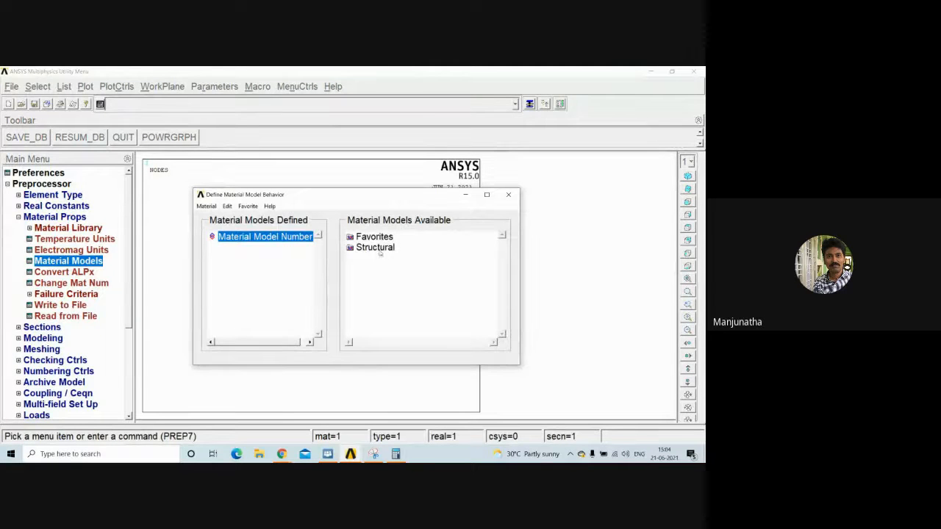
pyautogui.doubleClick(379, 249)
pyautogui.doubleClick(389, 258)
pyautogui.doubleClick(401, 269)
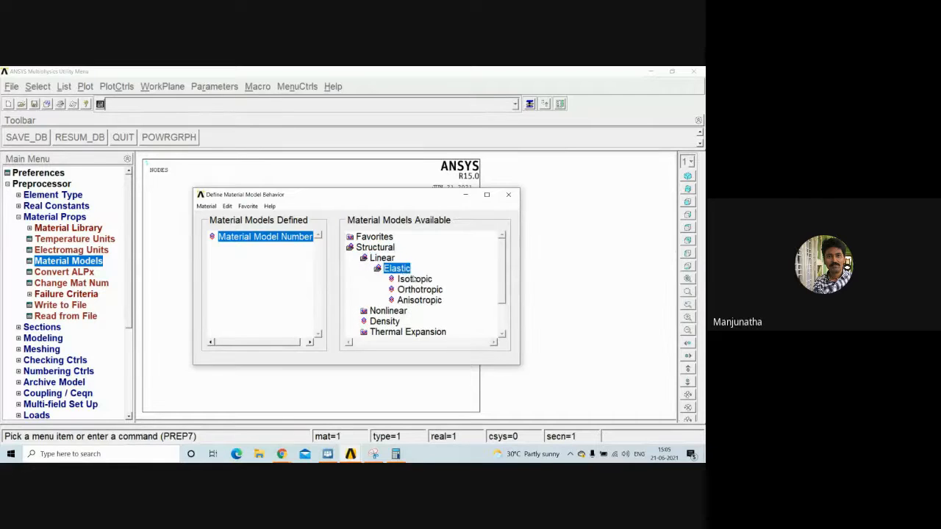
pyautogui.doubleClick(414, 279)
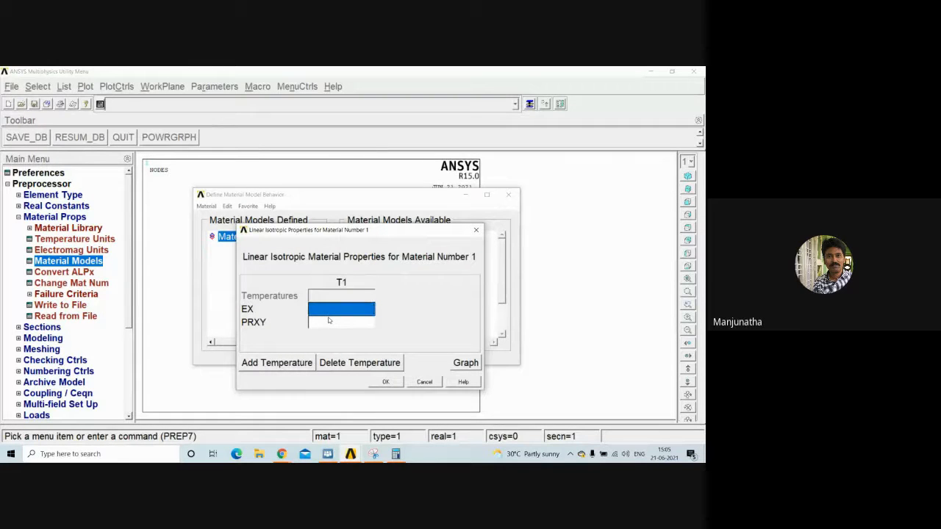
pyautogui.write('200')
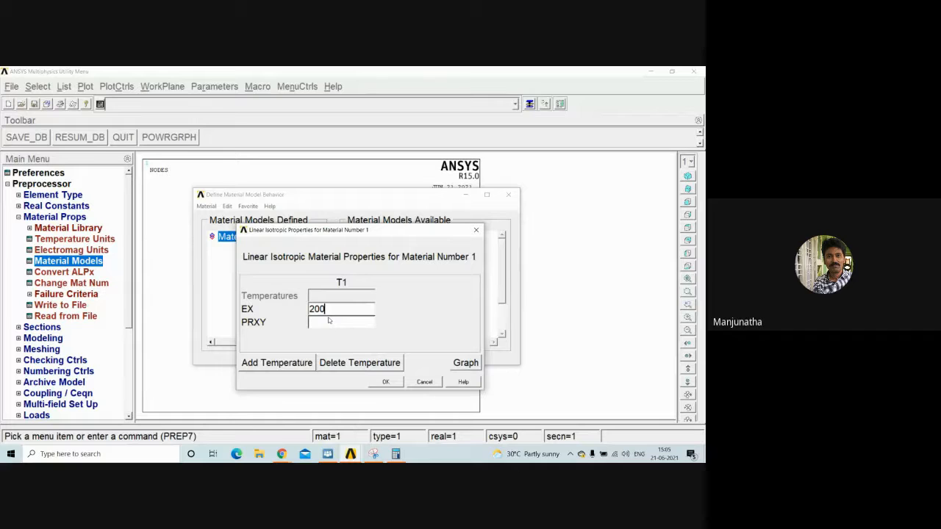
pyautogui.write('e3')
pyautogui.click(385, 383)
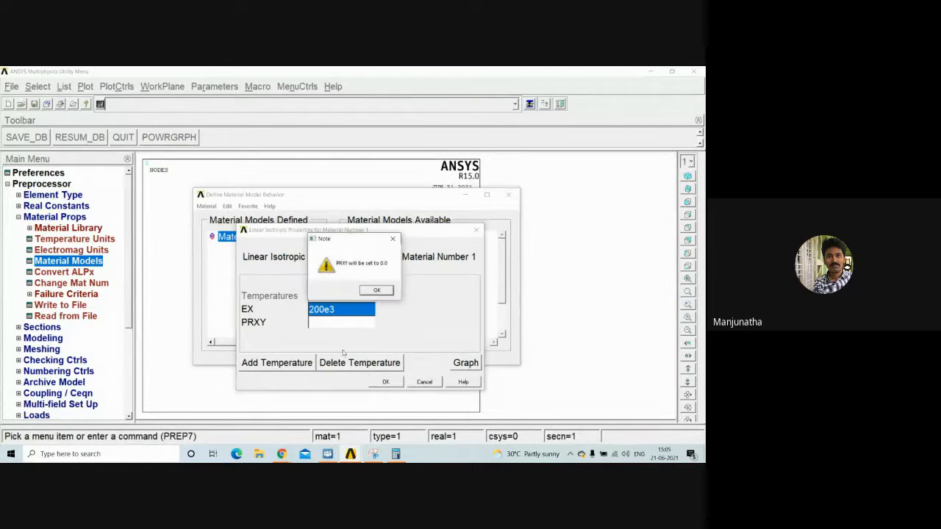
pyautogui.click(381, 291)
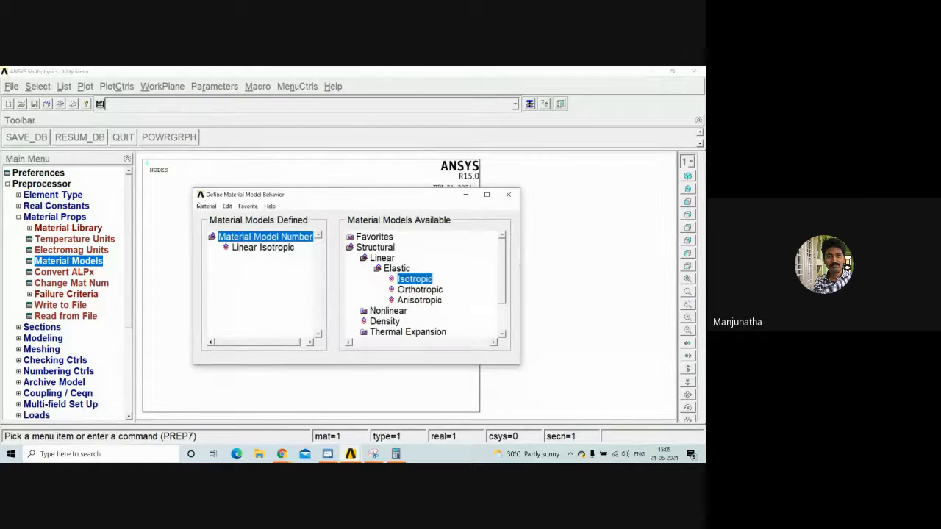
pyautogui.click(205, 206)
pyautogui.click(209, 230)
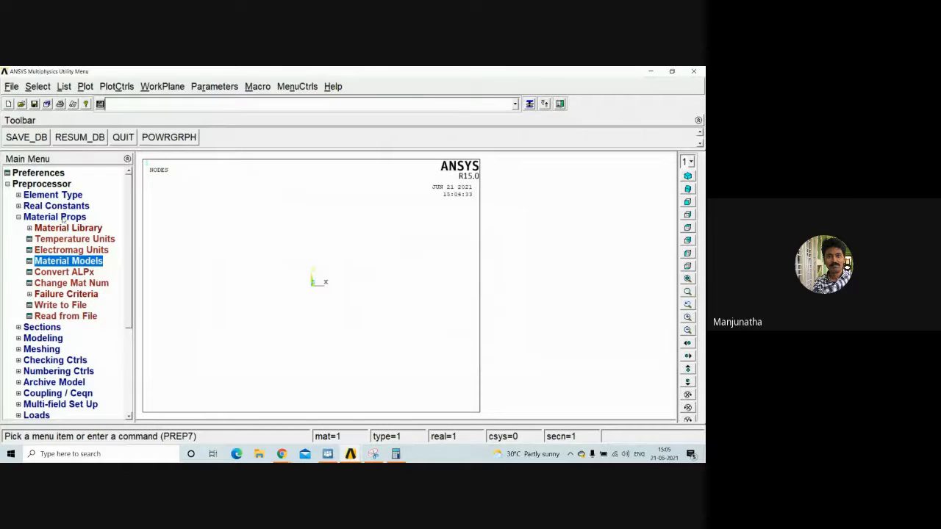
pyautogui.click(63, 218)
# Start a common beam section with ID 1 and name it Cantilever UDL
pyautogui.click(42, 228)
pyautogui.click(49, 250)
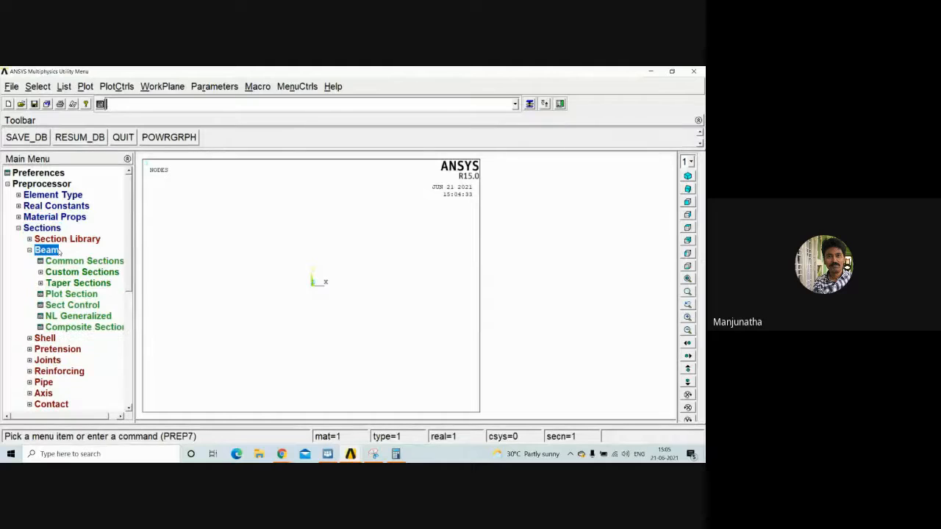
pyautogui.click(76, 263)
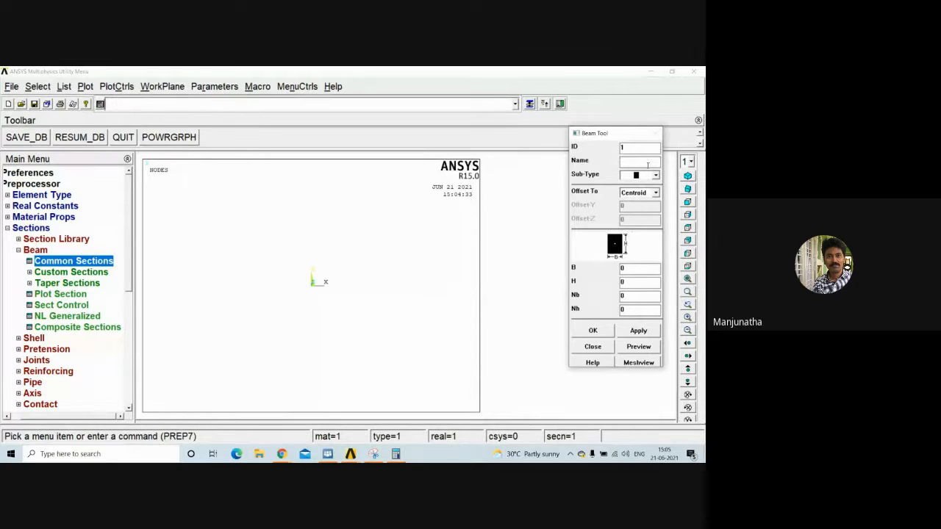
pyautogui.click(648, 162)
pyautogui.write('CN')
pyautogui.write('ntileve UDL')
pyautogui.click(646, 162)
pyautogui.write('r')
# Check the cross-section sketch on the IDroo whiteboard, then set the ANSYS beam section's sub-type to the I-shape
pyautogui.click(656, 176)
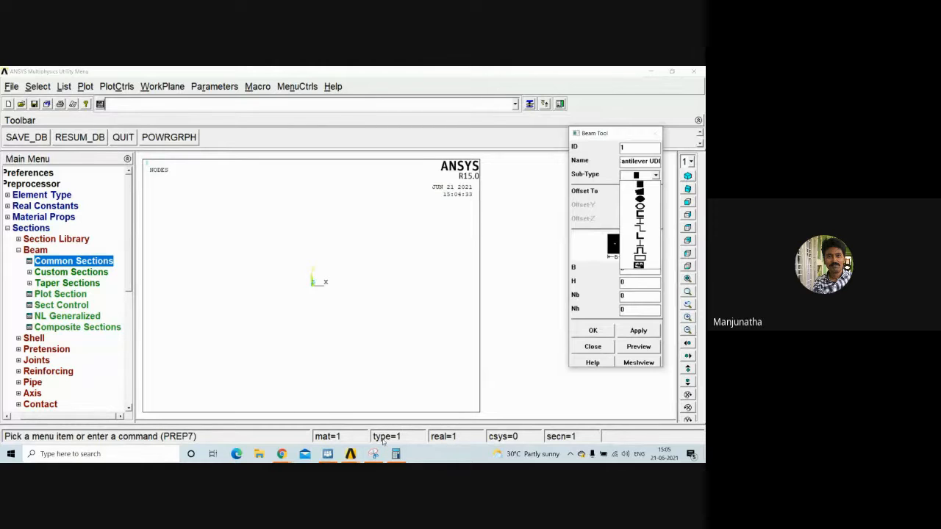
pyautogui.click(327, 454)
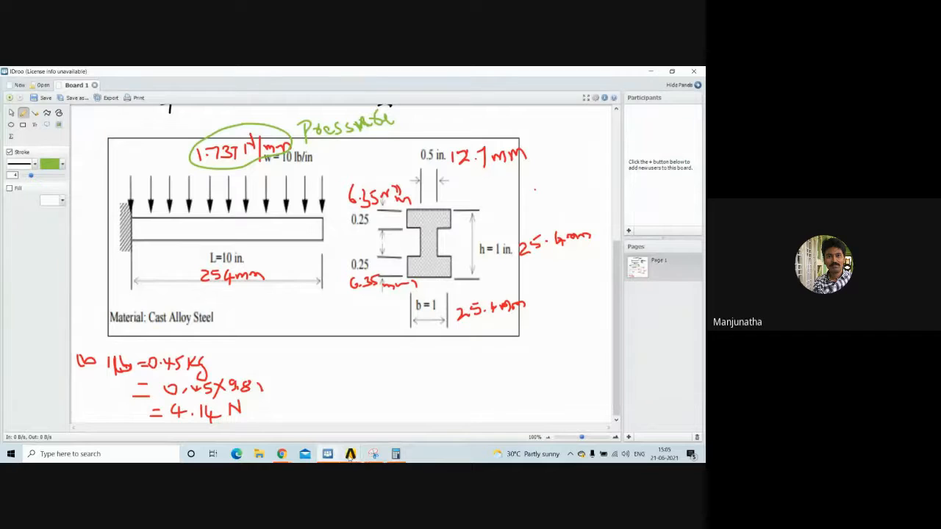
pyautogui.click(350, 455)
pyautogui.click(388, 427)
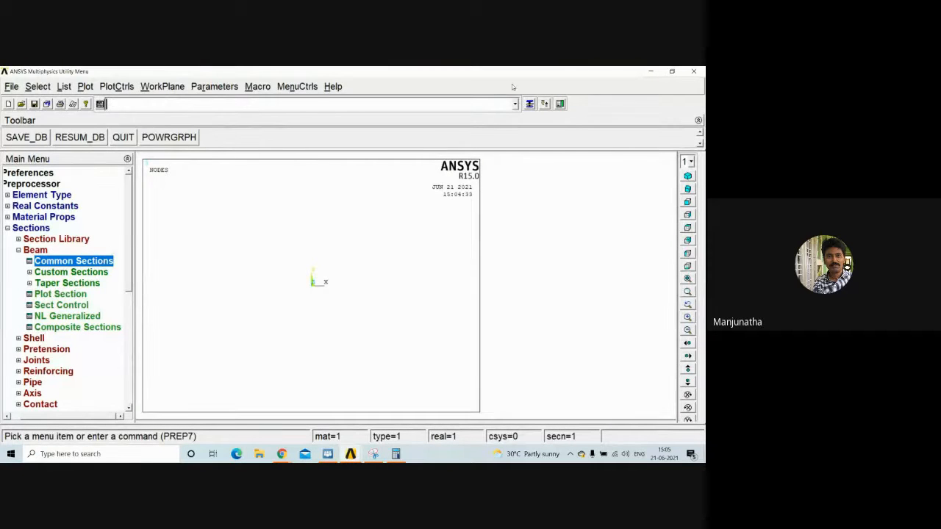
pyautogui.click(529, 104)
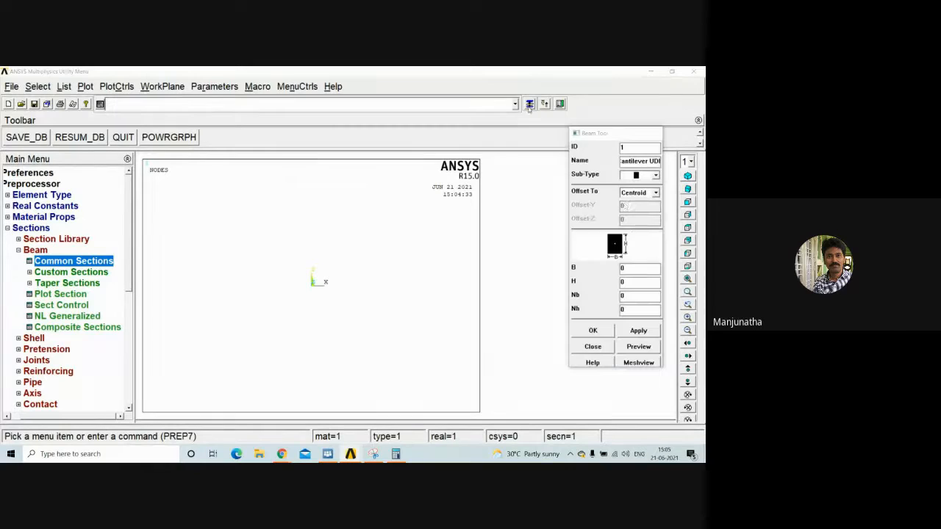
pyautogui.click(656, 177)
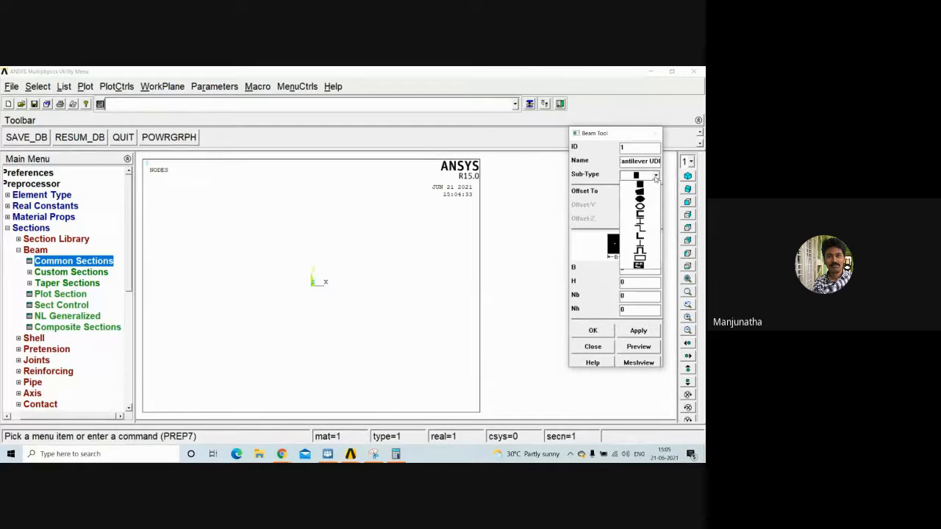
pyautogui.click(643, 224)
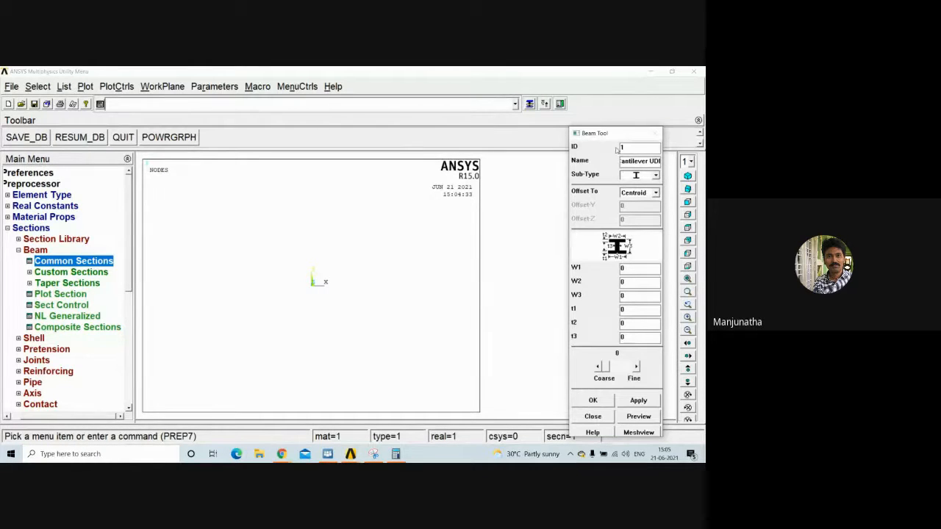
pyautogui.moveTo(622, 135); pyautogui.dragTo(507, 88)
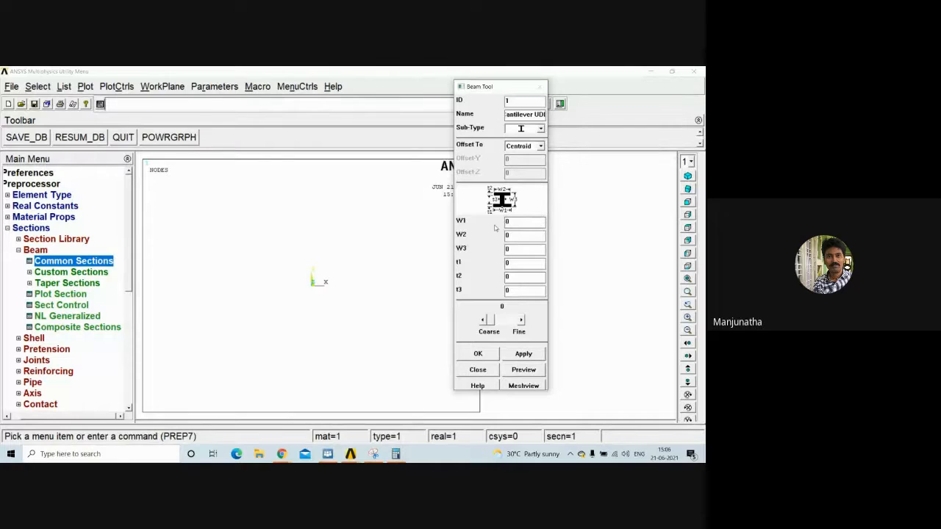
# On the IDroo whiteboard, handwrite W1 in green by the I-section's base width, W2 by 12.7 mm and W3 by the height
pyautogui.click(328, 455)
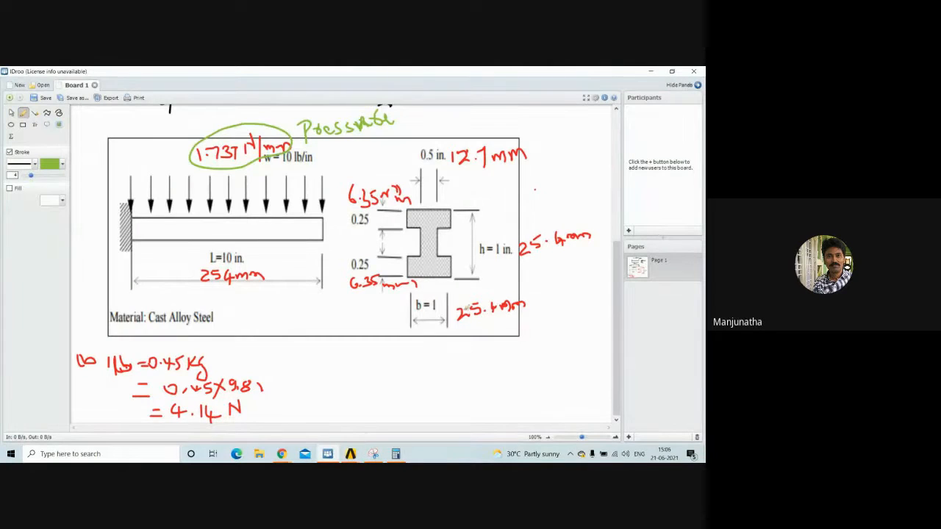
pyautogui.moveTo(471, 333)
pyautogui.mouseDown()
pyautogui.moveTo(483, 348)
pyautogui.moveTo(497, 336)
pyautogui.moveTo(501, 347)
pyautogui.mouseUp()
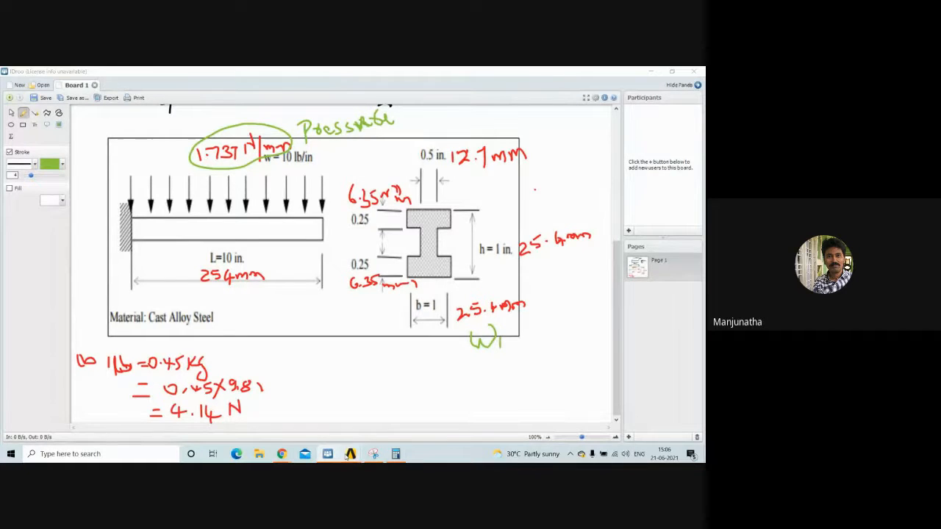
pyautogui.click(386, 424)
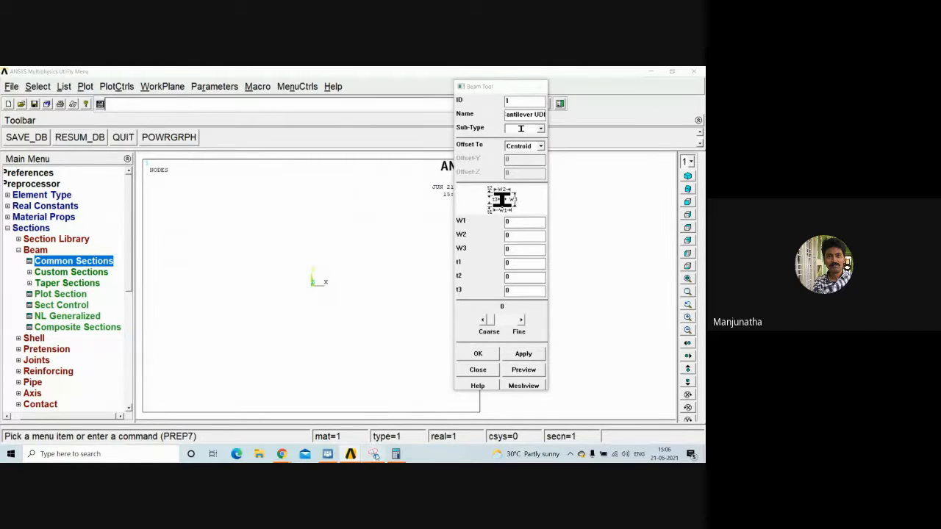
pyautogui.click(332, 456)
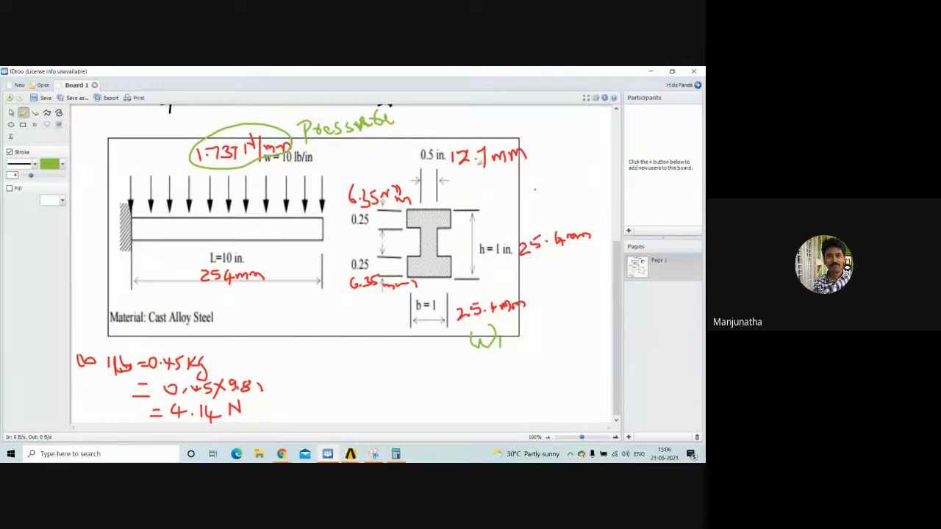
pyautogui.moveTo(478, 169)
pyautogui.mouseDown()
pyautogui.moveTo(485, 188)
pyautogui.moveTo(494, 173)
pyautogui.moveTo(518, 192)
pyautogui.mouseUp()
pyautogui.moveTo(548, 261)
pyautogui.mouseDown()
pyautogui.moveTo(558, 272)
pyautogui.moveTo(571, 252)
pyautogui.moveTo(577, 280)
pyautogui.moveTo(564, 289)
pyautogui.mouseUp()
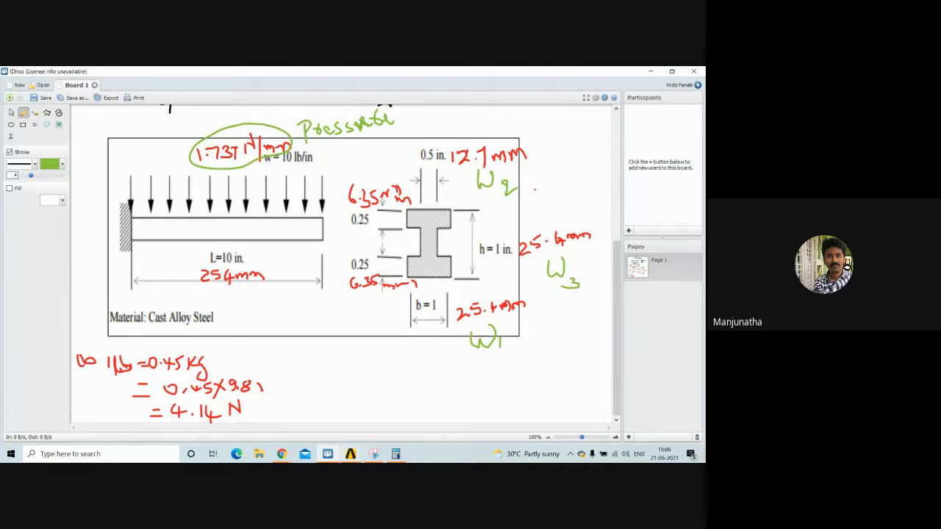
# Compare with the Beam Tool diagram, then handwrite t1 and t2 on the whiteboard by the flange thicknesses and t3 with arrows at the web
pyautogui.click(350, 454)
pyautogui.click(420, 416)
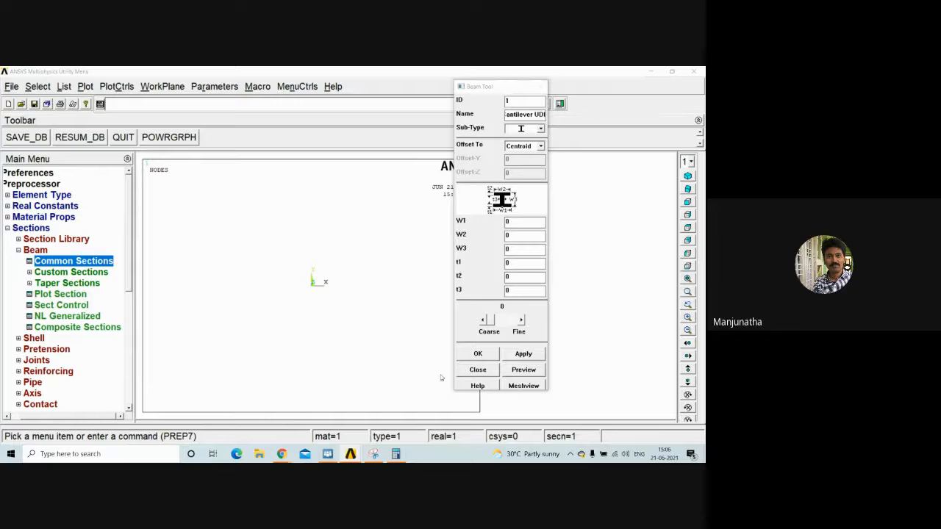
pyautogui.click(395, 453)
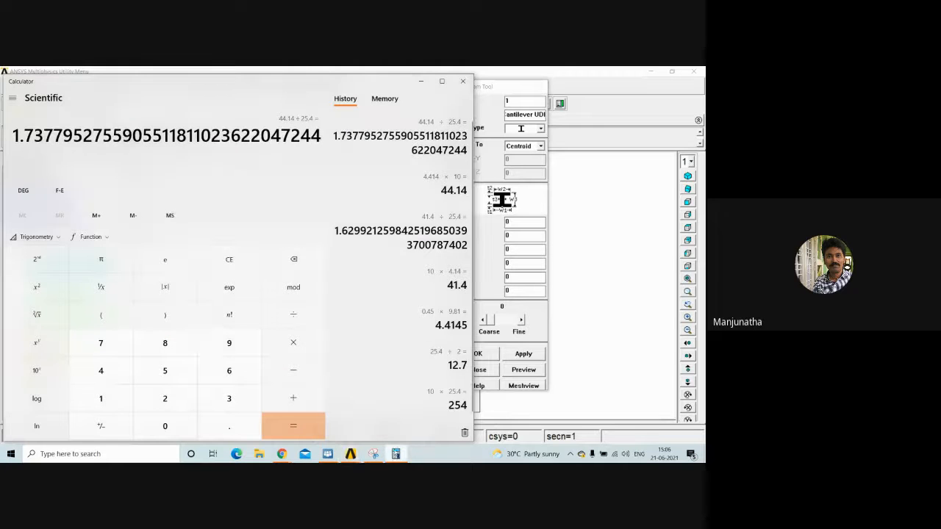
pyautogui.click(329, 456)
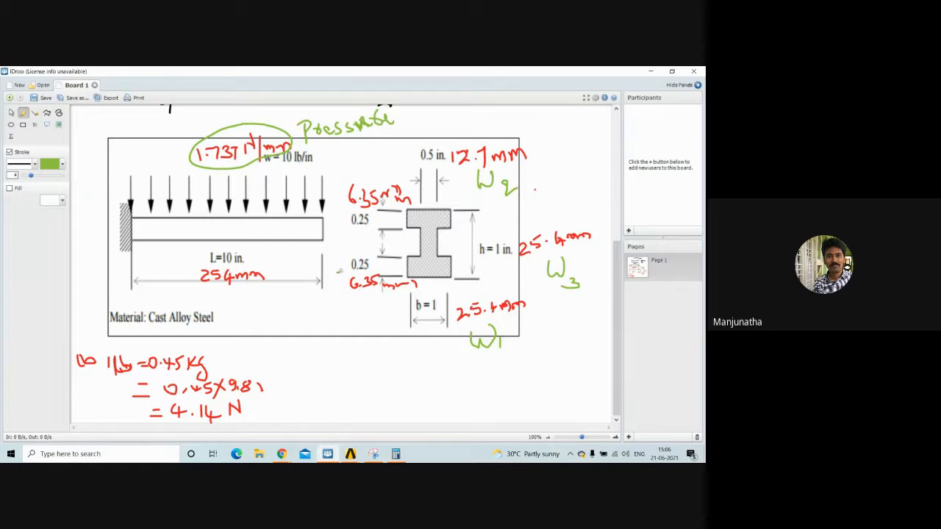
pyautogui.moveTo(342, 294); pyautogui.dragTo(351, 312)
pyautogui.moveTo(363, 311); pyautogui.dragTo(363, 323)
pyautogui.moveTo(370, 219)
pyautogui.mouseDown()
pyautogui.moveTo(388, 218)
pyautogui.moveTo(419, 246)
pyautogui.moveTo(411, 253)
pyautogui.moveTo(461, 243)
pyautogui.moveTo(439, 241)
pyautogui.moveTo(450, 253)
pyautogui.moveTo(457, 236)
pyautogui.mouseUp()
pyautogui.moveTo(454, 230)
pyautogui.mouseDown()
pyautogui.moveTo(469, 240)
pyautogui.moveTo(463, 249)
pyautogui.mouseUp()
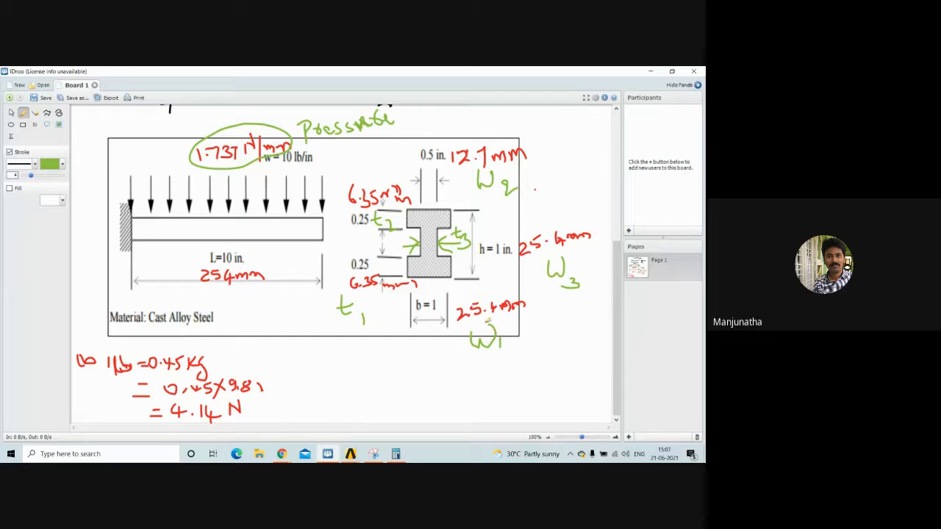
# Bring up the Beam Tool in ANSYS and compare its I-section parameters with the labelled cross-section on the IDroo whiteboard
pyautogui.moveTo(385, 450)
pyautogui.click(350, 454)
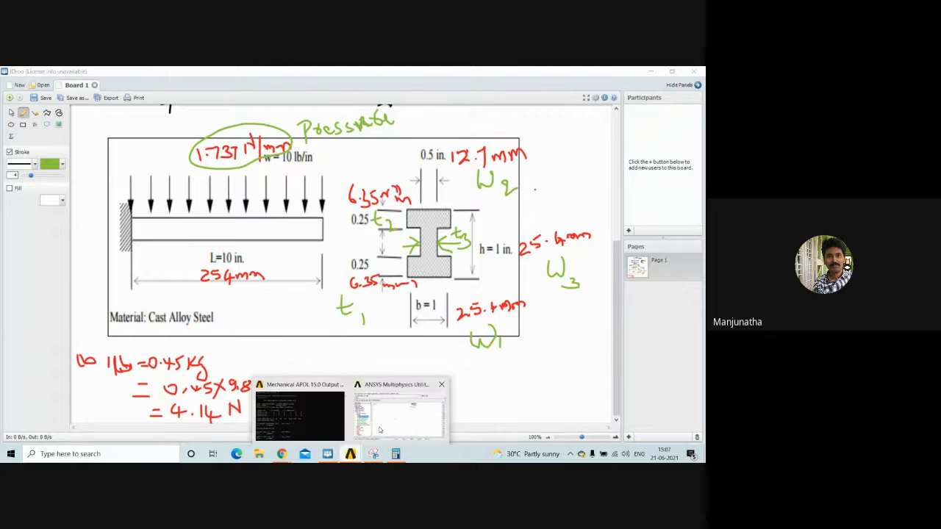
pyautogui.click(380, 430)
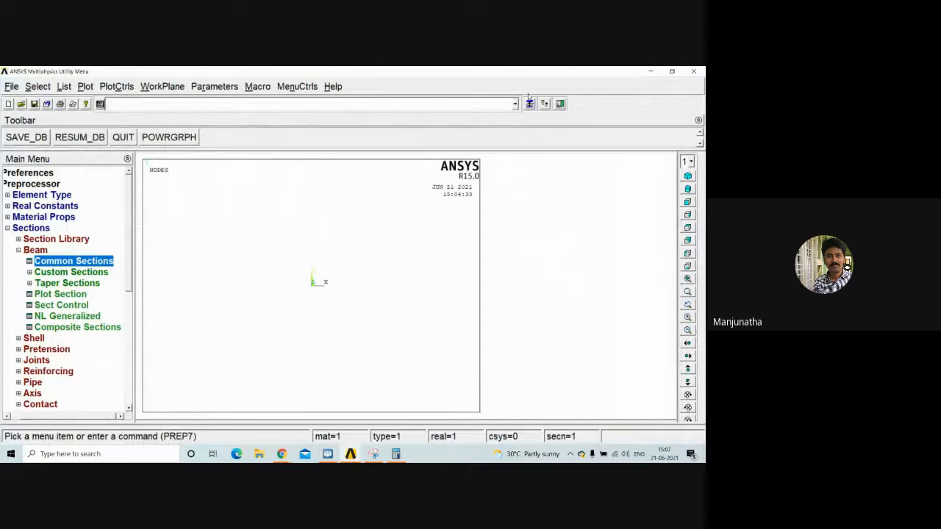
pyautogui.click(529, 103)
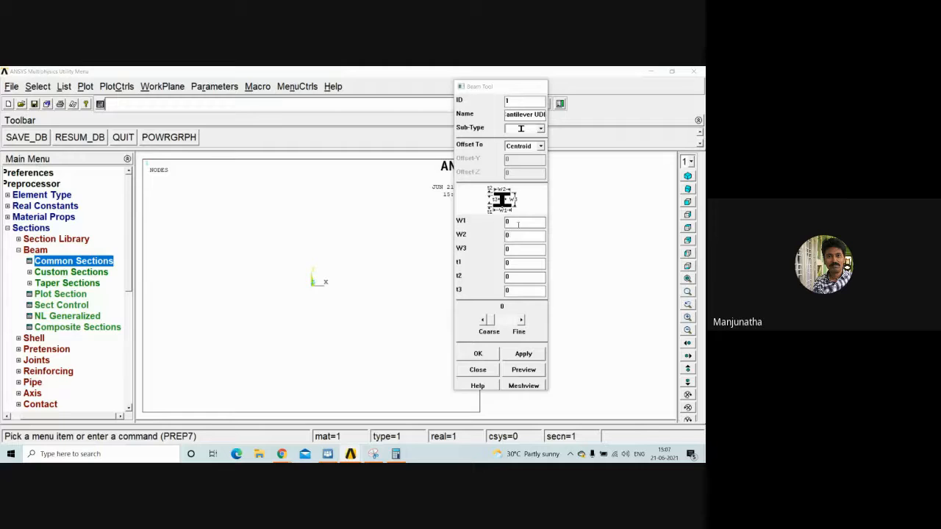
pyautogui.click(518, 222)
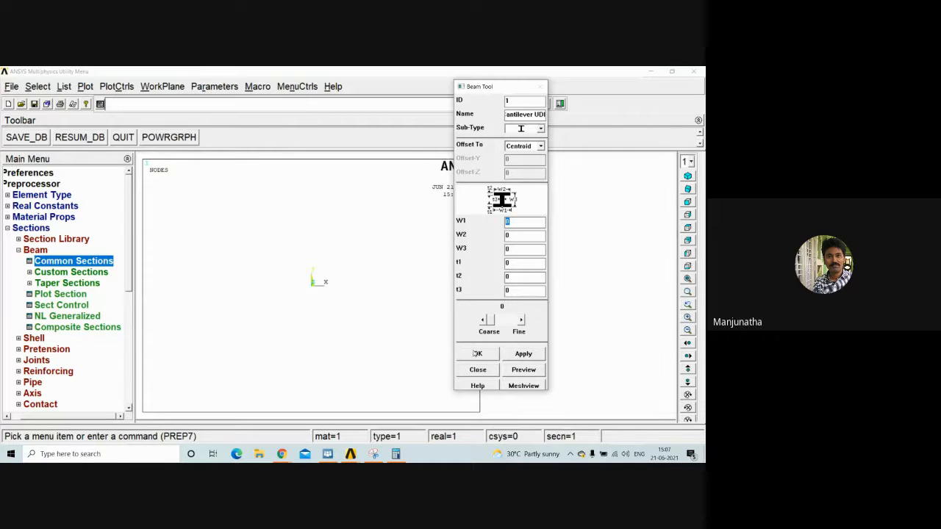
pyautogui.click(329, 454)
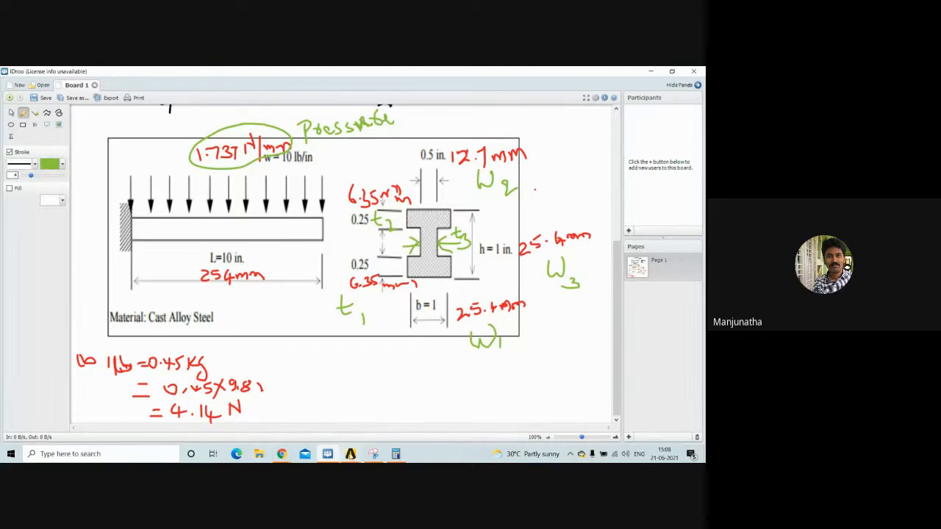
pyautogui.click(404, 409)
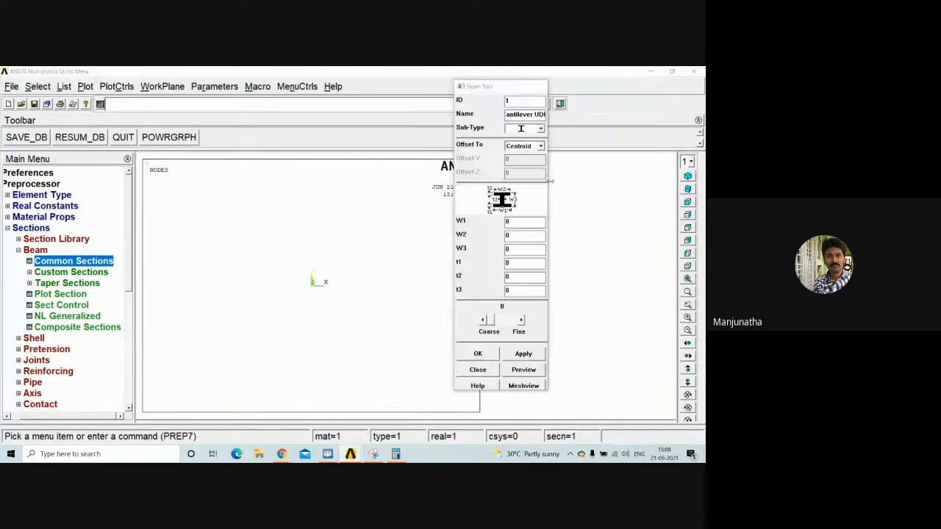
# Set the I-section's W1, W2 and W3 dimensions to 25.4 each in the Beam Tool
pyautogui.moveTo(514, 222); pyautogui.dragTo(502, 226)
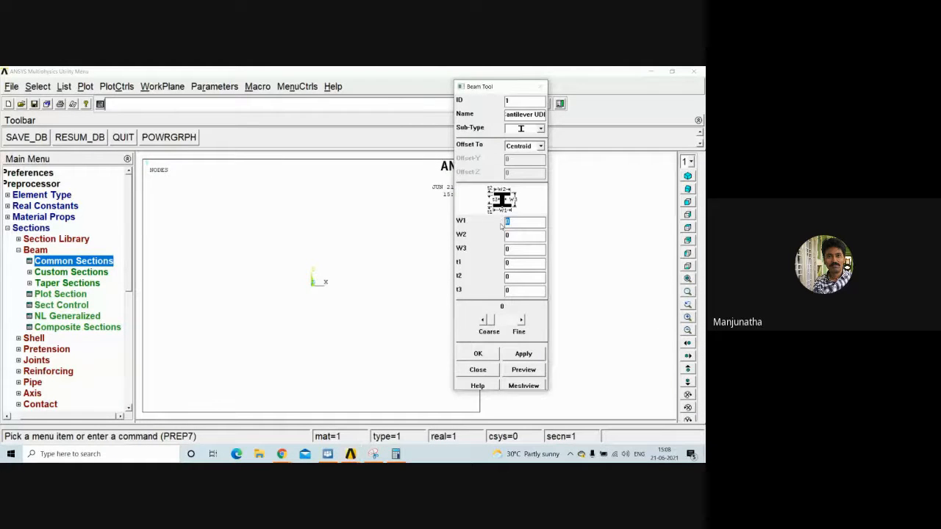
pyautogui.write('25.4')
pyautogui.moveTo(523, 237); pyautogui.dragTo(492, 242)
pyautogui.write('25.4')
pyautogui.moveTo(535, 249); pyautogui.dragTo(492, 255)
pyautogui.write('2')
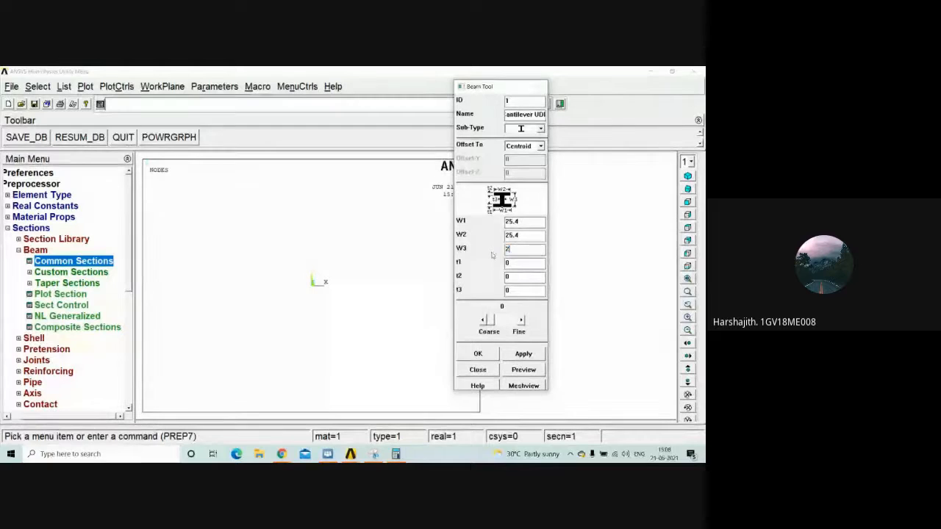
pyautogui.write('.5.4')
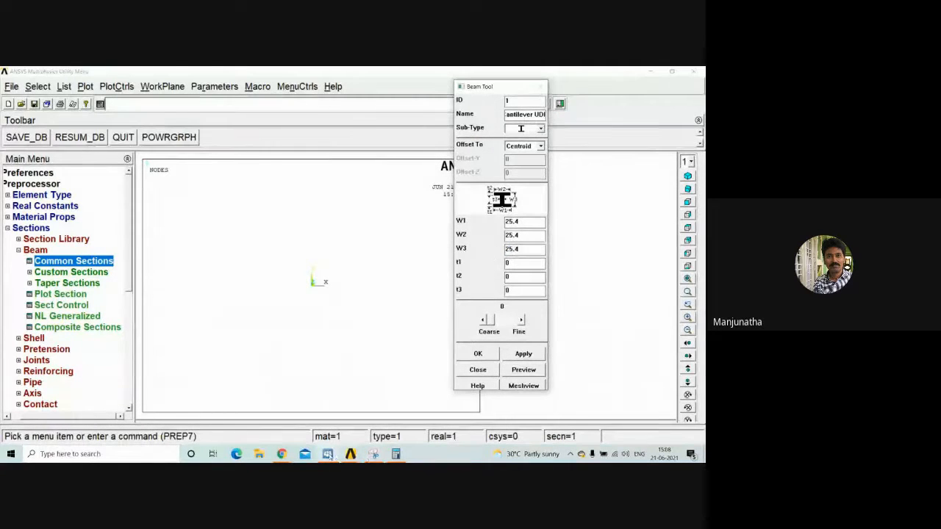
# Hatch the I-section's web in green on the IDroo whiteboard, then recheck the labelled thicknesses against the ANSYS Beam Tool
pyautogui.click(328, 454)
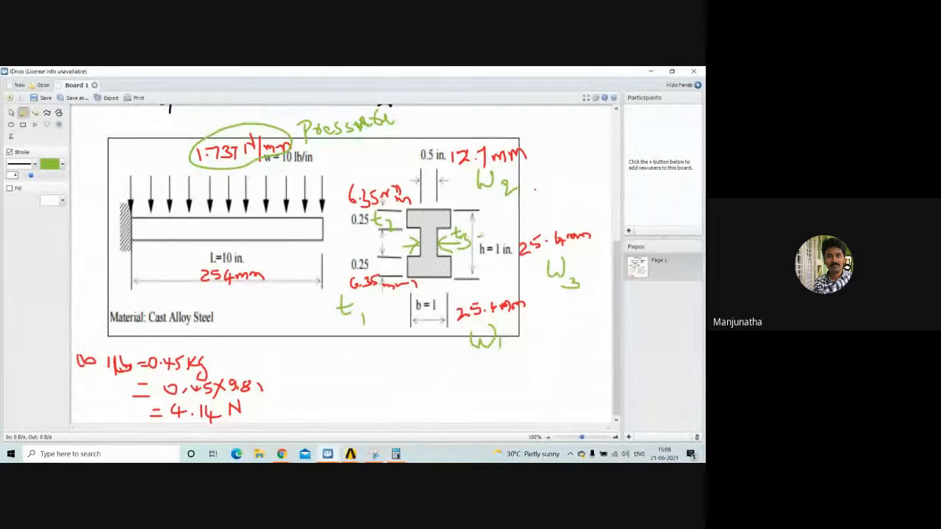
pyautogui.moveTo(431, 230); pyautogui.dragTo(423, 259)
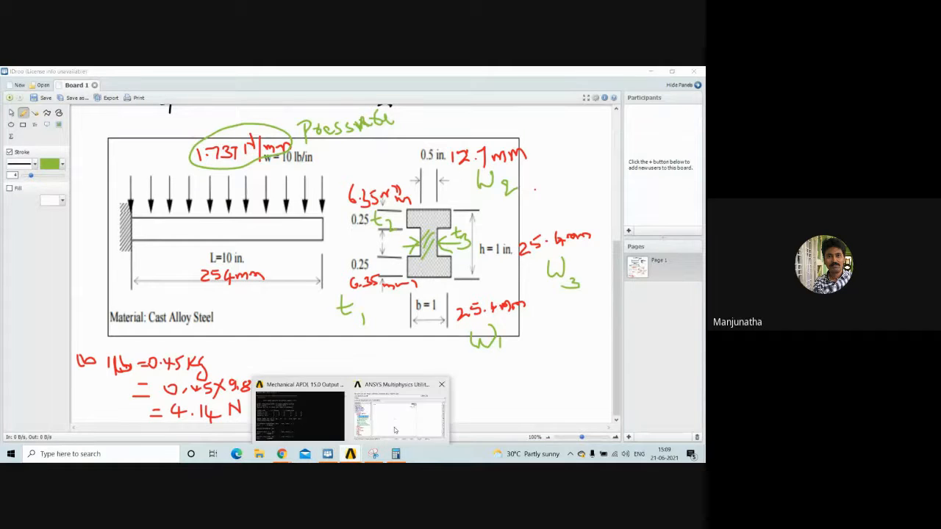
pyautogui.click(419, 400)
pyautogui.click(529, 104)
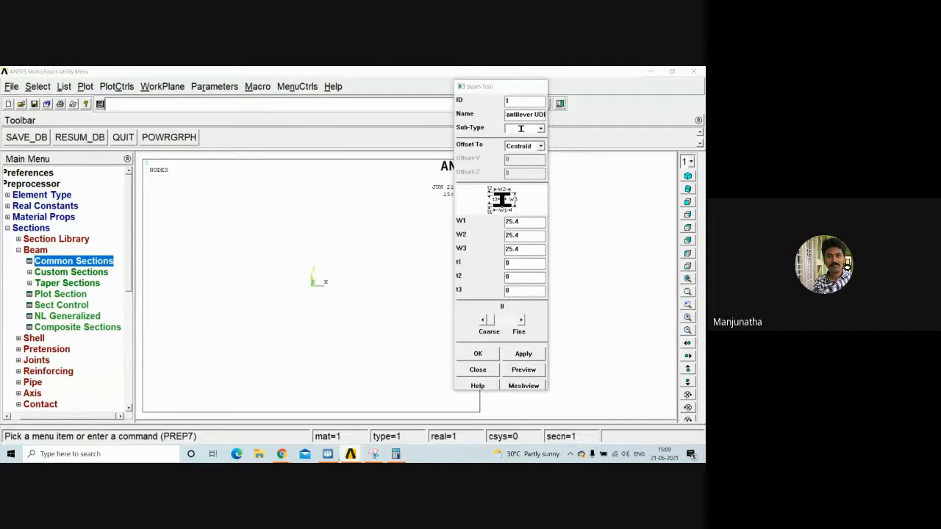
pyautogui.click(327, 453)
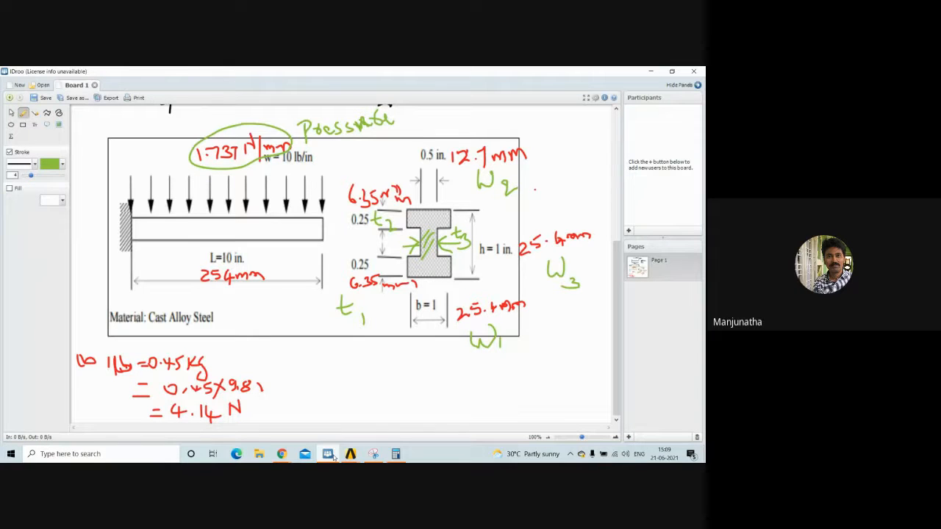
pyautogui.moveTo(349, 456)
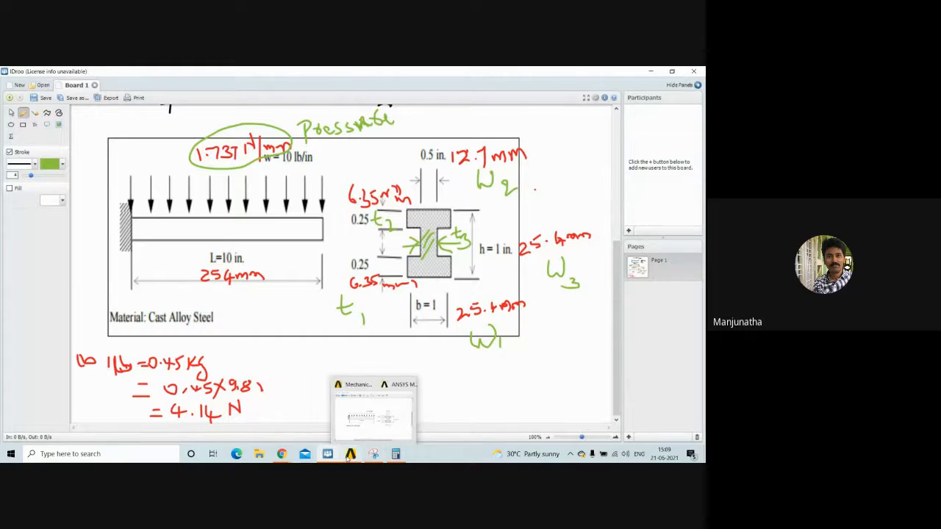
pyautogui.click(420, 409)
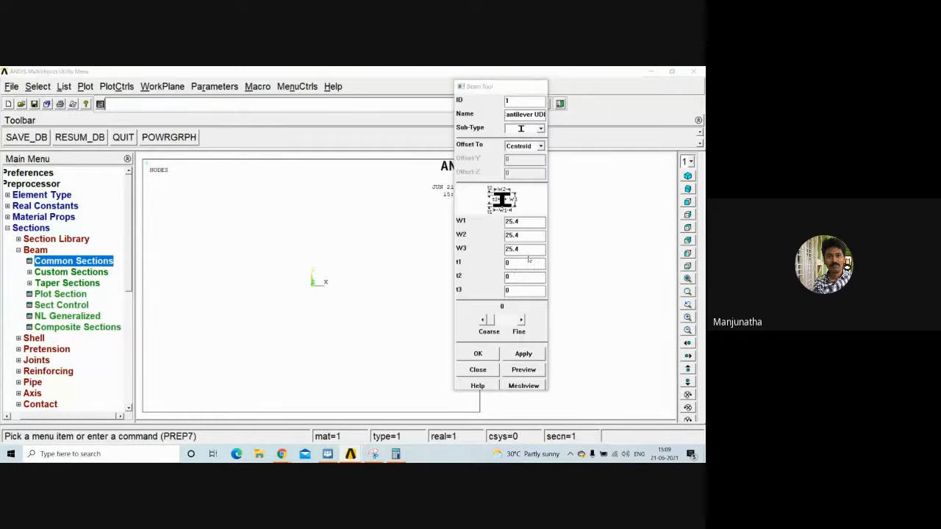
# Set the I-section thicknesses t1 and t2 to 6.35 and t3 to 12.7, preview the section and accept it
pyautogui.doubleClick(529, 262)
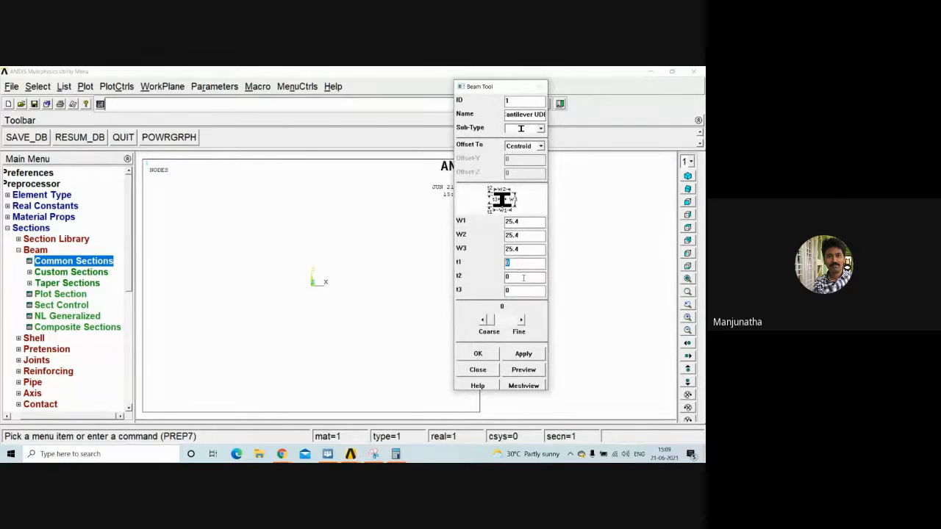
pyautogui.write('6.35')
pyautogui.doubleClick(507, 277)
pyautogui.write('6.3')
pyautogui.press('Tab')
pyautogui.write('12')
pyautogui.click(526, 372)
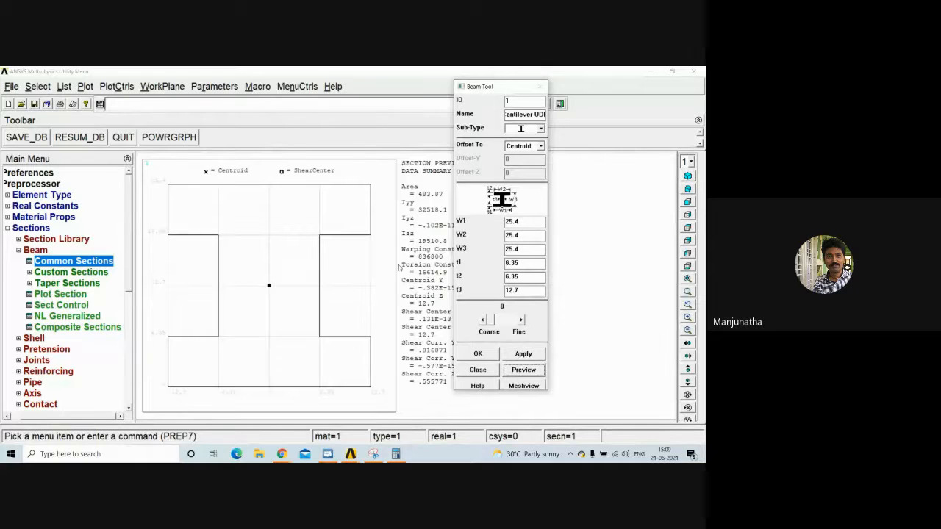
pyautogui.click(485, 357)
# Open the dialog for creating keypoints in the active coordinate system and move it clear of the section preview's centre
pyautogui.click(33, 250)
pyautogui.click(43, 229)
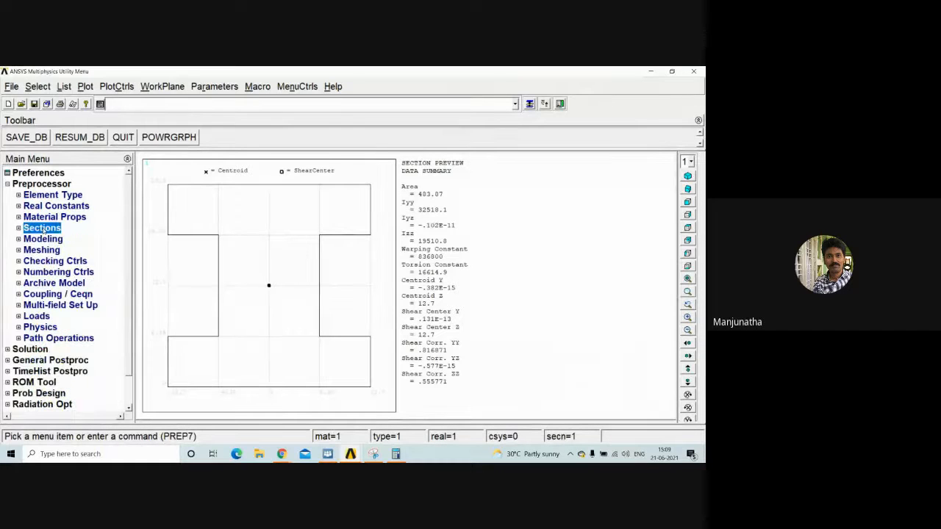
pyautogui.click(45, 241)
pyautogui.click(53, 250)
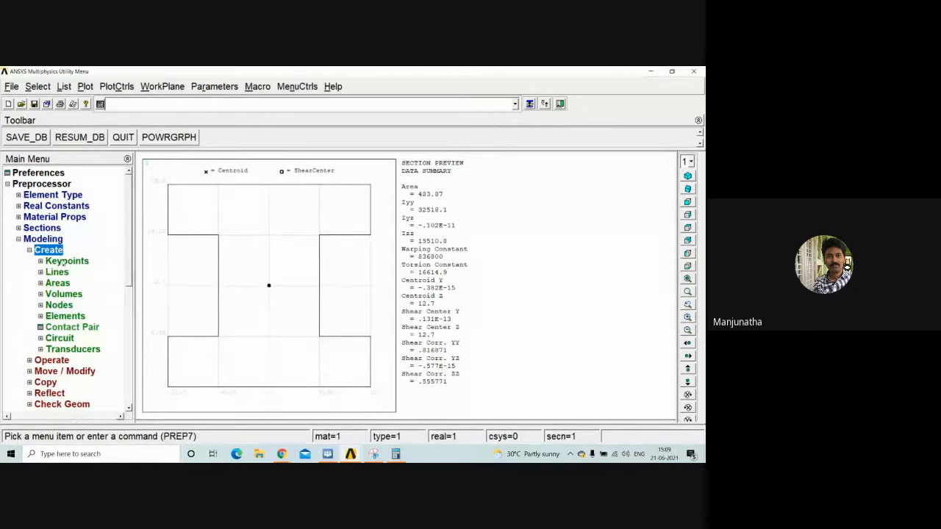
pyautogui.click(55, 261)
pyautogui.click(81, 284)
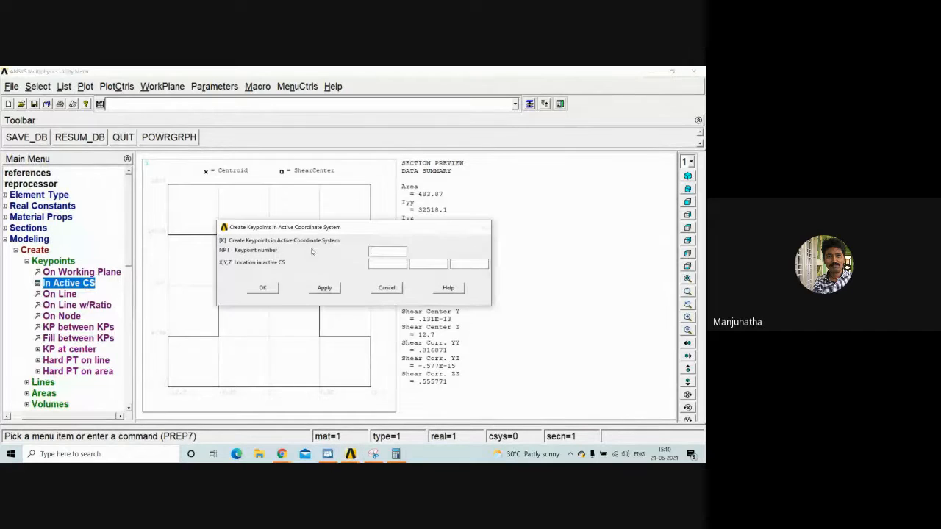
pyautogui.click(383, 253)
pyautogui.moveTo(379, 228); pyautogui.dragTo(363, 178)
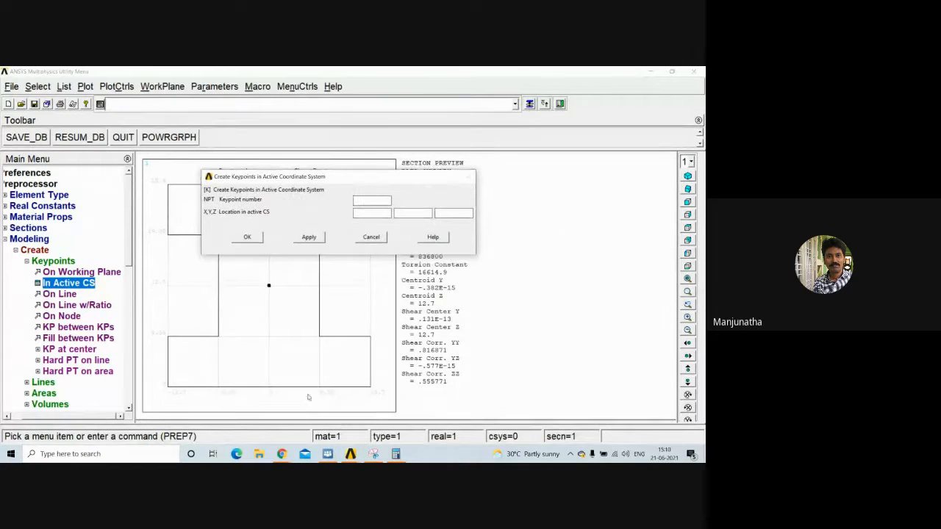
# Switch to the IDroo whiteboard and draw a straight green horizontal line below the load conversion notes to represent the beam
pyautogui.click(327, 454)
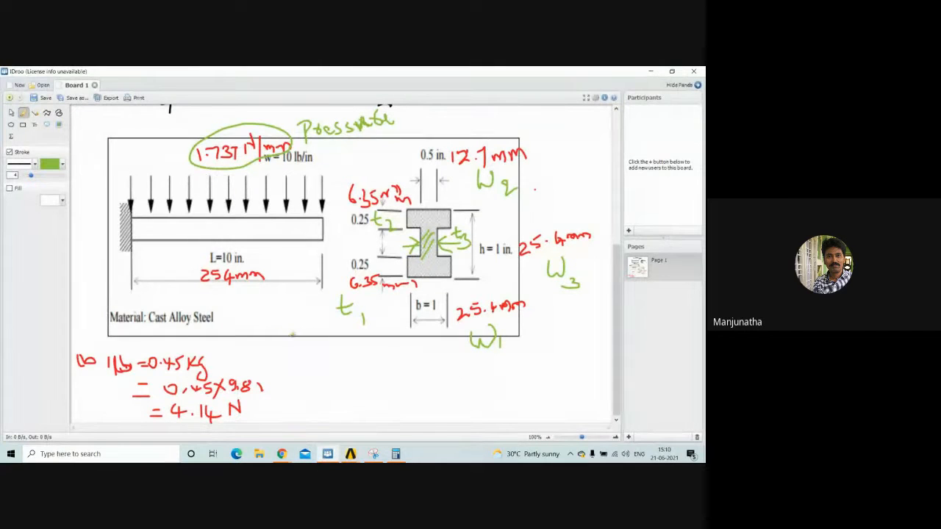
pyautogui.scroll(-1, 297, 346)
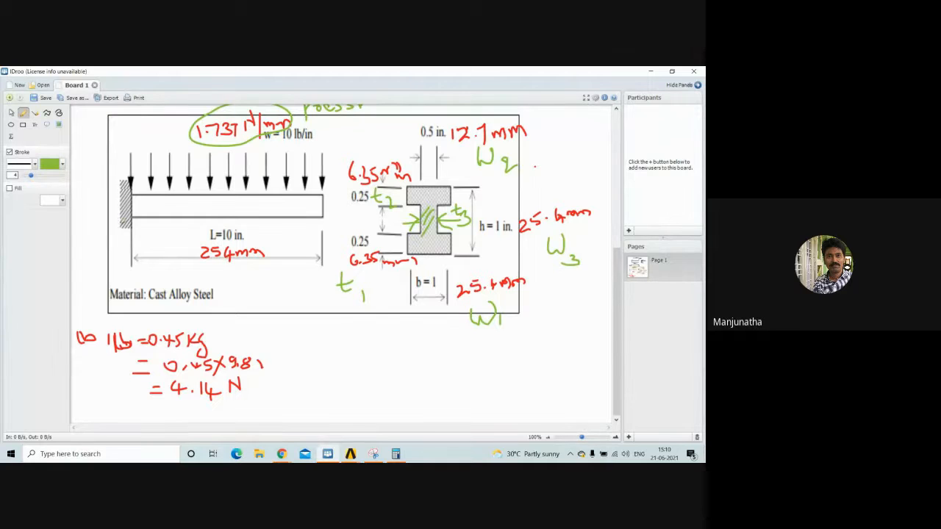
pyautogui.scroll(-1, 153, 325)
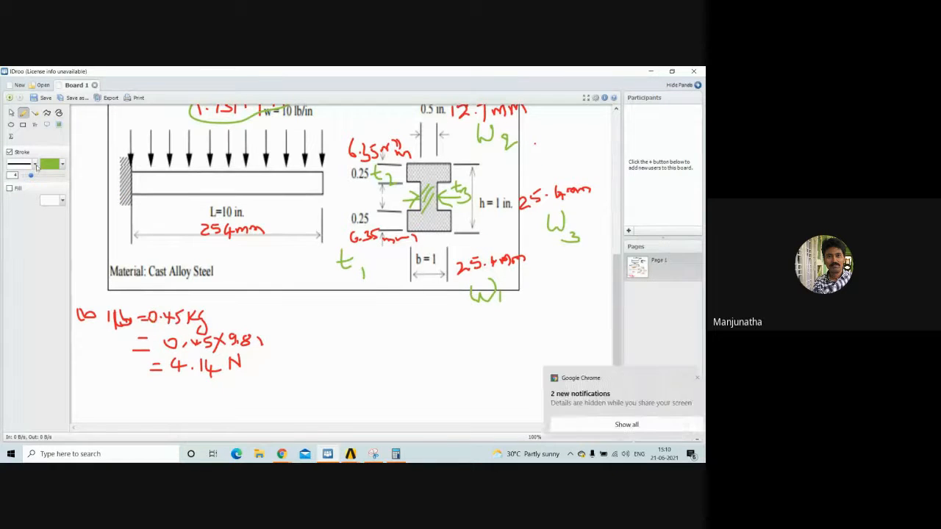
pyautogui.click(35, 112)
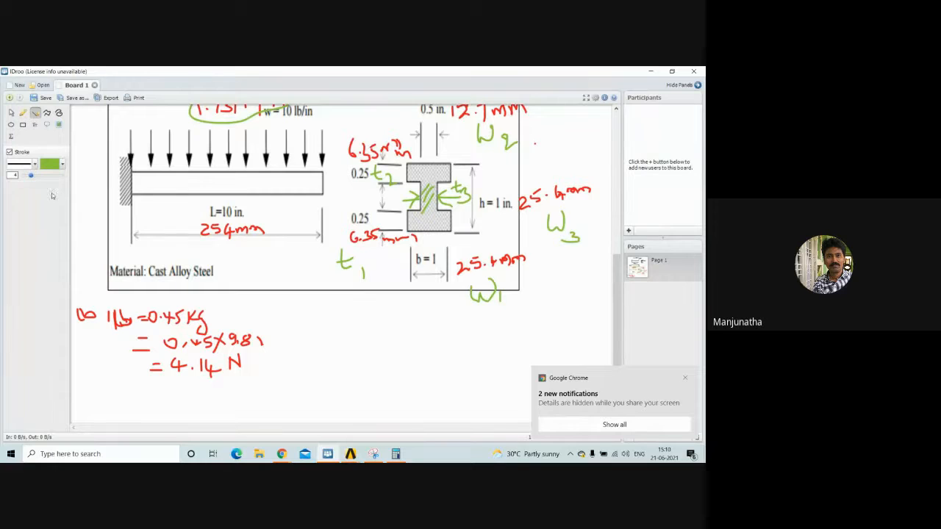
pyautogui.moveTo(134, 397)
pyautogui.mouseDown()
pyautogui.moveTo(235, 388)
pyautogui.moveTo(330, 397)
pyautogui.mouseUp()
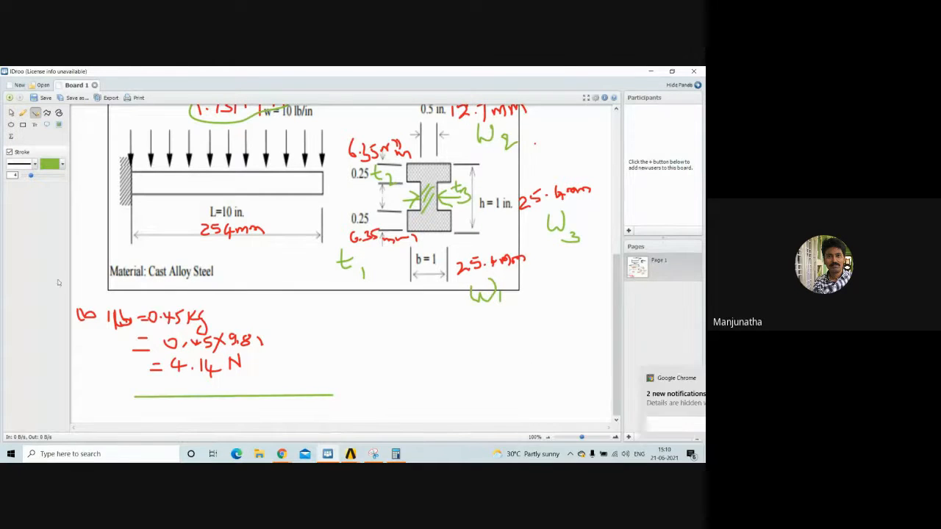
# Change the stroke colour to red and draw a small freehand circle around each end of the green beam line
pyautogui.click(53, 164)
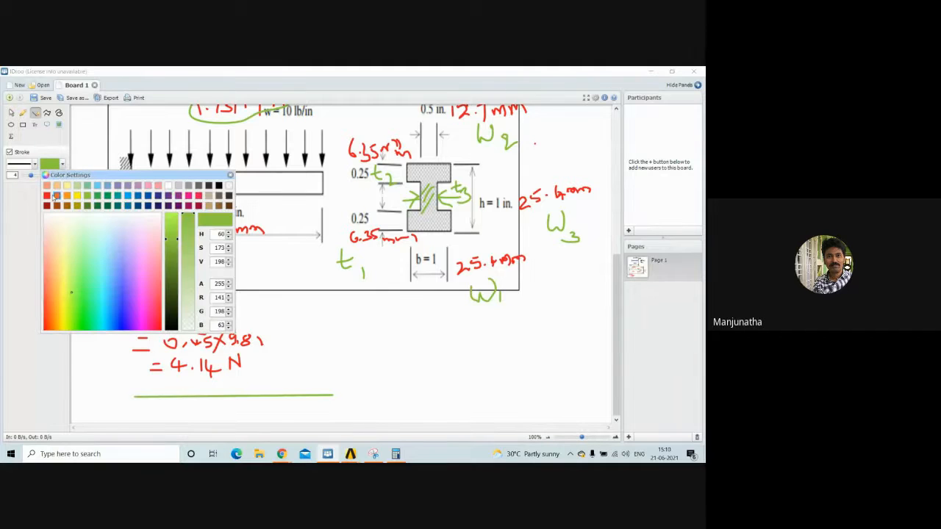
pyautogui.click(47, 195)
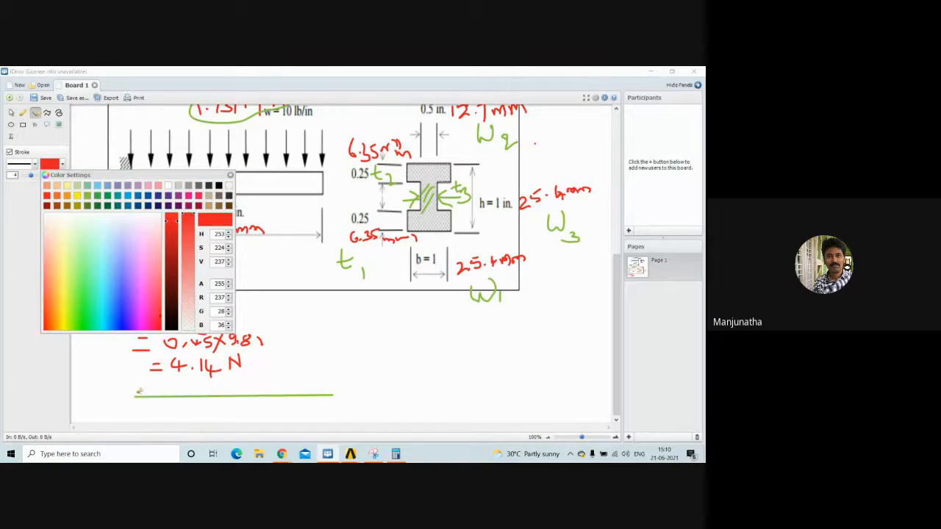
pyautogui.moveTo(136, 394); pyautogui.dragTo(133, 400)
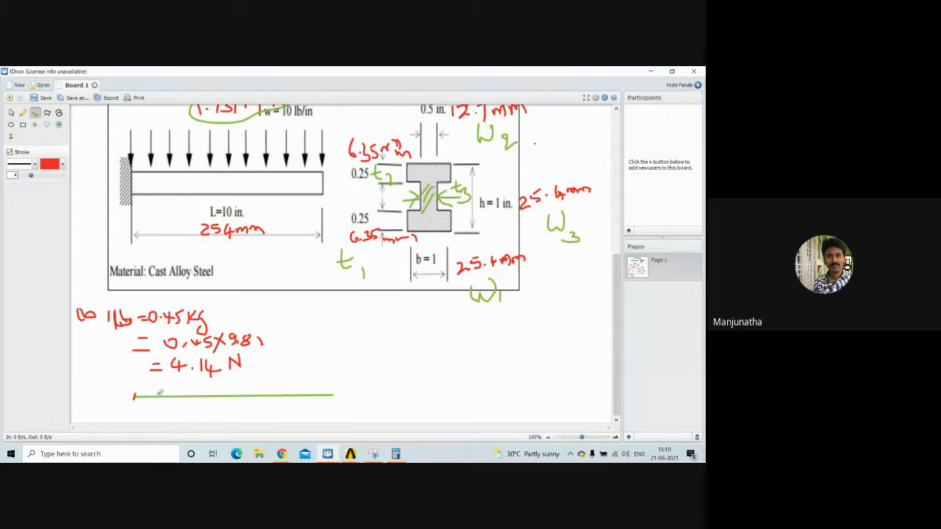
pyautogui.hotkey('ctrl', 'z')
pyautogui.click(22, 113)
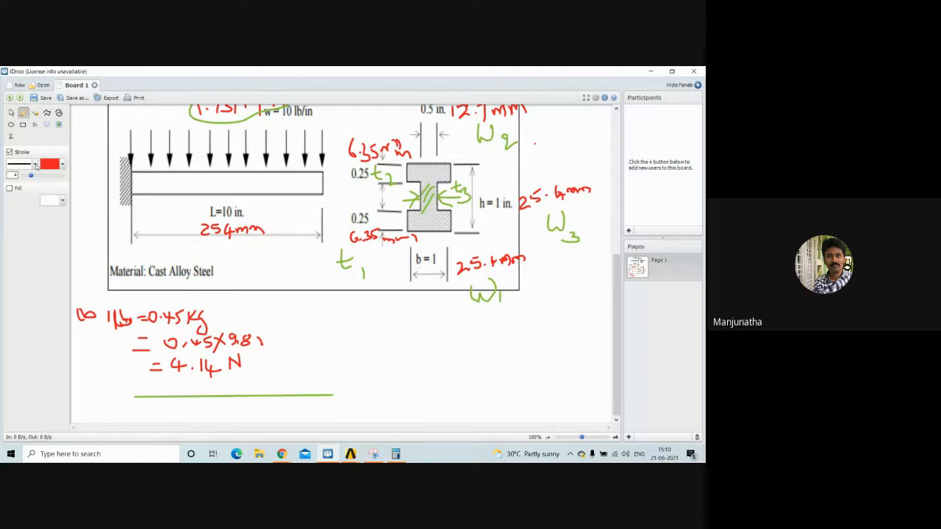
pyautogui.moveTo(136, 393); pyautogui.dragTo(137, 394)
pyautogui.moveTo(332, 390)
pyautogui.mouseDown()
pyautogui.moveTo(338, 403)
pyautogui.moveTo(333, 391)
pyautogui.mouseUp()
# Draw a short vertical red line down from each beam end and add a handwritten mark beside each end
pyautogui.moveTo(135, 401); pyautogui.dragTo(136, 420)
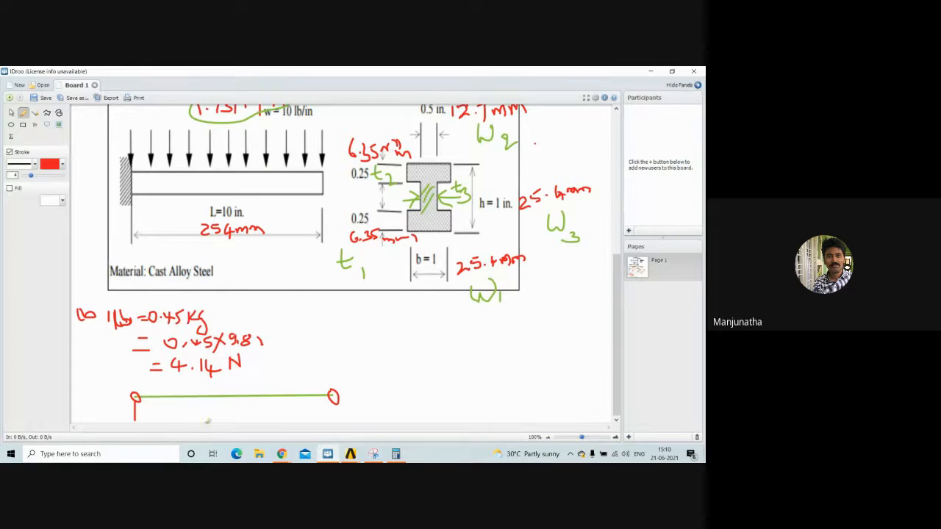
pyautogui.moveTo(333, 400); pyautogui.dragTo(334, 422)
pyautogui.moveTo(110, 393); pyautogui.dragTo(110, 402)
pyautogui.moveTo(347, 386)
pyautogui.mouseDown()
pyautogui.moveTo(344, 396)
pyautogui.moveTo(358, 395)
pyautogui.mouseUp()
# Return to ANSYS and create keypoint 1 at the origin and keypoint 2 at the beam's free end along the X axis
pyautogui.moveTo(351, 455)
pyautogui.click(401, 411)
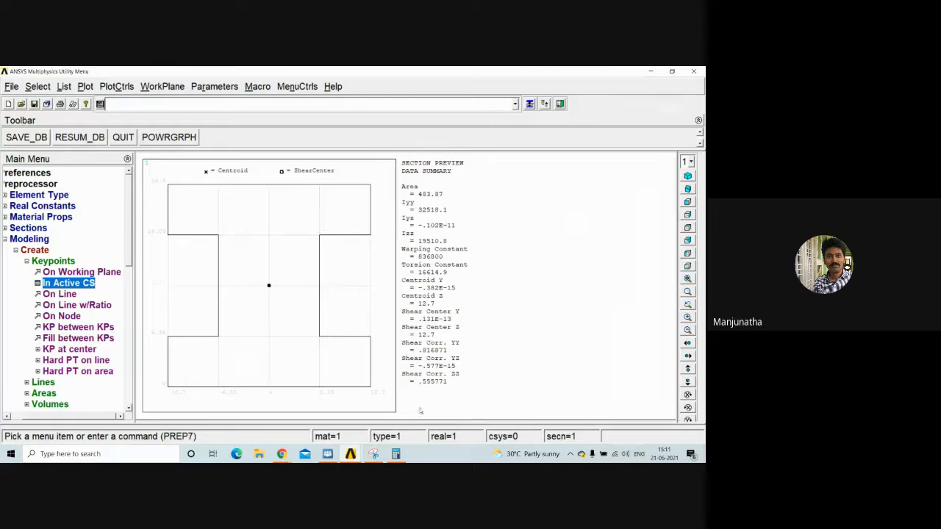
pyautogui.click(530, 107)
pyautogui.click(371, 202)
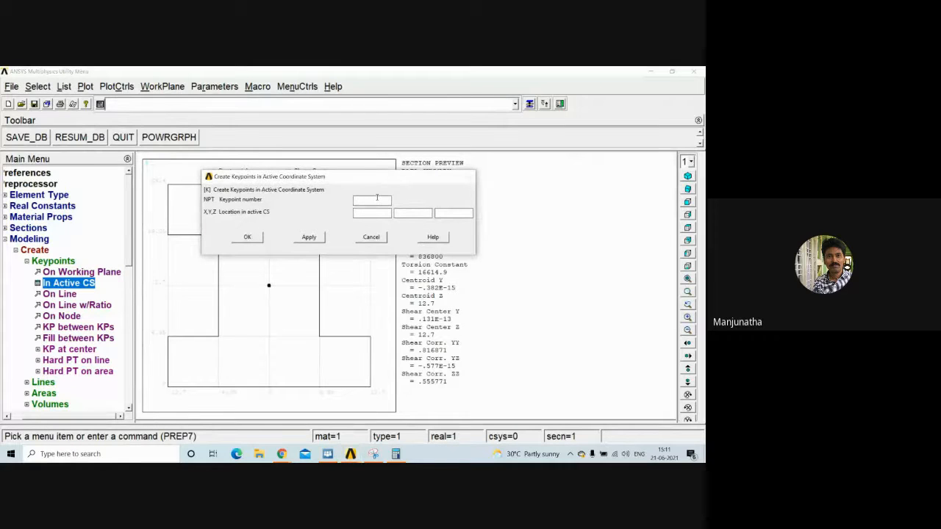
pyautogui.write('1')
pyautogui.click(322, 238)
pyautogui.doubleClick(354, 202)
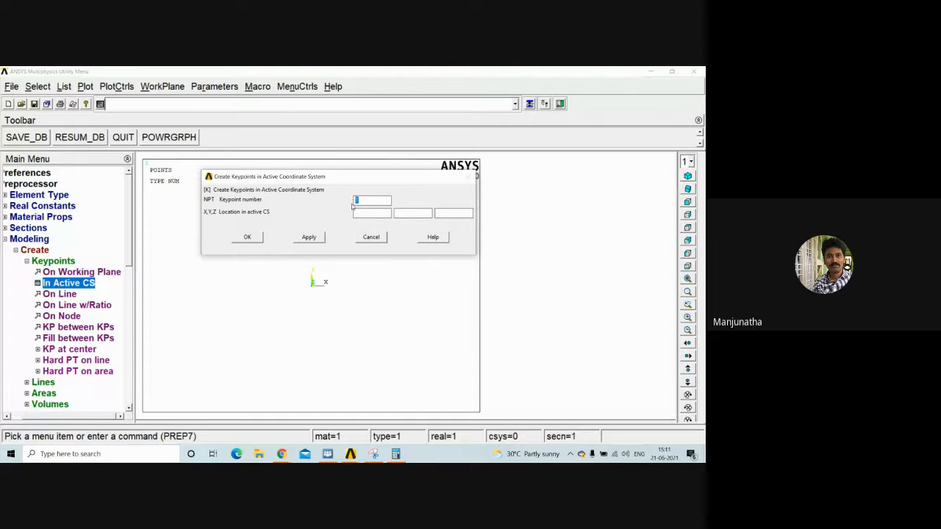
pyautogui.write('22')
pyautogui.click(248, 238)
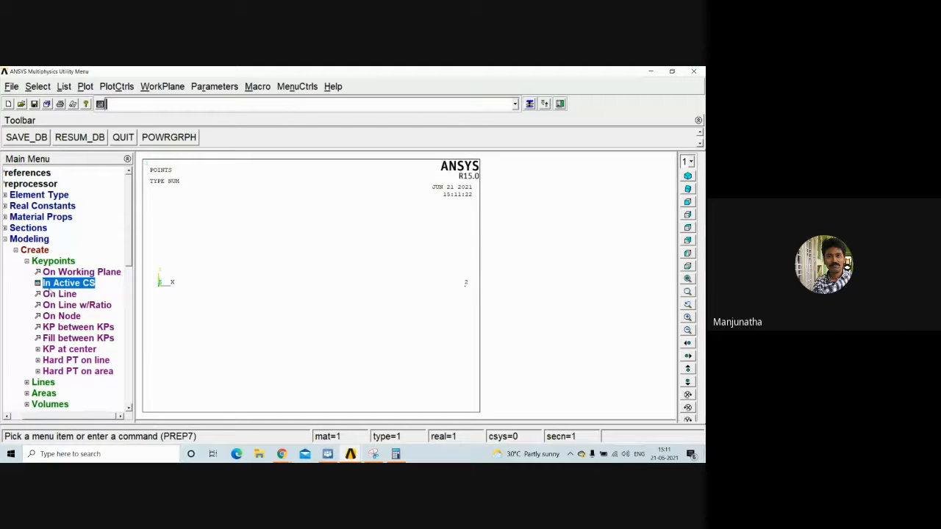
# Create a straight line from keypoint 1 to keypoint 2 to represent the beam
pyautogui.click(53, 263)
pyautogui.click(49, 251)
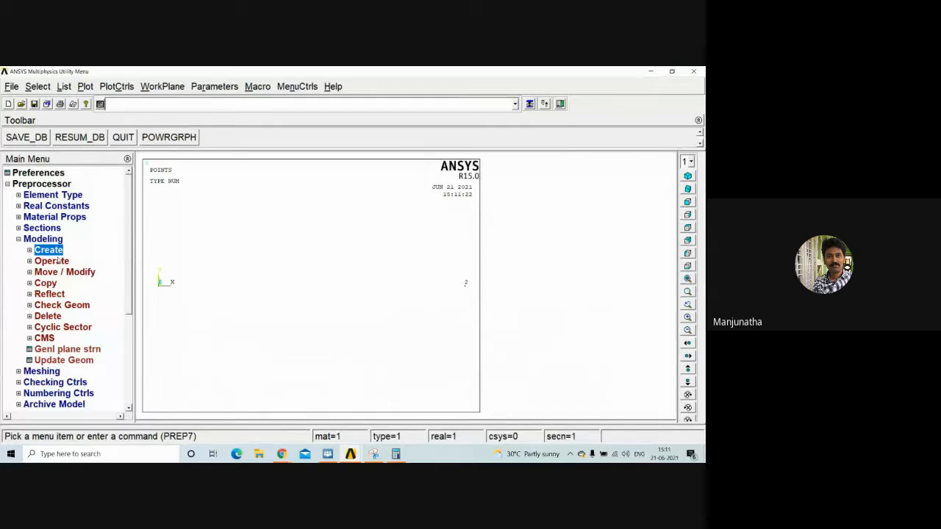
pyautogui.click(49, 251)
pyautogui.click(60, 272)
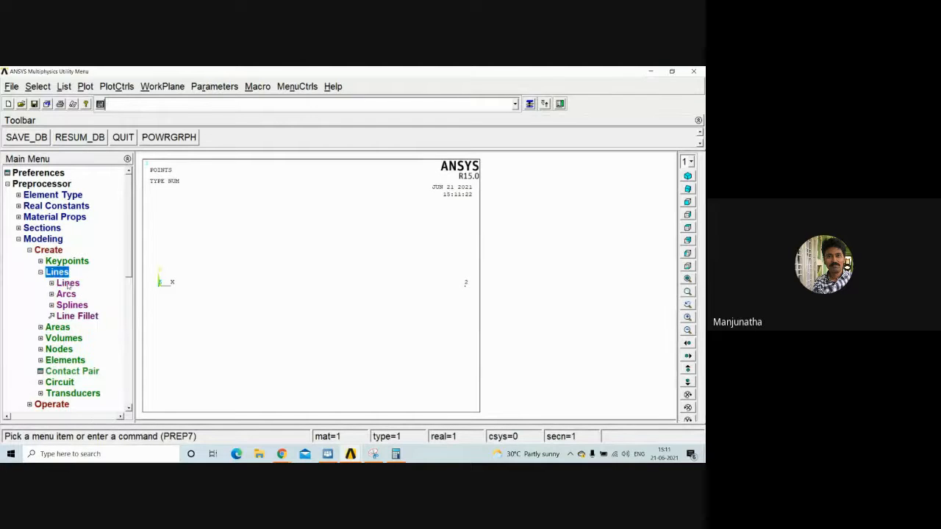
pyautogui.click(68, 284)
pyautogui.click(78, 294)
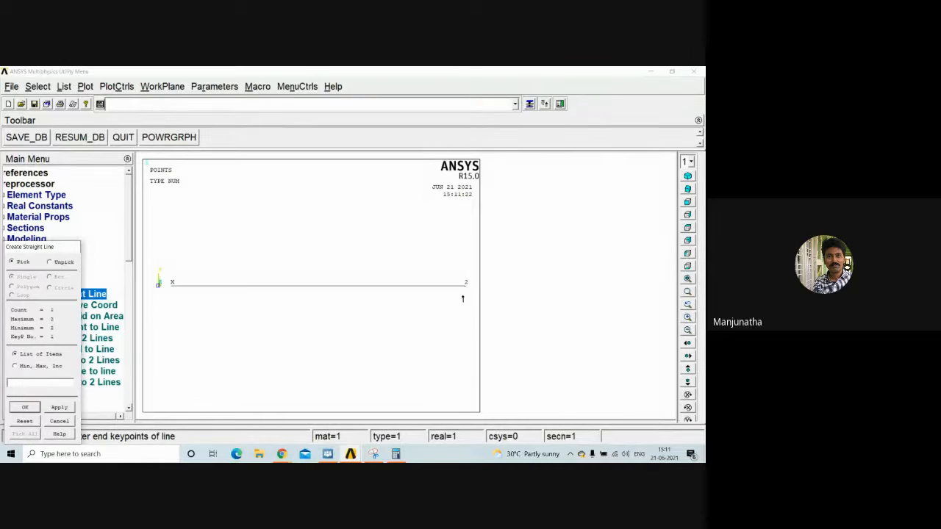
pyautogui.click(464, 292)
pyautogui.click(25, 407)
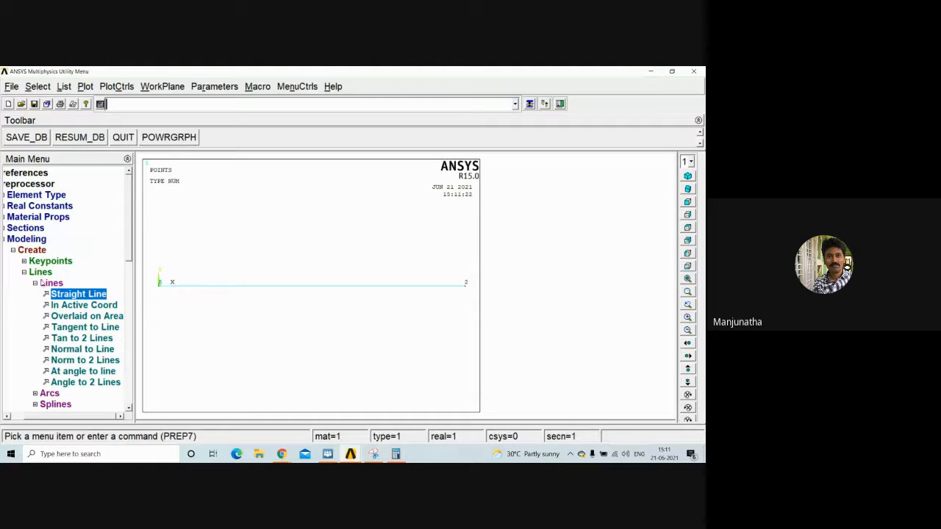
# Assign a manual mesh size of 50 element divisions to the picked beam line
pyautogui.click(35, 283)
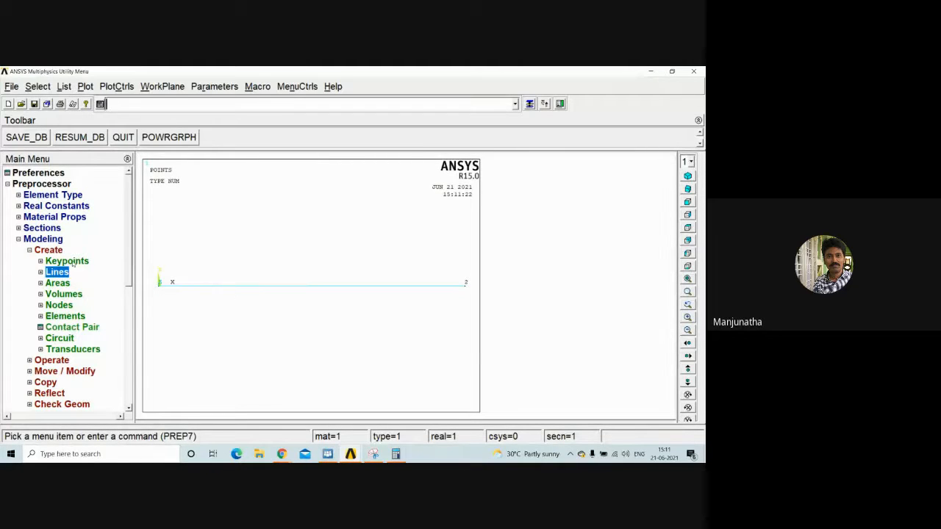
pyautogui.click(36, 254)
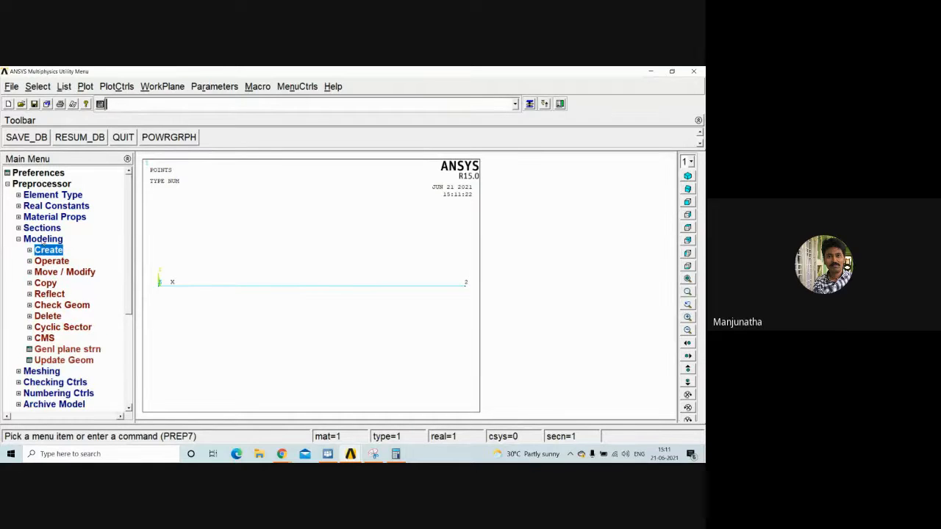
pyautogui.click(43, 239)
pyautogui.click(41, 251)
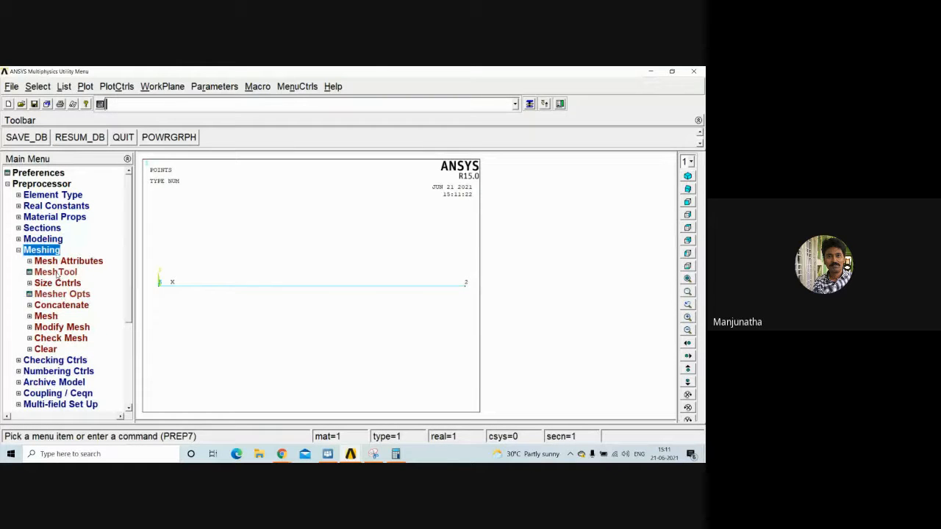
pyautogui.click(58, 283)
pyautogui.click(70, 305)
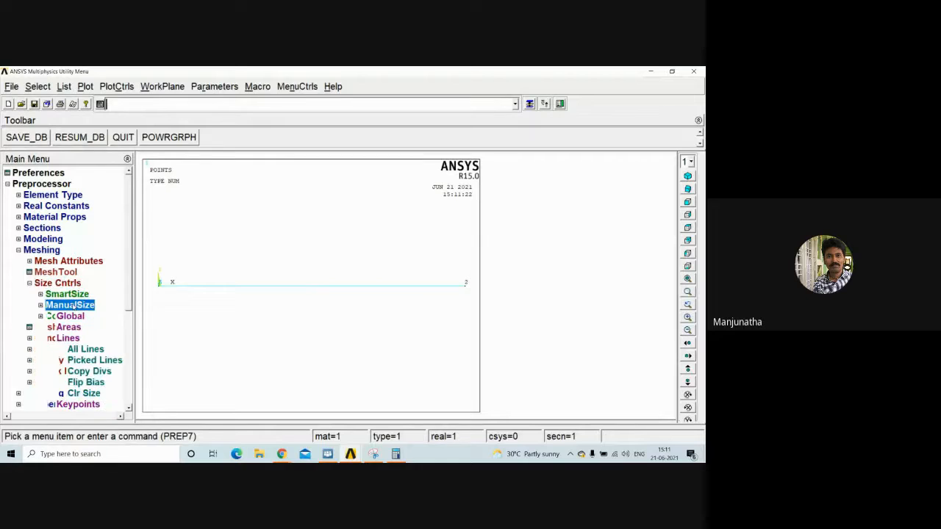
pyautogui.click(74, 339)
pyautogui.click(73, 339)
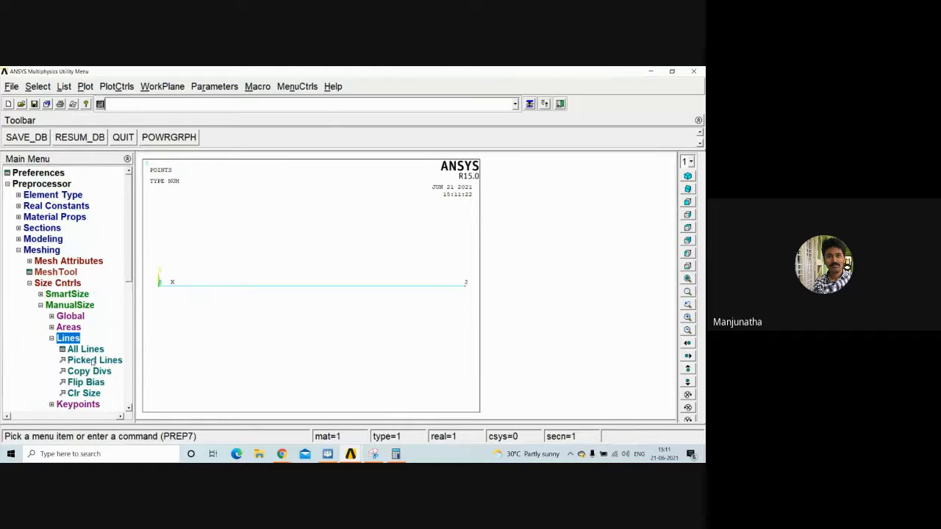
pyautogui.click(93, 361)
pyautogui.moveTo(56, 248); pyautogui.dragTo(75, 160)
pyautogui.click(319, 287)
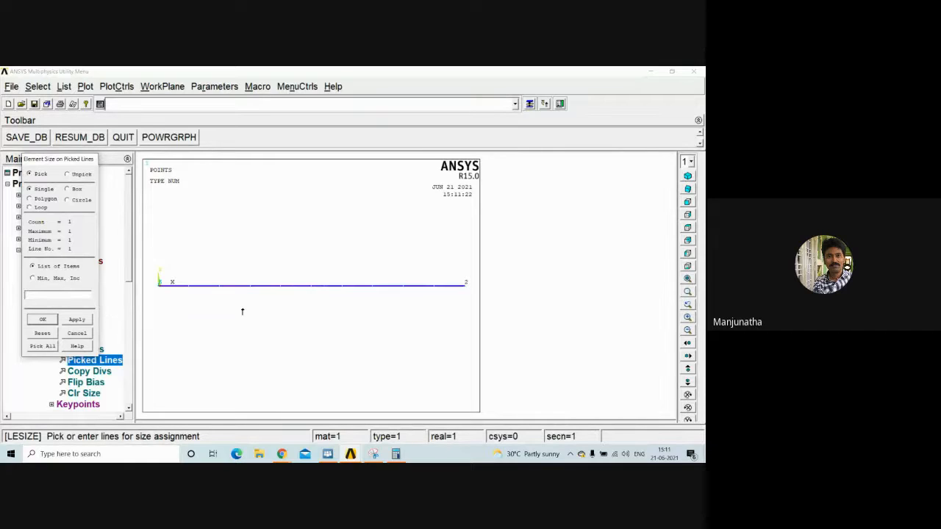
pyautogui.click(43, 320)
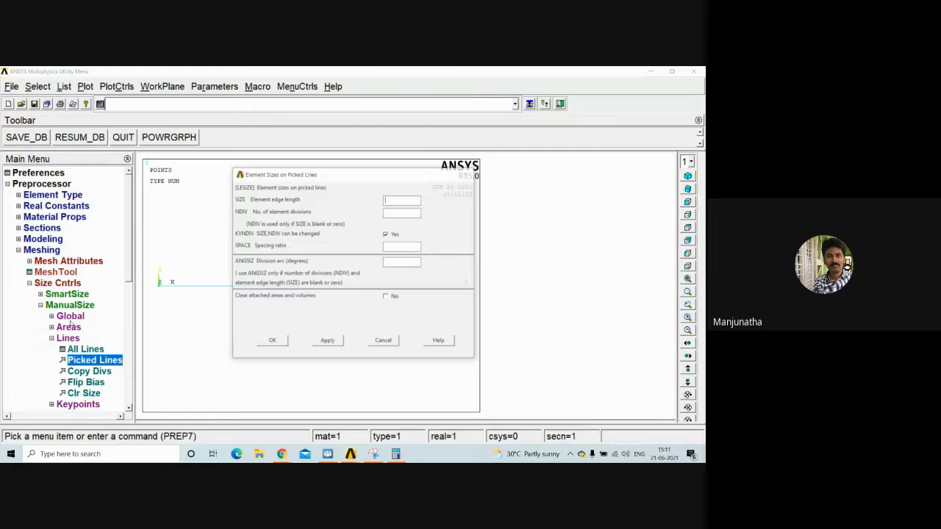
pyautogui.click(396, 214)
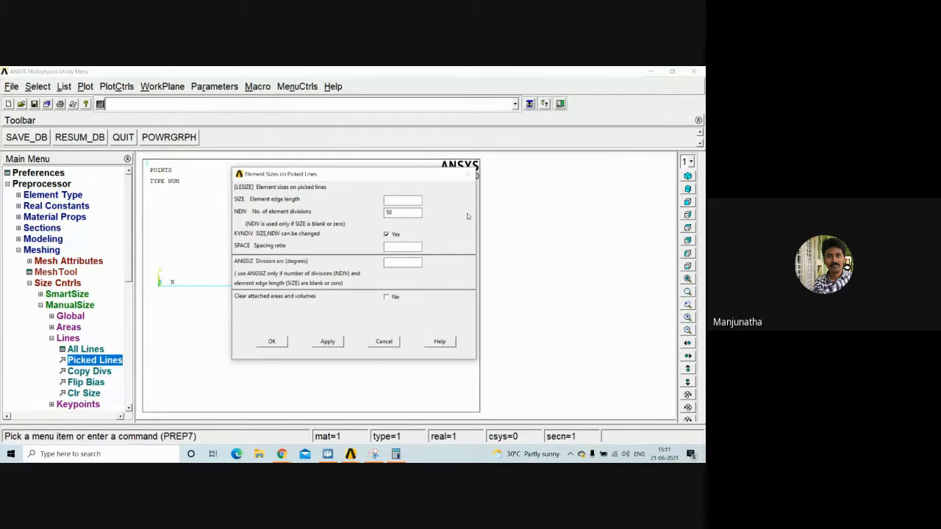
pyautogui.click(272, 341)
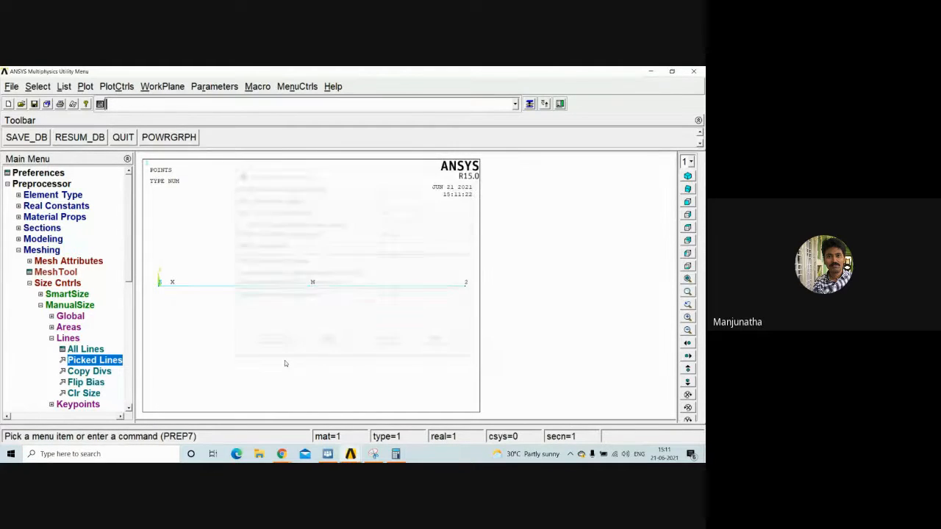
# Mesh the beam line using the assigned element divisions
pyautogui.click(59, 285)
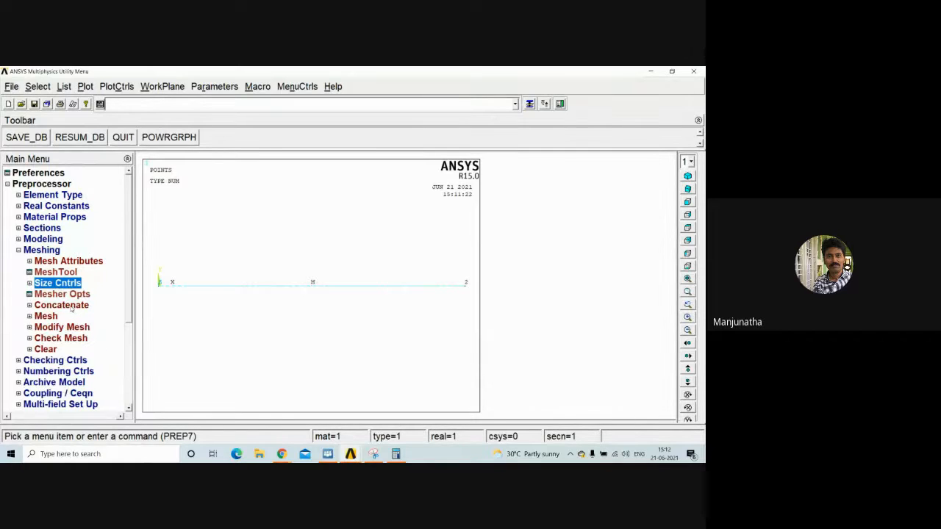
pyautogui.click(62, 315)
pyautogui.click(64, 340)
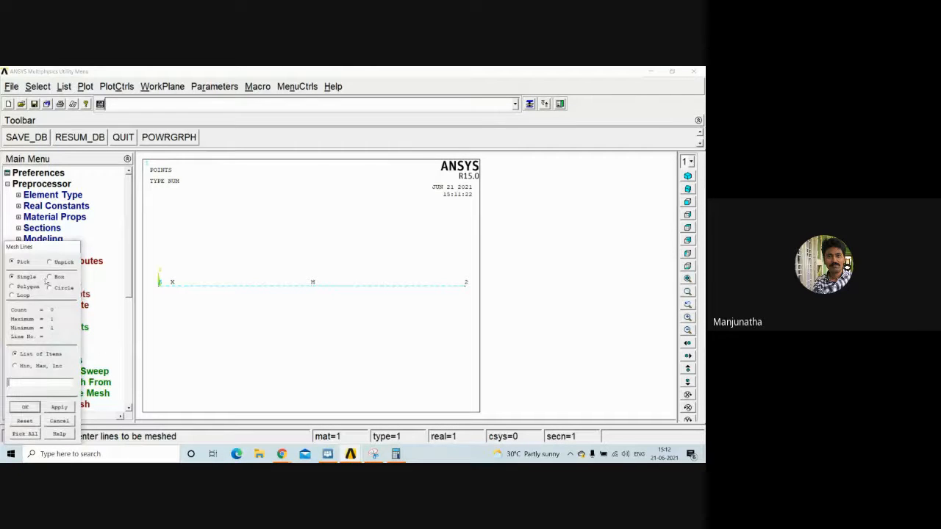
pyautogui.click(43, 377)
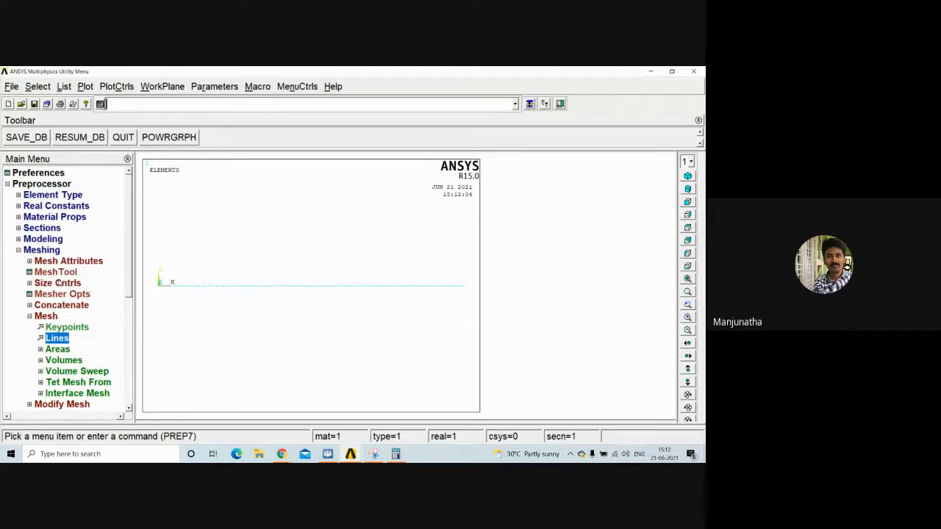
pyautogui.click(34, 249)
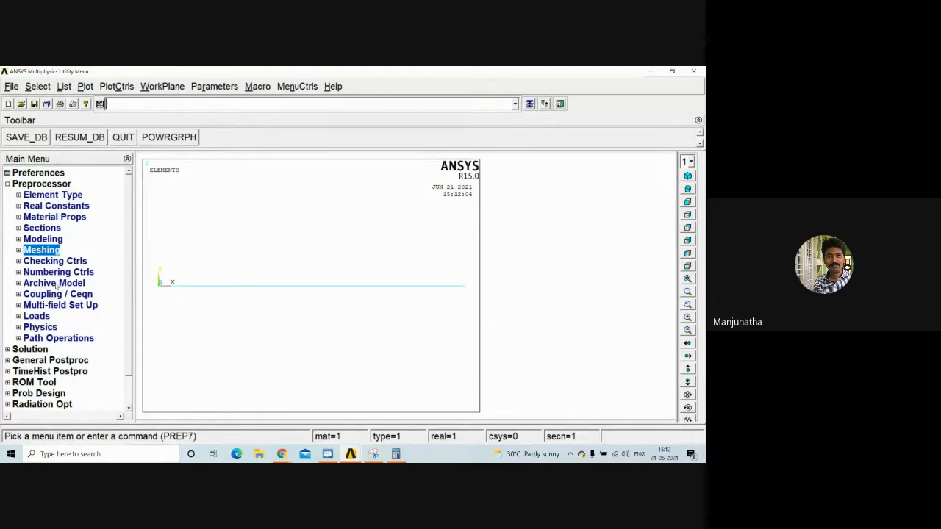
# Constrain all degrees of freedom at keypoint 1, the beam's fixed end, as a structural displacement load
pyautogui.click(31, 350)
pyautogui.click(59, 217)
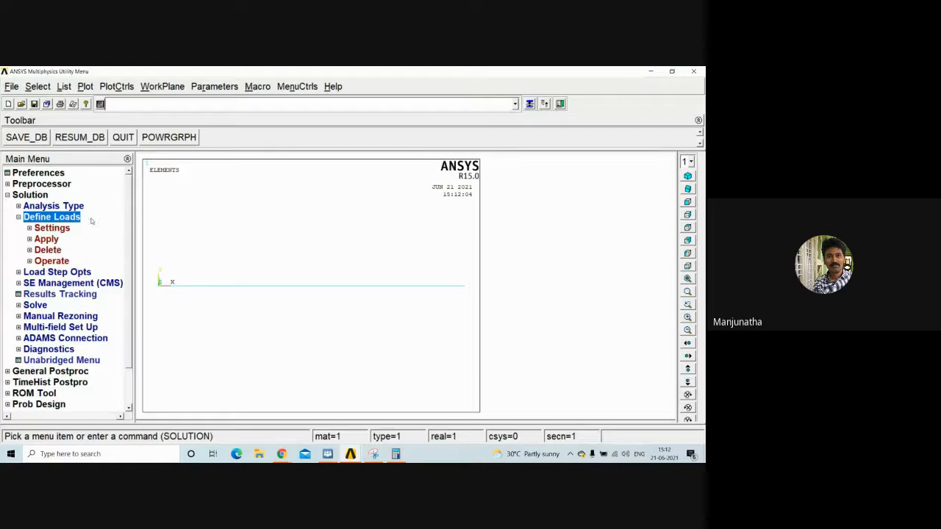
pyautogui.click(46, 239)
pyautogui.click(65, 250)
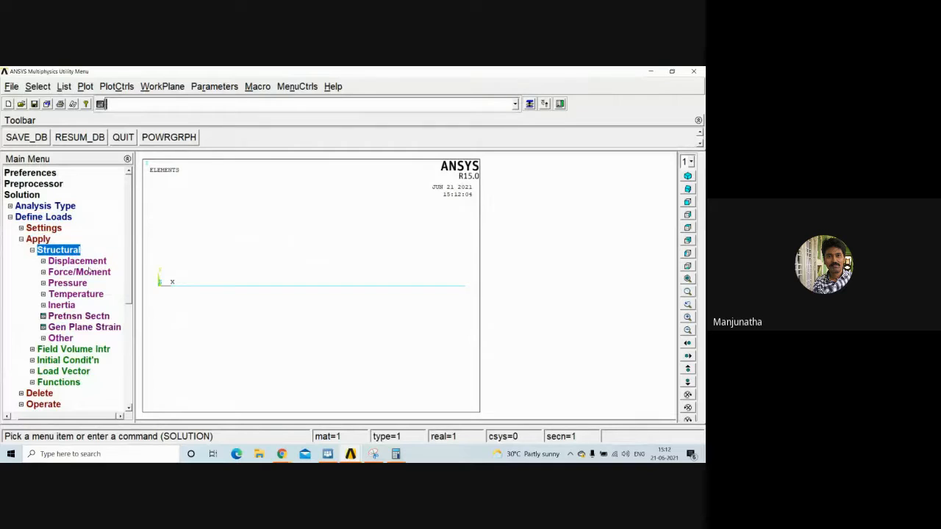
pyautogui.click(82, 261)
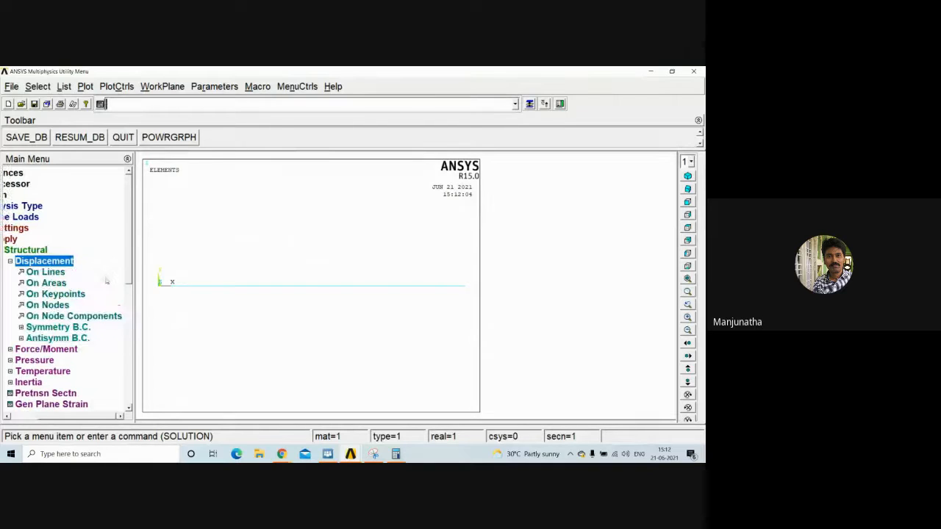
pyautogui.click(59, 296)
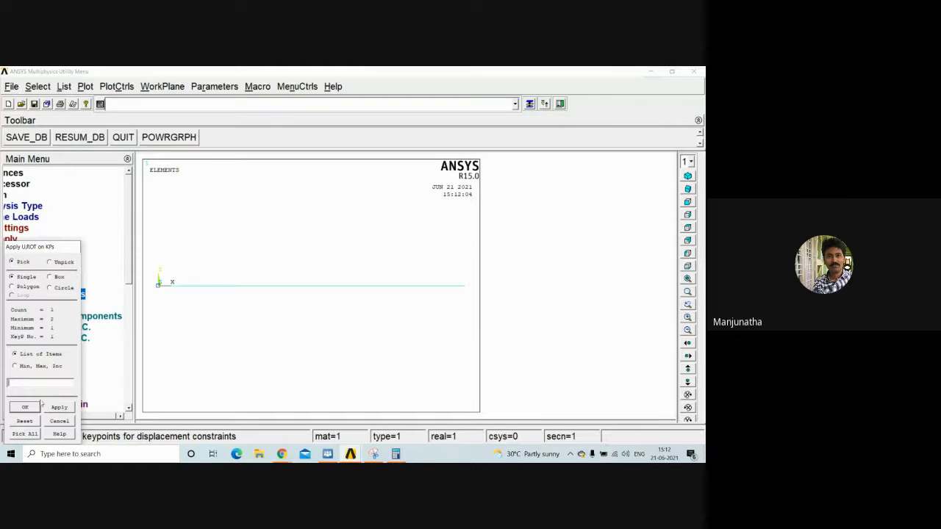
pyautogui.click(25, 409)
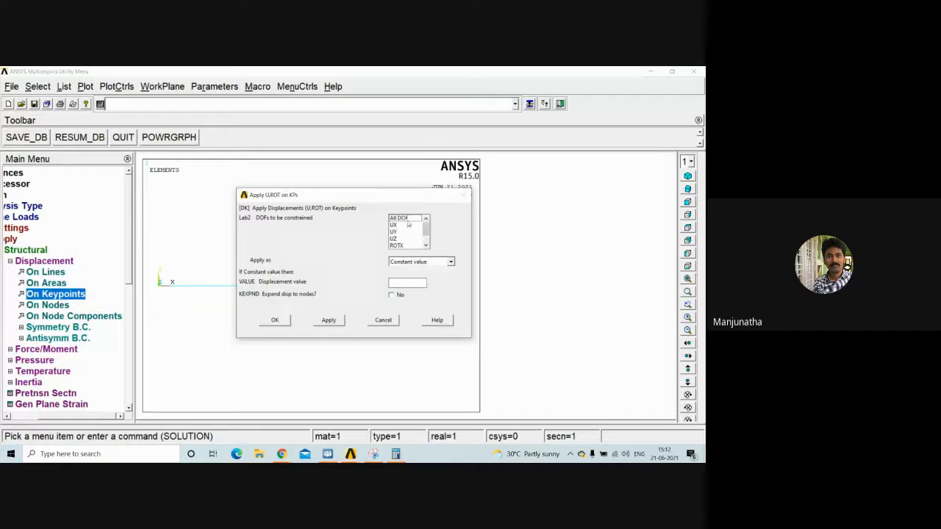
pyautogui.click(407, 219)
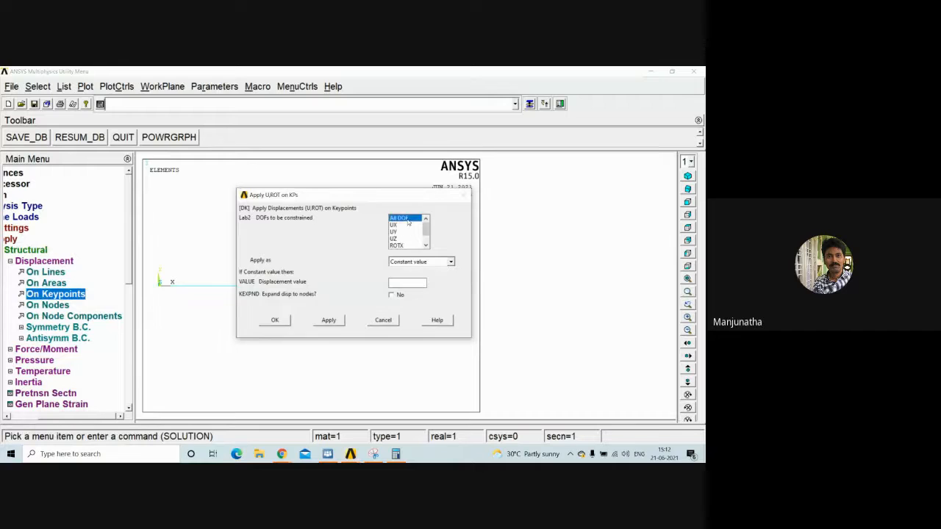
pyautogui.click(275, 321)
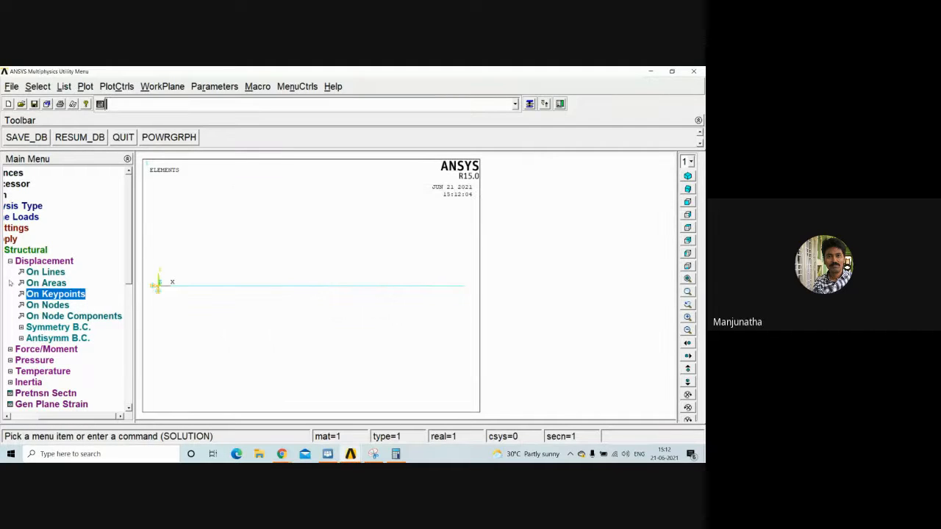
pyautogui.click(37, 264)
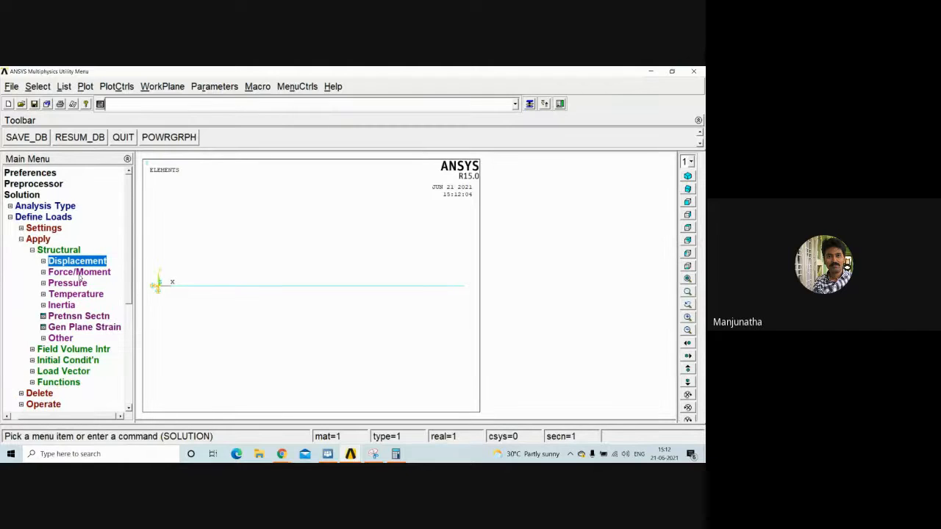
pyautogui.click(79, 273)
pyautogui.click(70, 284)
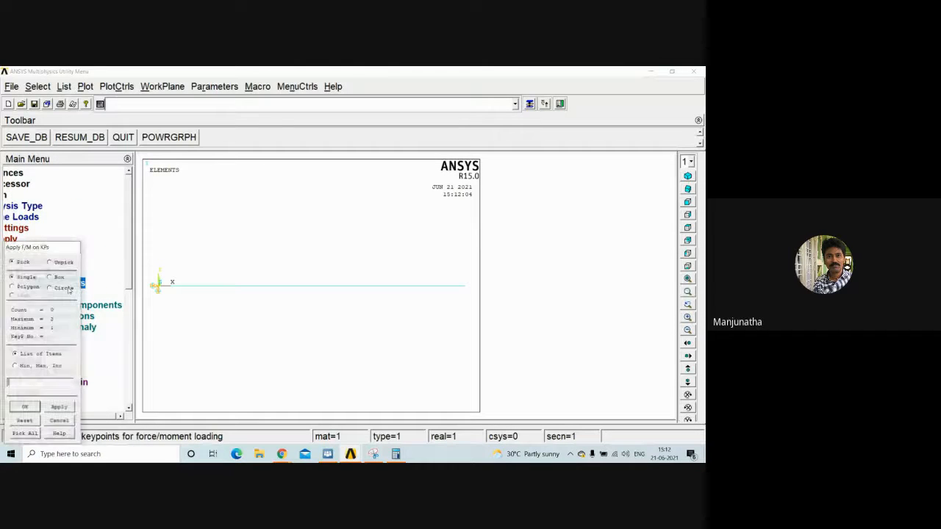
pyautogui.moveTo(66, 250); pyautogui.dragTo(106, 183)
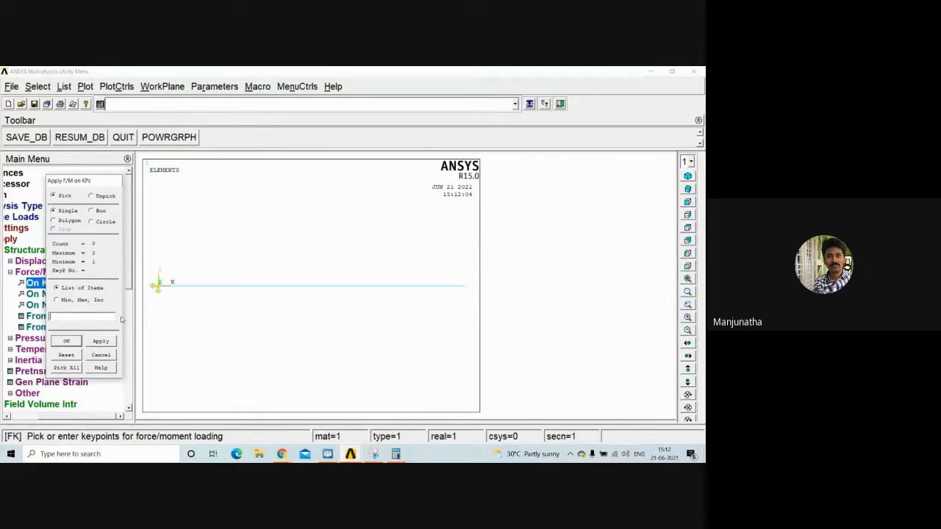
pyautogui.click(110, 356)
pyautogui.click(55, 272)
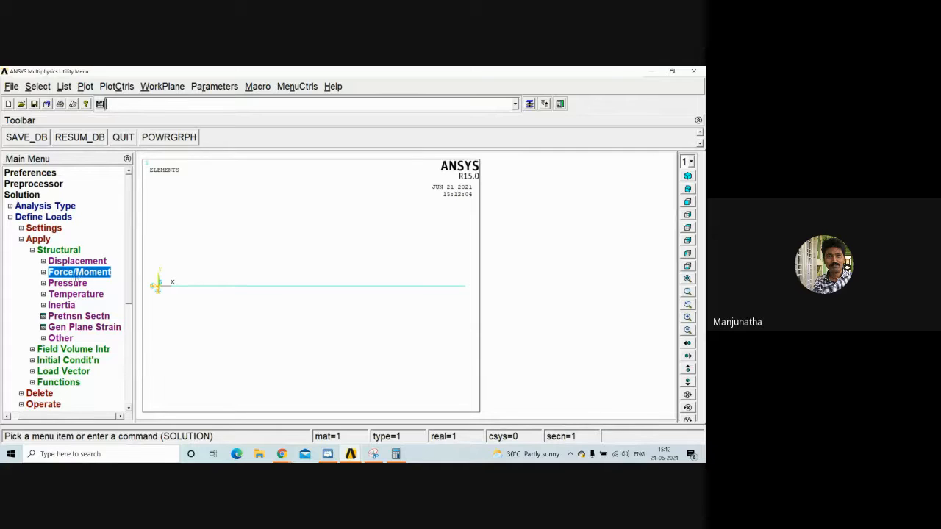
# Start a structural pressure load on beams and box-pick all 50 beam elements along the line
pyautogui.click(67, 283)
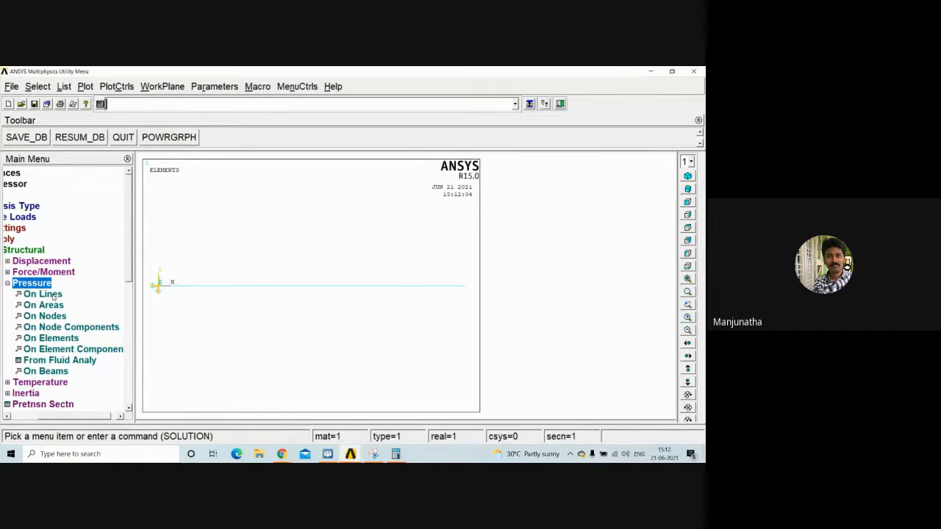
pyautogui.click(62, 373)
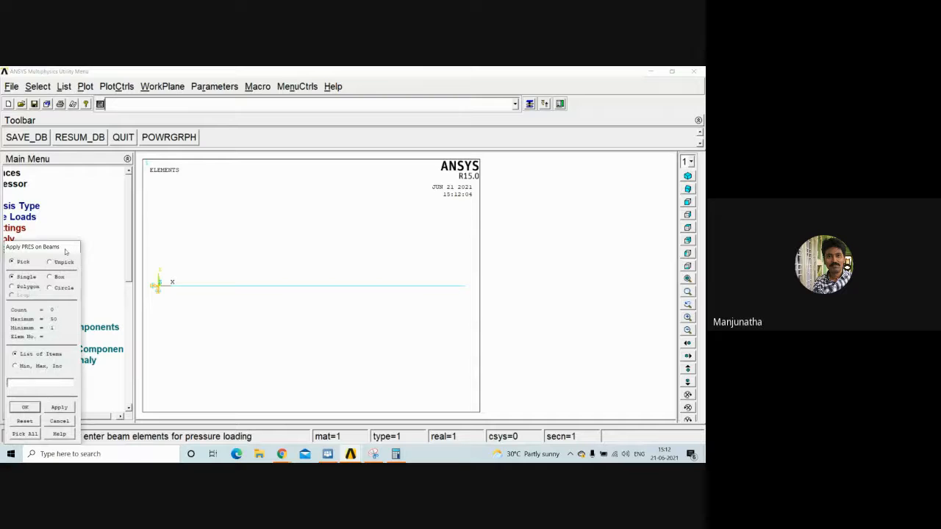
pyautogui.moveTo(70, 250); pyautogui.dragTo(81, 158)
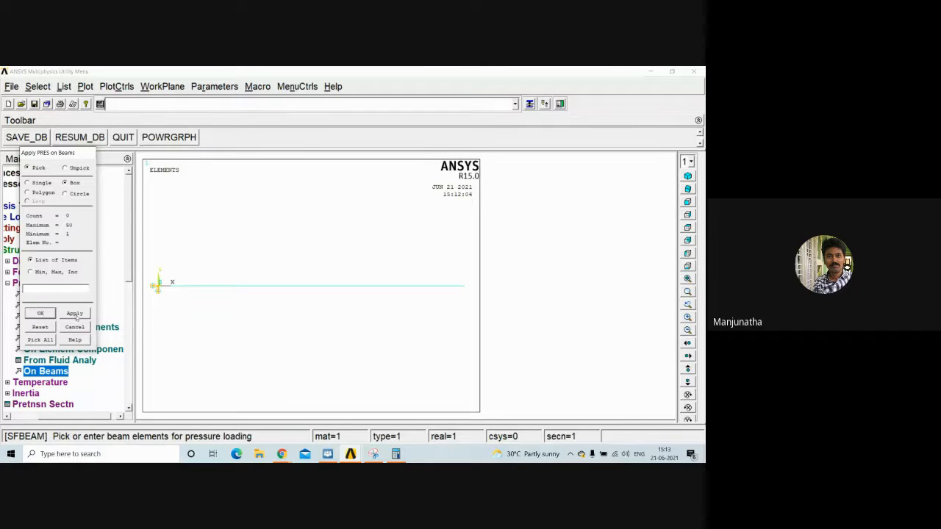
pyautogui.click(41, 314)
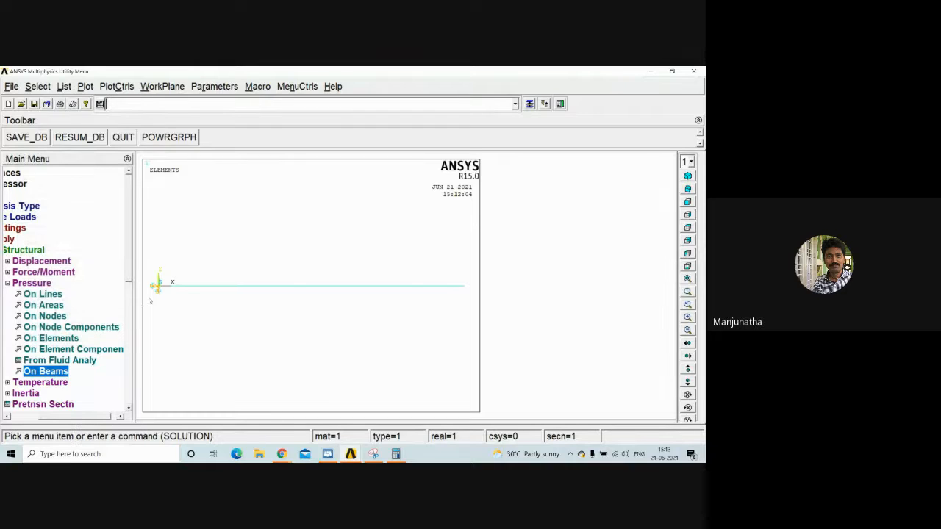
pyautogui.click(64, 372)
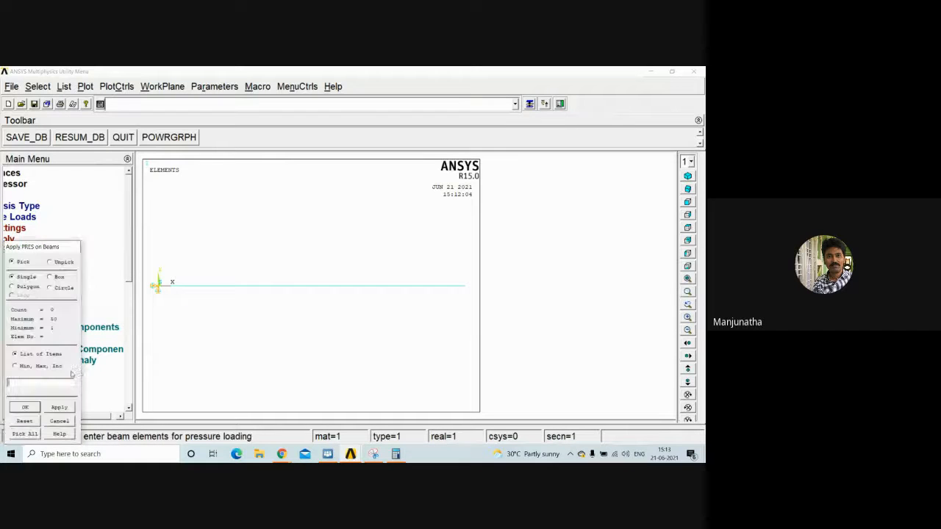
pyautogui.click(80, 210)
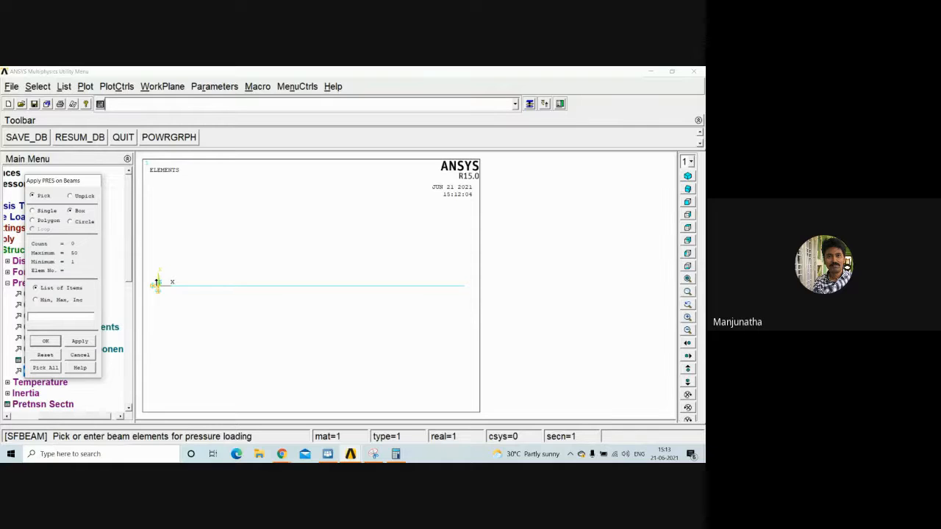
pyautogui.moveTo(156, 283)
pyautogui.mouseDown()
pyautogui.moveTo(163, 297)
pyautogui.moveTo(352, 304)
pyautogui.moveTo(467, 295)
pyautogui.mouseUp()
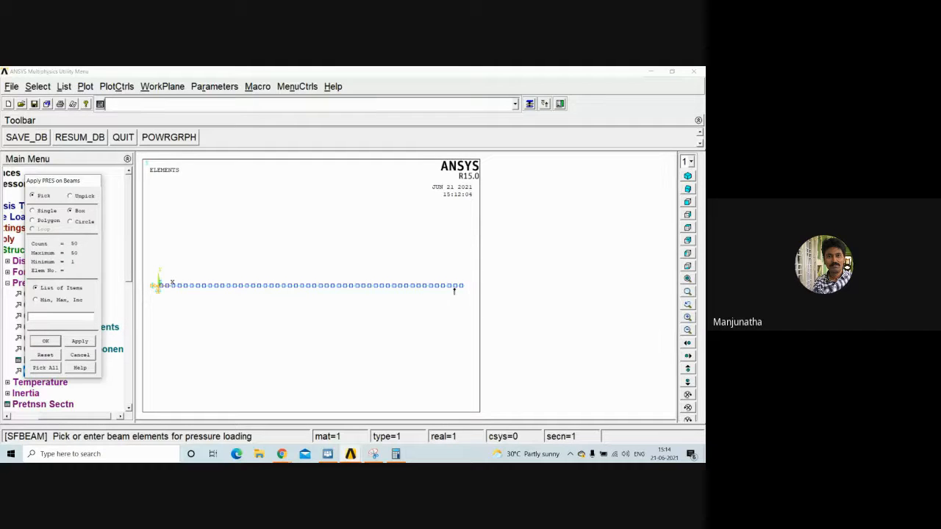
pyautogui.click(46, 343)
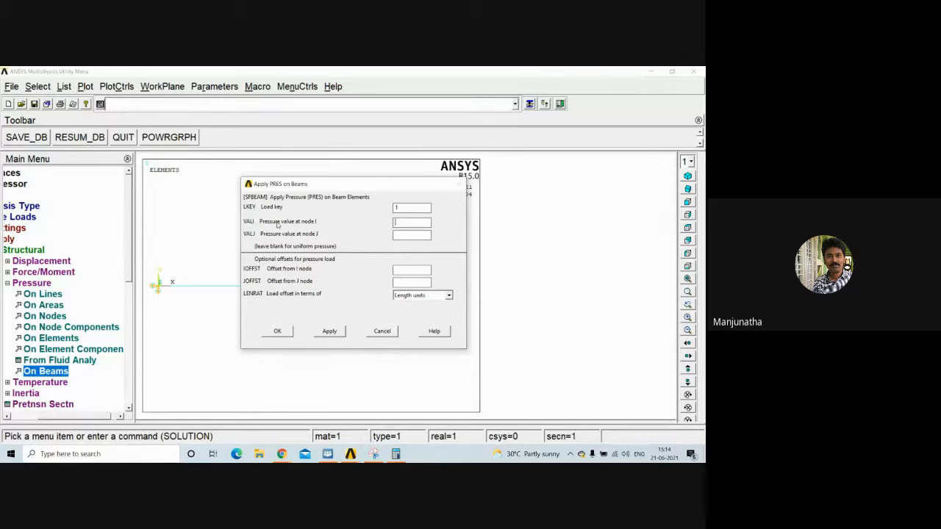
# Set the beam pressure's load key to 2 and begin the pressure value at node I with 1
pyautogui.doubleClick(412, 209)
pyautogui.write('2')
pyautogui.click(430, 219)
pyautogui.write('1')
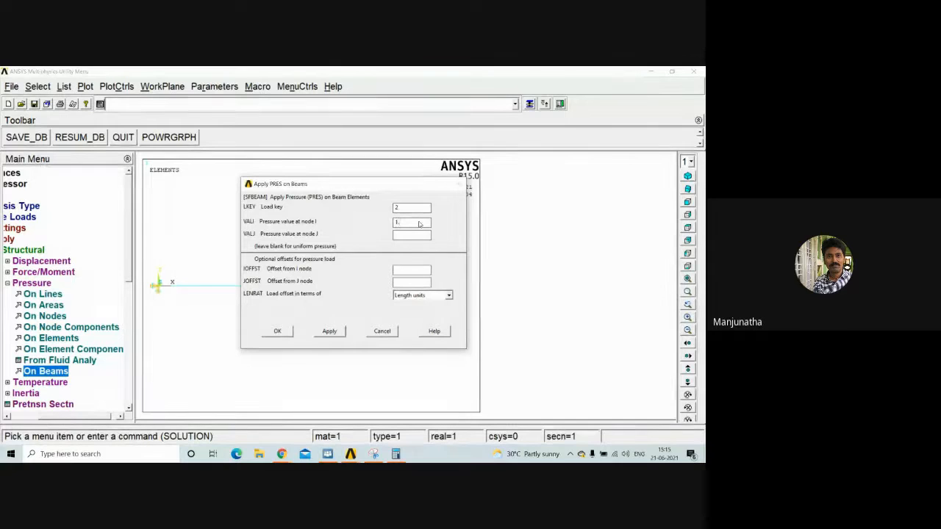
# Check the distributed load on the IDroo board, return to ANSYS and complete the node I pressure as 1.737
pyautogui.click(327, 453)
pyautogui.scroll(3, 317, 280)
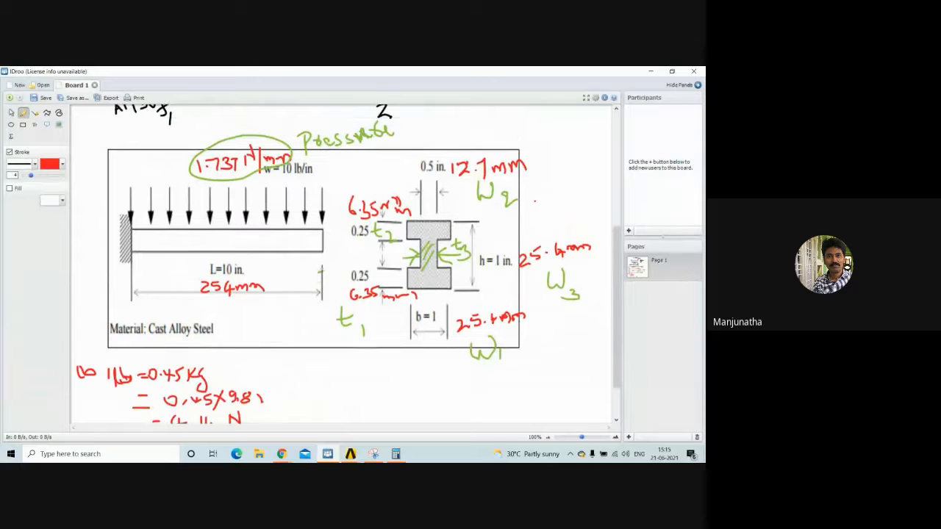
pyautogui.moveTo(352, 454)
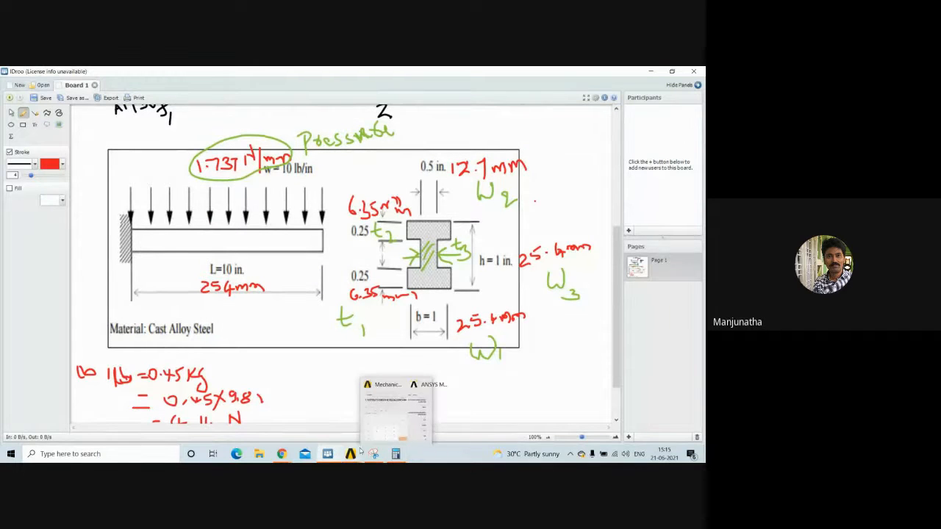
pyautogui.click(353, 455)
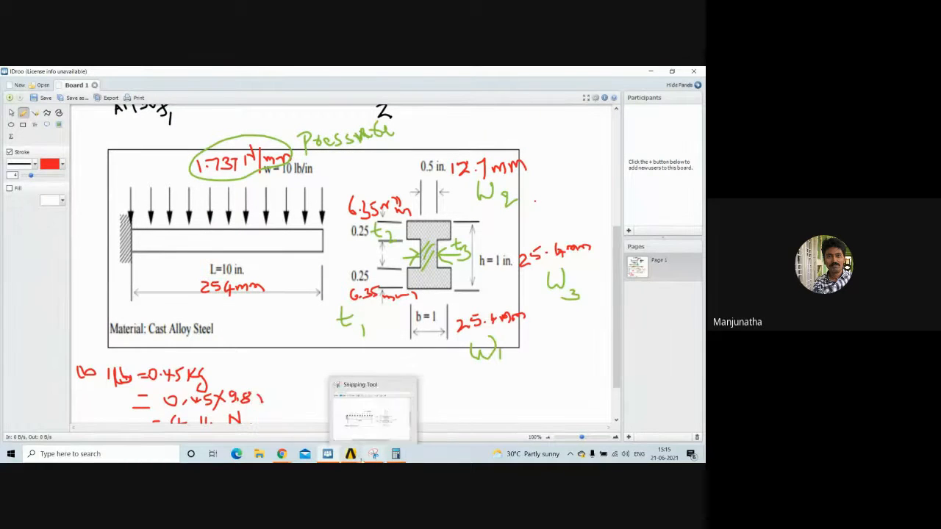
pyautogui.click(397, 409)
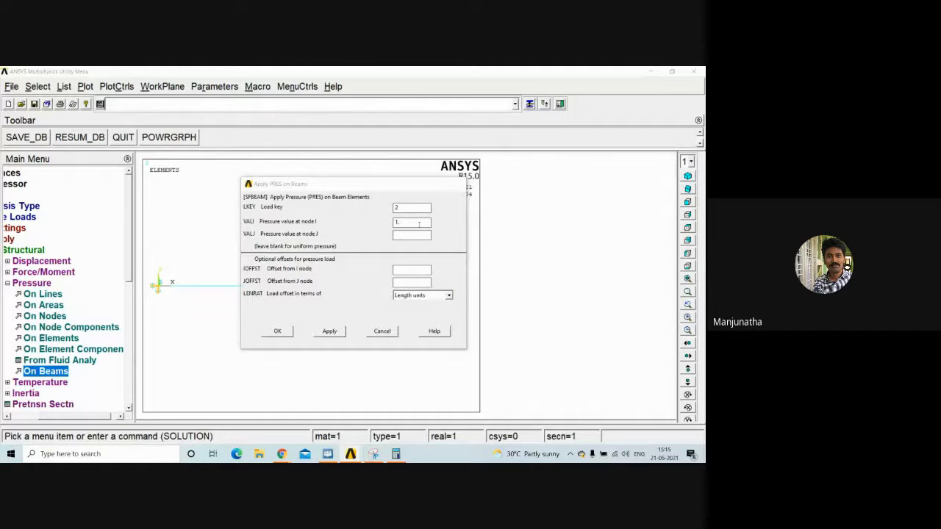
pyautogui.click(419, 224)
pyautogui.write('.737')
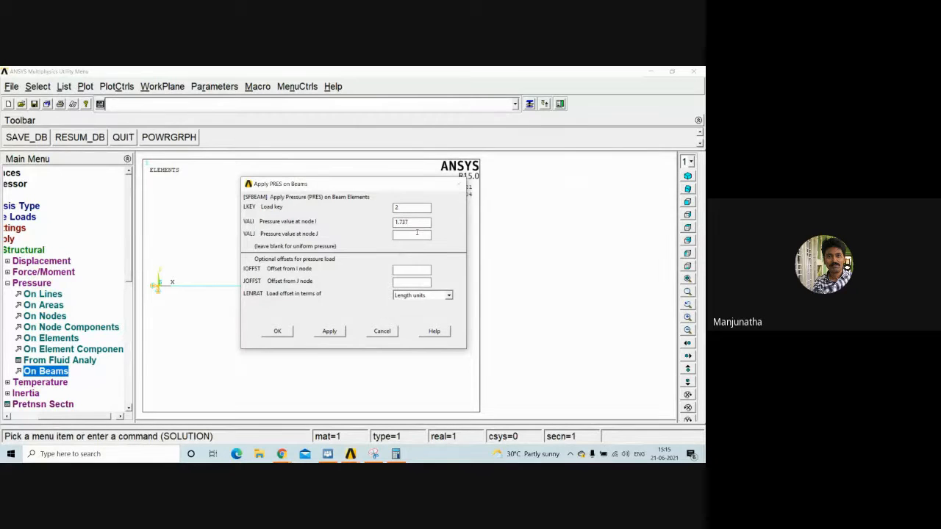
# Set the pressure at node J to 1.737 and apply the load to the picked beam elements
pyautogui.click(427, 235)
pyautogui.write('17')
pyautogui.press('BackSpace')
pyautogui.write('.737')
pyautogui.click(278, 332)
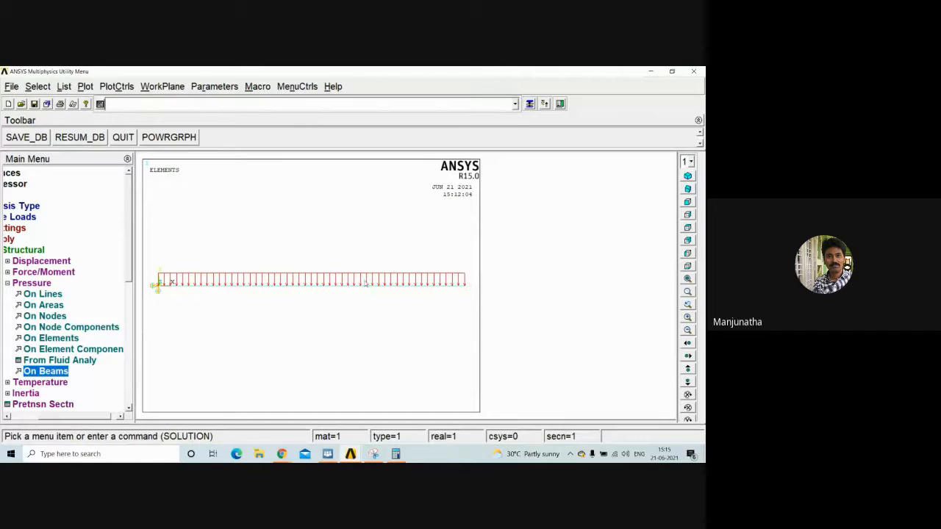
# Solve the current load step and dismiss the completion note and the solution status listing
pyautogui.click(36, 285)
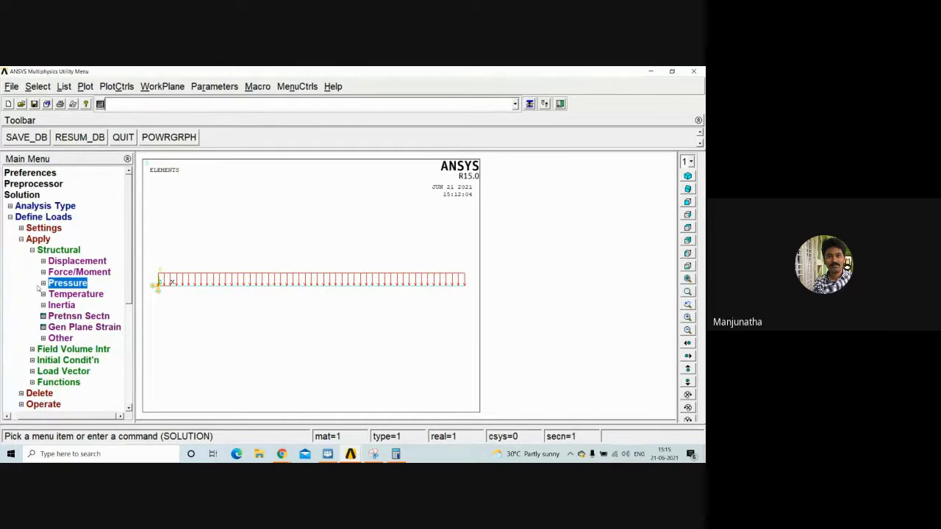
pyautogui.click(57, 252)
pyautogui.click(46, 241)
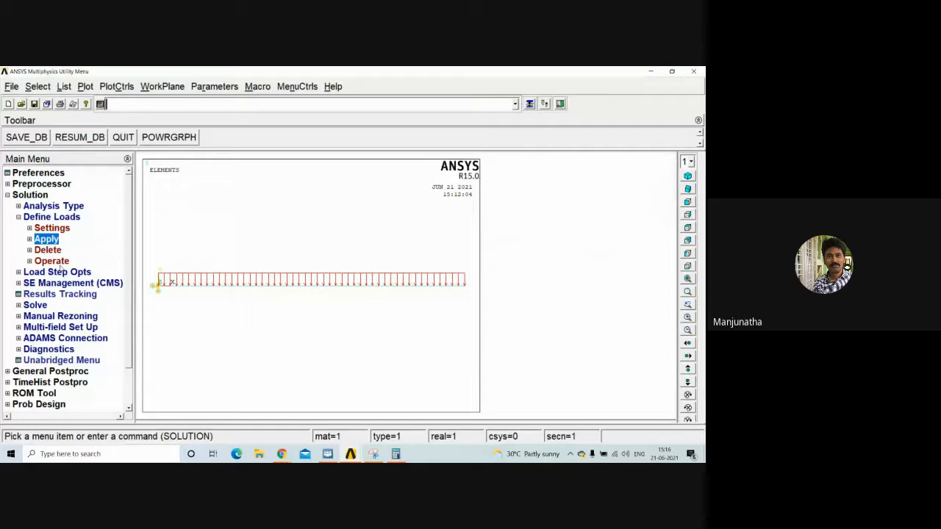
pyautogui.click(51, 218)
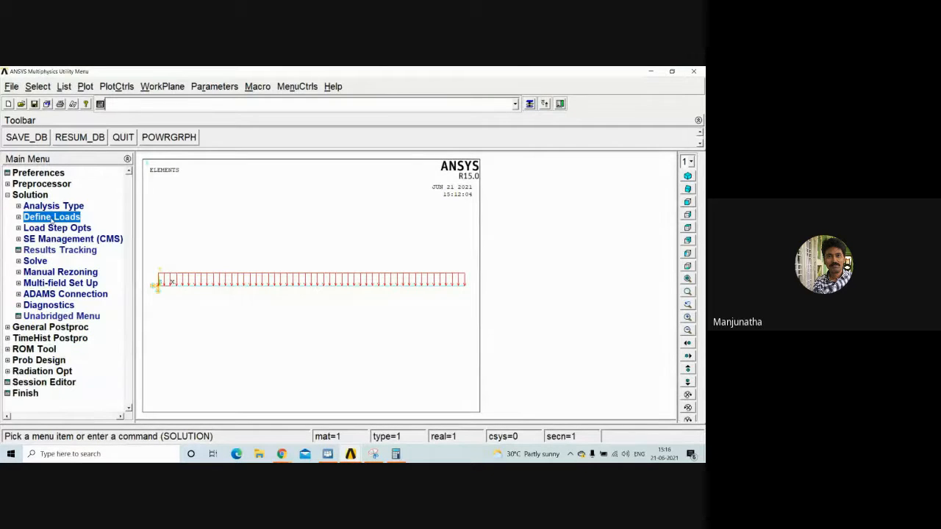
pyautogui.click(42, 263)
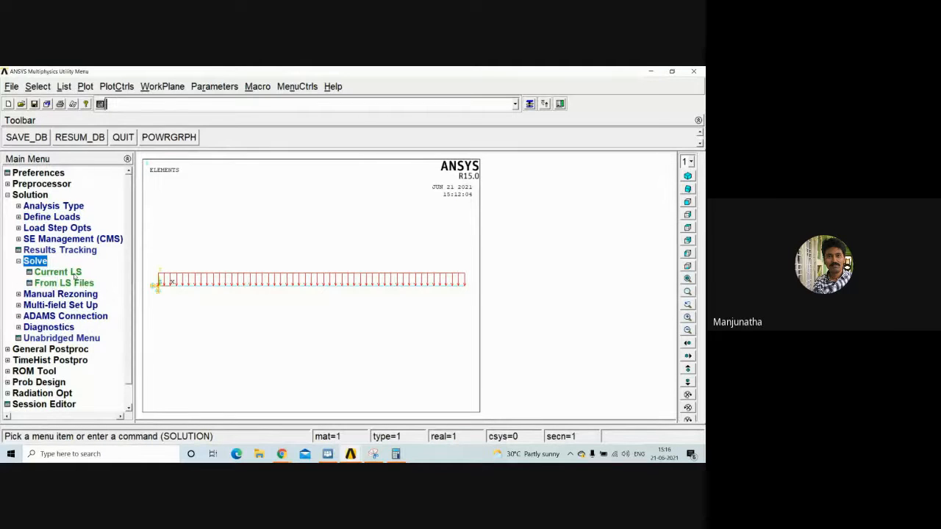
pyautogui.click(74, 274)
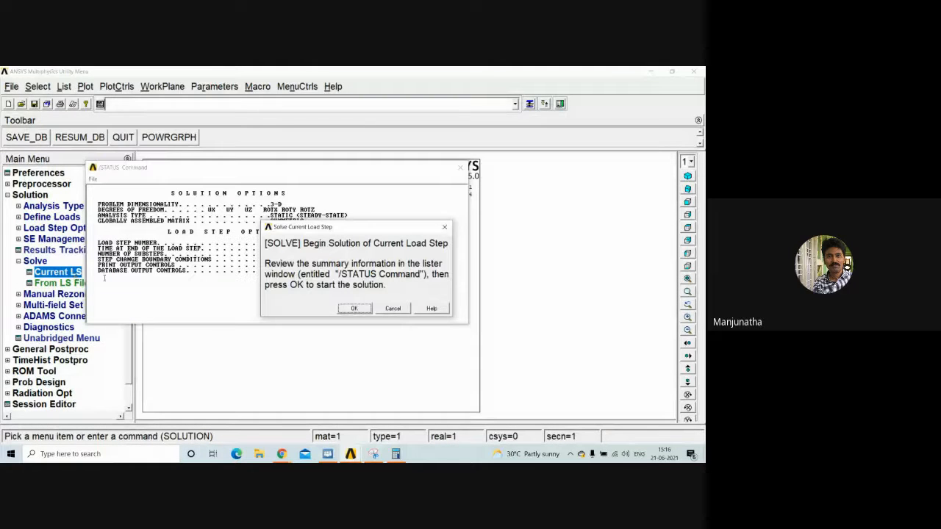
pyautogui.click(354, 309)
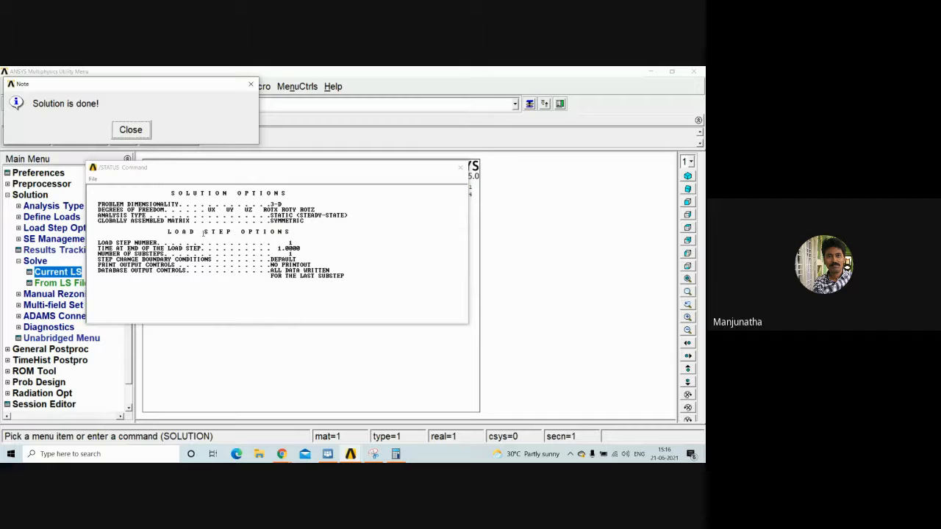
pyautogui.click(139, 133)
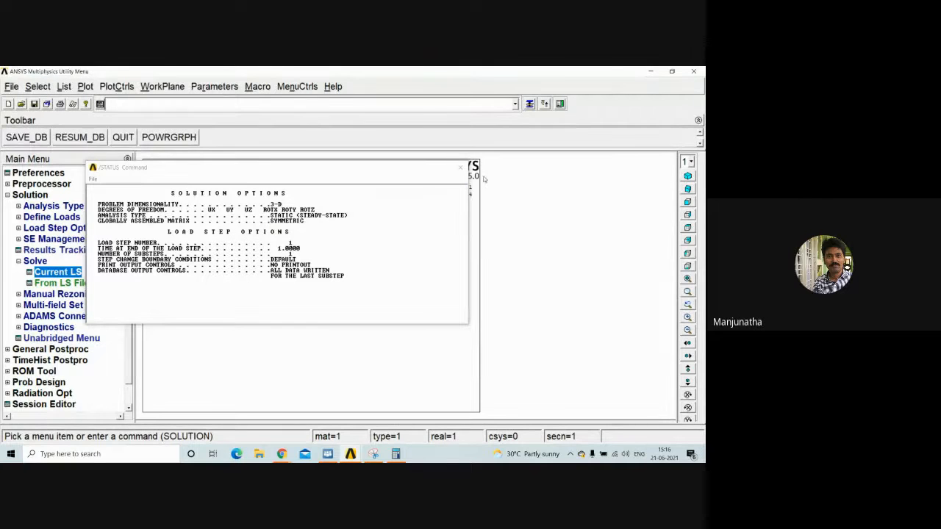
pyautogui.click(462, 169)
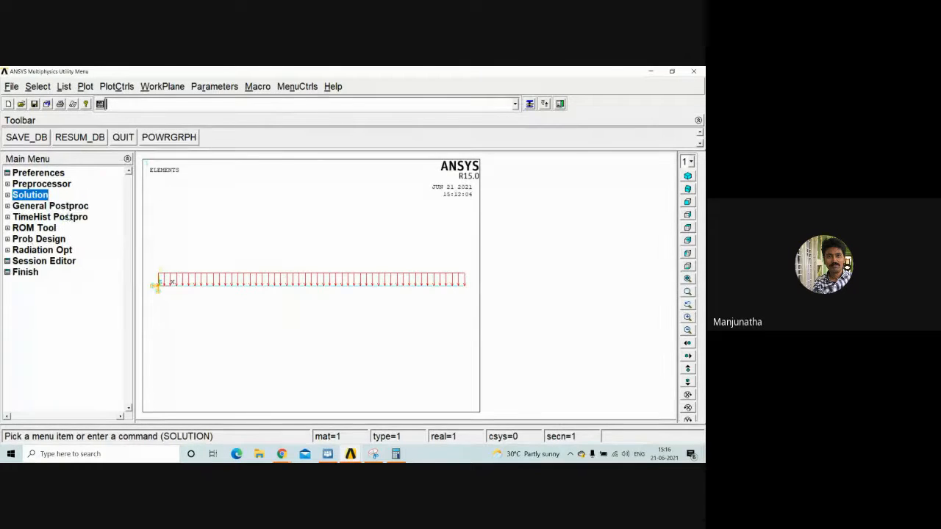
# Plot the nodal solution contour of the Y-component of displacement in General Postproc, showing the deformed shape only
pyautogui.click(27, 197)
pyautogui.click(59, 207)
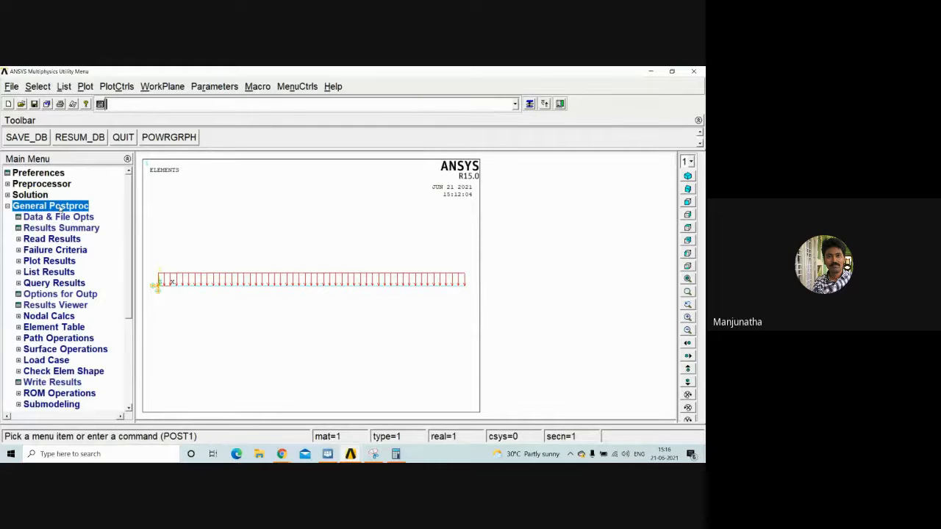
pyautogui.click(65, 263)
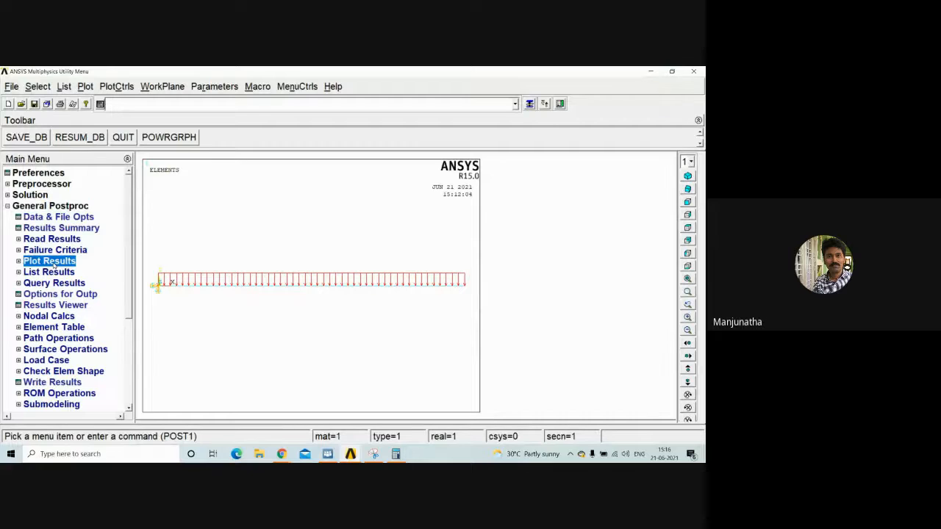
pyautogui.click(70, 286)
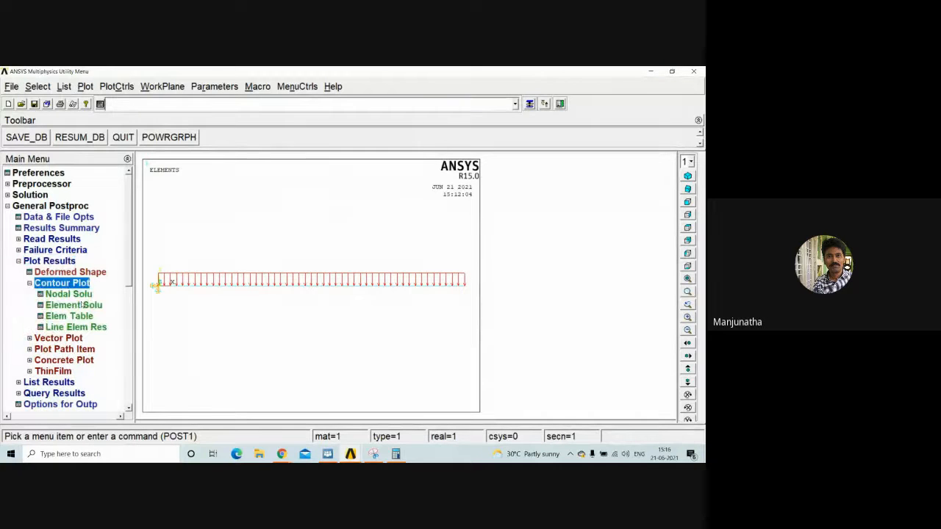
pyautogui.click(70, 294)
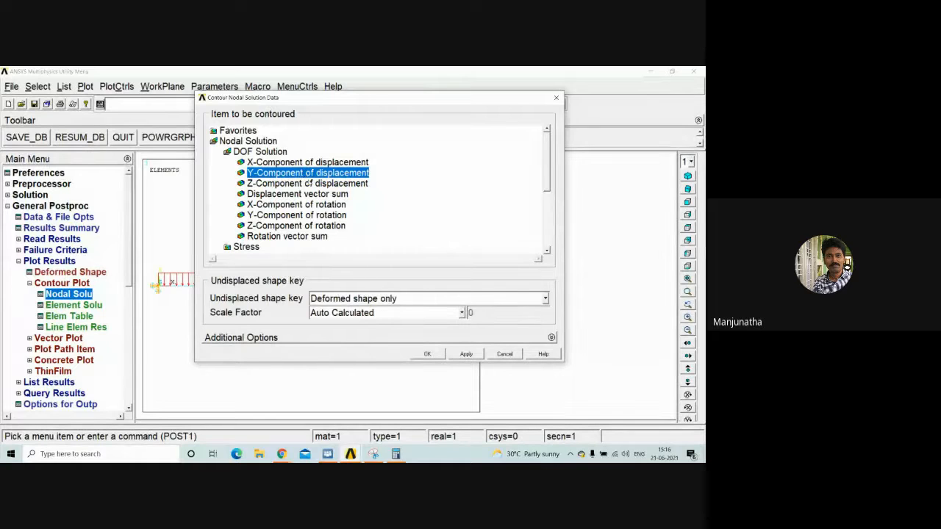
pyautogui.click(426, 354)
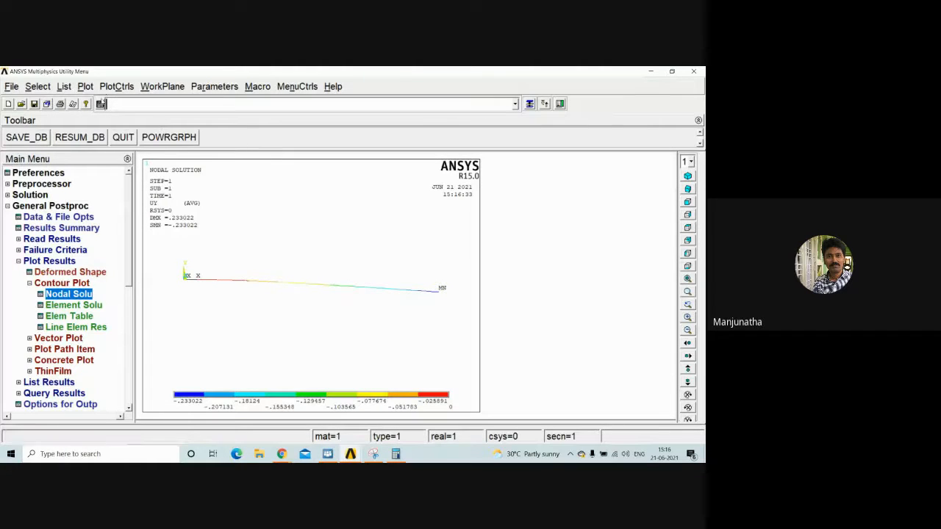
# Start defining the element table and add the by-sequence-number item SMISC, 3
pyautogui.click(67, 283)
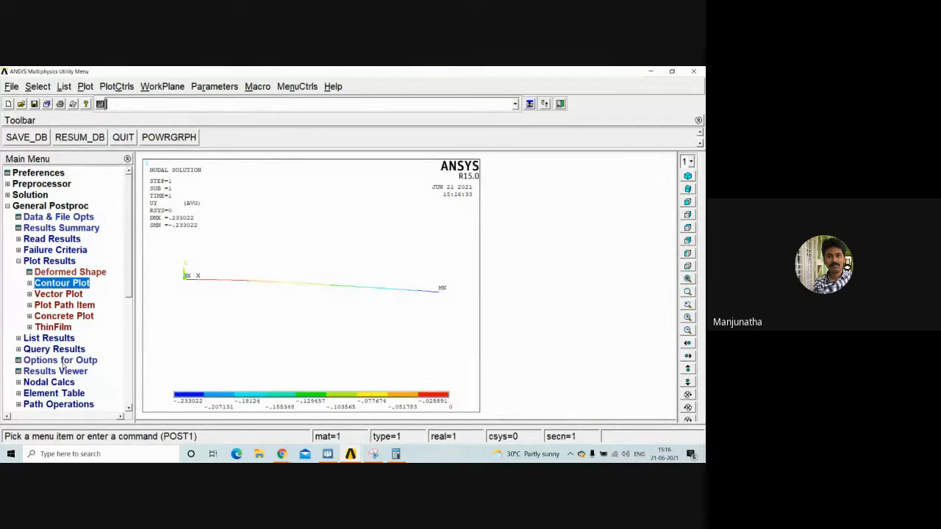
pyautogui.click(55, 263)
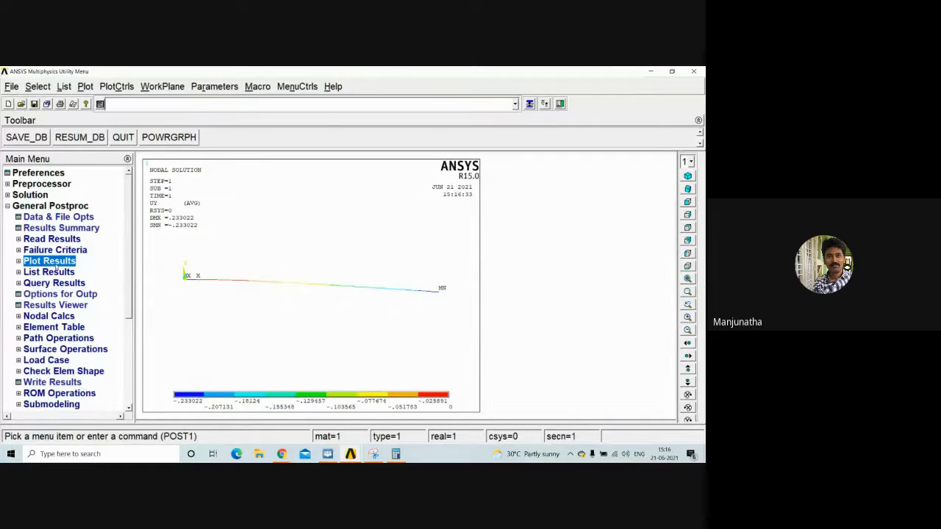
pyautogui.click(59, 326)
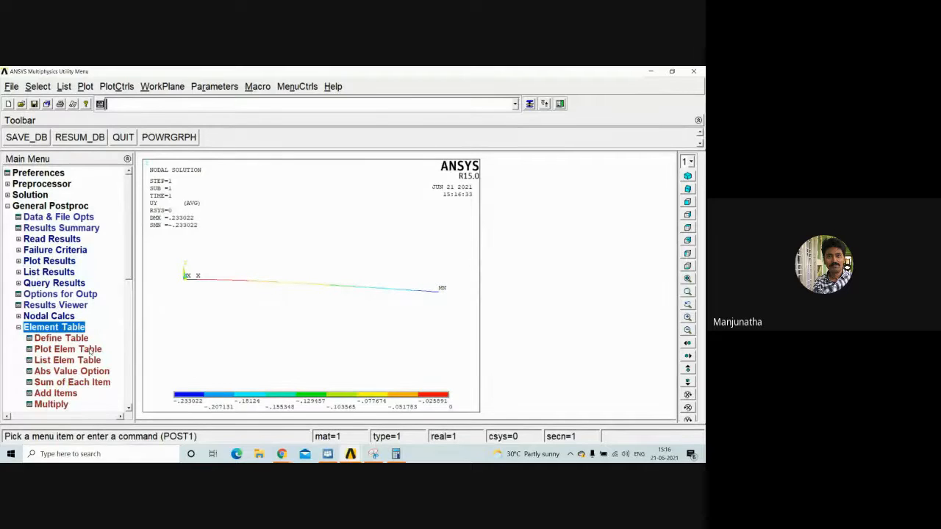
pyautogui.click(61, 338)
pyautogui.click(110, 340)
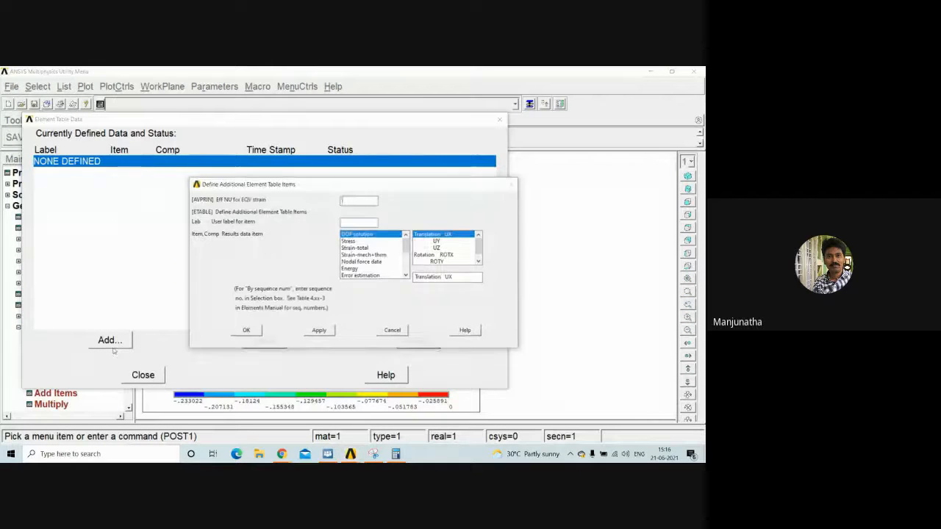
pyautogui.scroll(-3, 393, 265)
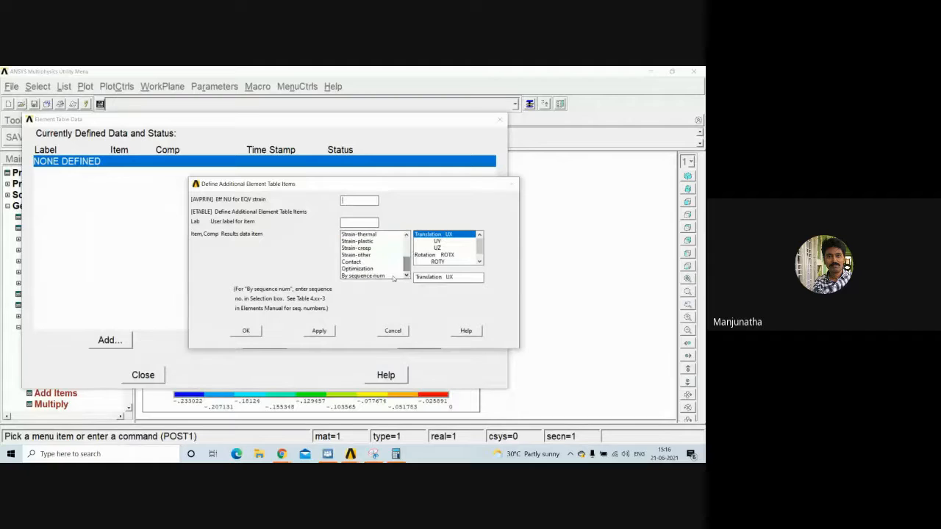
pyautogui.click(393, 276)
pyautogui.click(458, 276)
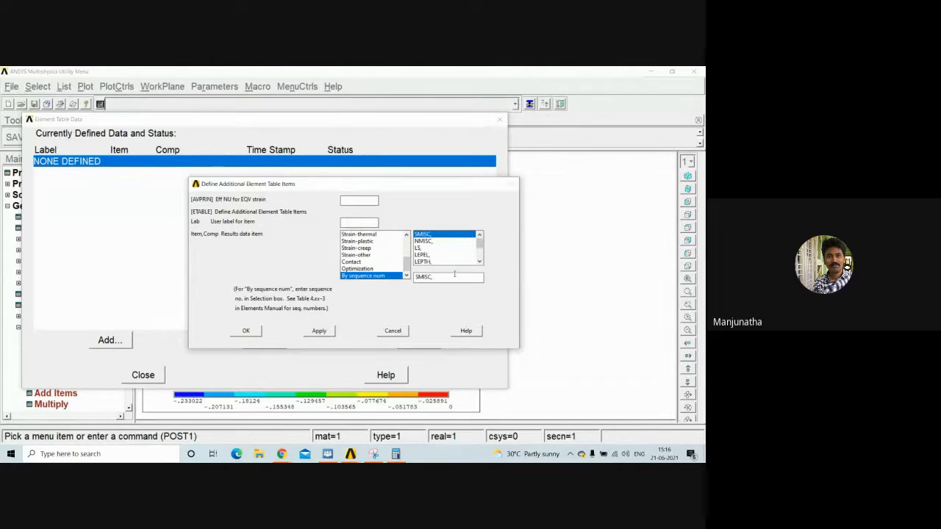
pyautogui.write('3')
pyautogui.click(319, 330)
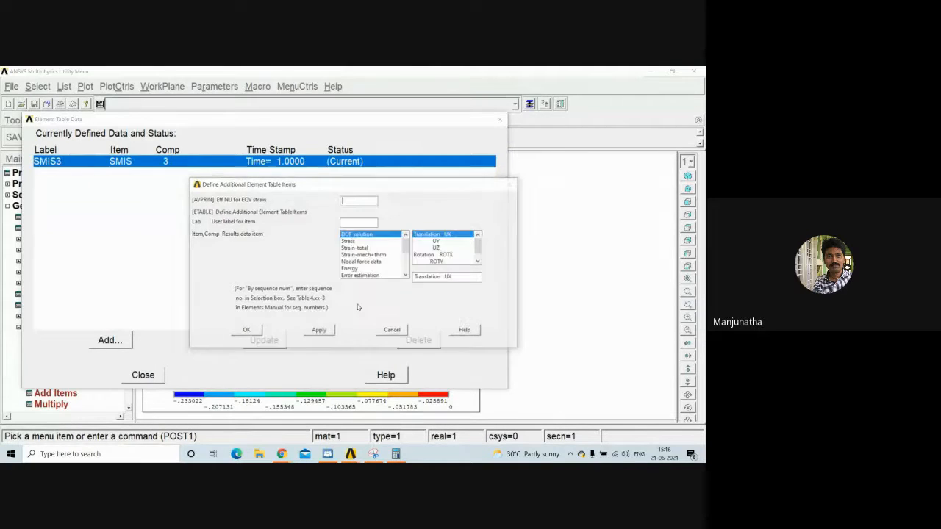
# Add the by-sequence-number item SMISC, 6 to the element table
pyautogui.scroll(-3, 371, 258)
pyautogui.click(371, 275)
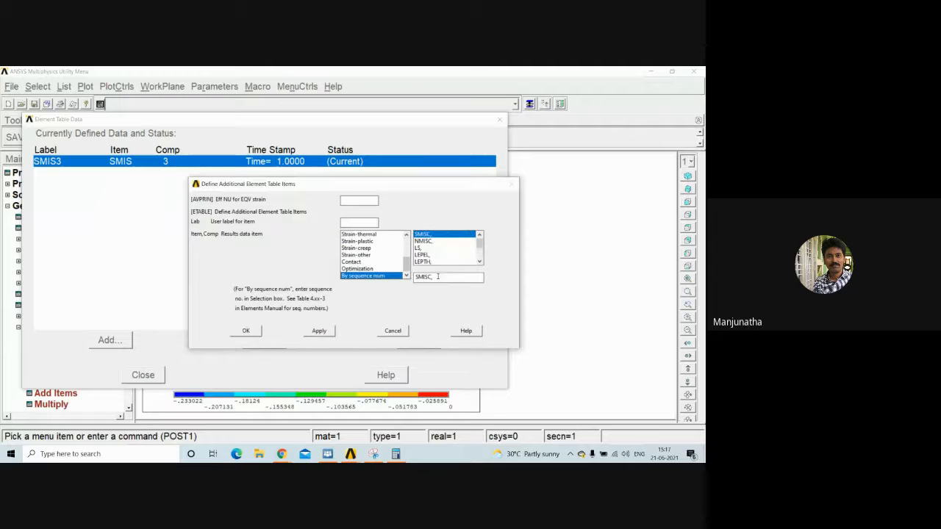
pyautogui.click(453, 276)
pyautogui.write('6')
pyautogui.click(319, 331)
# Add the by-sequence-number item SMISC, 16 to the element table
pyautogui.scroll(-3, 403, 256)
pyautogui.click(372, 276)
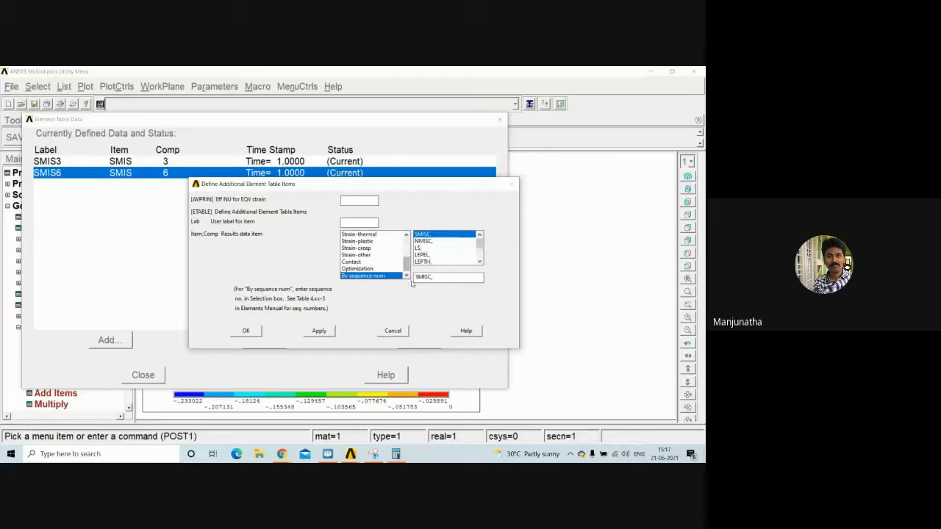
pyautogui.write('16')
pyautogui.click(319, 331)
# Add the by-sequence-number item SMISC, 19 as the last element table item and finish the table definition
pyautogui.scroll(-3, 403, 257)
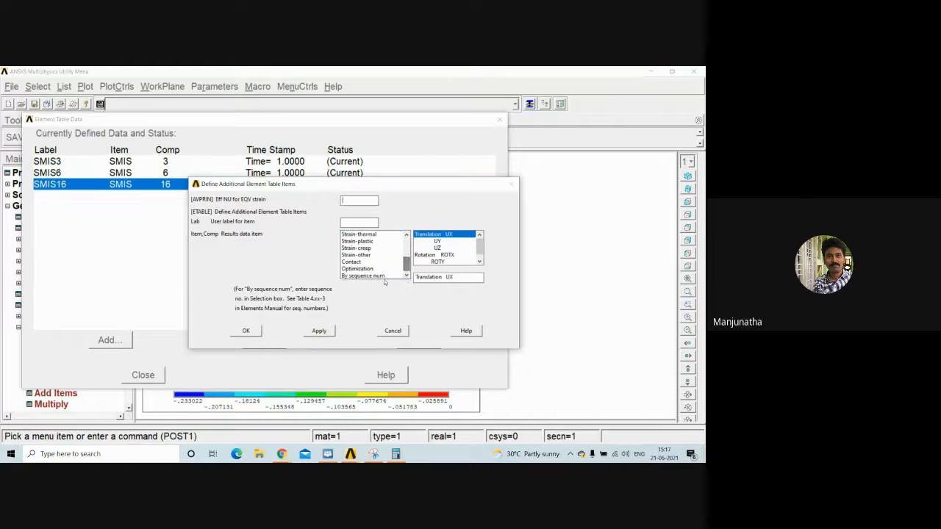
pyautogui.click(371, 276)
pyautogui.click(444, 278)
pyautogui.write('19')
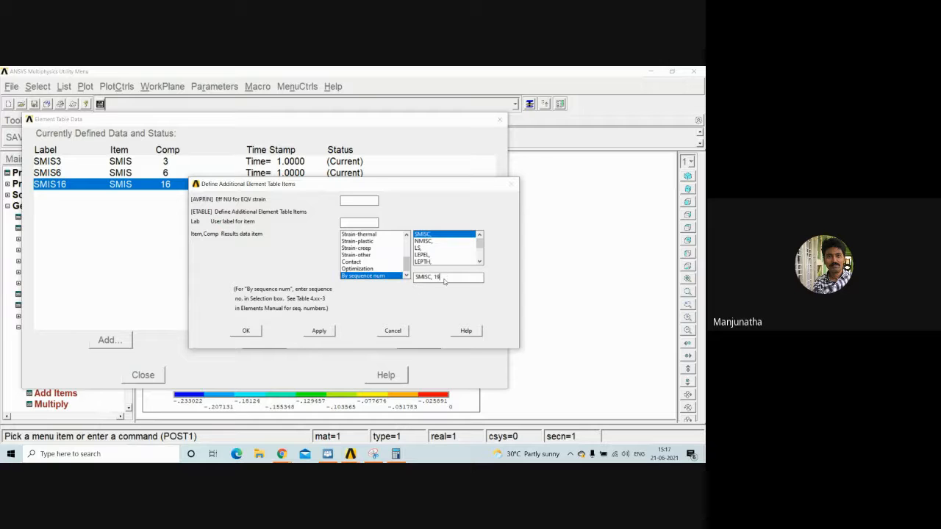
pyautogui.click(255, 333)
pyautogui.click(142, 376)
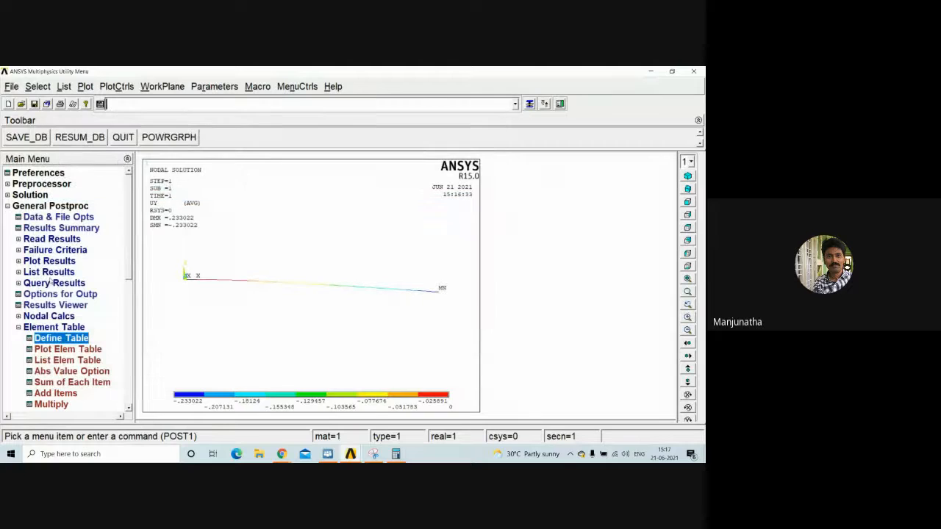
# Plot the line-element results with SMIS3 at node I and SMIS16 at node J on the undeformed shape
pyautogui.click(62, 260)
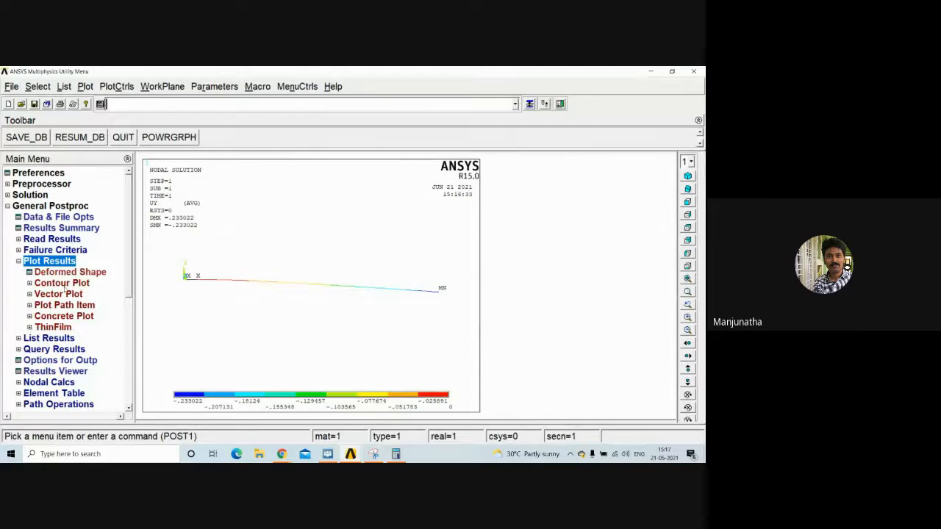
pyautogui.click(71, 283)
pyautogui.click(99, 329)
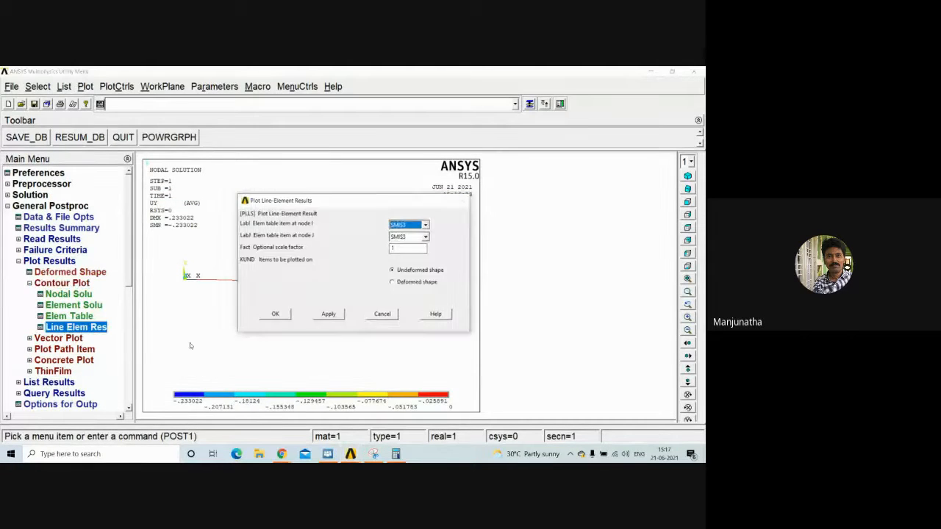
pyautogui.click(425, 225)
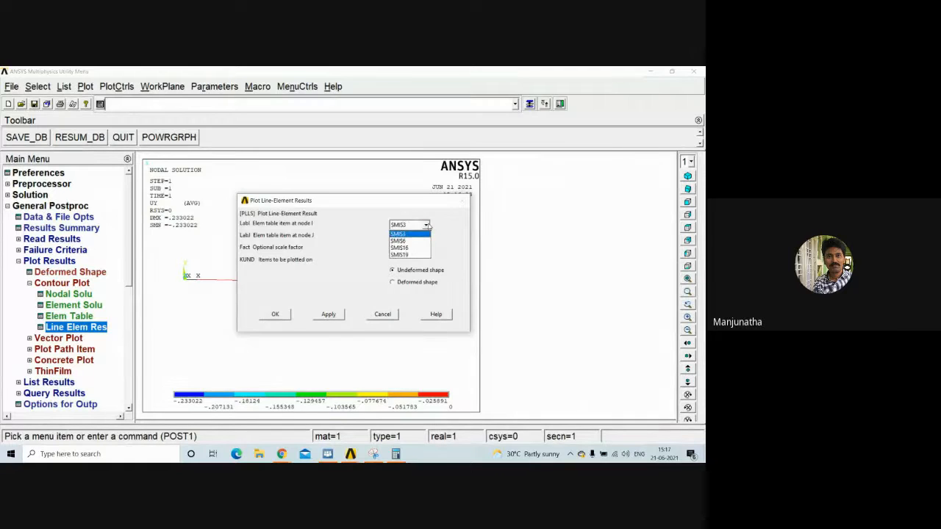
pyautogui.click(425, 234)
pyautogui.click(425, 237)
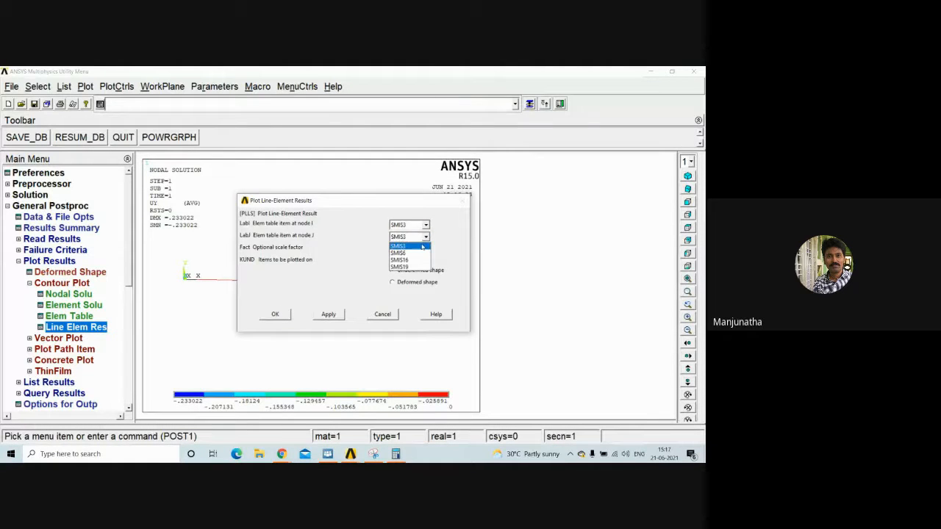
pyautogui.click(419, 260)
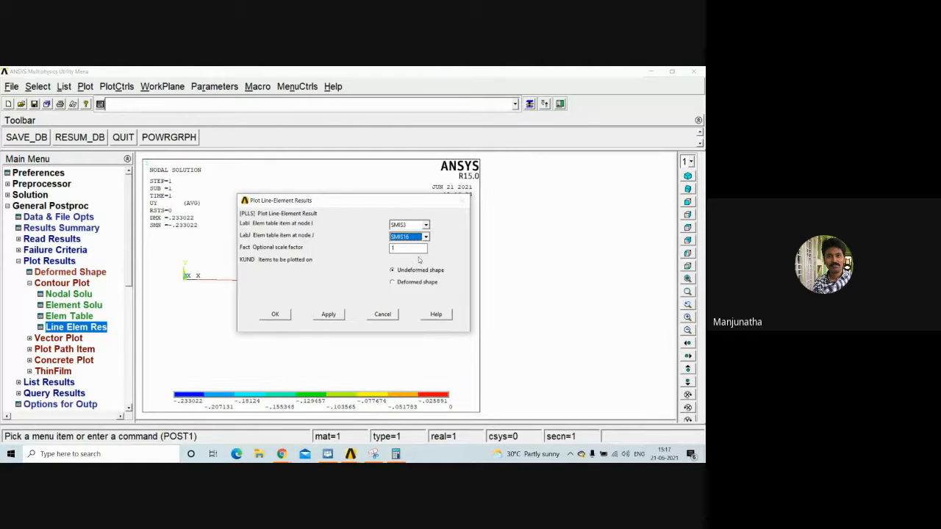
pyautogui.click(275, 314)
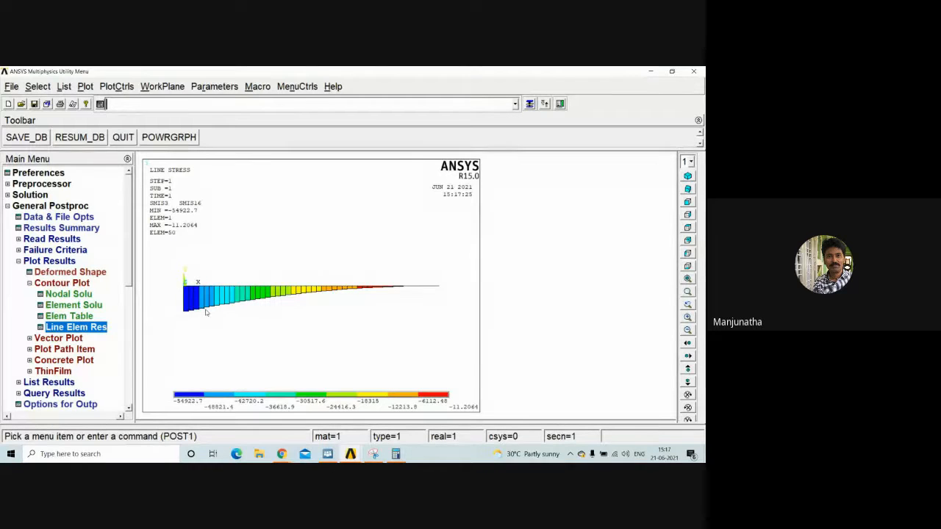
# Plot the line-element results again with SMIS6 at node I and SMIS19 at node J
pyautogui.click(68, 329)
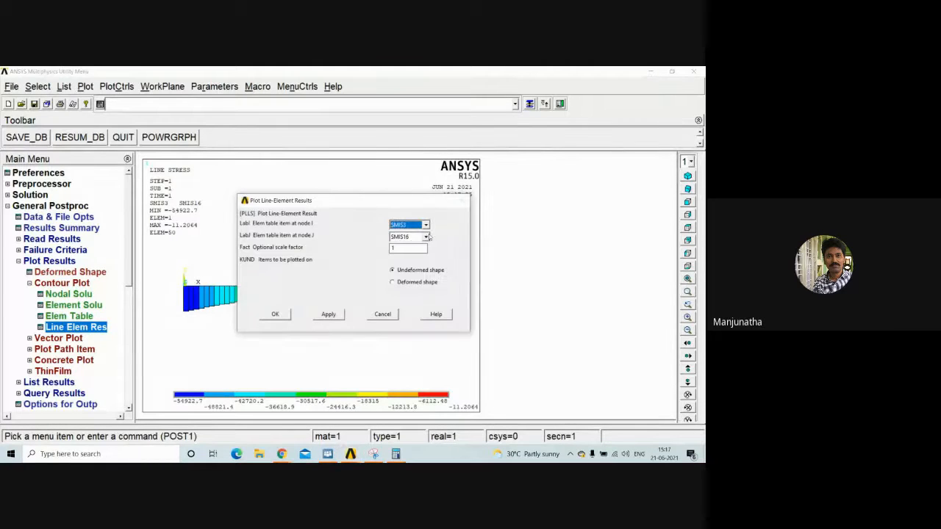
pyautogui.click(426, 226)
pyautogui.click(413, 241)
pyautogui.click(425, 237)
pyautogui.click(417, 267)
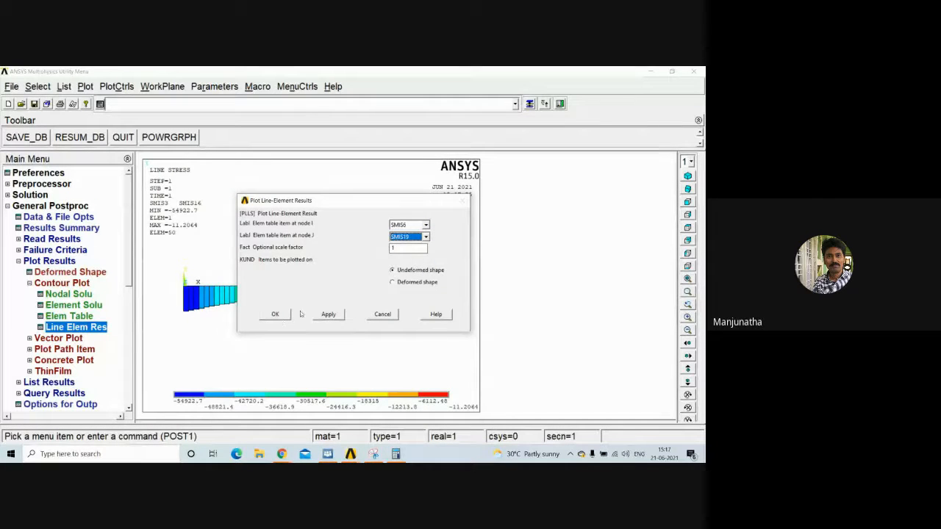
pyautogui.click(277, 315)
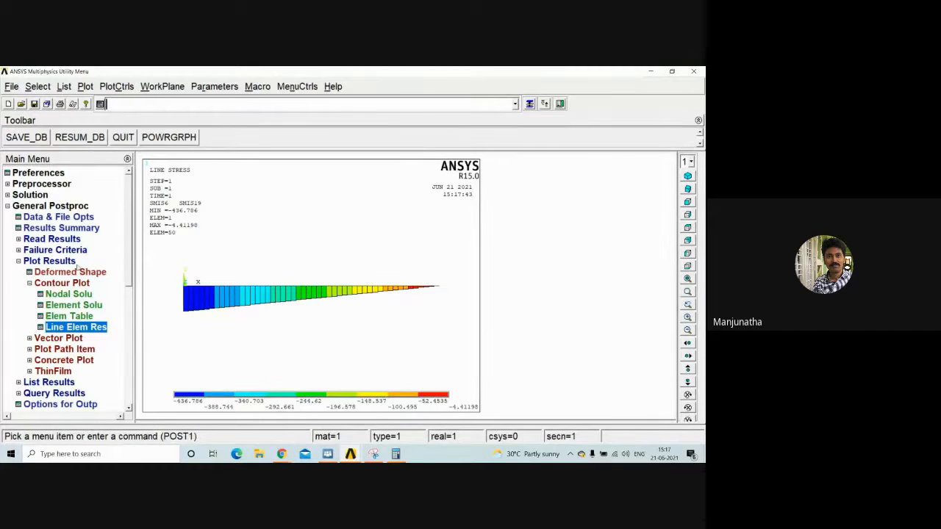
# Plot the nodal Y-component of displacement as a contour on the deformed shape only
pyautogui.click(68, 294)
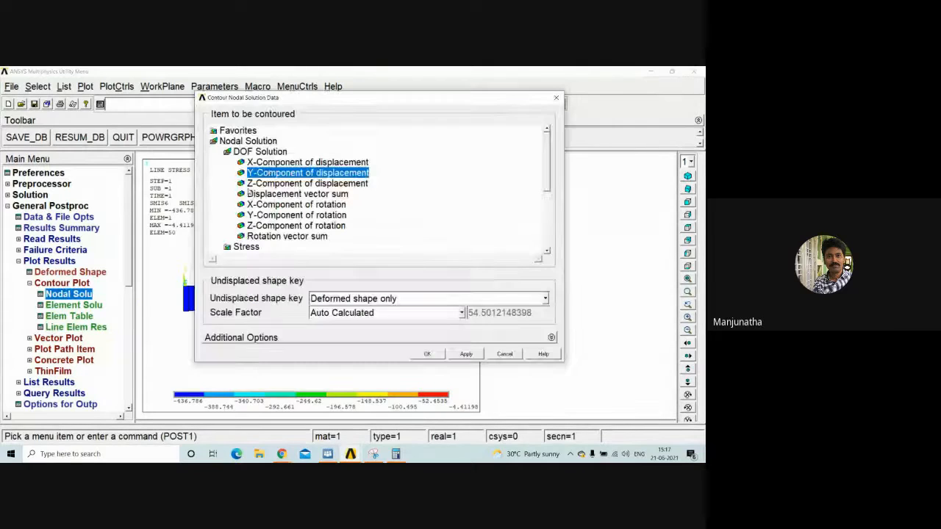
pyautogui.click(426, 353)
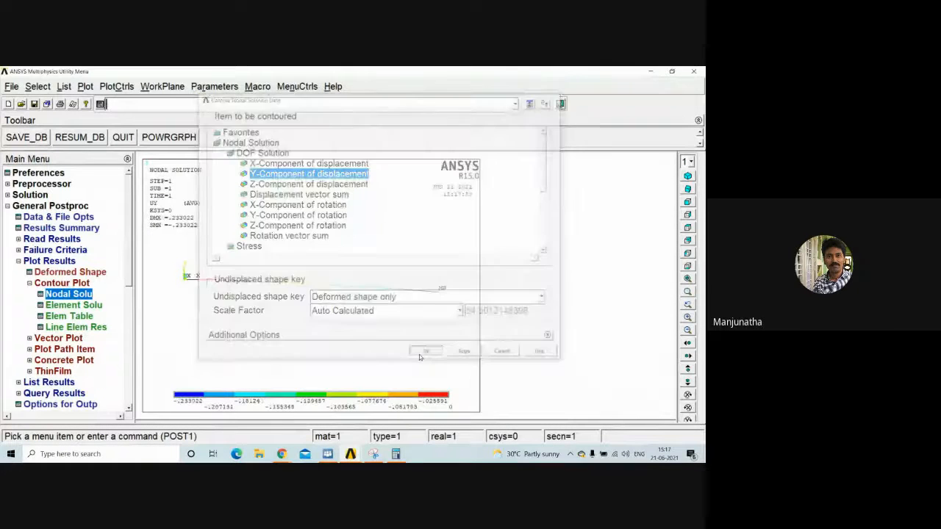
# Turn on the display of element shapes based on real constant descriptions and show the contoured beam in isometric view
pyautogui.click(122, 86)
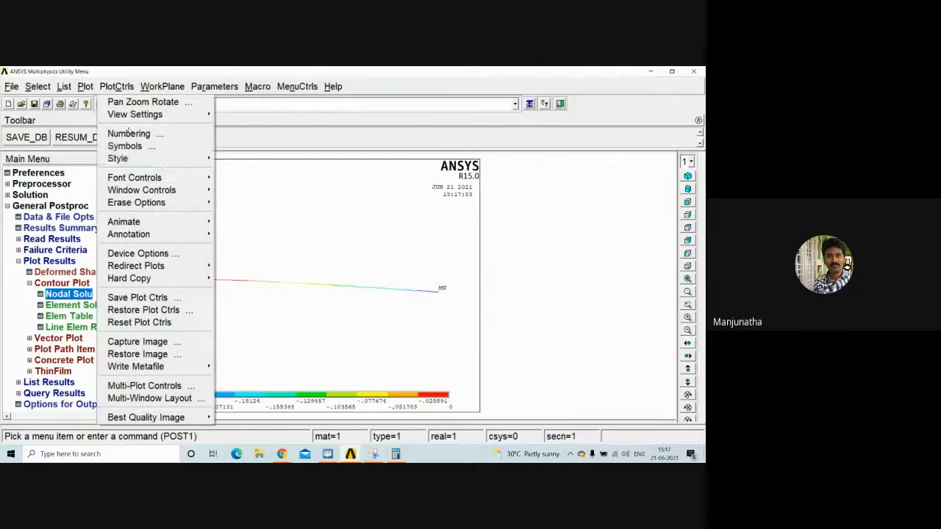
pyautogui.moveTo(162, 158)
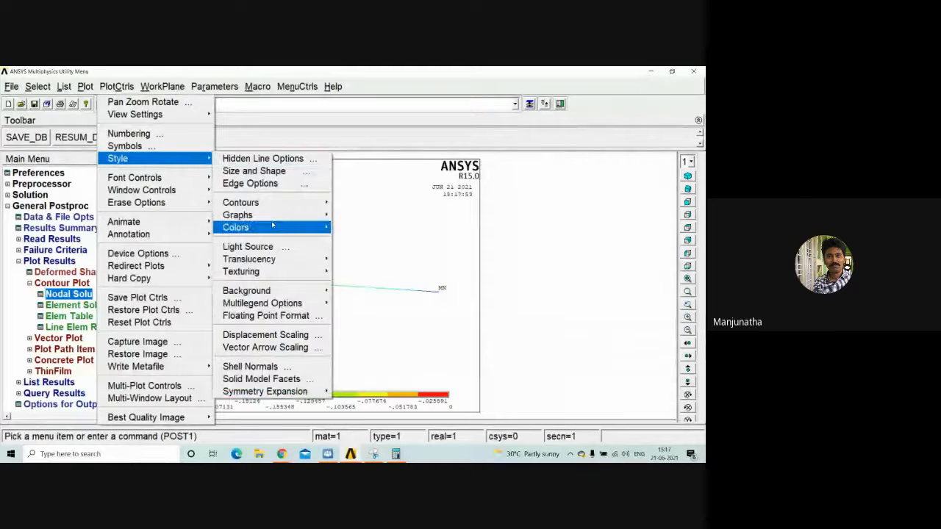
pyautogui.click(261, 171)
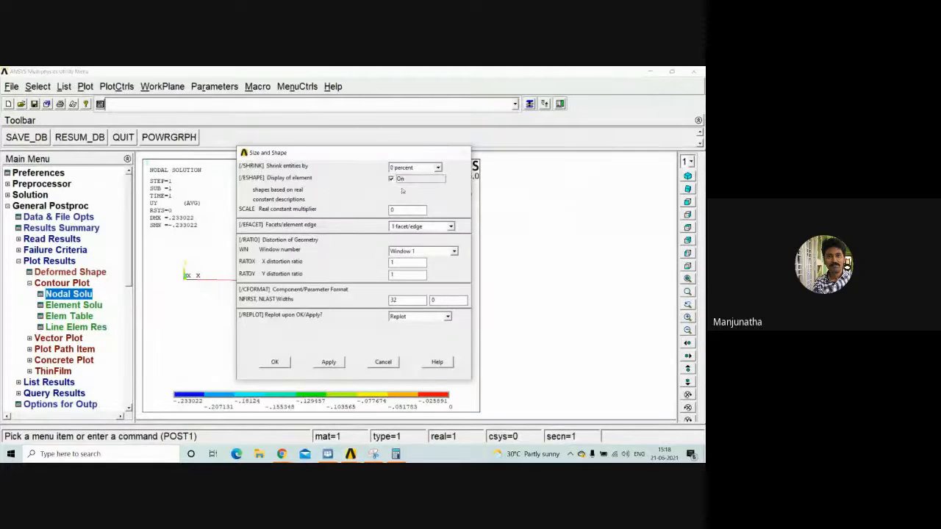
pyautogui.press('Tab')
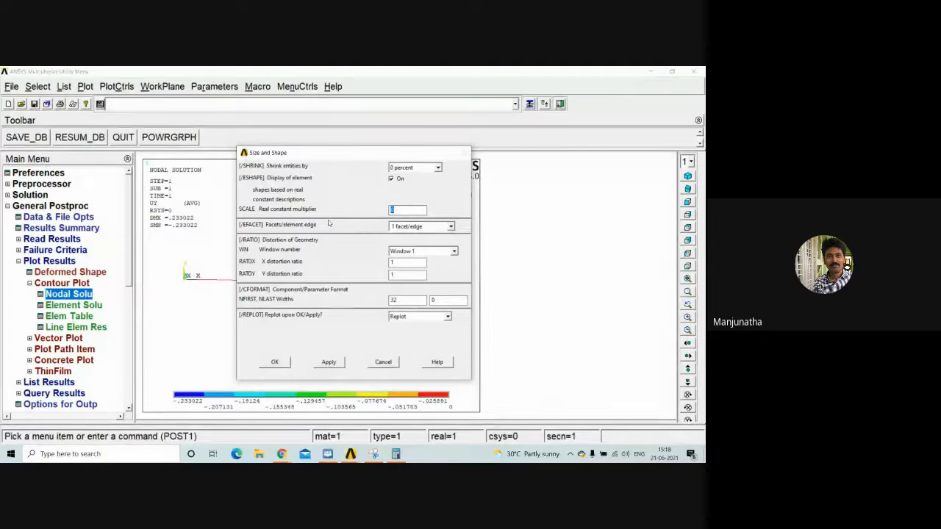
pyautogui.click(275, 363)
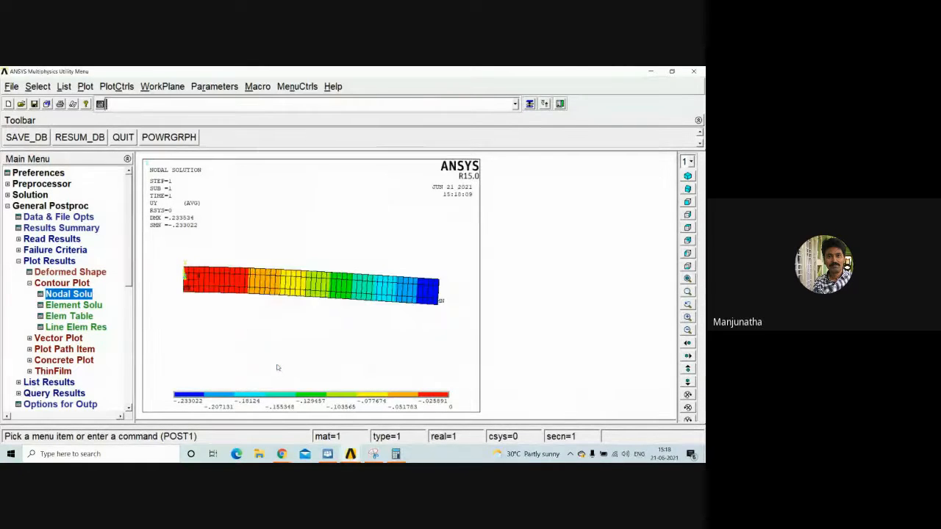
pyautogui.click(689, 176)
pyautogui.click(688, 176)
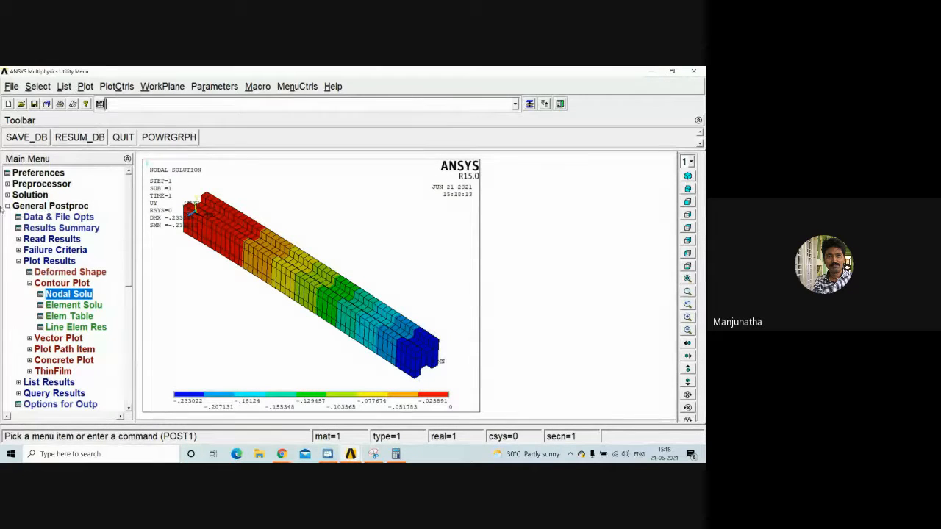
# Clear the database and start a new analysis with the start file read after clearing
pyautogui.click(19, 262)
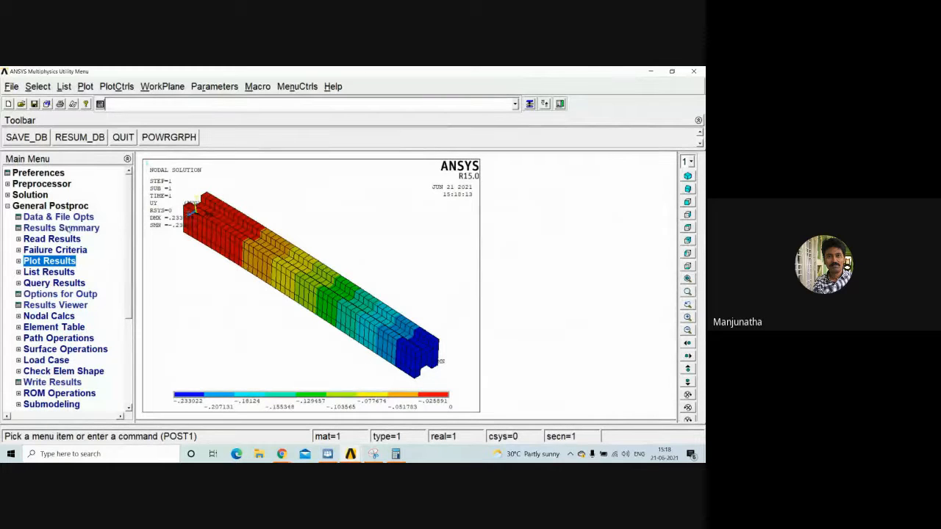
pyautogui.click(9, 208)
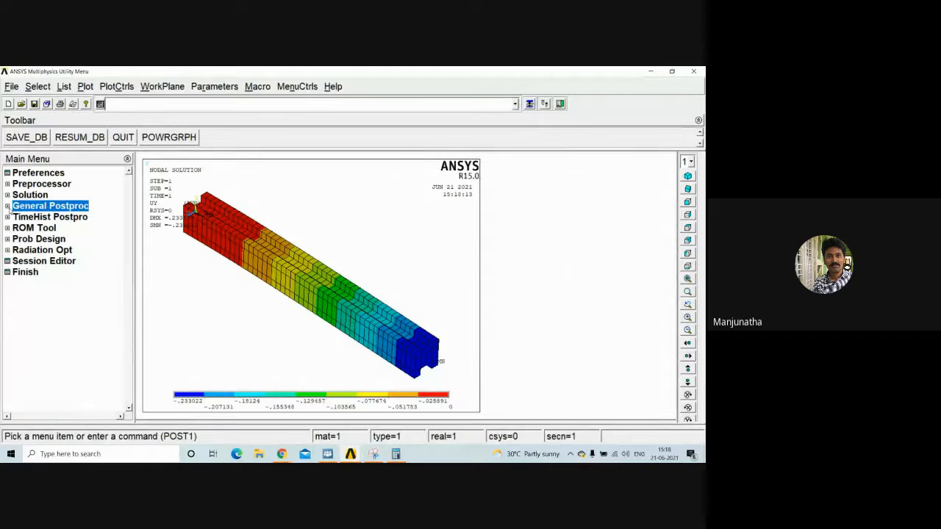
pyautogui.click(46, 208)
pyautogui.click(46, 208)
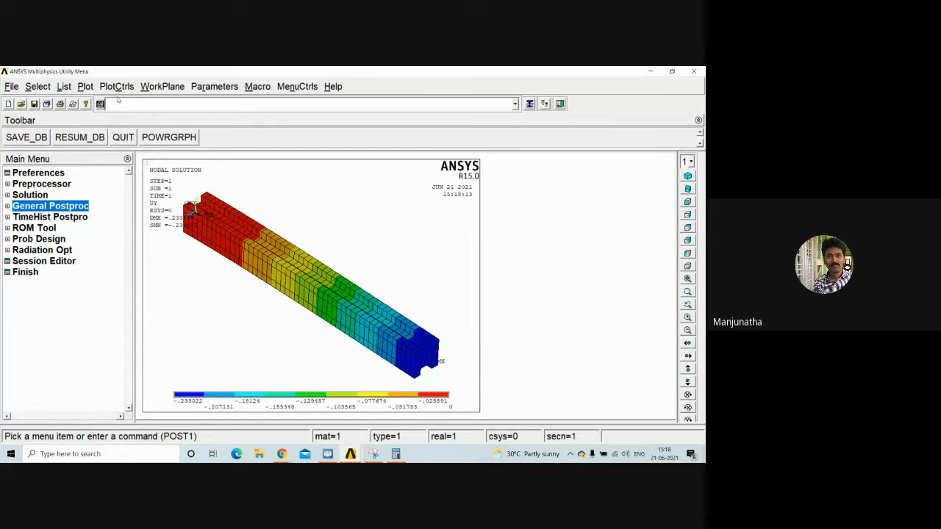
pyautogui.click(11, 87)
pyautogui.click(55, 103)
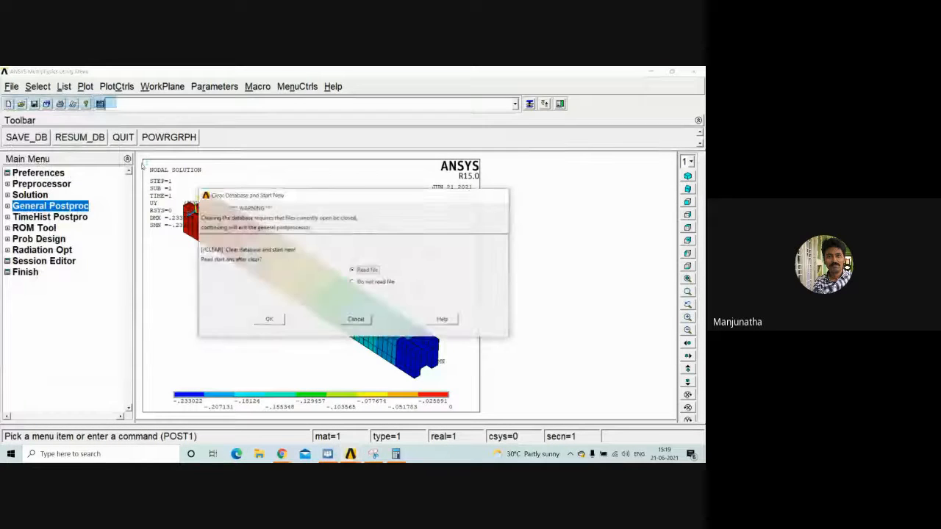
pyautogui.click(269, 320)
pyautogui.click(111, 142)
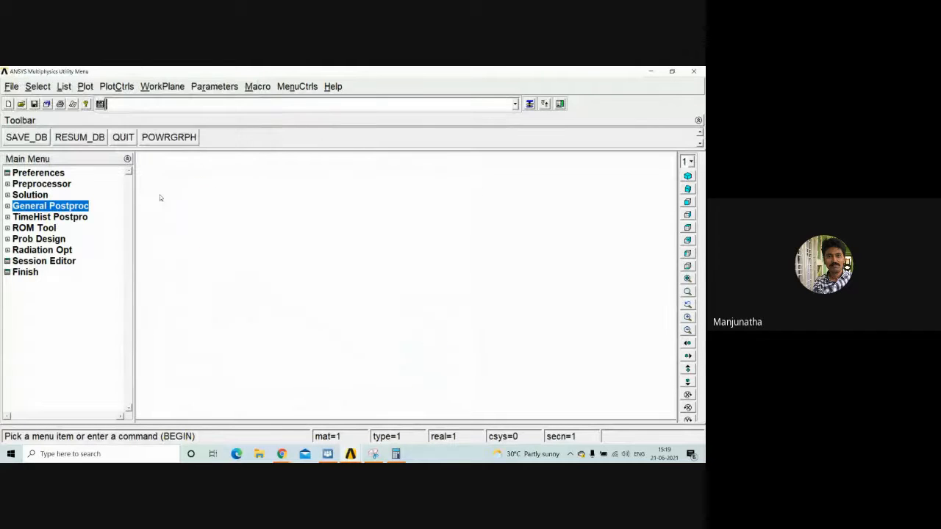
pyautogui.click(44, 174)
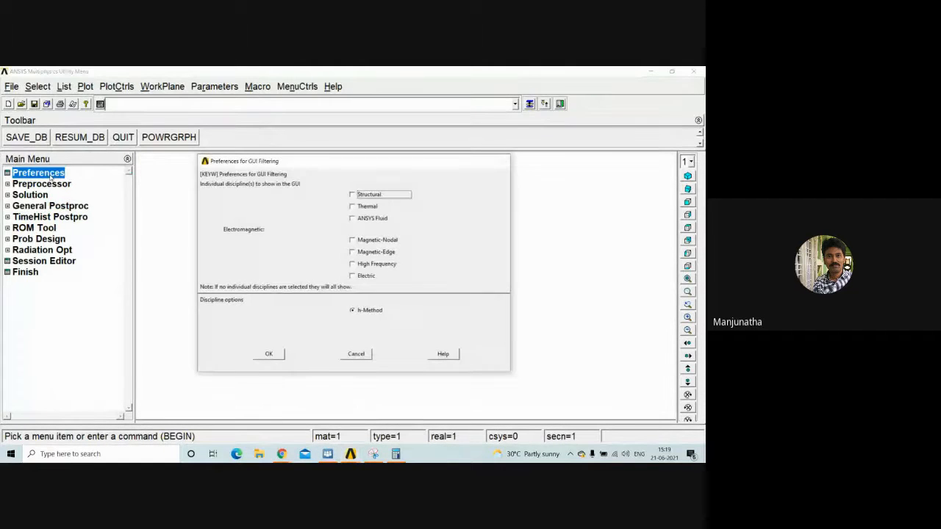
pyautogui.click(356, 353)
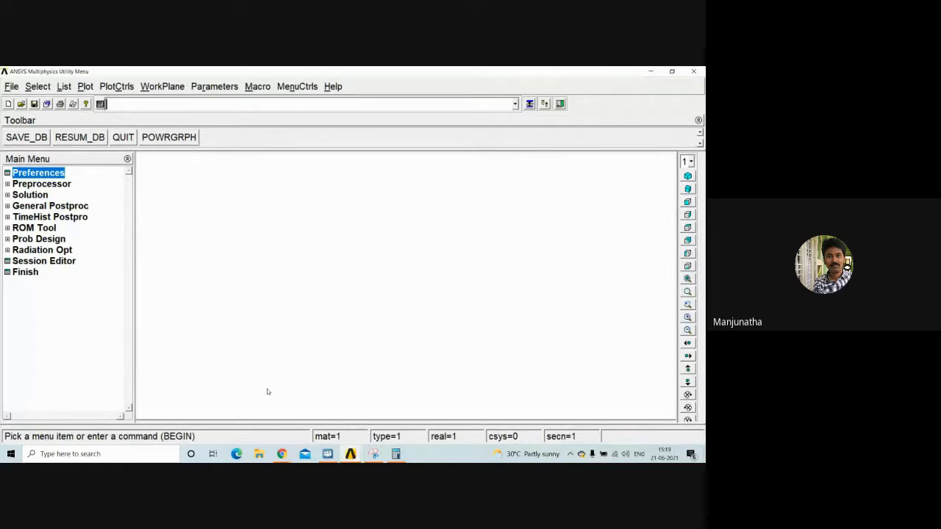
# Switch to the IDroo whiteboard and paste the copied cantilever beam figure into the blank area below the existing sketches
pyautogui.click(329, 455)
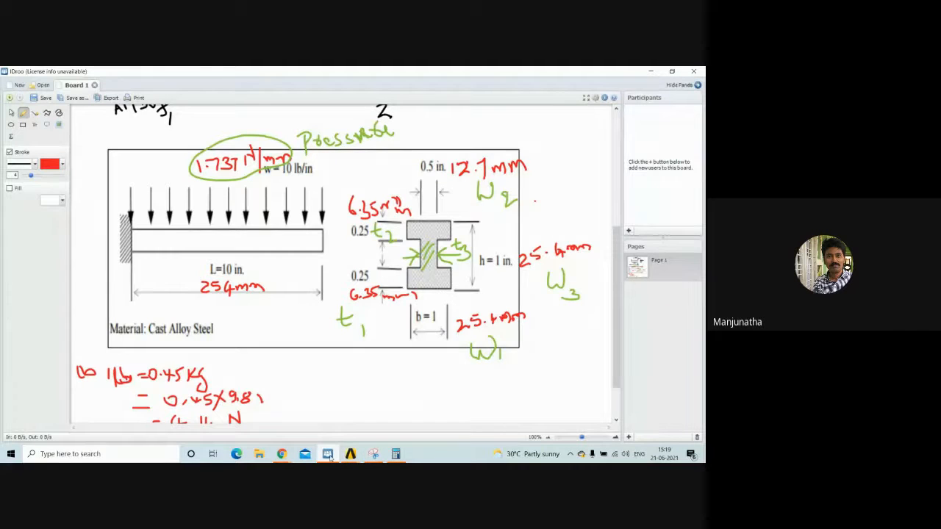
pyautogui.scroll(-10, 220, 311)
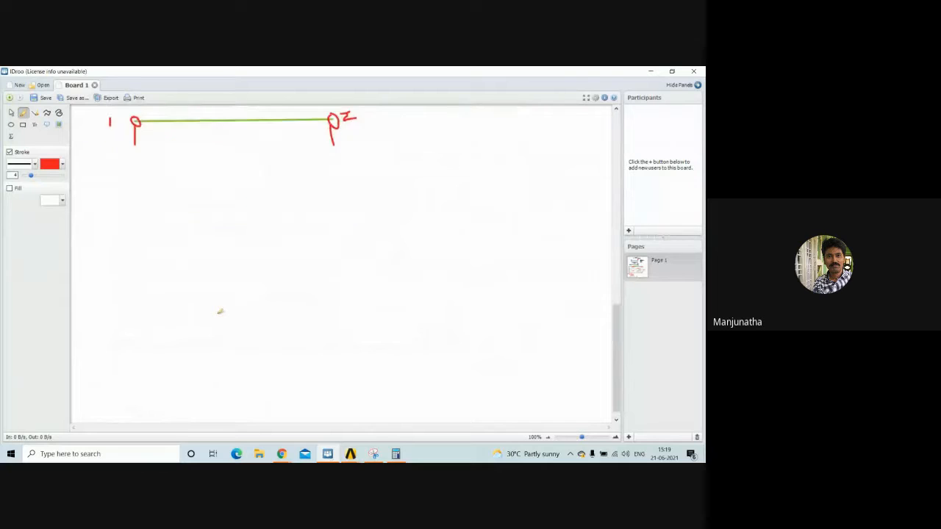
pyautogui.scroll(-1, 220, 312)
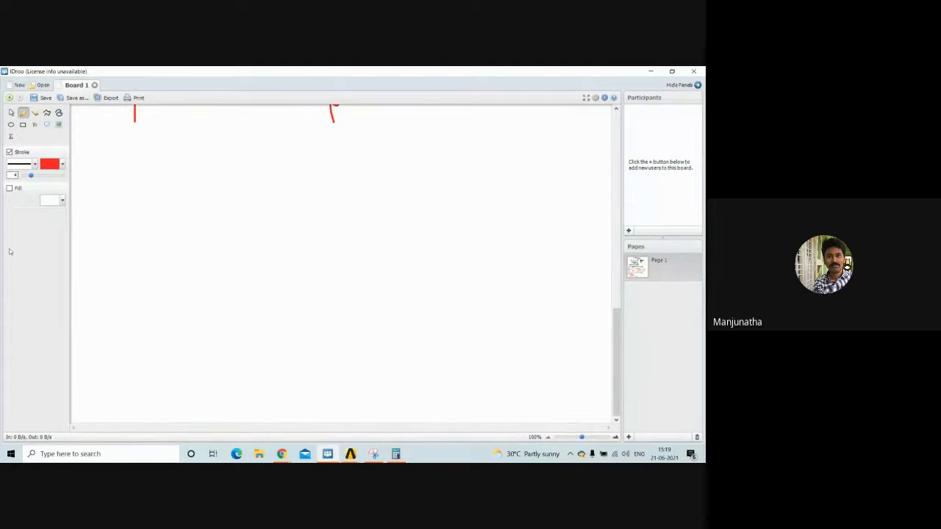
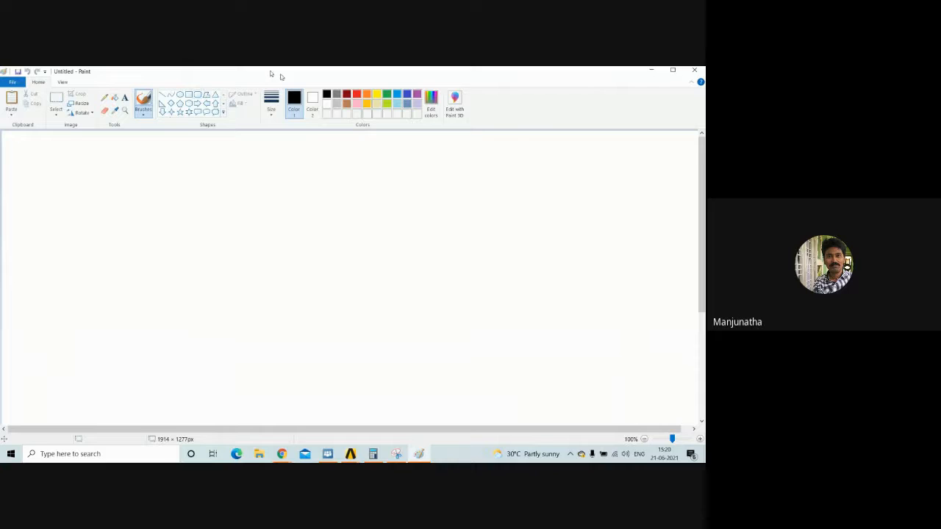
pyautogui.click(671, 71)
pyautogui.moveTo(412, 111)
pyautogui.mouseDown()
pyautogui.moveTo(1, 136)
pyautogui.moveTo(705, 194)
pyautogui.moveTo(704, 160)
pyautogui.mouseUp()
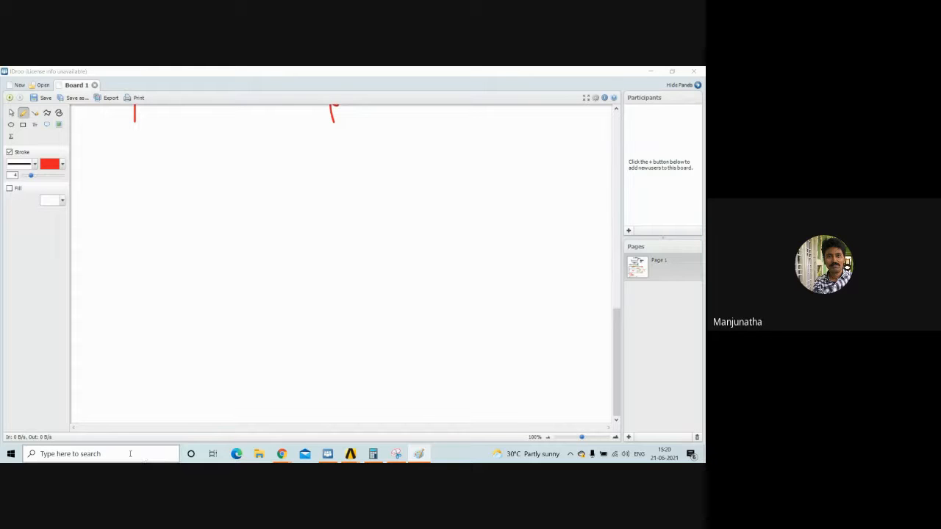
pyautogui.click(328, 454)
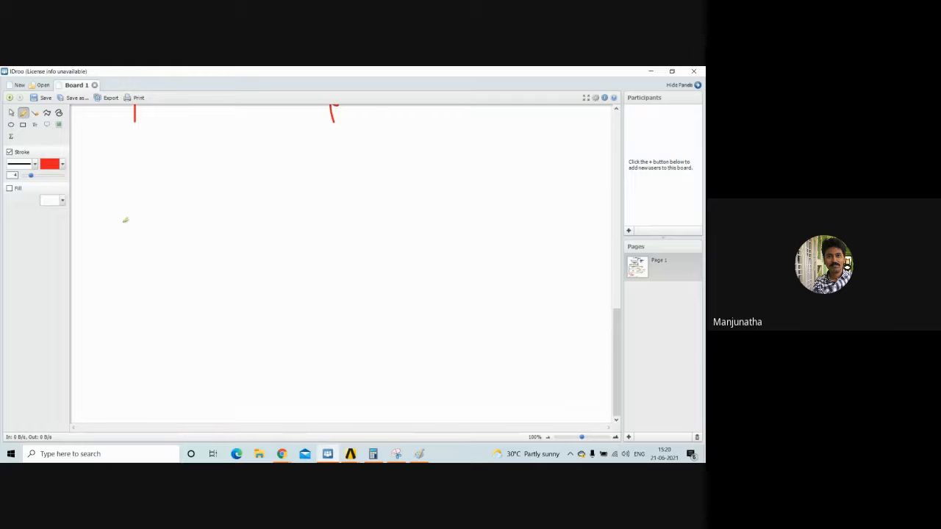
pyautogui.hotkey('ctrl', 'v')
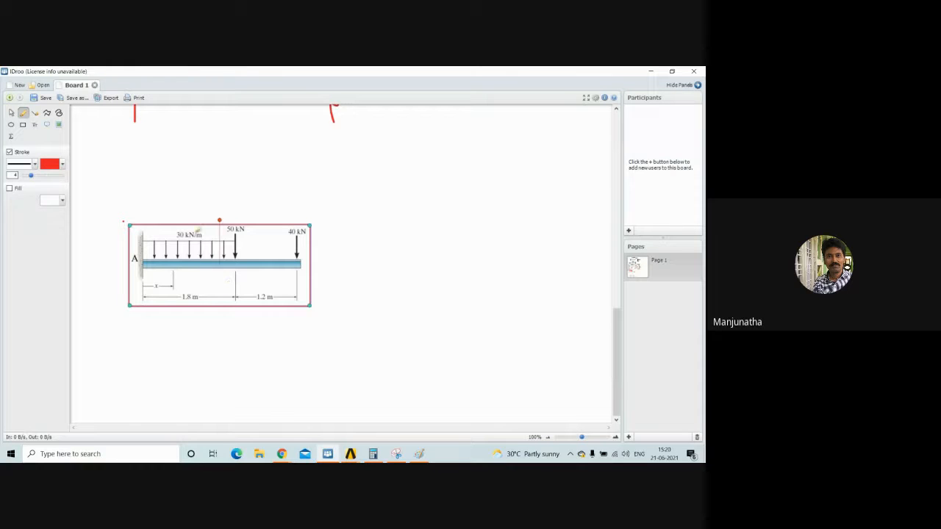
# Enlarge the pasted beam figure to fill most of the board's width and shift it slightly upward
pyautogui.click(11, 113)
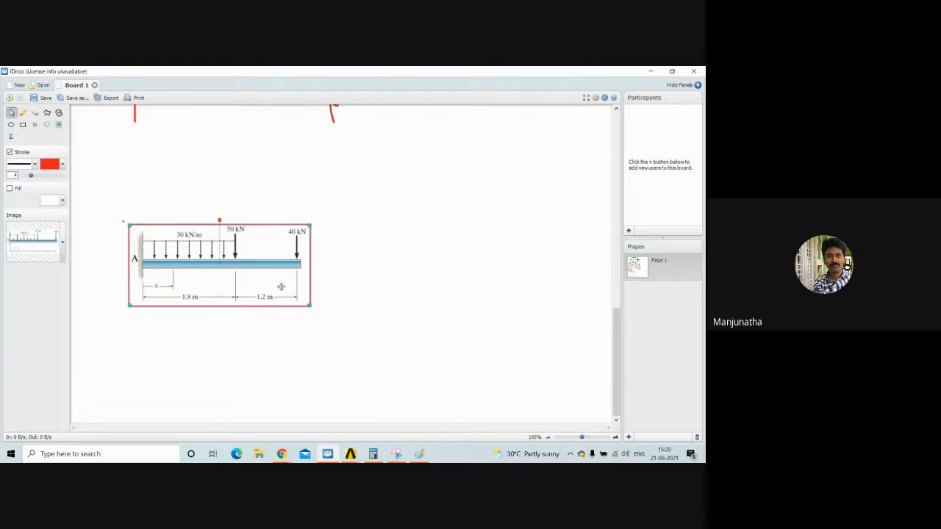
pyautogui.moveTo(282, 284); pyautogui.dragTo(552, 346)
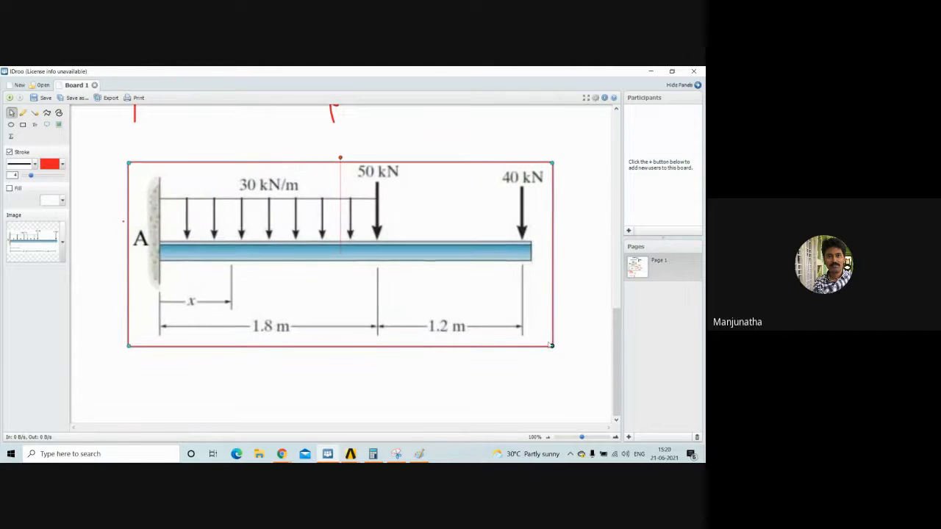
pyautogui.moveTo(367, 275); pyautogui.dragTo(347, 233)
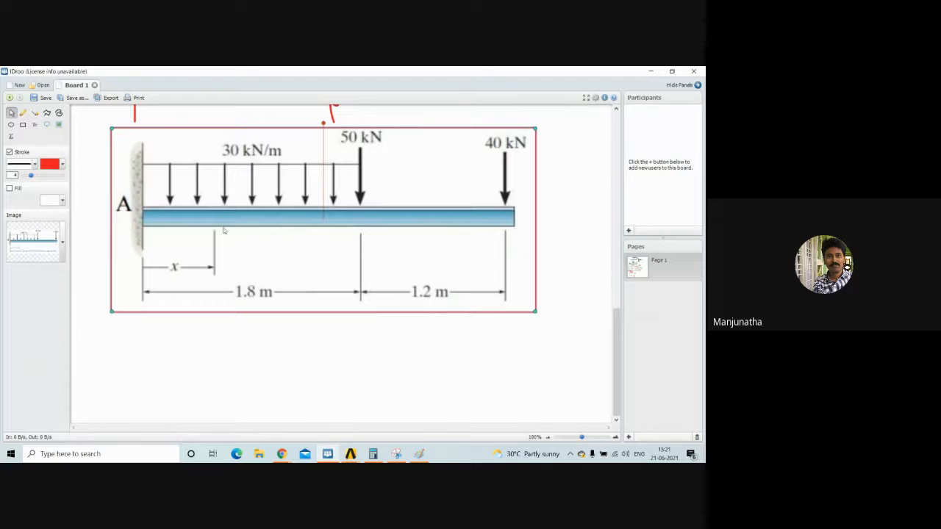
# Draw a straight red line beneath the figure, spanning the full length of the beam
pyautogui.click(24, 113)
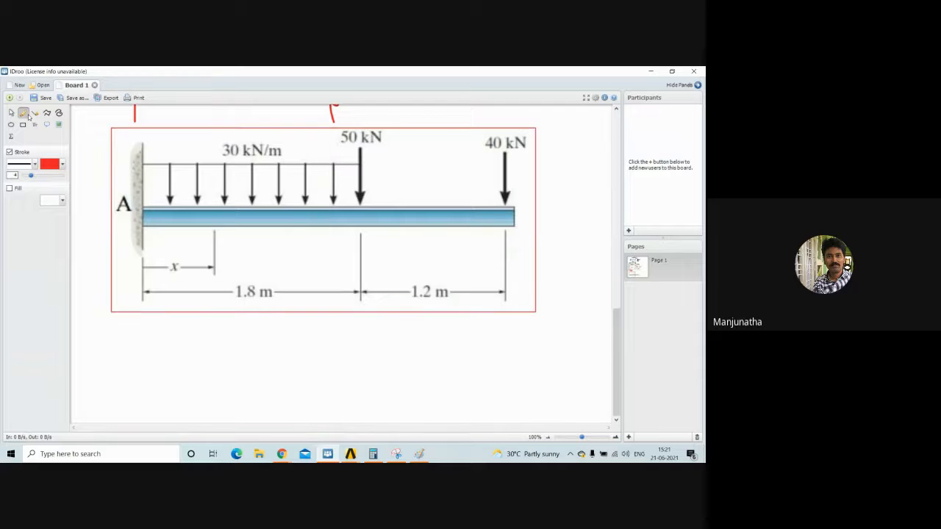
pyautogui.click(35, 113)
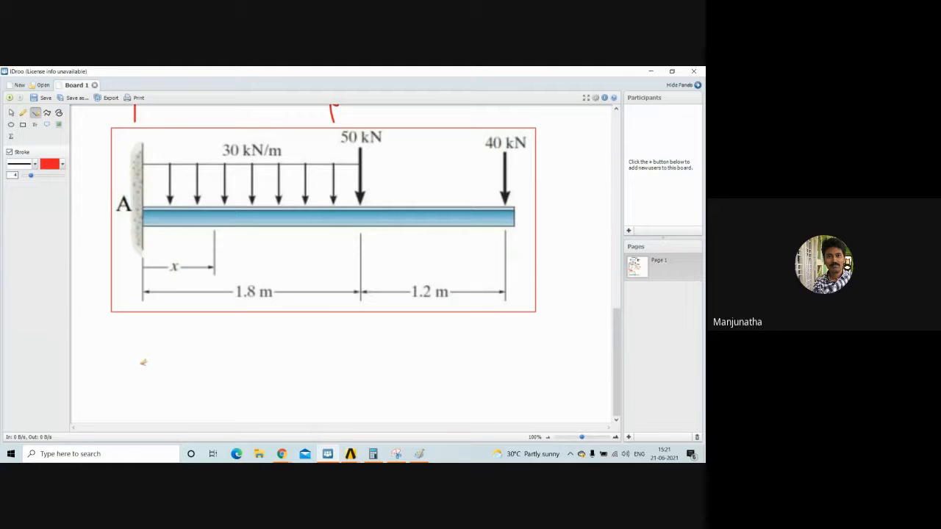
pyautogui.moveTo(143, 363); pyautogui.dragTo(512, 360)
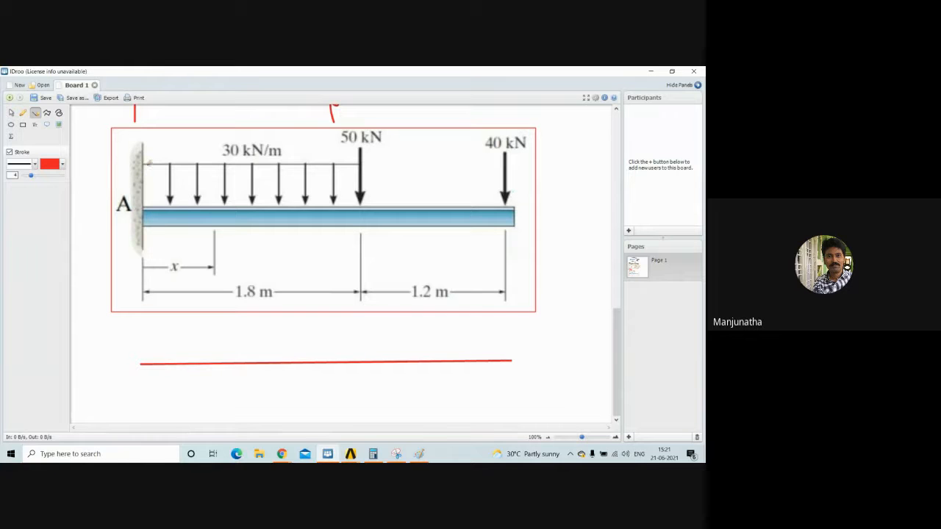
# Draw a full-length dimension line with end ticks and an arrowhead at each end below the red beam line
pyautogui.scroll(-2, 184, 246)
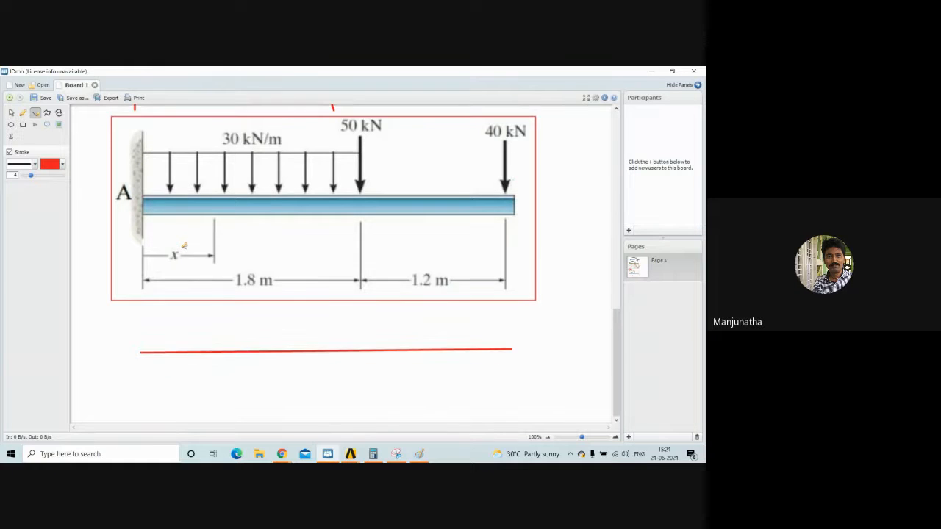
pyautogui.moveTo(142, 355); pyautogui.dragTo(140, 382)
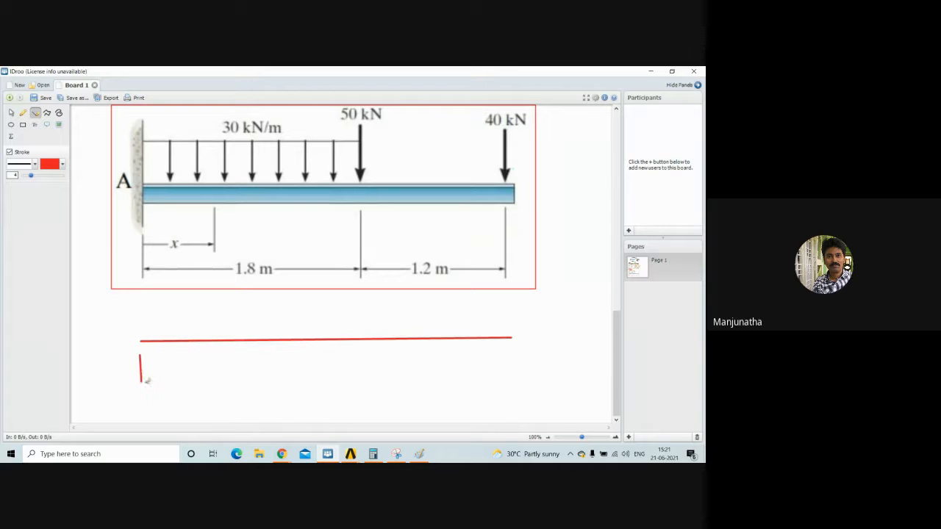
pyautogui.moveTo(514, 347); pyautogui.dragTo(514, 376)
pyautogui.moveTo(143, 372); pyautogui.dragTo(509, 365)
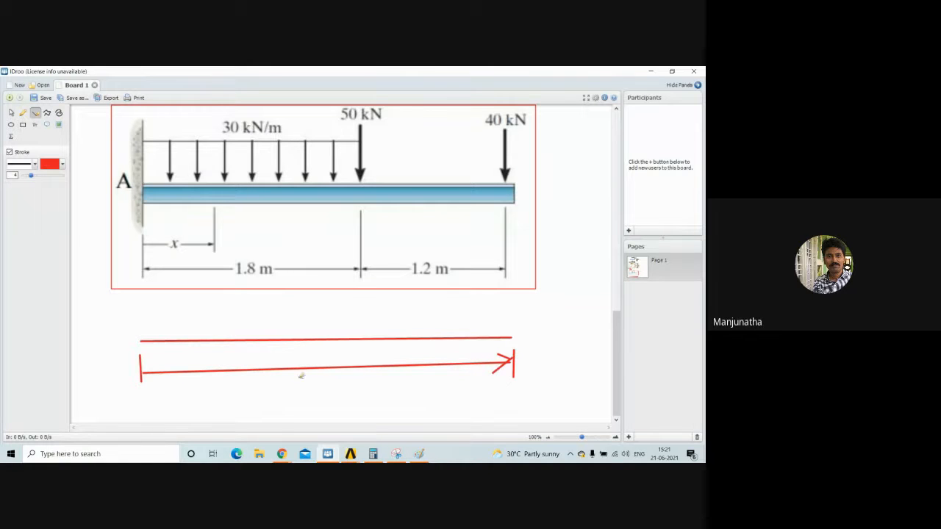
pyautogui.moveTo(151, 362)
pyautogui.mouseDown()
pyautogui.moveTo(142, 369)
pyautogui.moveTo(163, 388)
pyautogui.mouseUp()
pyautogui.moveTo(294, 374); pyautogui.dragTo(305, 381)
pyautogui.hotkey('ctrl', 'z')
# Handwrite the overall beam length 3000 mm beneath the dimension line
pyautogui.click(23, 112)
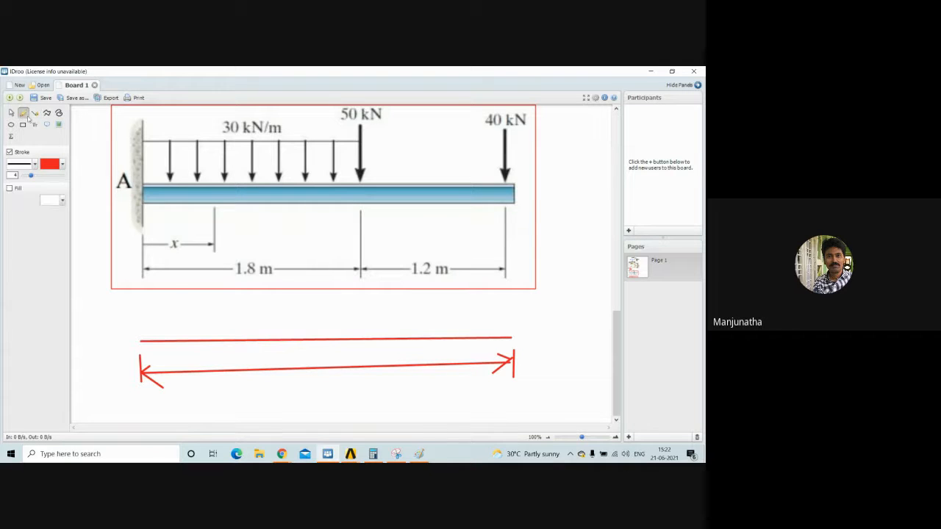
pyautogui.moveTo(278, 378)
pyautogui.mouseDown()
pyautogui.moveTo(288, 385)
pyautogui.moveTo(278, 394)
pyautogui.moveTo(373, 382)
pyautogui.moveTo(386, 391)
pyautogui.mouseUp()
pyautogui.click(295, 391)
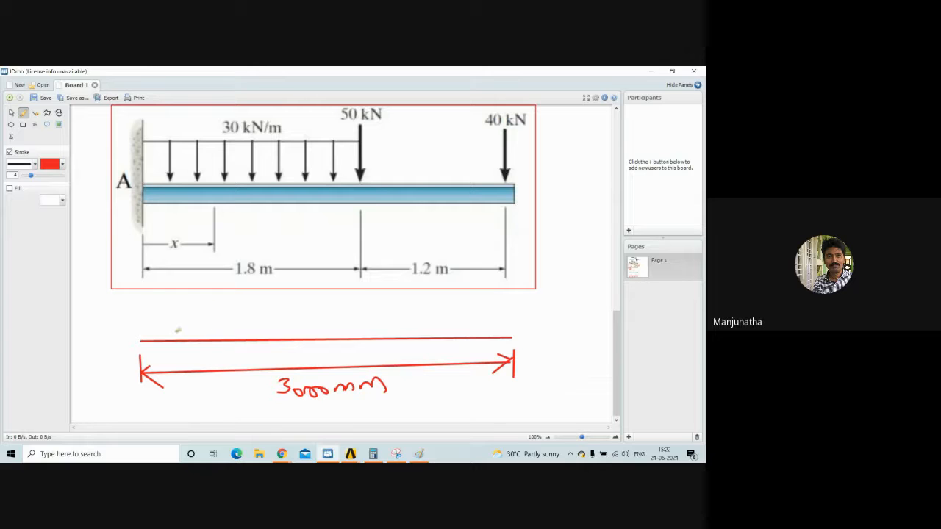
# Sketch the distributed load as scallops from the fixed end of the red beam line and dimension its extent as 1800 mm
pyautogui.moveTo(141, 339)
pyautogui.mouseDown()
pyautogui.moveTo(205, 328)
pyautogui.moveTo(257, 340)
pyautogui.moveTo(319, 336)
pyautogui.mouseUp()
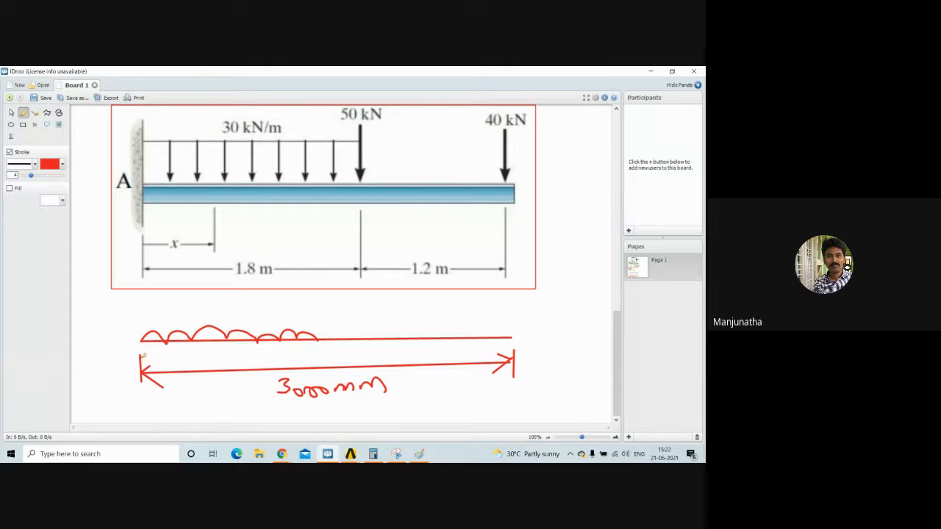
pyautogui.moveTo(144, 356); pyautogui.dragTo(322, 352)
pyautogui.moveTo(152, 353)
pyautogui.mouseDown()
pyautogui.moveTo(150, 366)
pyautogui.moveTo(265, 362)
pyautogui.mouseUp()
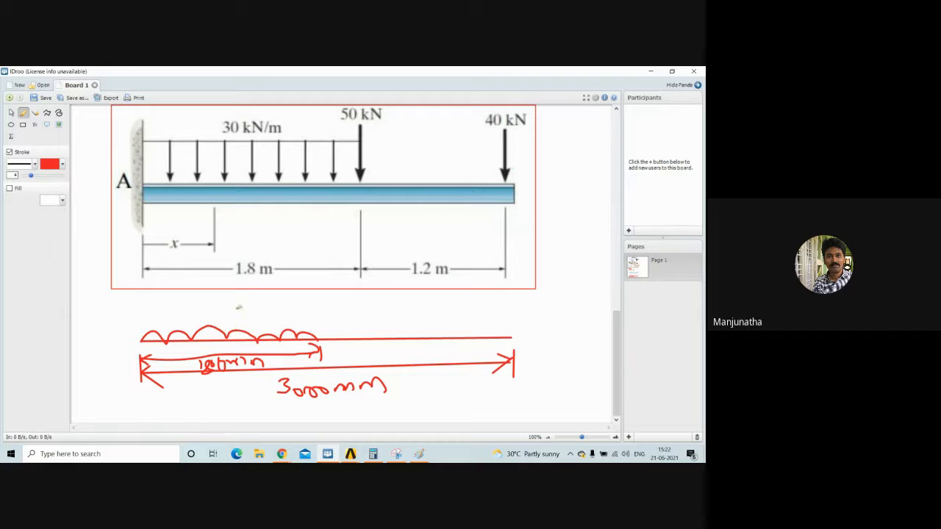
# Handwrite the load intensity 30 N/mm above the scalloped distributed load and mark an arc over the kN/m unit in the figure
pyautogui.moveTo(212, 307)
pyautogui.mouseDown()
pyautogui.moveTo(251, 317)
pyautogui.moveTo(245, 311)
pyautogui.mouseUp()
pyautogui.moveTo(257, 314)
pyautogui.mouseDown()
pyautogui.moveTo(266, 320)
pyautogui.moveTo(270, 307)
pyautogui.moveTo(274, 323)
pyautogui.moveTo(311, 311)
pyautogui.mouseUp()
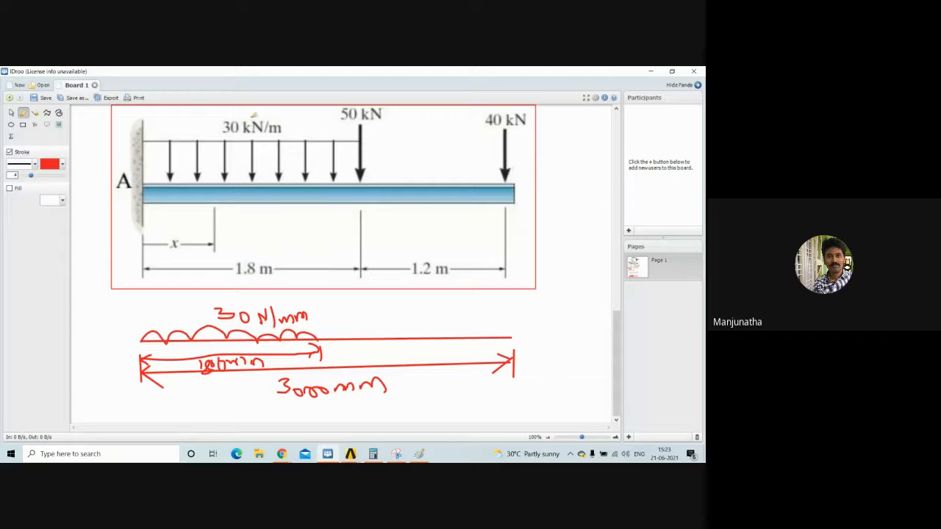
pyautogui.moveTo(251, 118); pyautogui.dragTo(280, 127)
# Draw downward point-load arrows on the red beam line at the end of the distributed load and at the free end
pyautogui.moveTo(318, 301); pyautogui.dragTo(320, 337)
pyautogui.moveTo(505, 303)
pyautogui.mouseDown()
pyautogui.moveTo(506, 339)
pyautogui.moveTo(515, 327)
pyautogui.mouseUp()
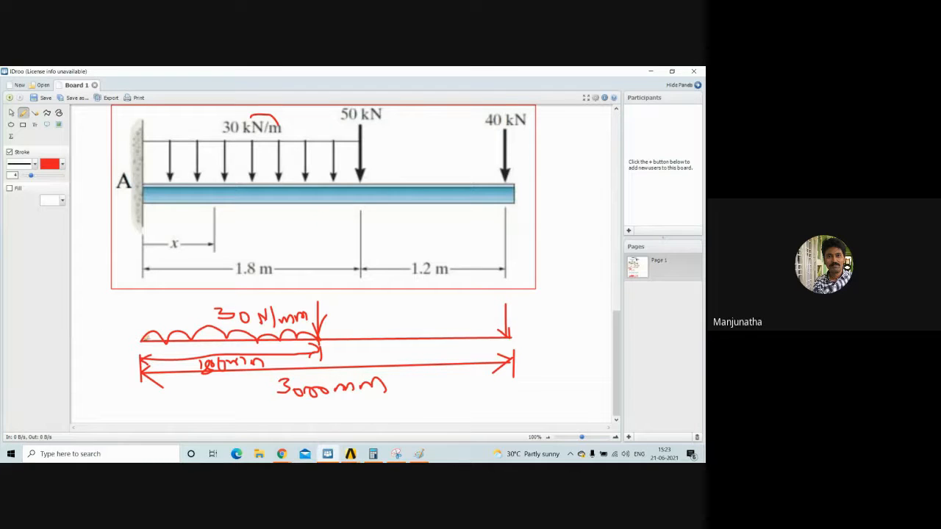
pyautogui.scroll(-1, 318, 345)
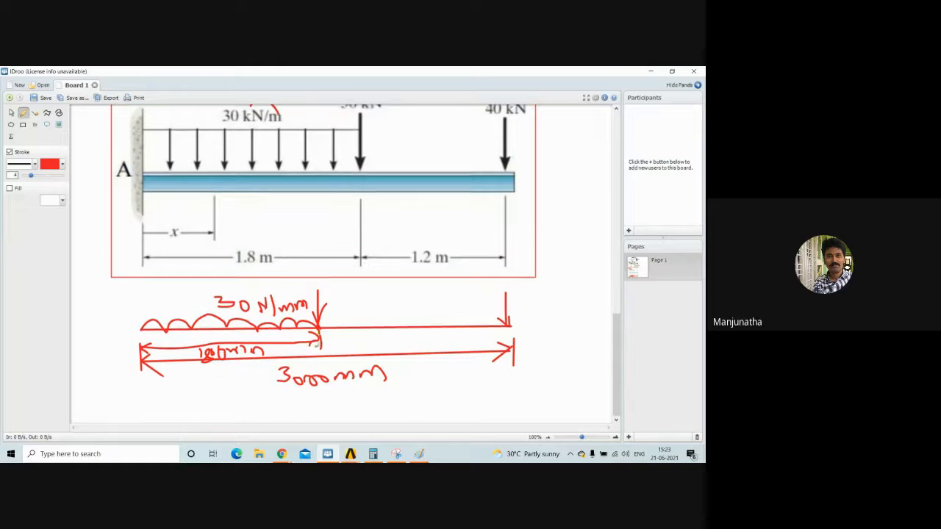
pyautogui.scroll(-1, 318, 344)
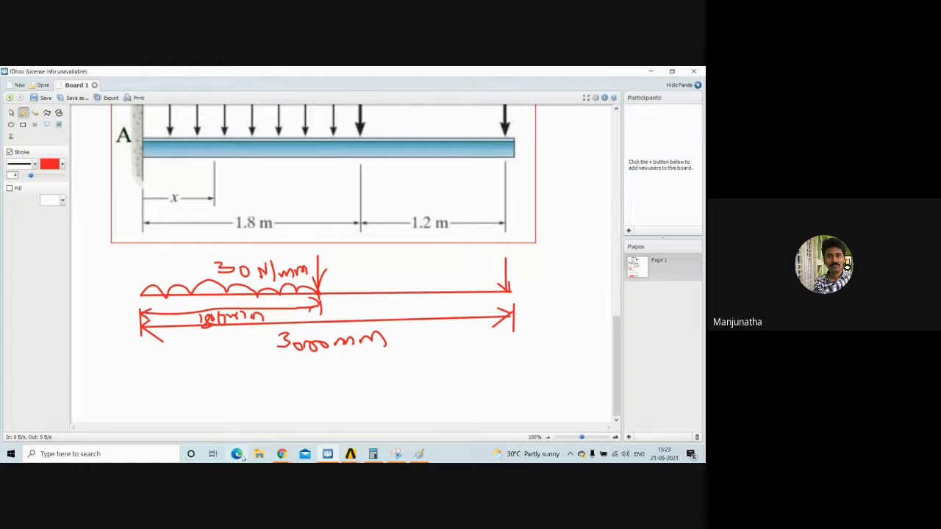
# Switch to the Google Meet window in Chrome to check on the meeting
pyautogui.click(282, 454)
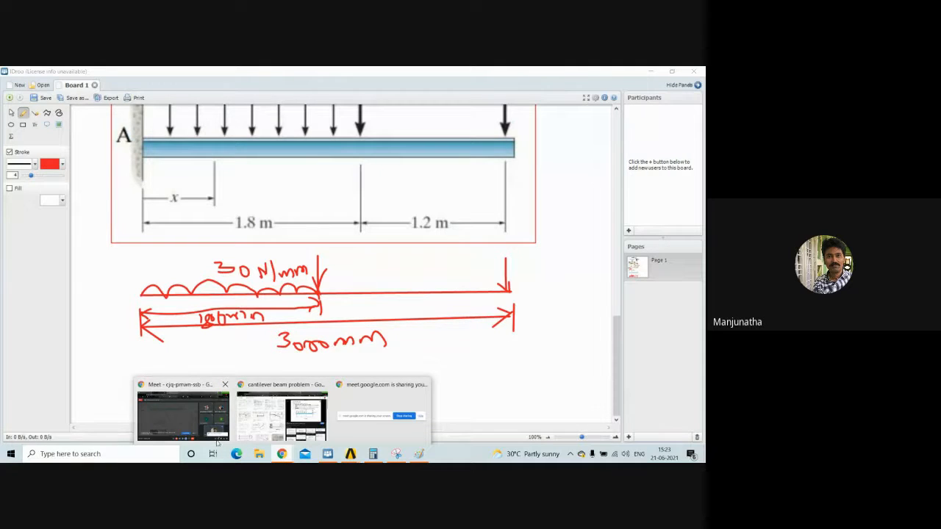
pyautogui.moveTo(213, 430)
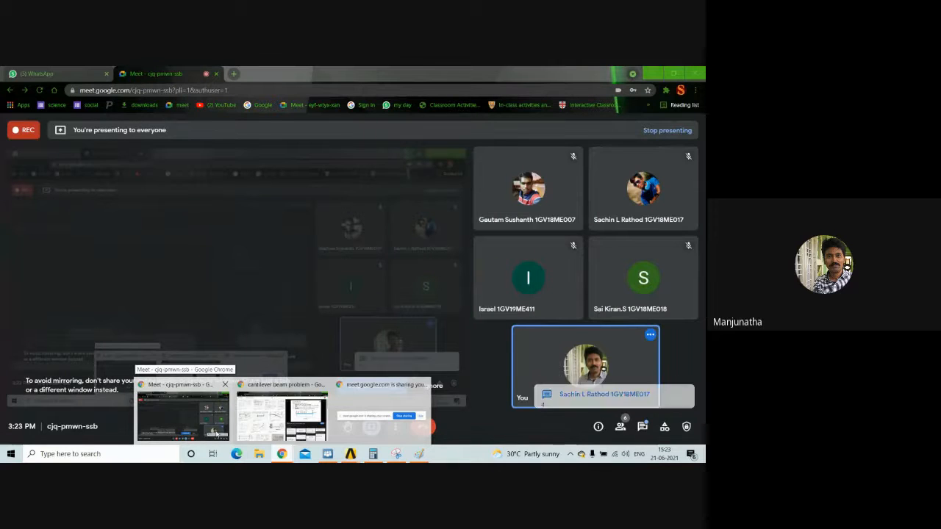
pyautogui.click(218, 415)
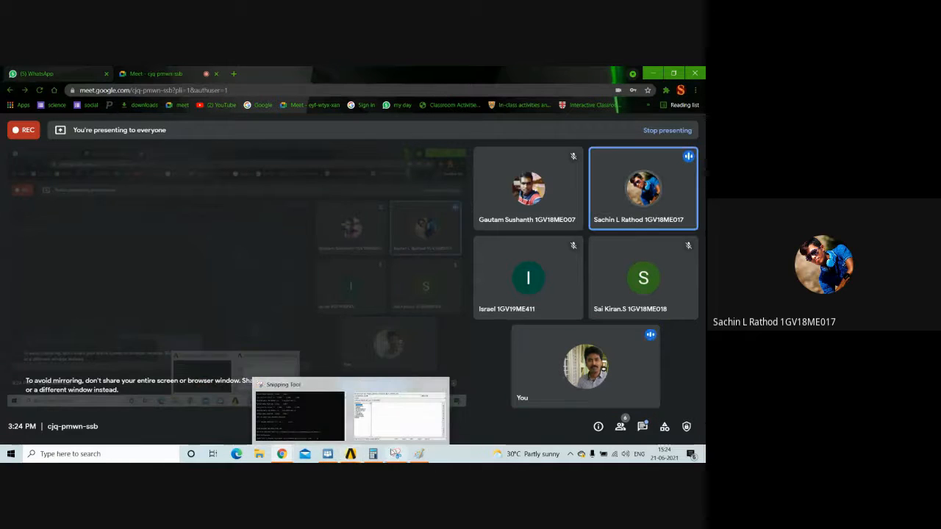
# Return to the IDroo whiteboard and scribble over the x dimension label in the beam figure
pyautogui.click(325, 457)
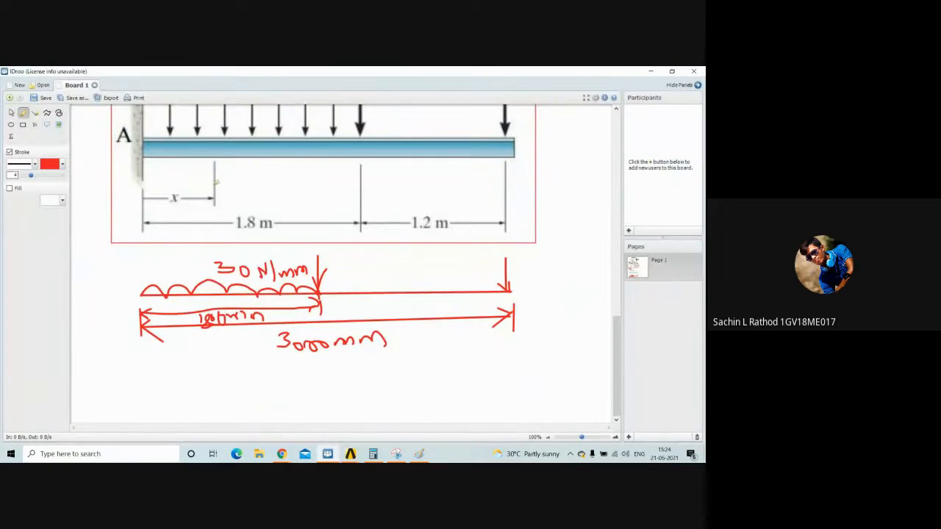
pyautogui.moveTo(188, 184)
pyautogui.mouseDown()
pyautogui.moveTo(177, 200)
pyautogui.moveTo(190, 188)
pyautogui.mouseUp()
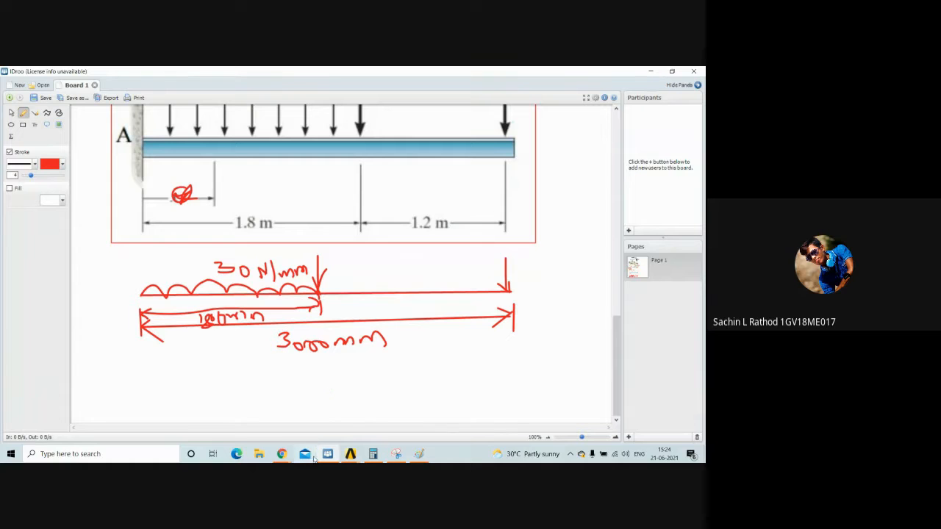
pyautogui.moveTo(290, 457)
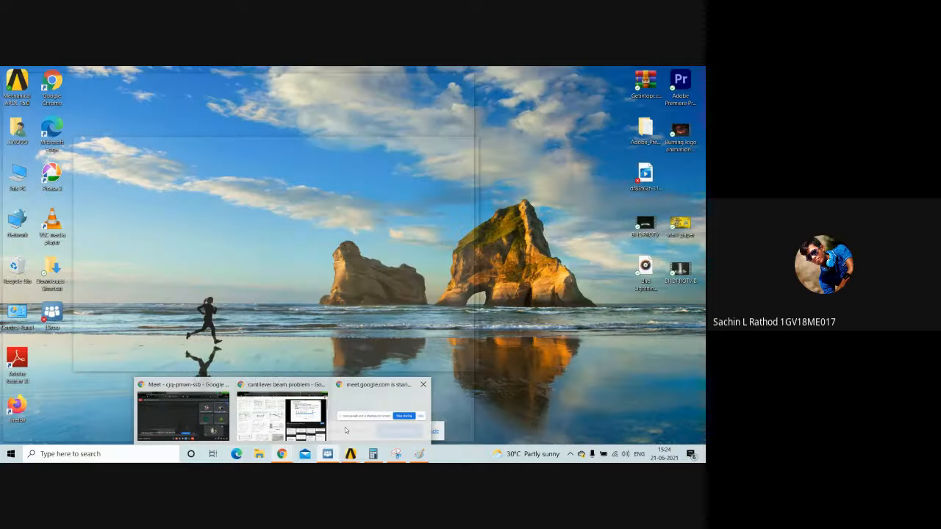
pyautogui.moveTo(327, 453)
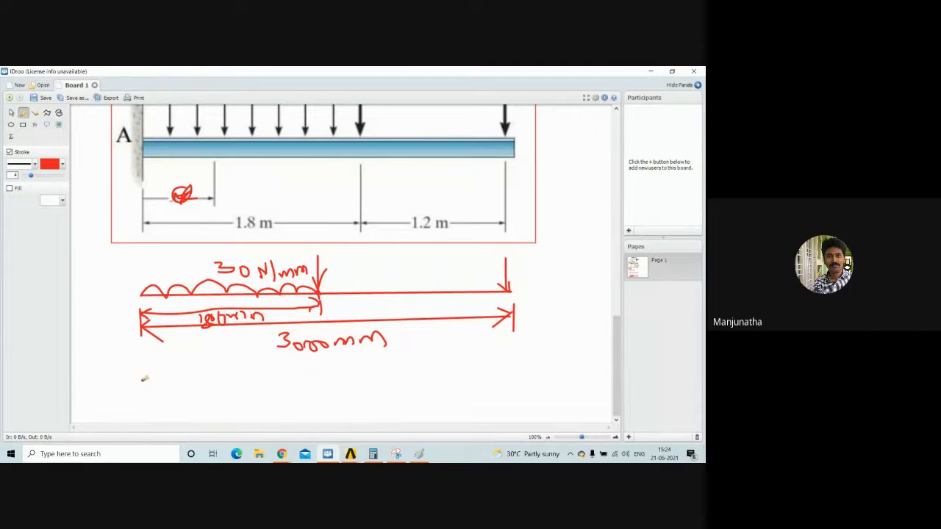
# Mark node dots 1, 2 and 3 below the sketch, aligned with the fixed end, the mid-span point load and the free end
pyautogui.moveTo(144, 379); pyautogui.dragTo(139, 408)
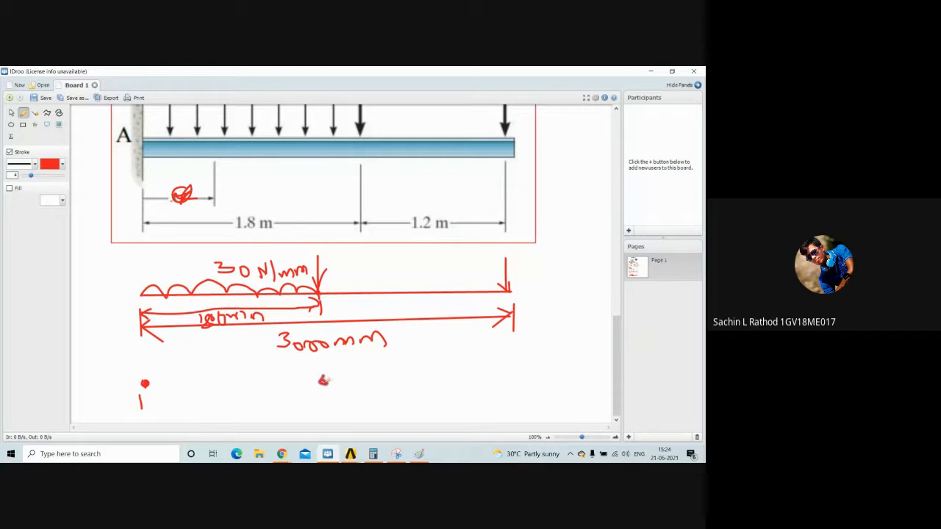
pyautogui.moveTo(323, 377)
pyautogui.mouseDown()
pyautogui.moveTo(333, 403)
pyautogui.moveTo(325, 411)
pyautogui.moveTo(336, 412)
pyautogui.mouseUp()
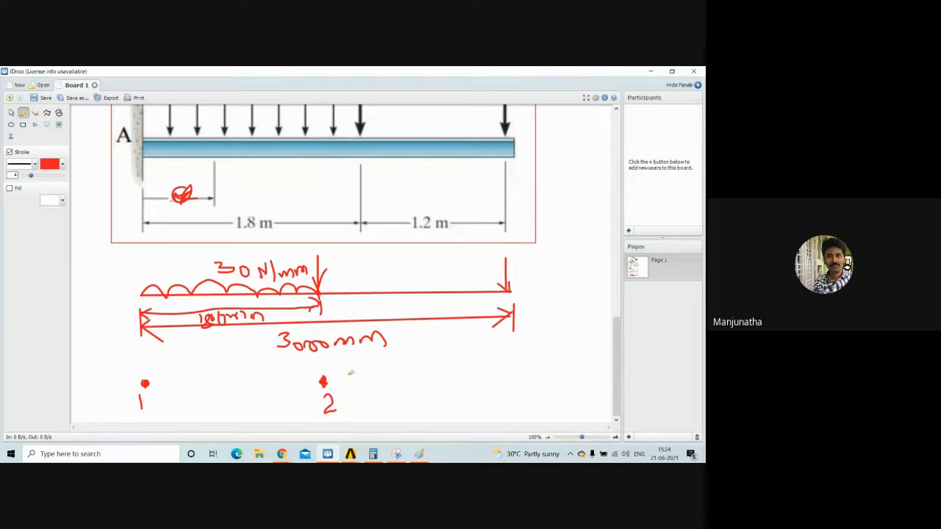
pyautogui.scroll(-1, 351, 372)
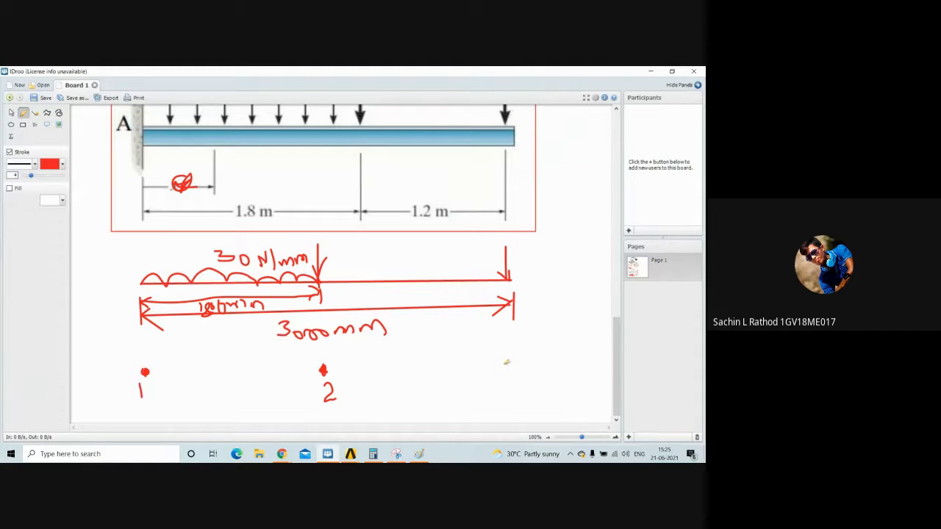
pyautogui.moveTo(511, 363); pyautogui.dragTo(512, 366)
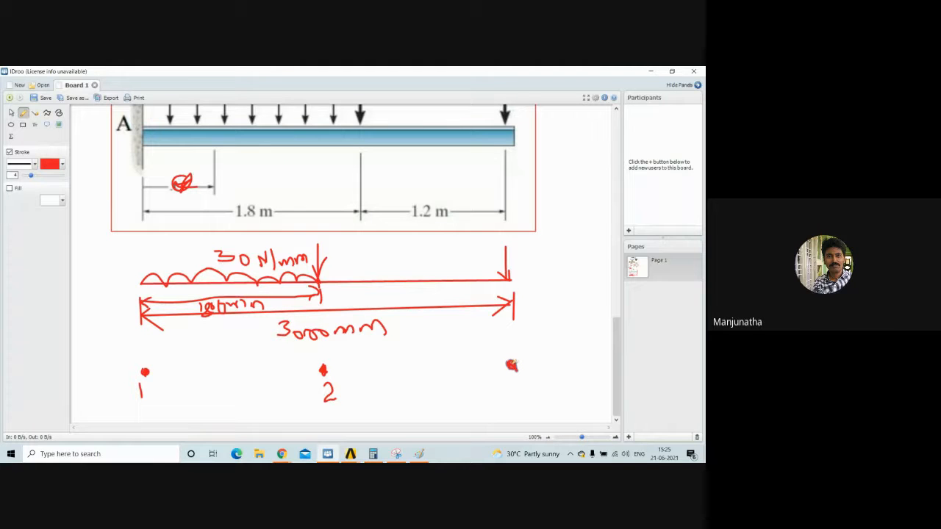
pyautogui.scroll(-1, 479, 360)
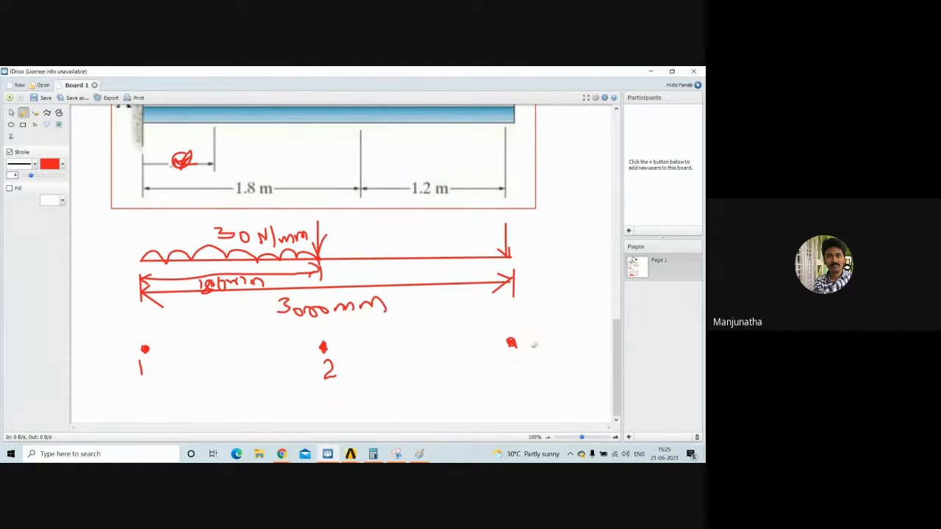
pyautogui.moveTo(517, 360)
pyautogui.mouseDown()
pyautogui.moveTo(528, 371)
pyautogui.moveTo(515, 378)
pyautogui.mouseUp()
# Connect nodes 1 and 2 with a straight red line and nodes 2 and 3 with a straight orange line
pyautogui.click(36, 112)
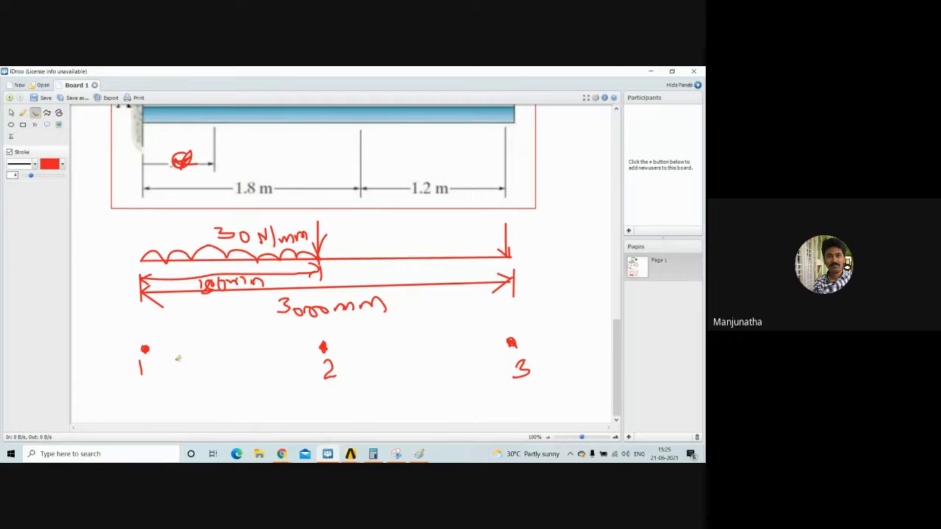
pyautogui.moveTo(145, 349); pyautogui.dragTo(324, 347)
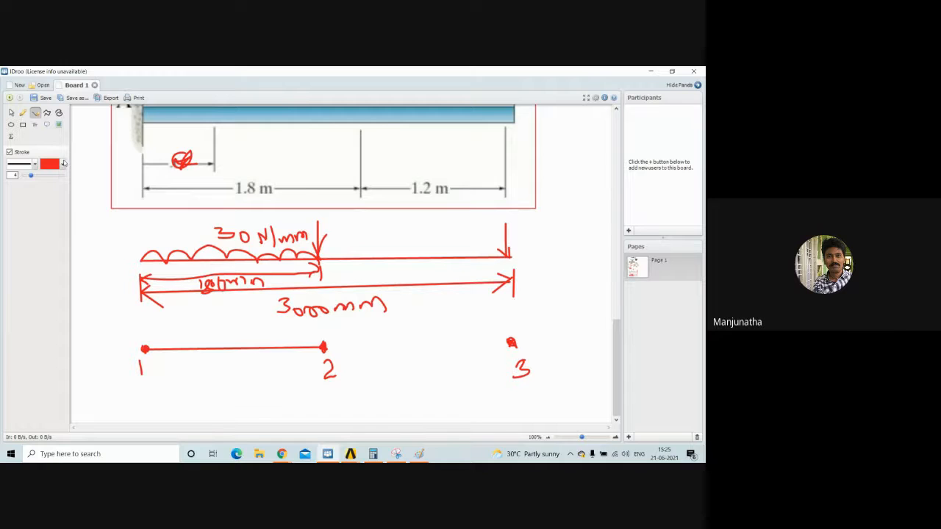
pyautogui.click(63, 163)
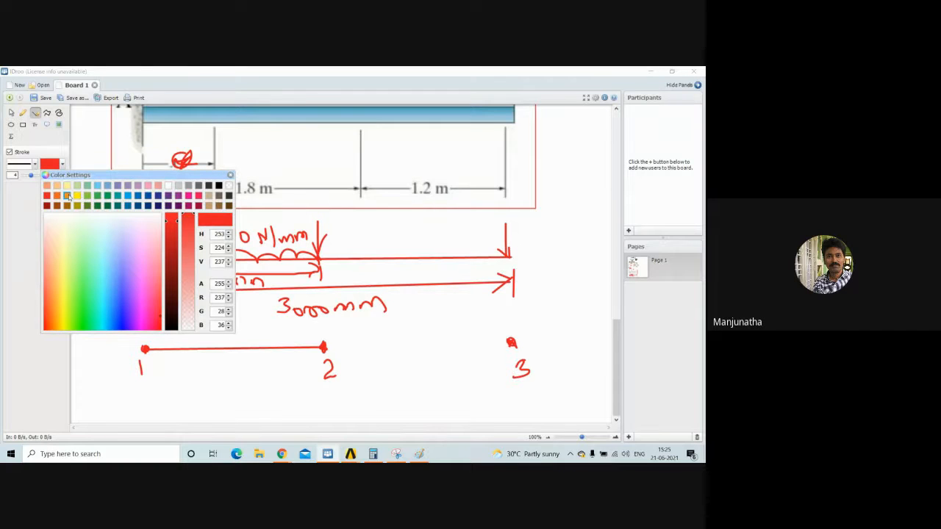
pyautogui.click(67, 196)
pyautogui.moveTo(324, 346); pyautogui.dragTo(511, 342)
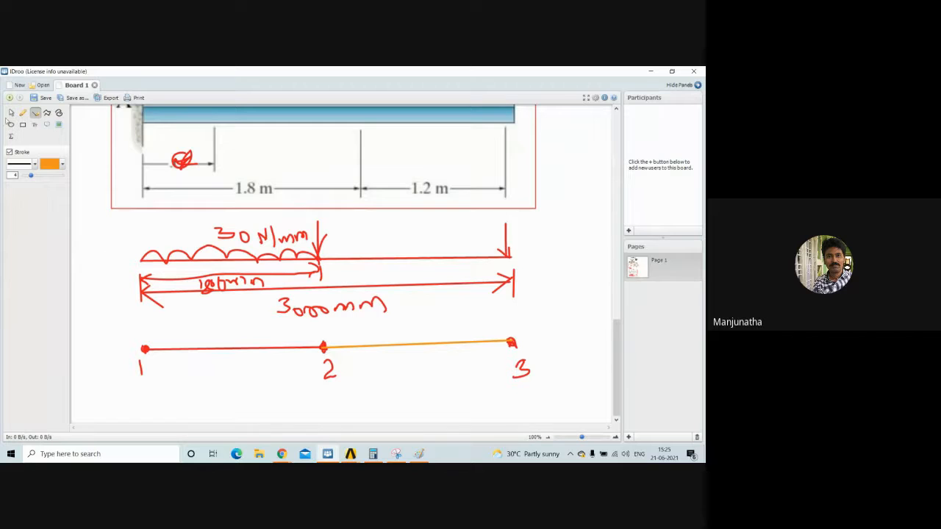
# Handwrite circled element numbers in orange: 1 above the line between nodes 1 and 2, and 2 between nodes 2 and 3
pyautogui.click(23, 113)
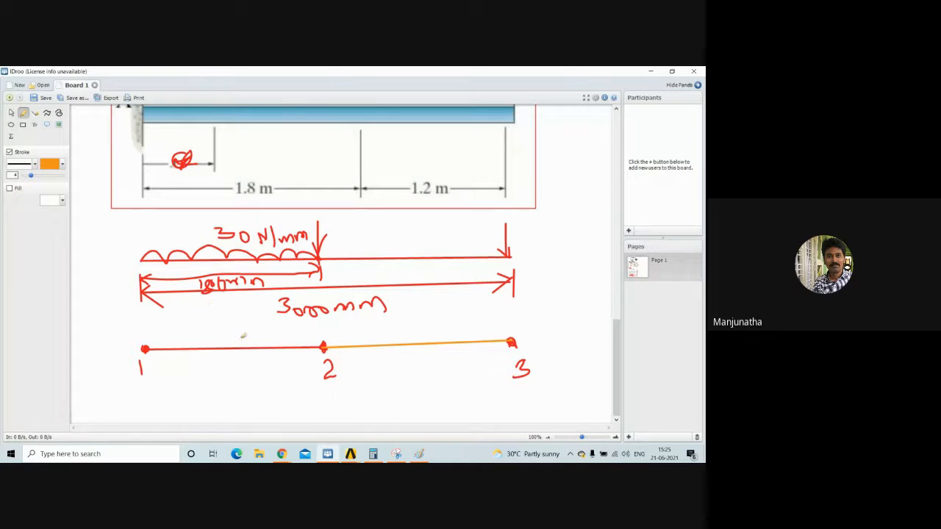
pyautogui.moveTo(240, 334)
pyautogui.mouseDown()
pyautogui.moveTo(234, 344)
pyautogui.moveTo(241, 333)
pyautogui.mouseUp()
pyautogui.moveTo(397, 327)
pyautogui.mouseDown()
pyautogui.moveTo(405, 336)
pyautogui.moveTo(402, 326)
pyautogui.mouseUp()
# Outline the distributed load over element 1 in orange and draw downward point-load arrows at nodes 2 and 3
pyautogui.moveTo(145, 347)
pyautogui.mouseDown()
pyautogui.moveTo(232, 332)
pyautogui.moveTo(322, 332)
pyautogui.moveTo(324, 346)
pyautogui.mouseUp()
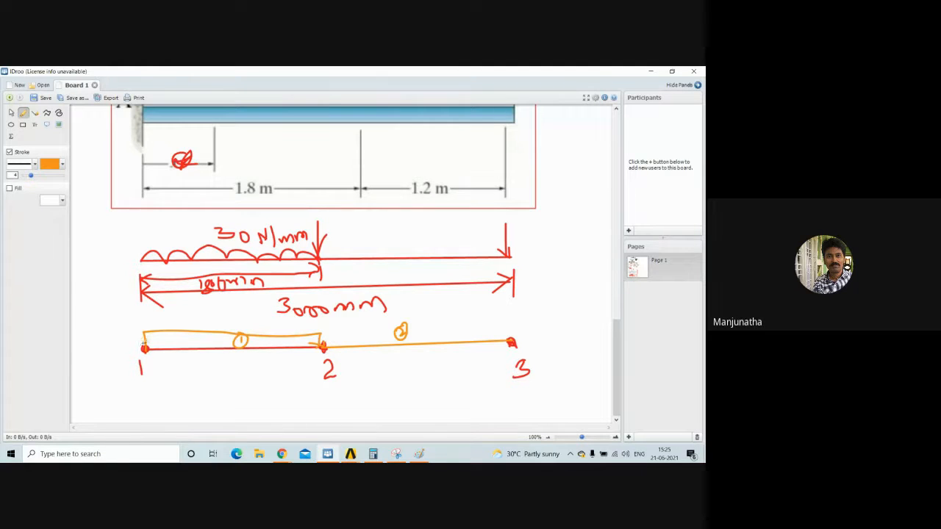
pyautogui.moveTo(156, 335); pyautogui.dragTo(154, 345)
pyautogui.moveTo(322, 318)
pyautogui.mouseDown()
pyautogui.moveTo(323, 344)
pyautogui.moveTo(331, 337)
pyautogui.mouseUp()
pyautogui.moveTo(509, 312)
pyautogui.mouseDown()
pyautogui.moveTo(512, 342)
pyautogui.moveTo(521, 323)
pyautogui.mouseUp()
# Switch to ANSYS and set the preferences to show only the Structural discipline
pyautogui.scroll(3, 313, 340)
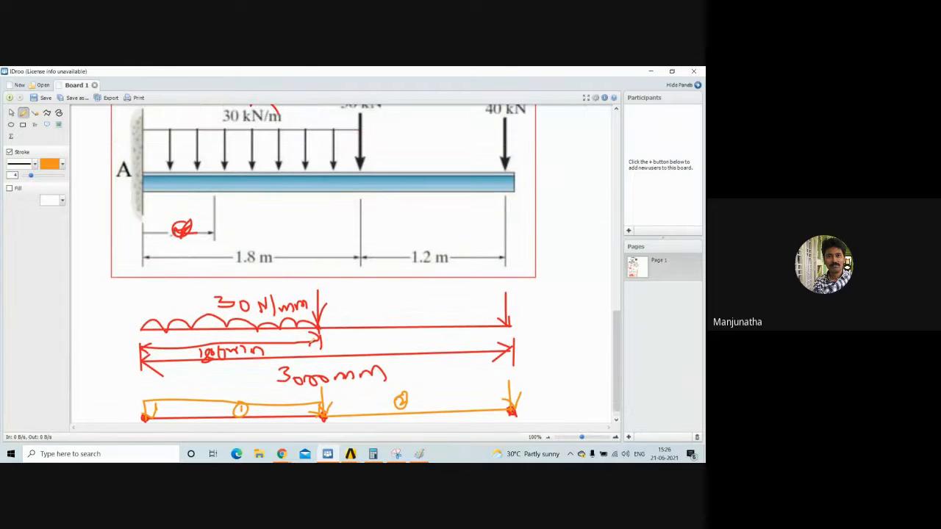
pyautogui.scroll(-2, 312, 340)
pyautogui.scroll(4, 313, 340)
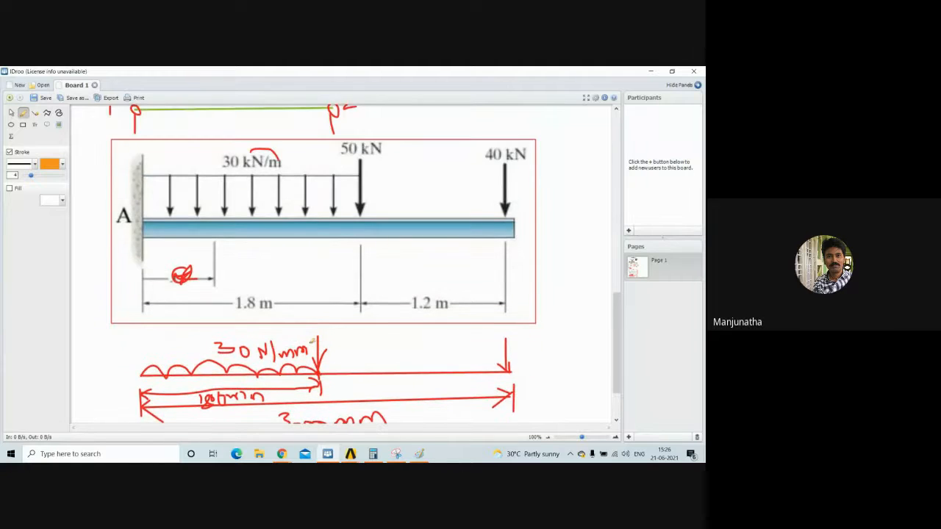
pyautogui.scroll(2, 313, 340)
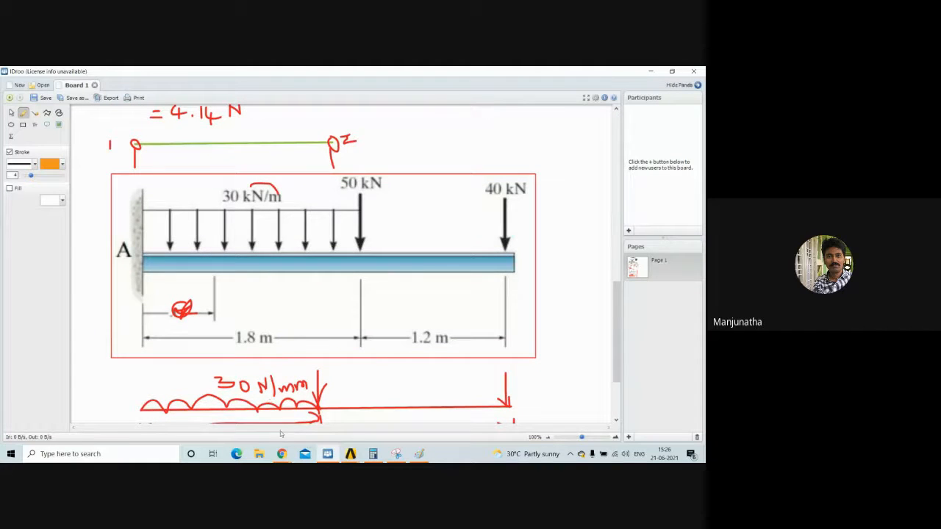
pyautogui.moveTo(350, 454)
pyautogui.click(391, 430)
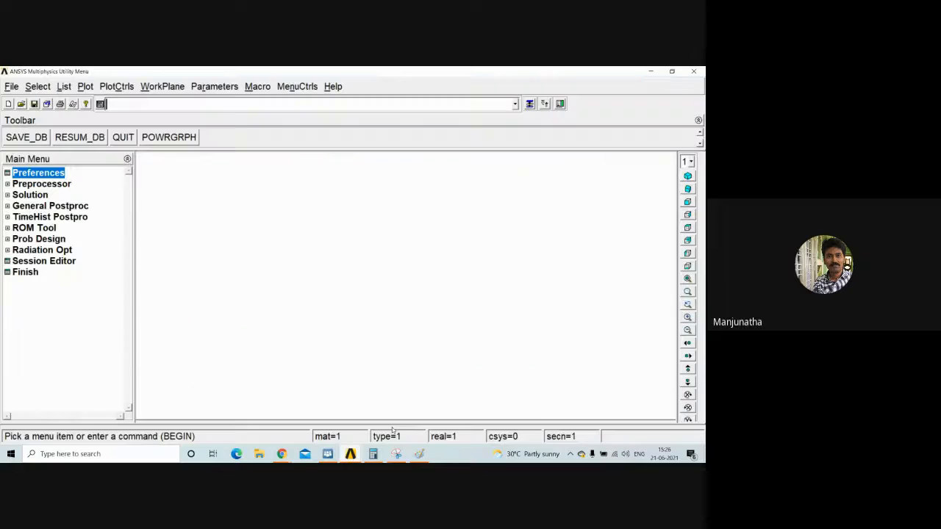
pyautogui.click(59, 173)
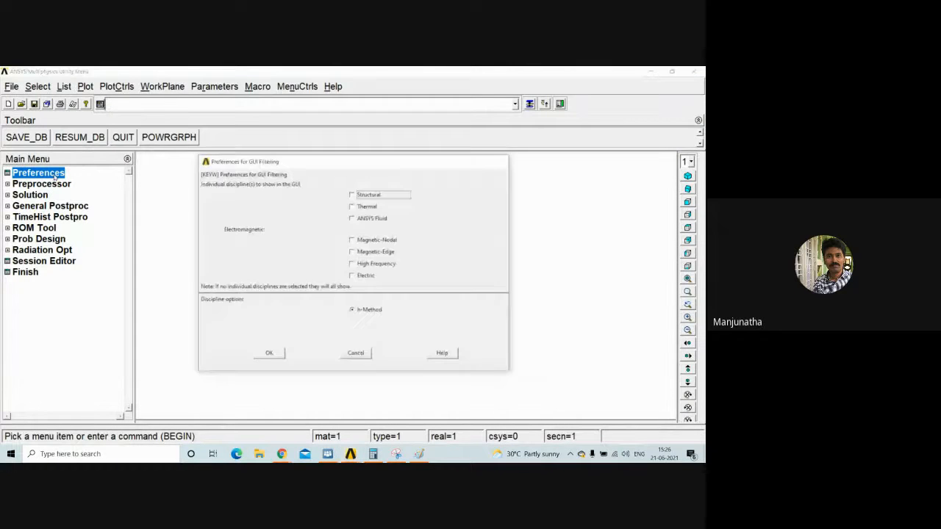
pyautogui.click(269, 355)
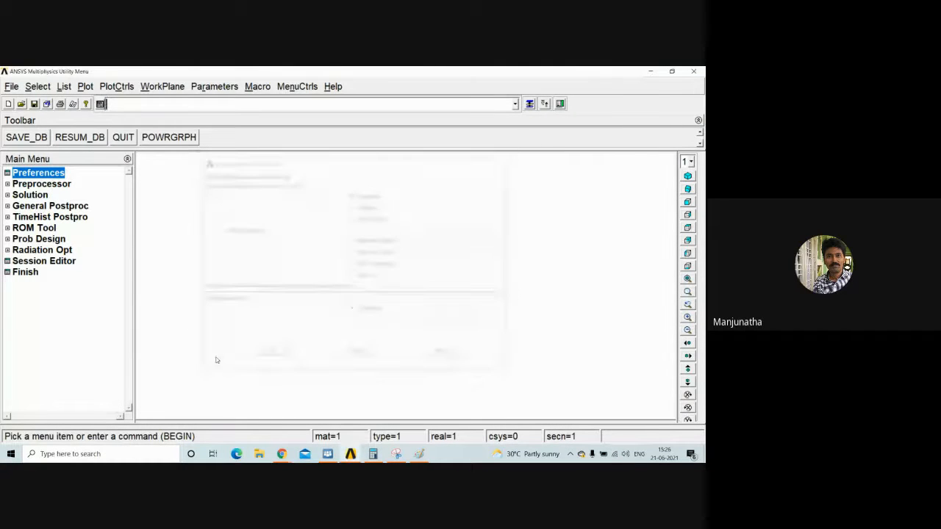
# Add the Beam 2 node 188 element type with reference number 1 and close the element types dialog
pyautogui.click(45, 184)
pyautogui.click(53, 194)
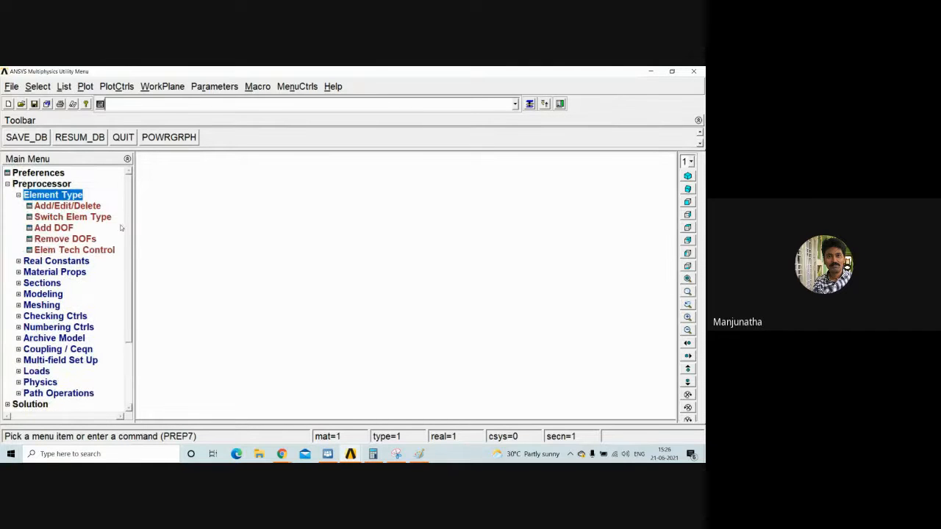
pyautogui.click(59, 205)
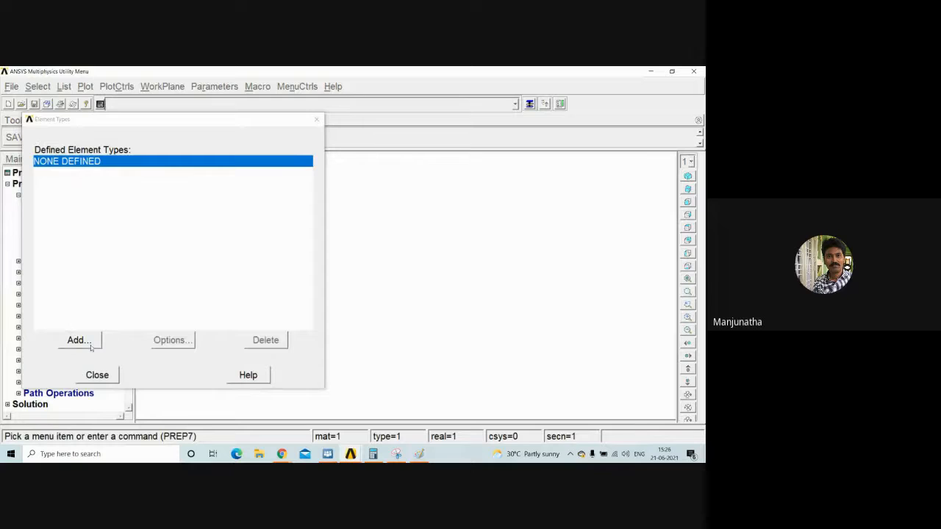
pyautogui.click(90, 344)
pyautogui.click(400, 244)
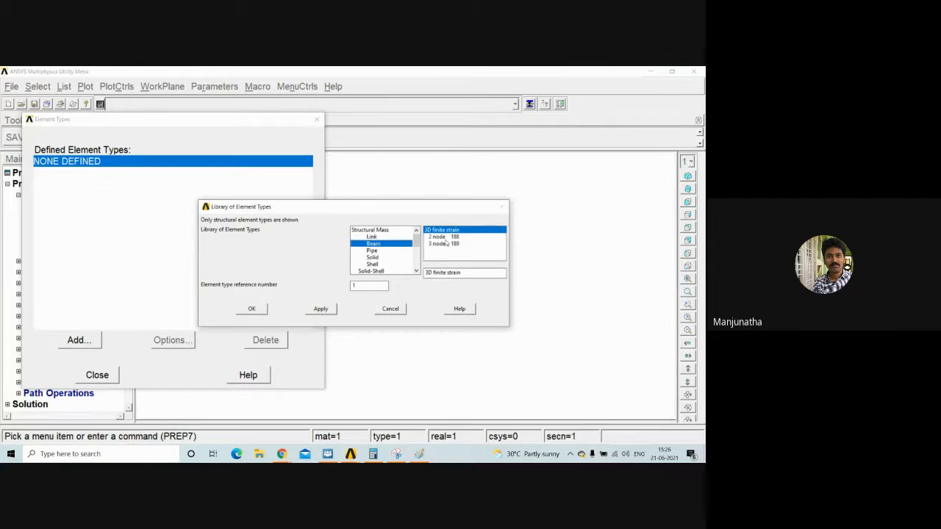
pyautogui.click(441, 237)
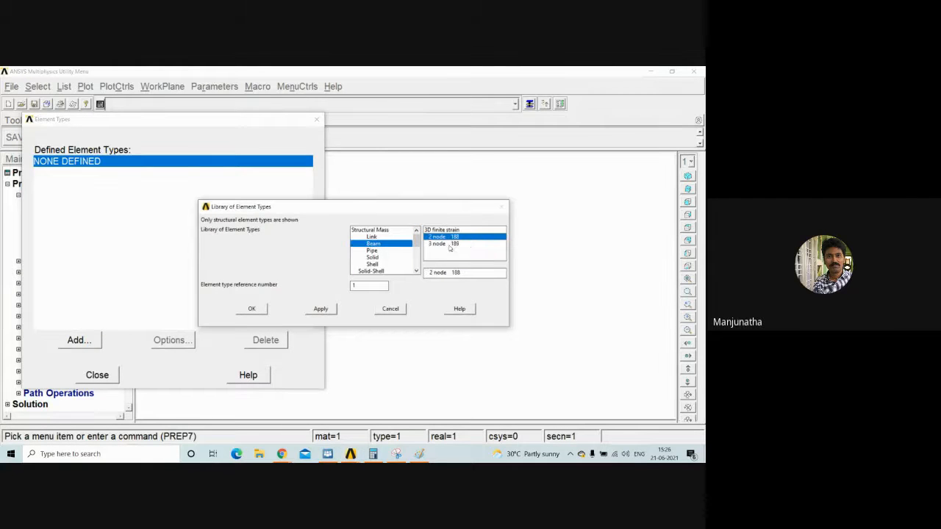
pyautogui.click(262, 310)
pyautogui.click(109, 376)
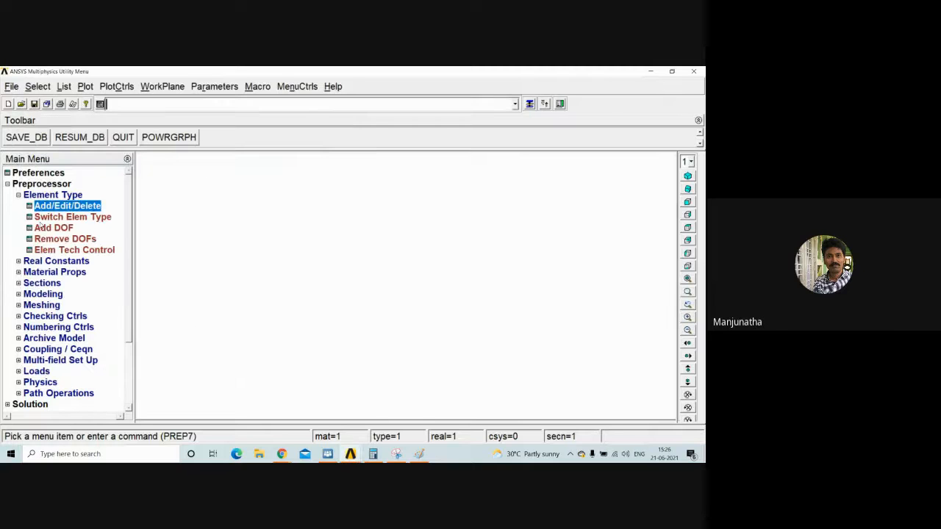
# Define a linear elastic isotropic structural material with EX 2e5, leave PRXY blank, and exit the material model definition
pyautogui.click(70, 273)
pyautogui.doubleClick(79, 261)
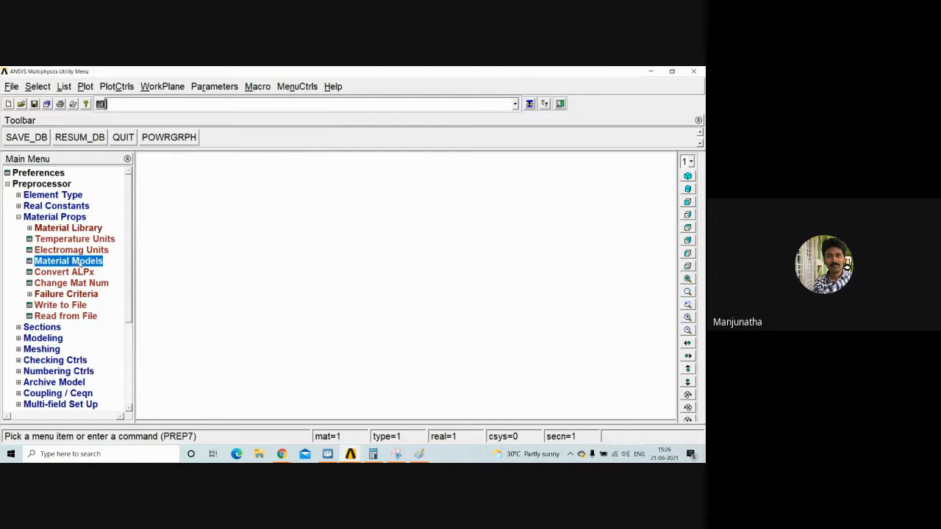
pyautogui.doubleClick(375, 248)
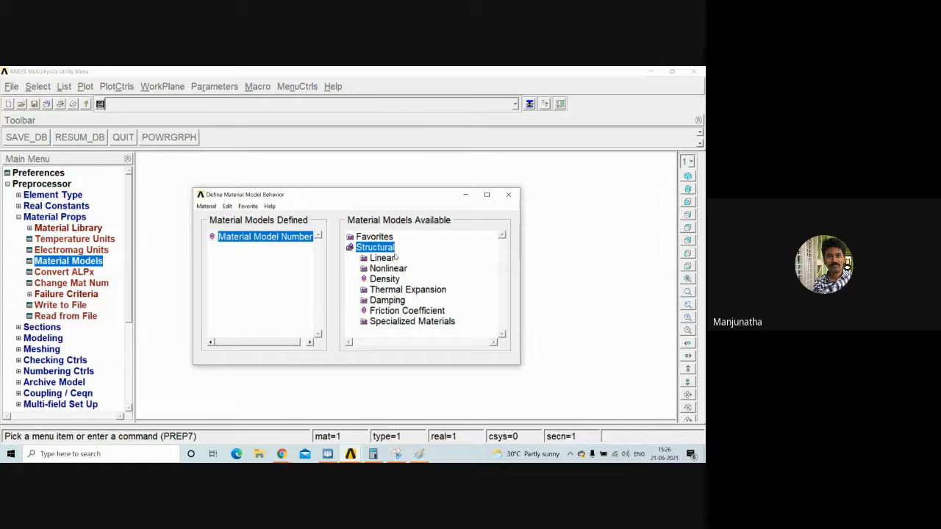
pyautogui.doubleClick(382, 258)
pyautogui.click(396, 268)
pyautogui.doubleClick(403, 272)
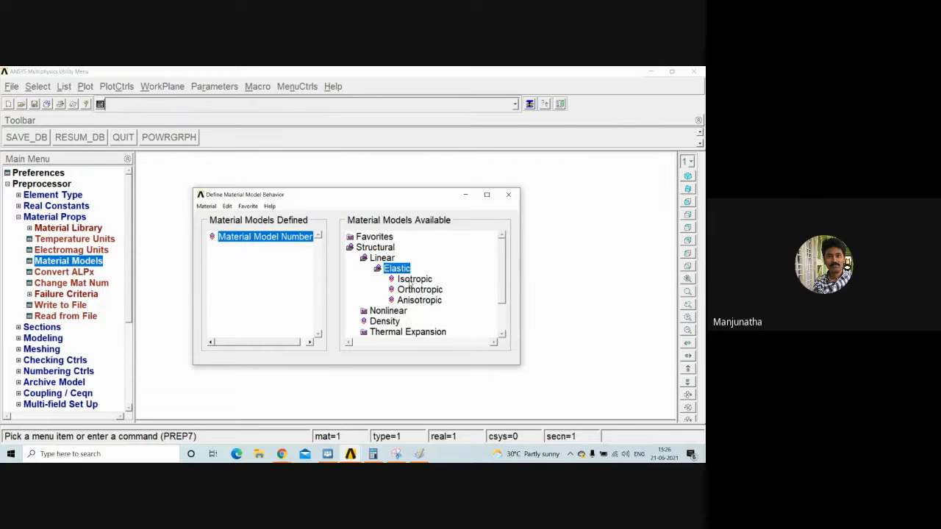
pyautogui.doubleClick(419, 280)
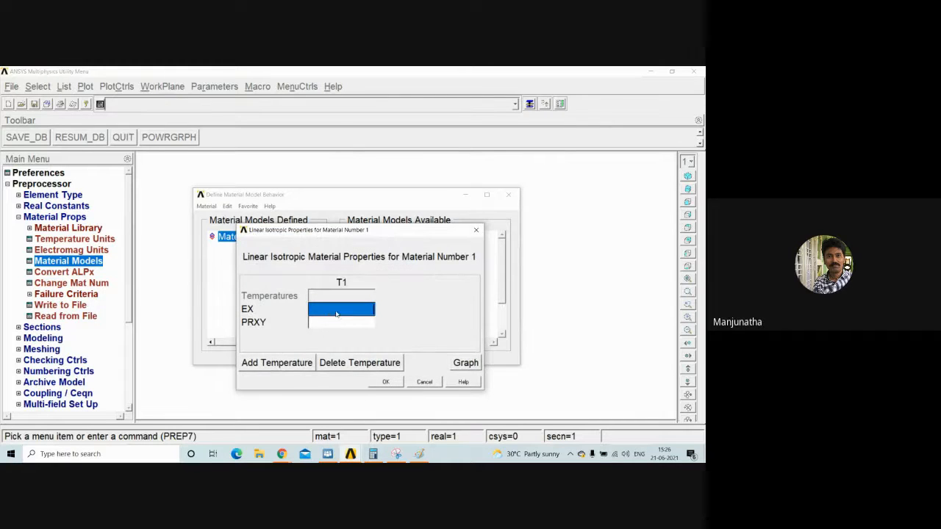
pyautogui.write('2e5')
pyautogui.click(386, 382)
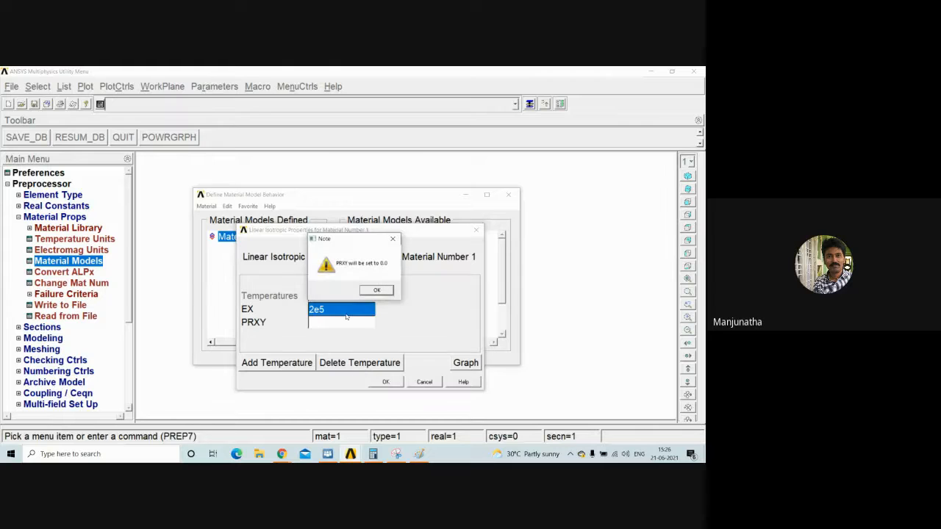
pyautogui.click(378, 293)
pyautogui.click(206, 206)
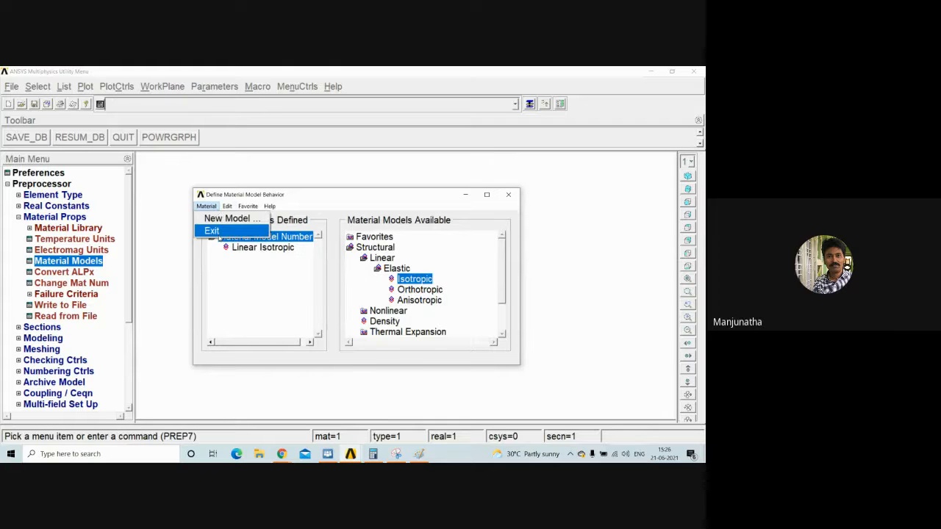
pyautogui.click(205, 230)
pyautogui.click(74, 218)
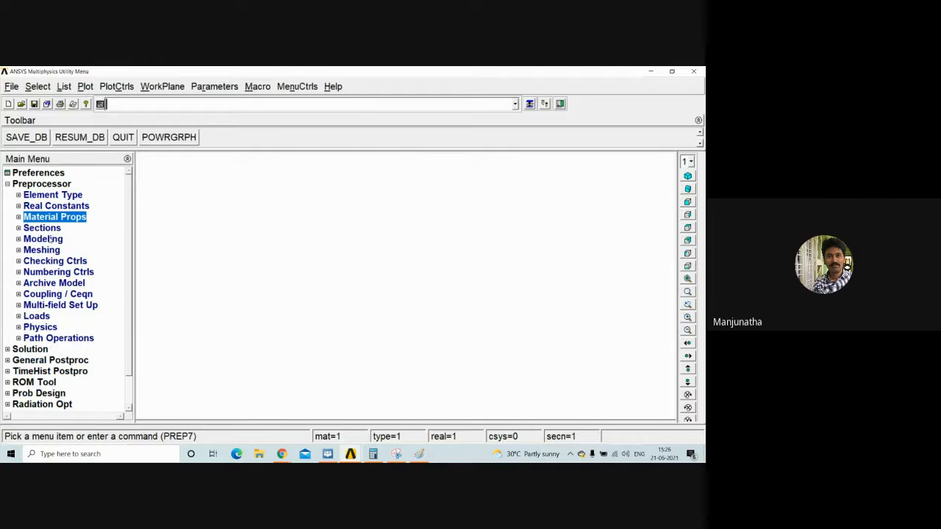
# Define a rectangular common beam section with ID 1, B 200 and H 300, and preview its section data before accepting it
pyautogui.click(48, 229)
pyautogui.click(49, 250)
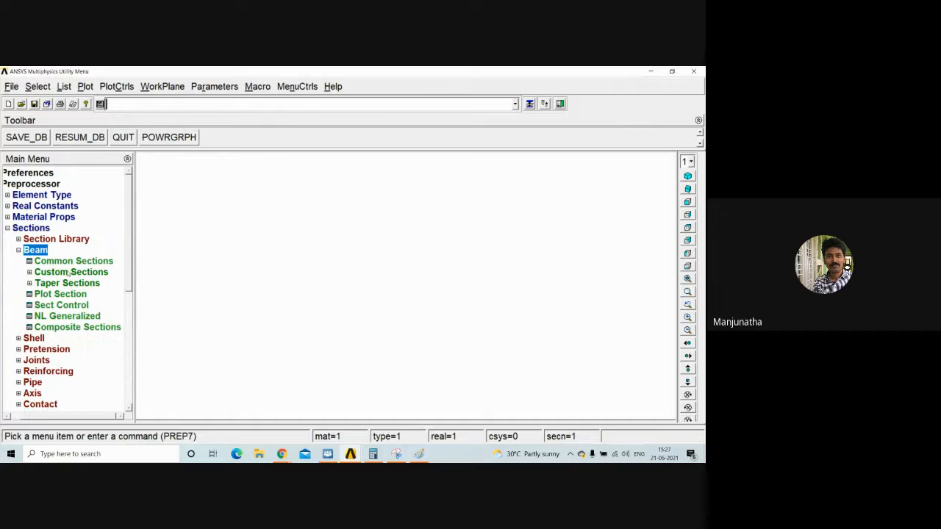
pyautogui.click(74, 263)
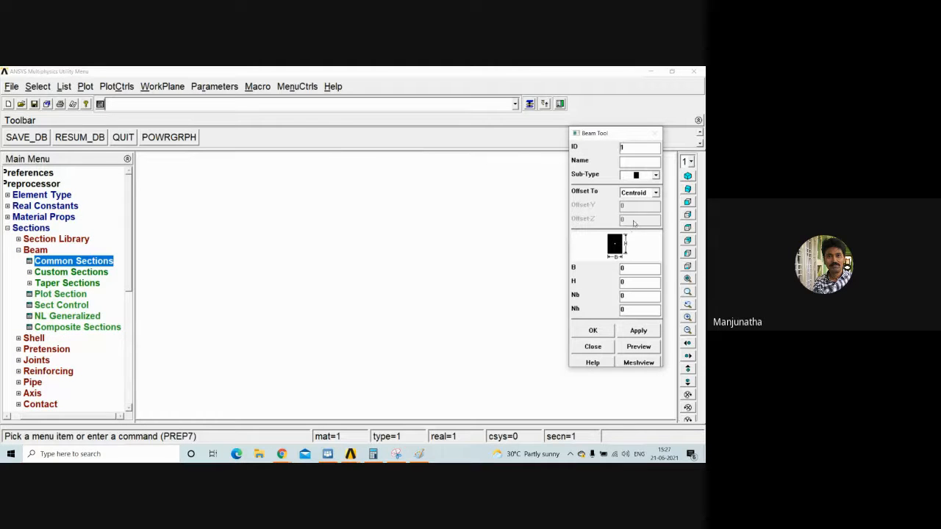
pyautogui.click(656, 178)
pyautogui.click(656, 179)
pyautogui.write('200')
pyautogui.press('Tab')
pyautogui.write('300')
pyautogui.click(637, 350)
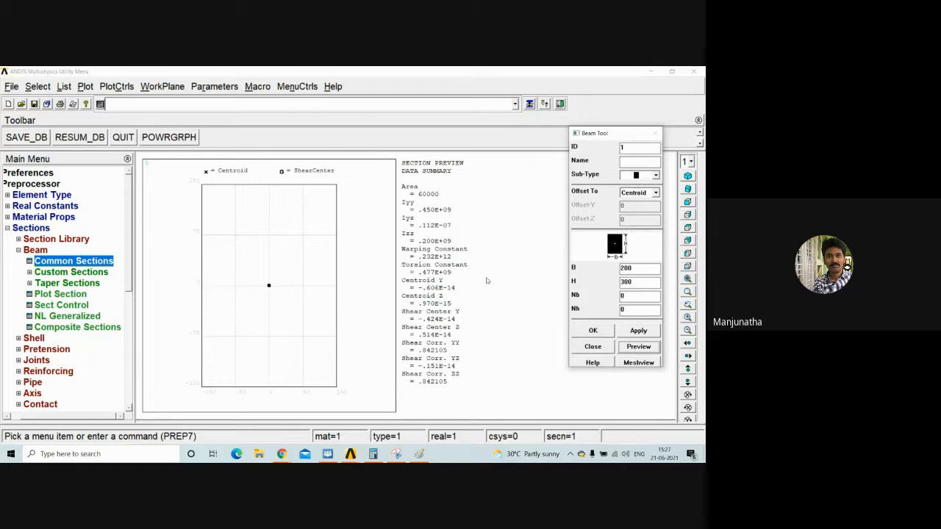
pyautogui.click(593, 331)
pyautogui.click(19, 250)
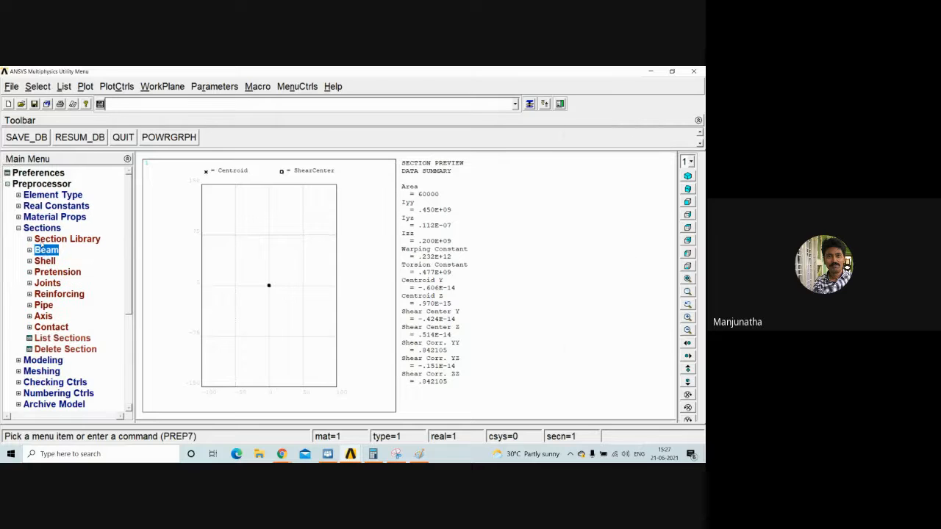
pyautogui.click(44, 231)
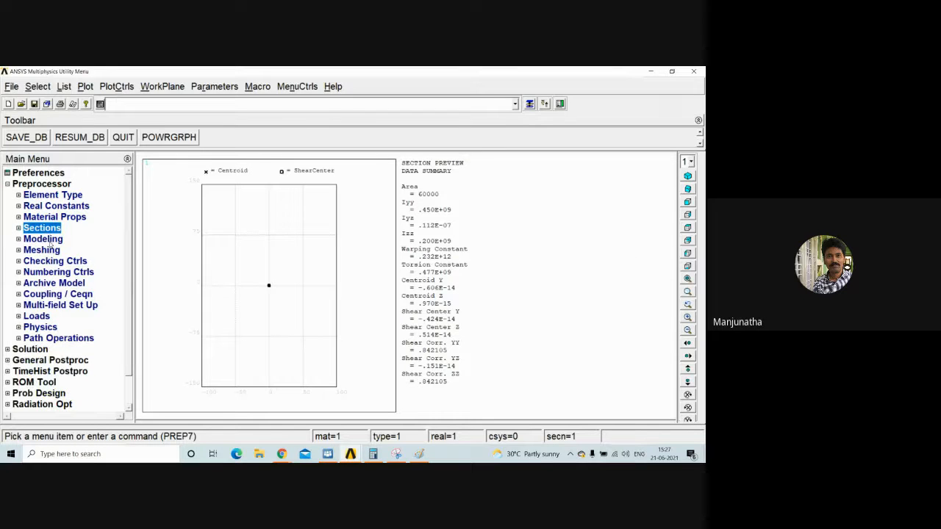
# Create keypoint 1 at the origin of the active coordinate system
pyautogui.click(50, 240)
pyautogui.click(62, 251)
pyautogui.click(63, 251)
pyautogui.click(83, 263)
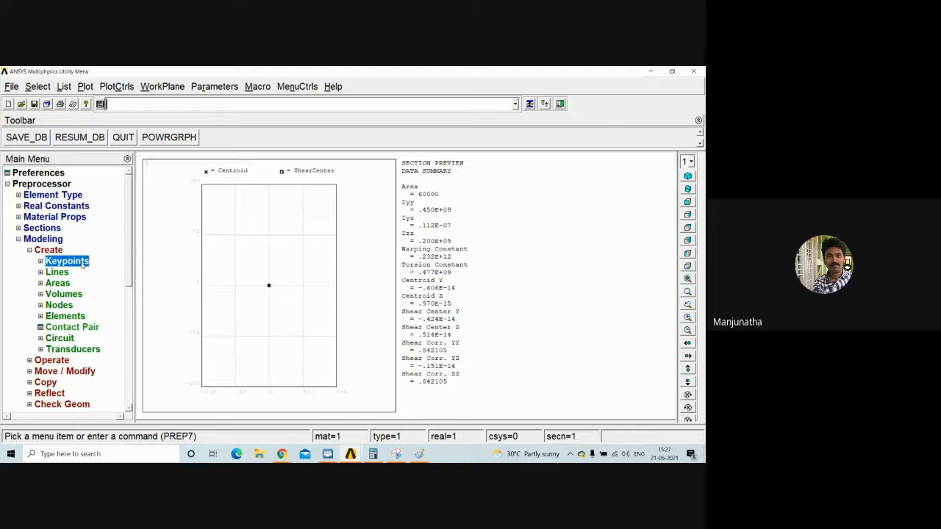
pyautogui.click(84, 263)
pyautogui.click(91, 284)
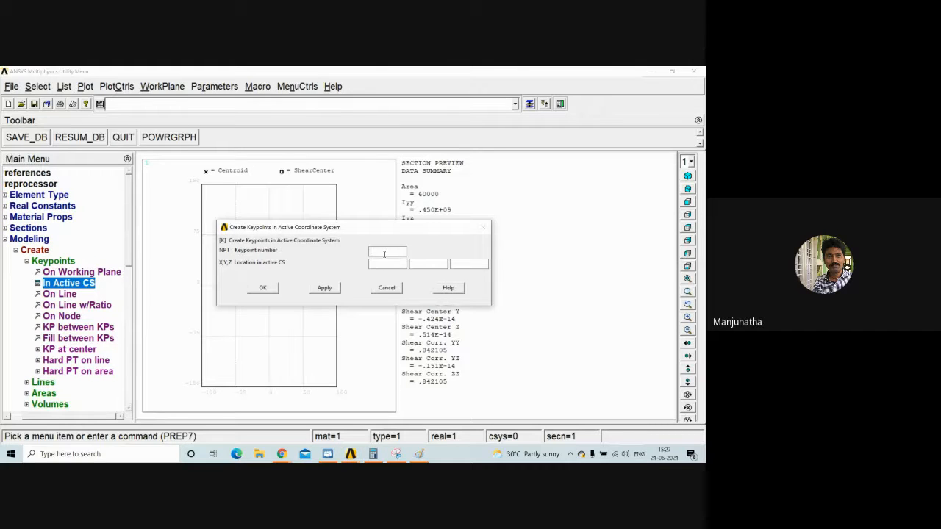
pyautogui.write('1')
pyautogui.click(325, 289)
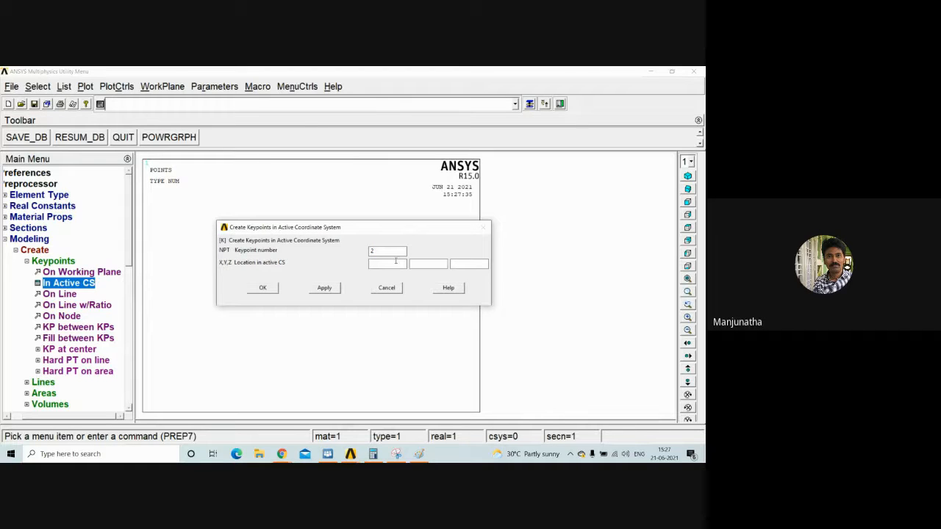
# Create keypoint 2 at X 1800 and keypoint 3 at X 3000 in the active coordinate system
pyautogui.write('1800')
pyautogui.click(325, 288)
pyautogui.doubleClick(395, 262)
pyautogui.write('3000')
pyautogui.click(272, 290)
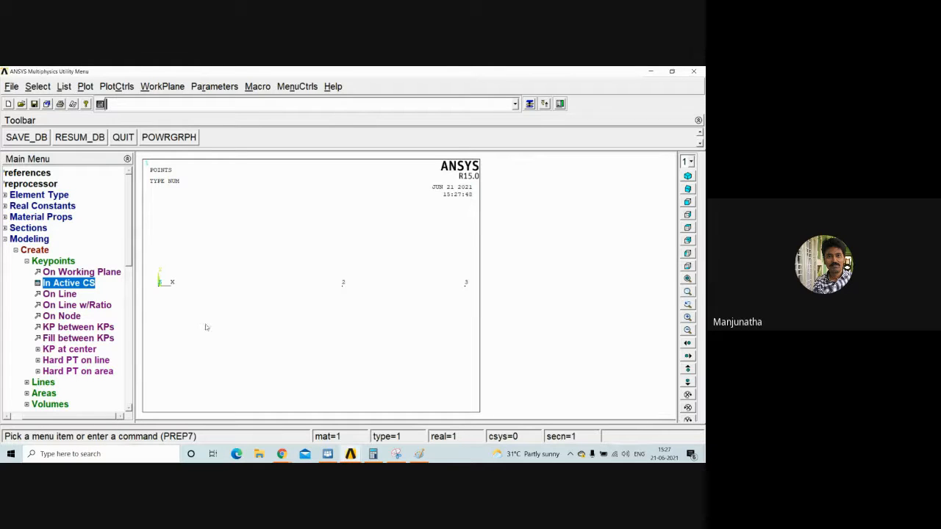
pyautogui.click(63, 262)
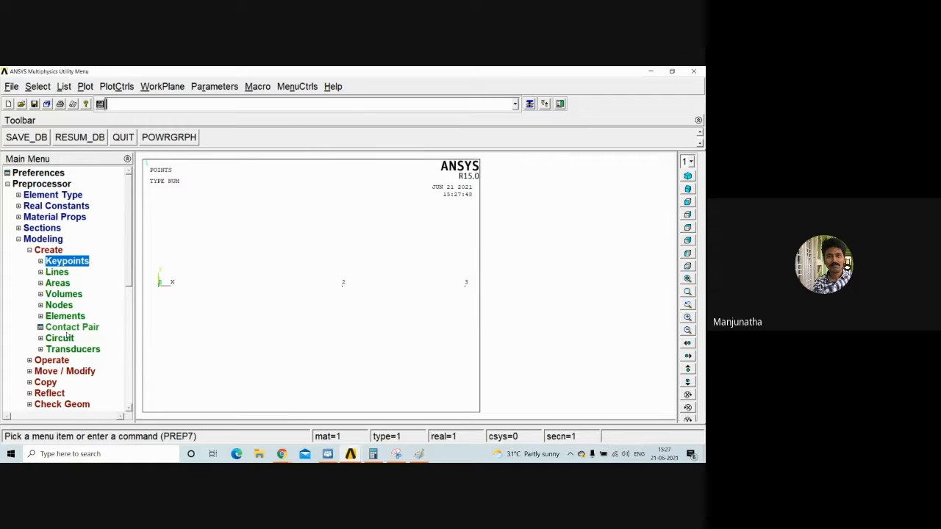
# Create straight lines from keypoint 1 to keypoint 2 and from keypoint 2 to keypoint 3
pyautogui.click(57, 277)
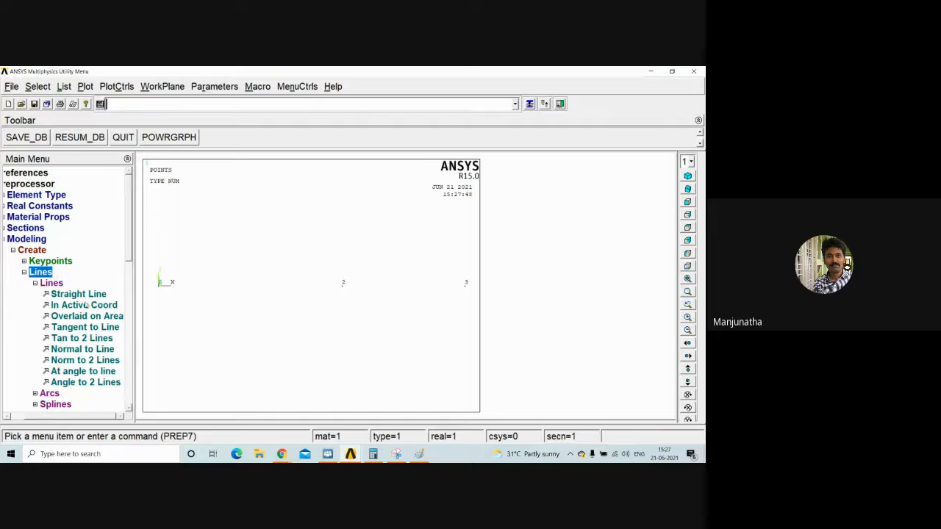
pyautogui.click(78, 294)
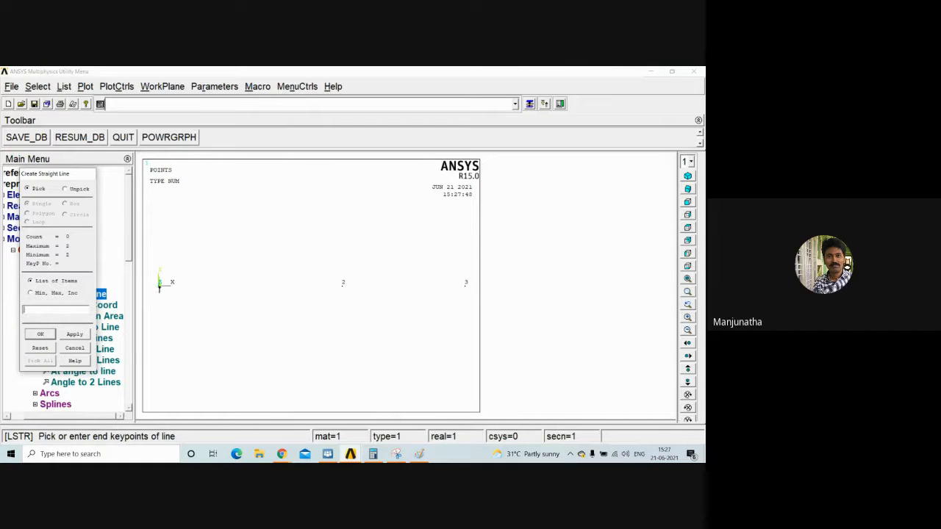
pyautogui.click(158, 292)
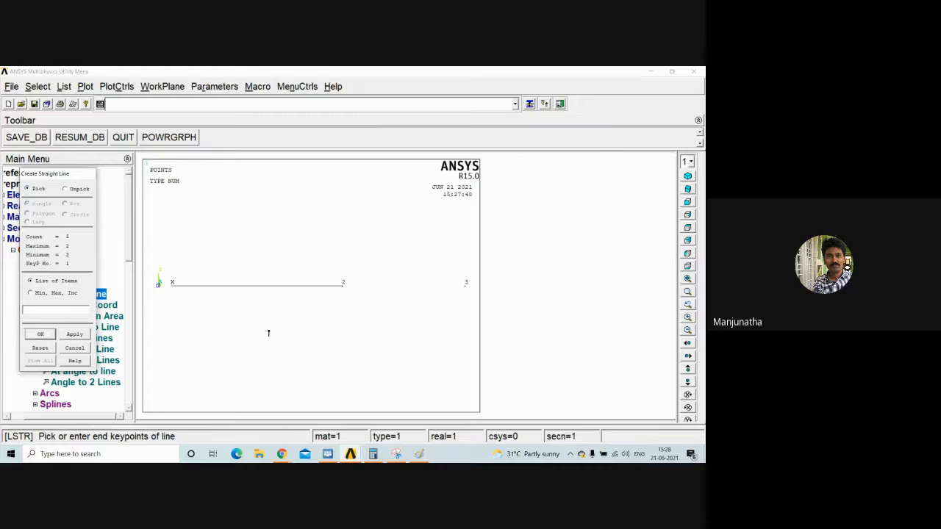
pyautogui.click(344, 295)
pyautogui.click(457, 307)
pyautogui.click(40, 333)
pyautogui.click(31, 274)
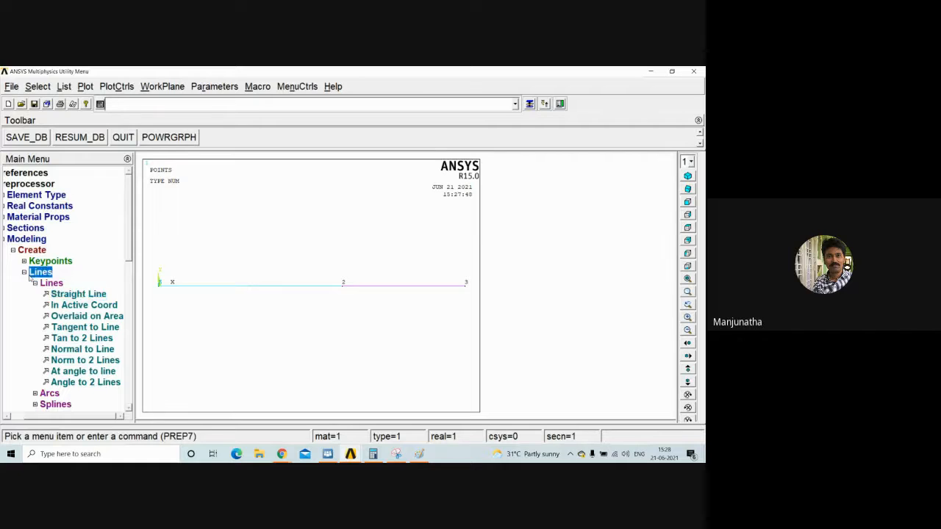
pyautogui.click(47, 250)
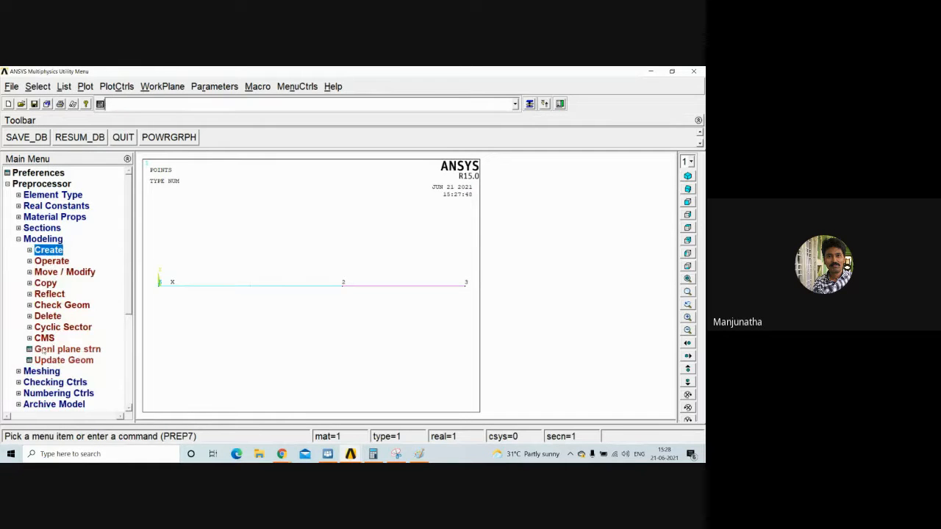
# Set the manual element size of the line between keypoints 1 and 2 to 50 divisions
pyautogui.click(41, 371)
pyautogui.click(58, 285)
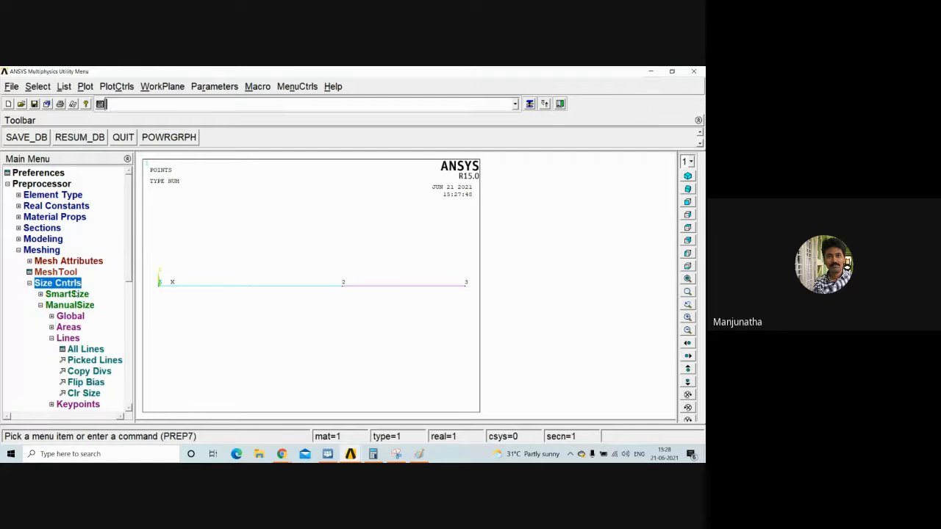
pyautogui.click(69, 317)
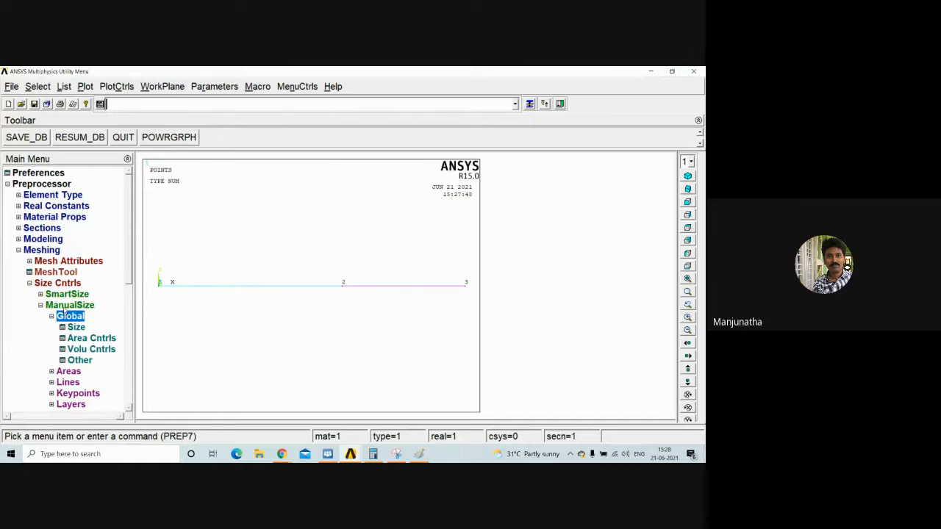
pyautogui.click(64, 308)
pyautogui.click(66, 317)
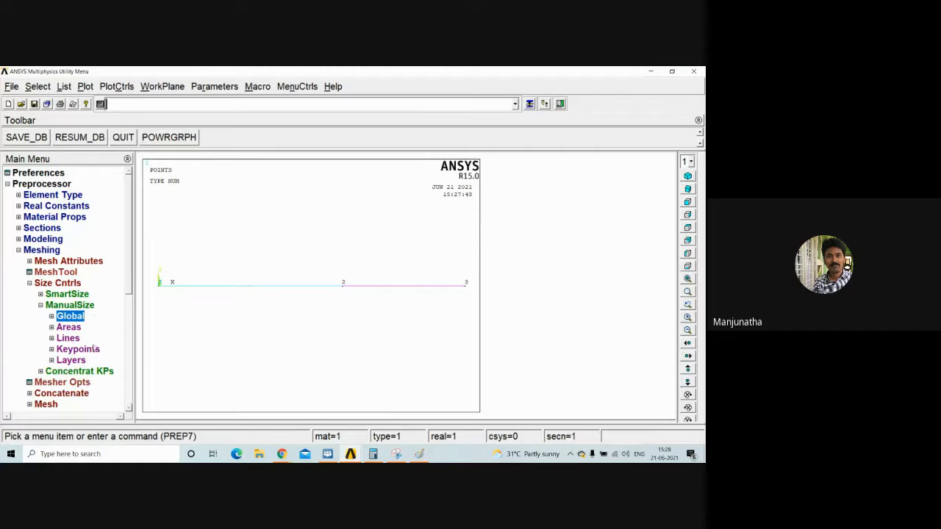
pyautogui.click(69, 339)
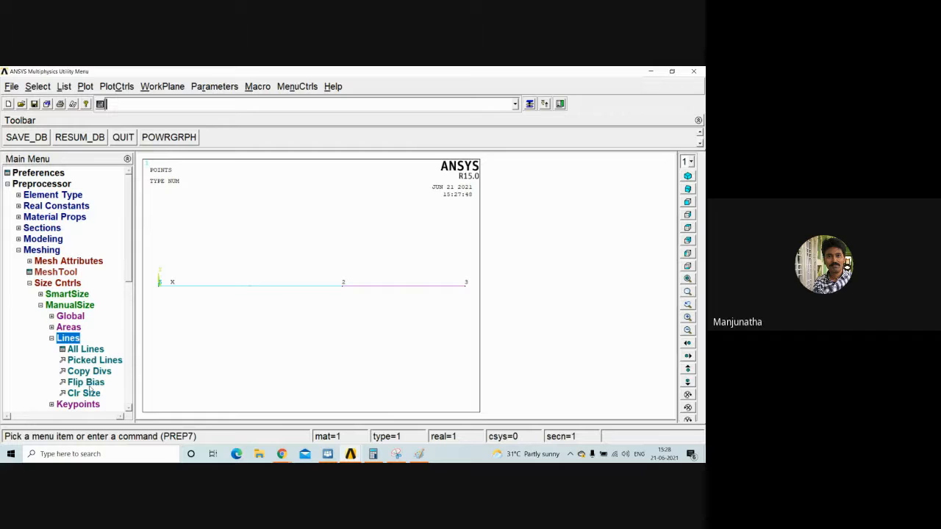
pyautogui.click(96, 360)
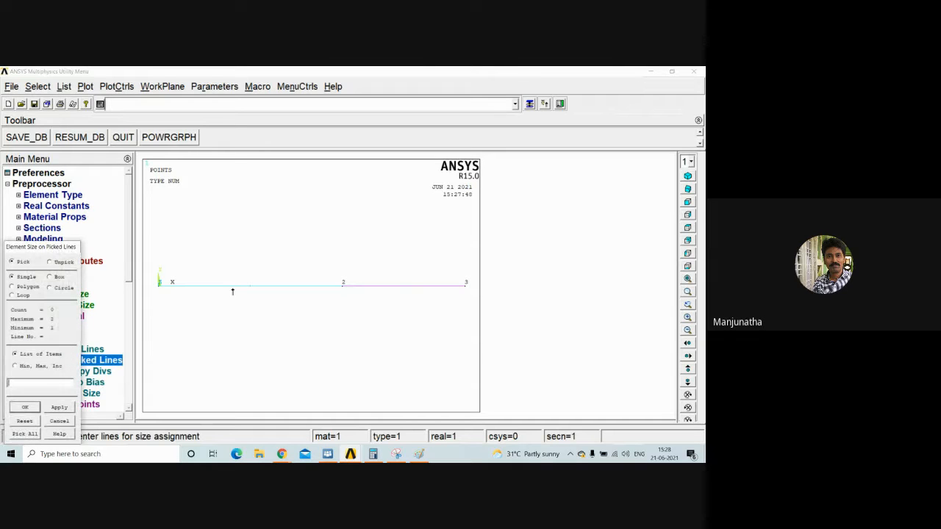
pyautogui.click(253, 295)
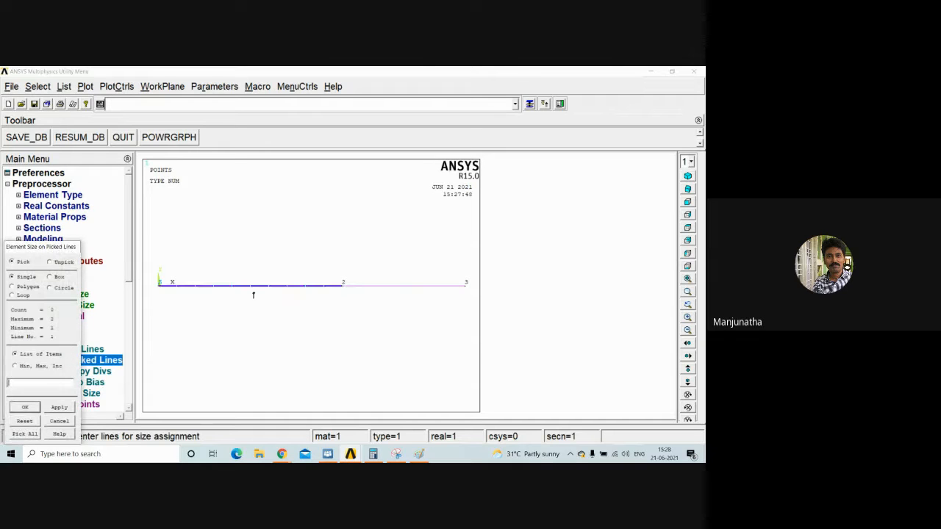
pyautogui.click(25, 408)
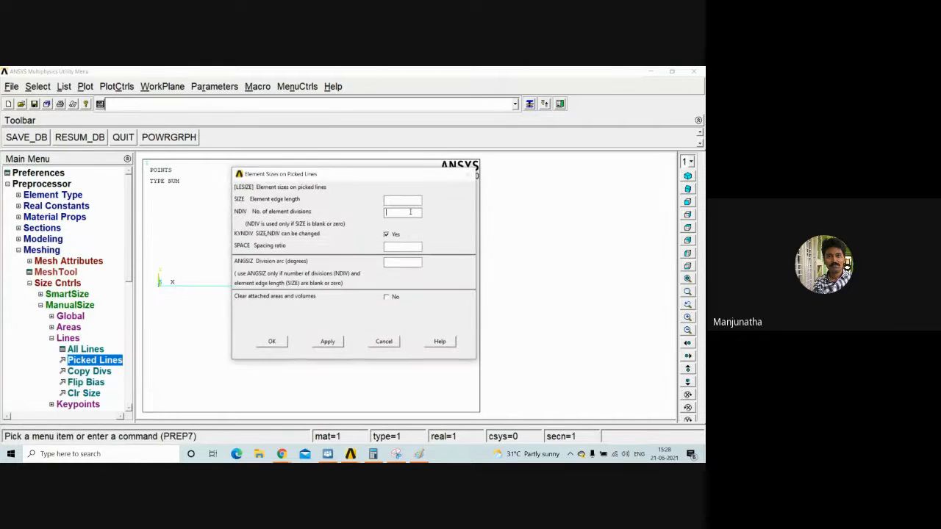
pyautogui.click(327, 341)
# Set the line between keypoints 2 and 3 to 30 element divisions and close the size controls
pyautogui.click(400, 290)
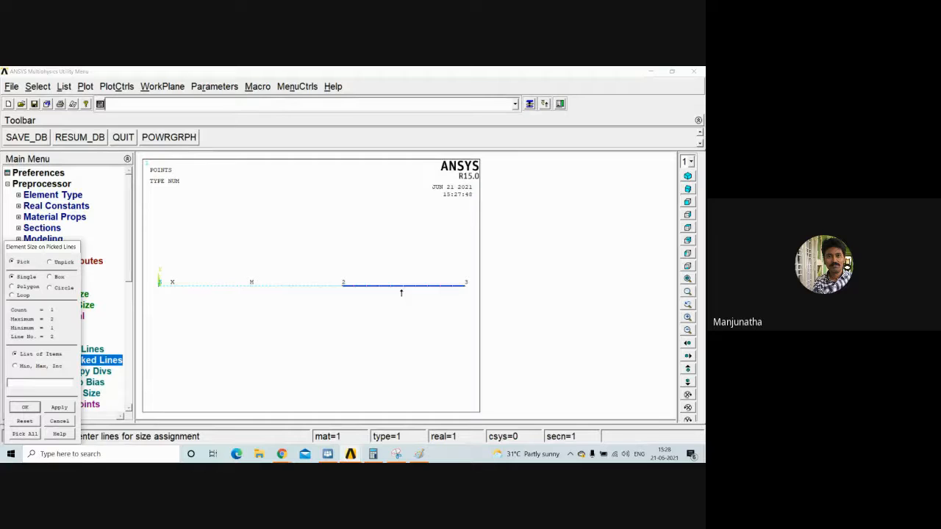
pyautogui.click(24, 406)
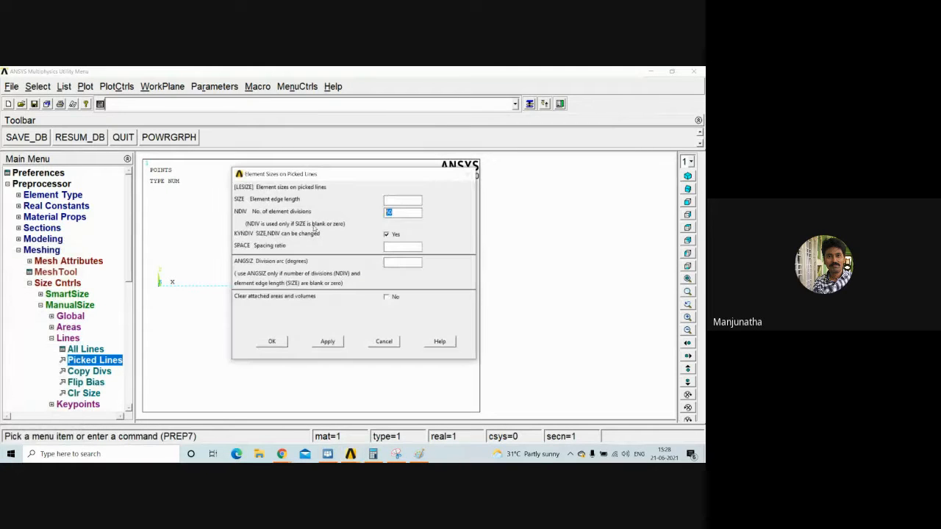
pyautogui.write('30')
pyautogui.click(272, 342)
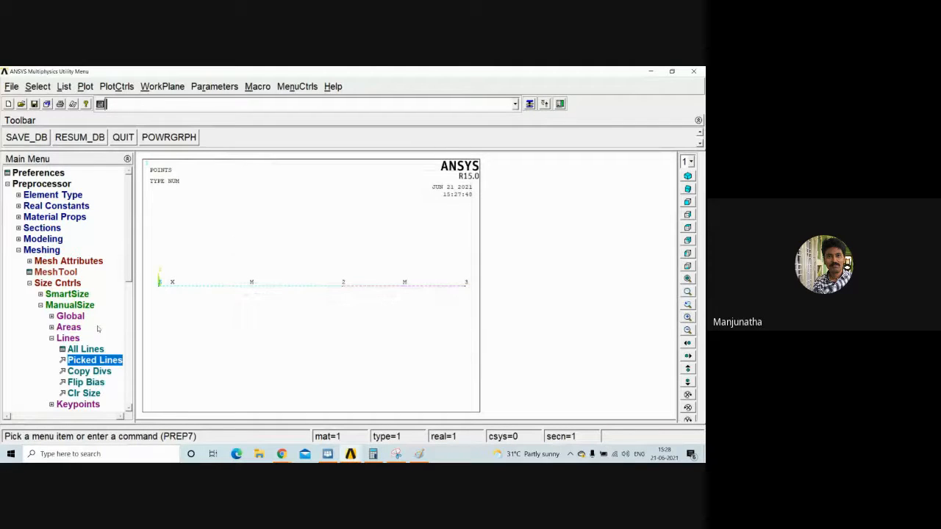
pyautogui.click(68, 305)
pyautogui.click(57, 283)
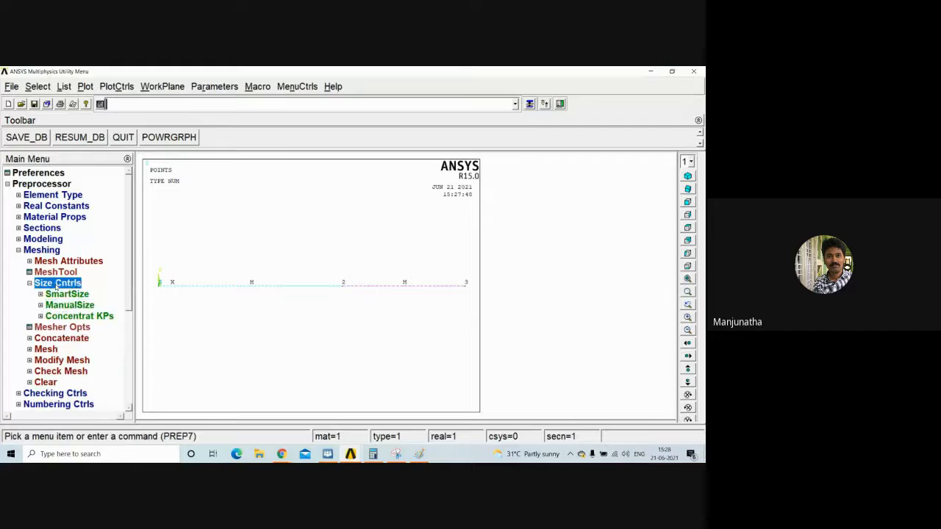
# Mesh both beam lines, from keypoint 1 to 2 and from keypoint 2 to 3
pyautogui.click(53, 316)
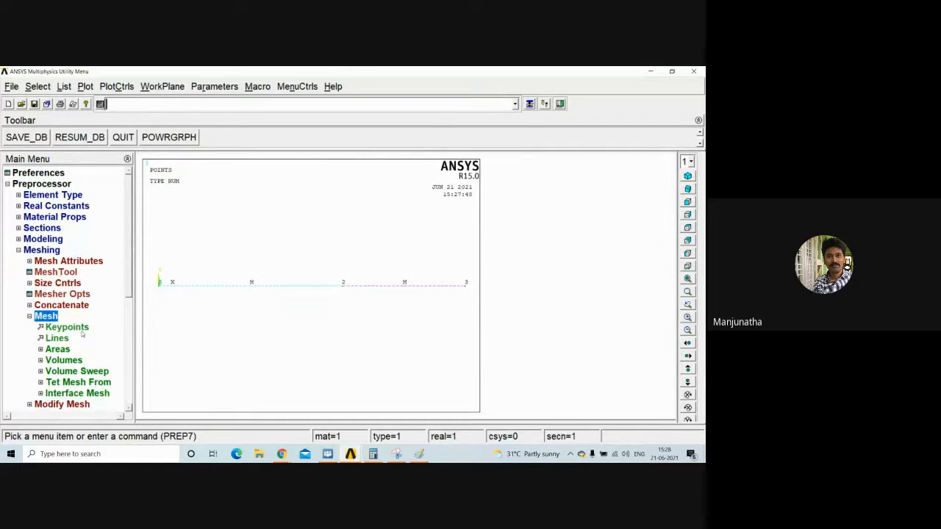
pyautogui.click(58, 338)
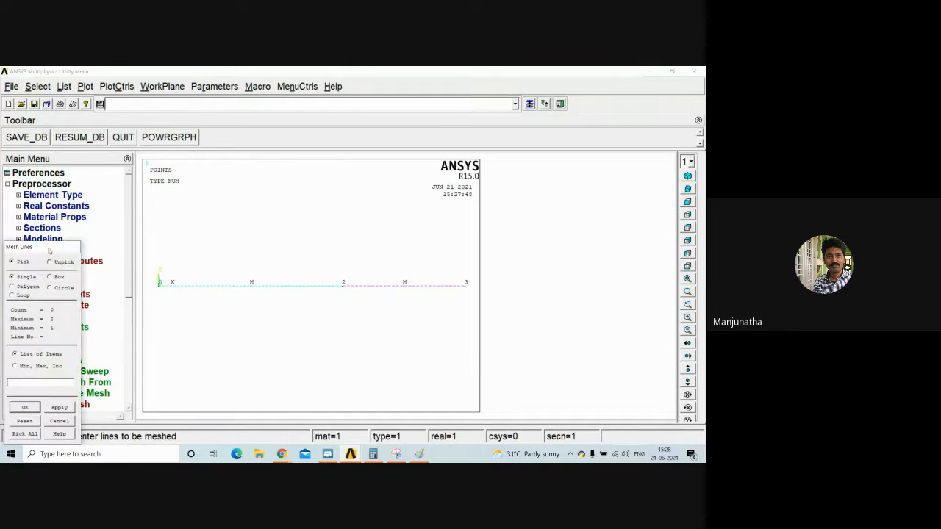
pyautogui.moveTo(47, 249); pyautogui.dragTo(47, 179)
pyautogui.click(48, 364)
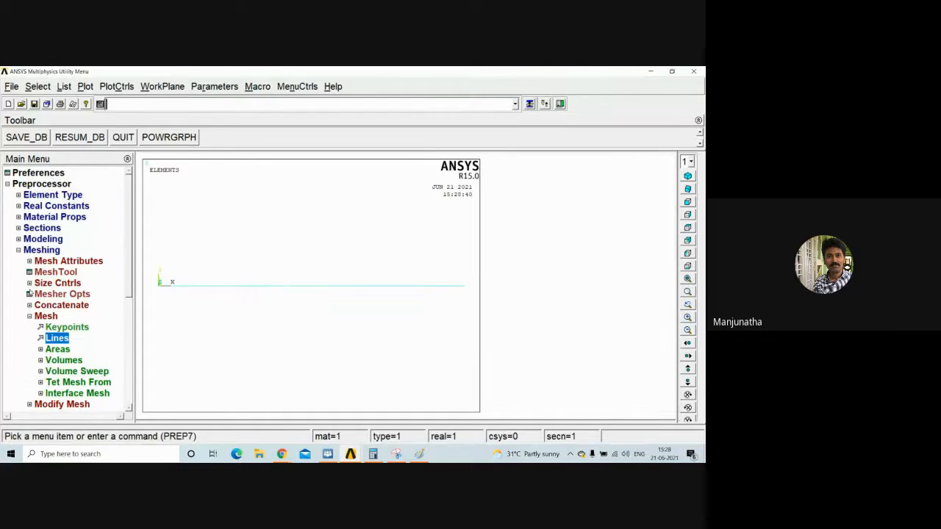
pyautogui.click(37, 250)
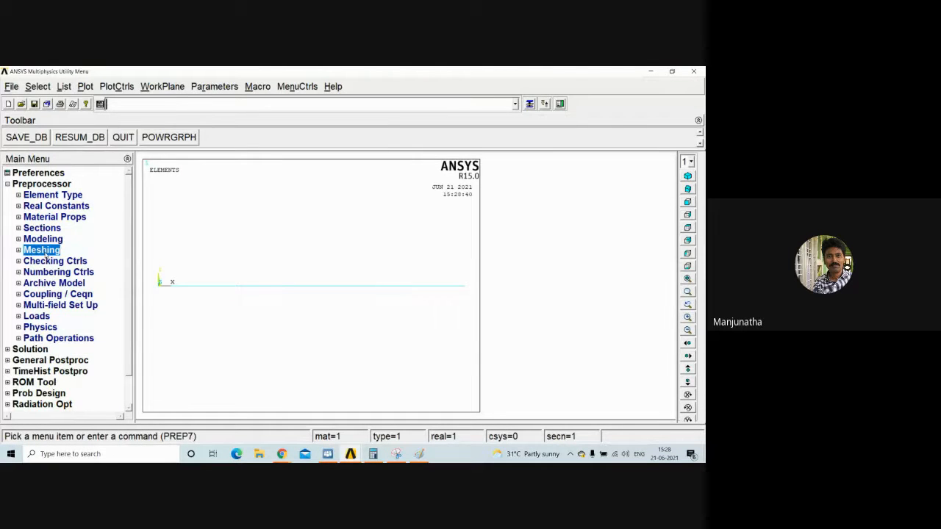
# Apply a structural displacement constraint on keypoint 1, fixing All DOF
pyautogui.click(30, 349)
pyautogui.click(50, 218)
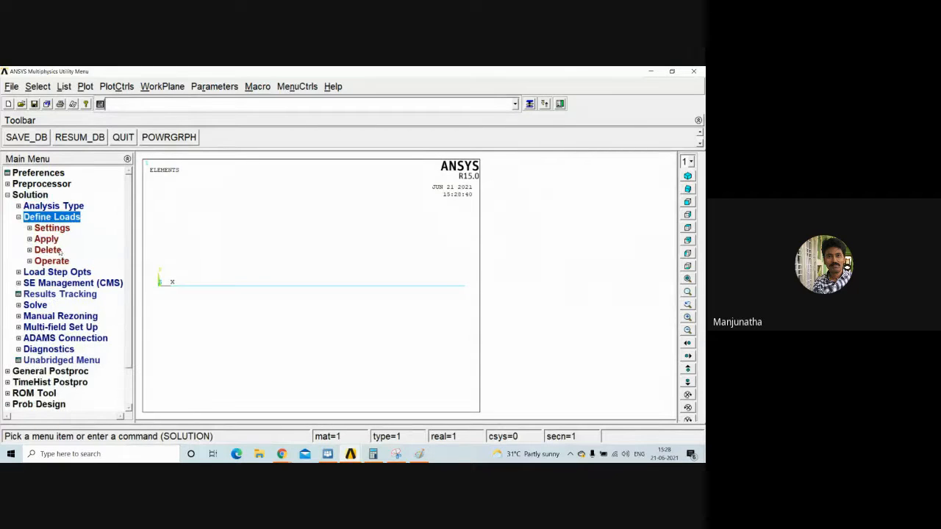
pyautogui.click(53, 228)
pyautogui.click(53, 228)
pyautogui.click(47, 239)
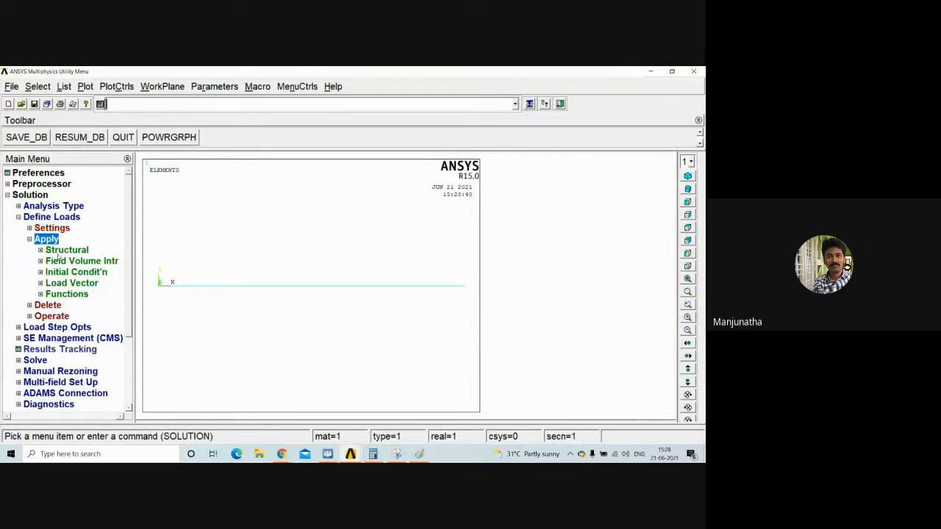
pyautogui.click(62, 250)
pyautogui.click(91, 261)
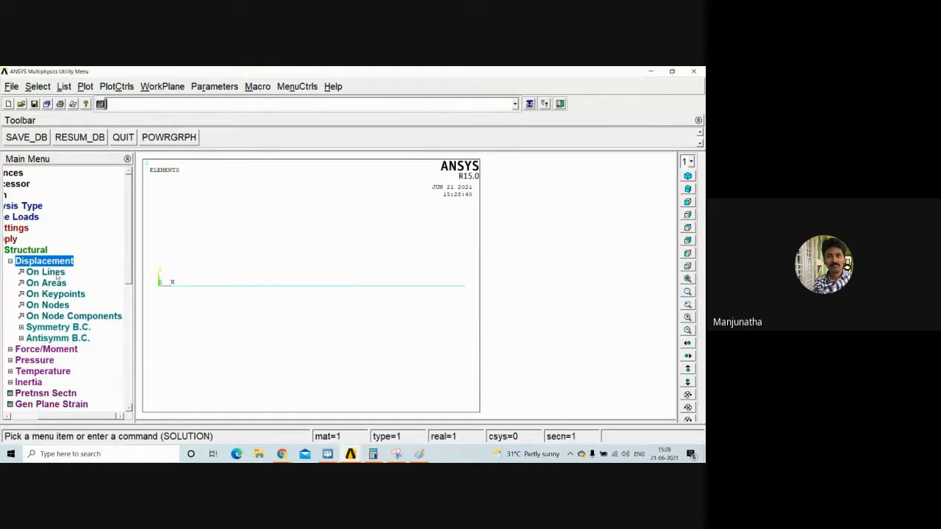
pyautogui.click(58, 295)
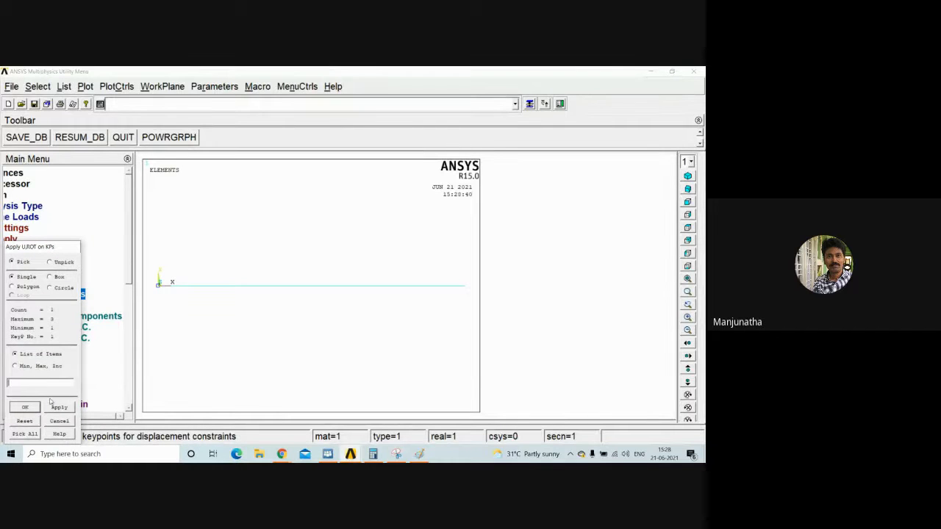
pyautogui.click(28, 409)
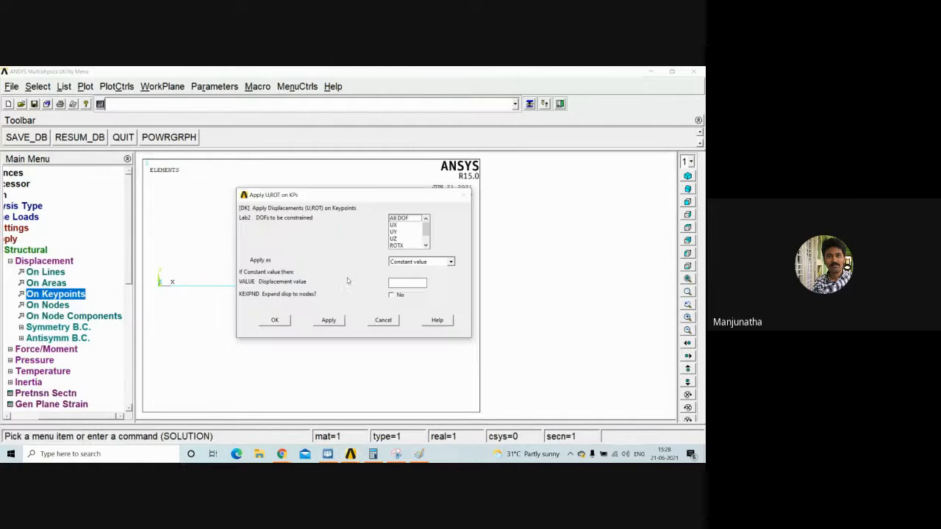
pyautogui.click(275, 320)
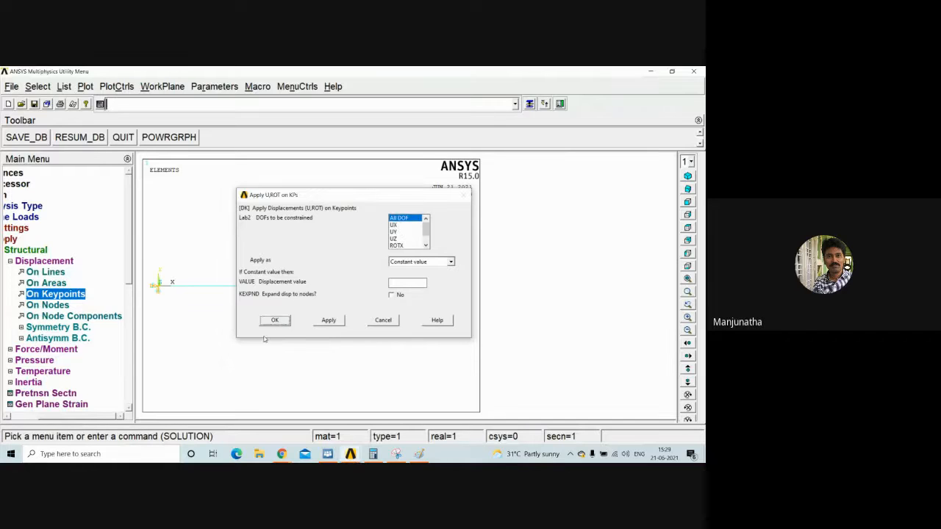
pyautogui.click(40, 255)
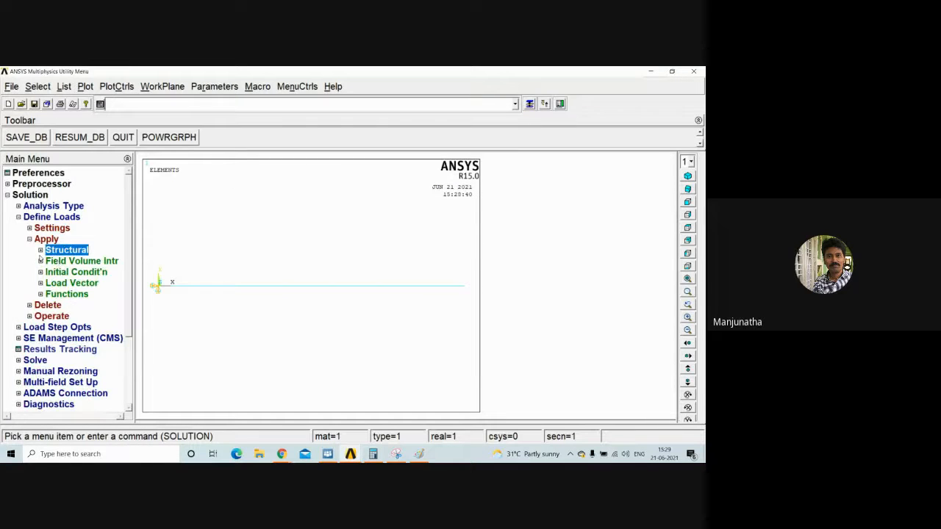
pyautogui.click(57, 252)
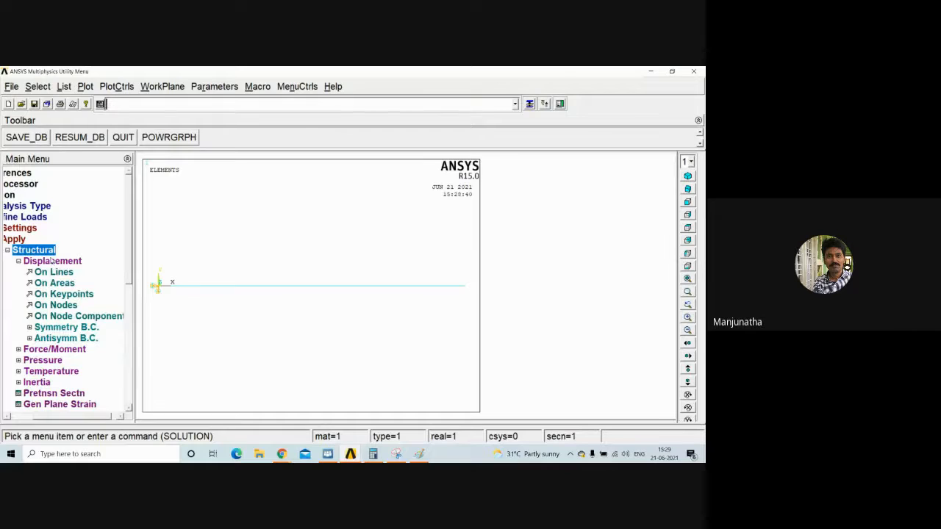
pyautogui.click(52, 261)
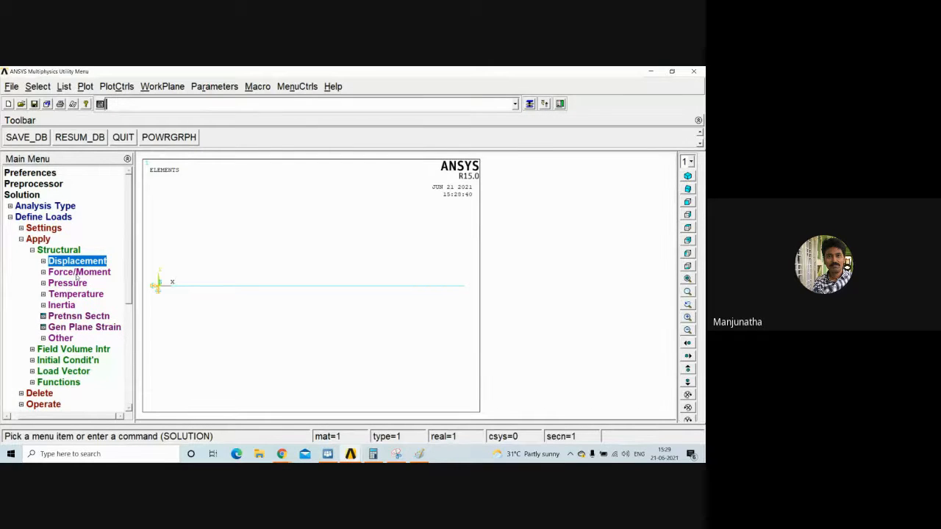
# Apply a constant FY force of -50000 on keypoint 2
pyautogui.click(78, 273)
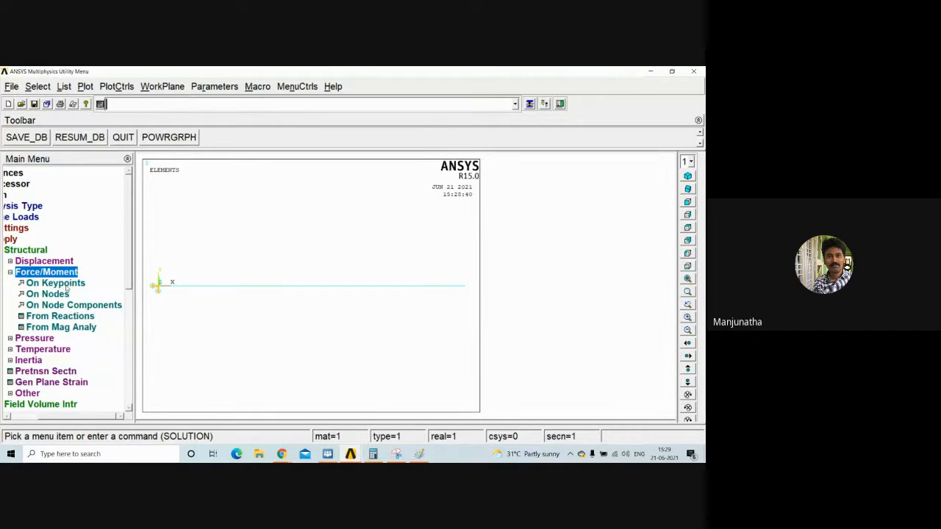
pyautogui.click(65, 284)
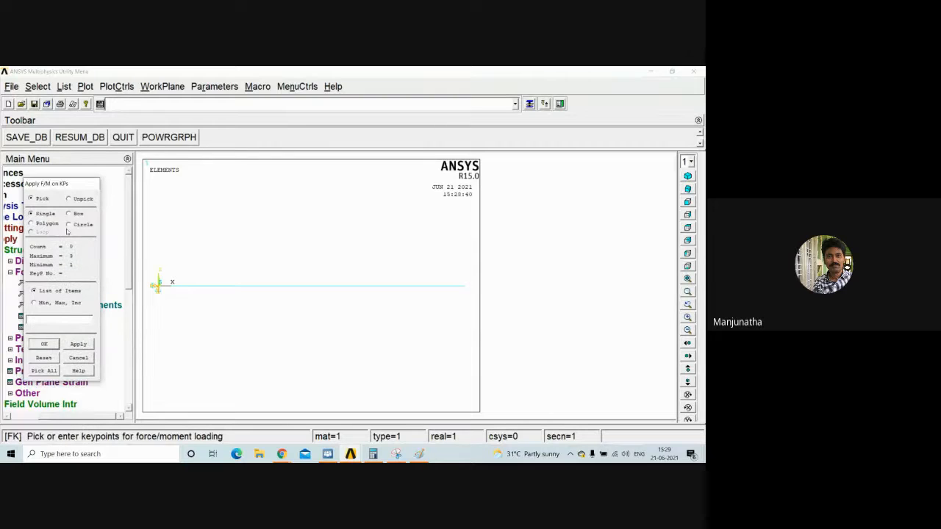
pyautogui.click(51, 321)
pyautogui.write('2')
pyautogui.click(46, 346)
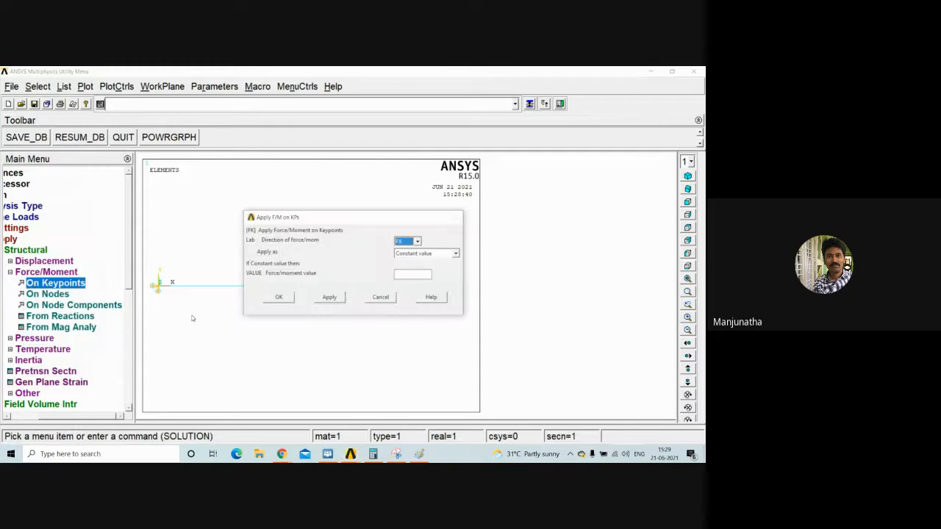
pyautogui.click(413, 242)
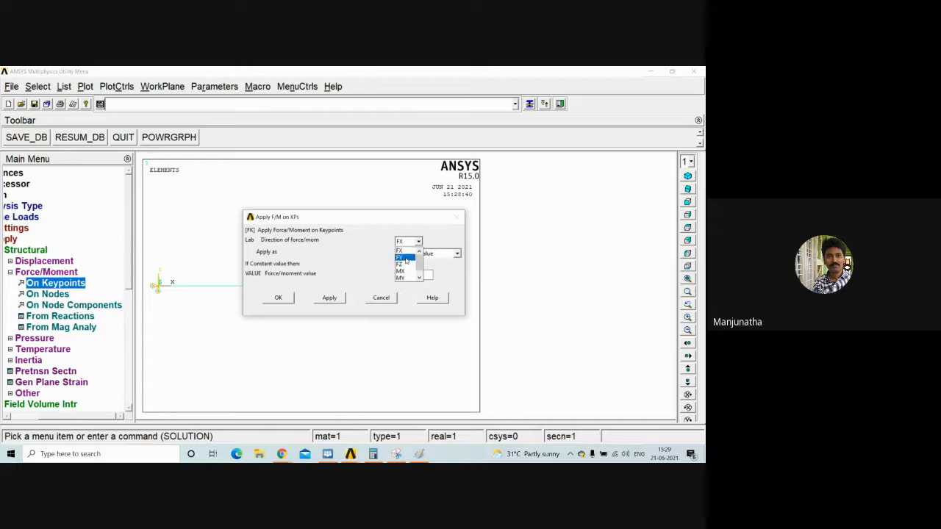
pyautogui.click(401, 257)
pyautogui.click(415, 274)
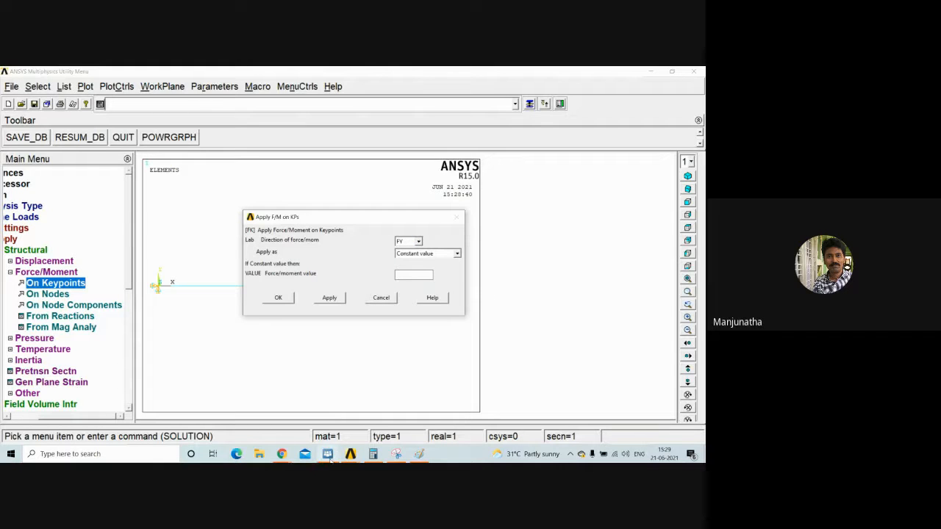
pyautogui.click(327, 455)
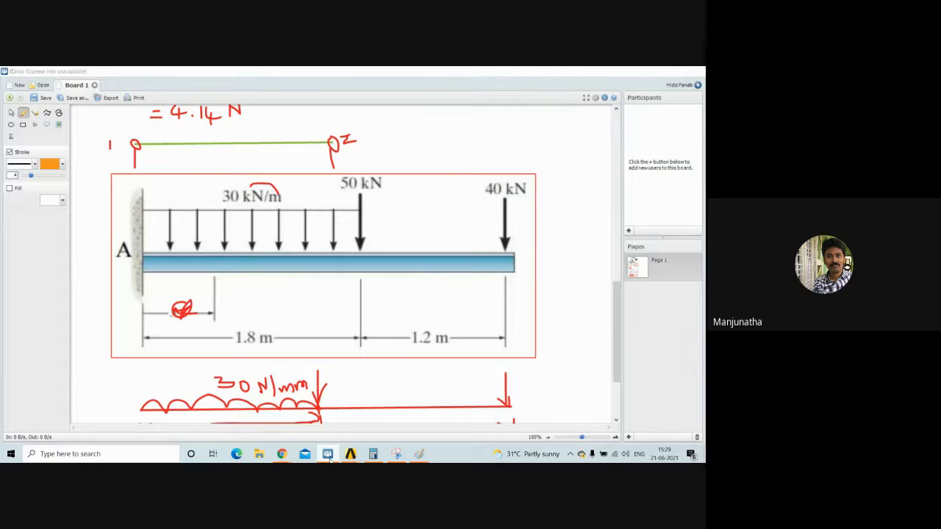
pyautogui.click(328, 455)
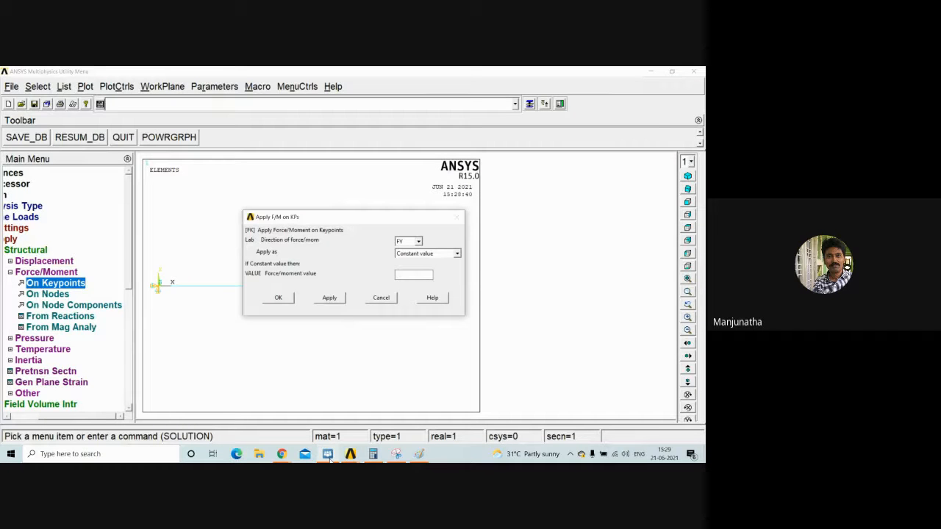
pyautogui.write('-50000')
pyautogui.click(329, 299)
# Apply the problem sketch's 40 kN point load as a downward FY force on keypoint 3 at the beam's free end
pyautogui.click(470, 301)
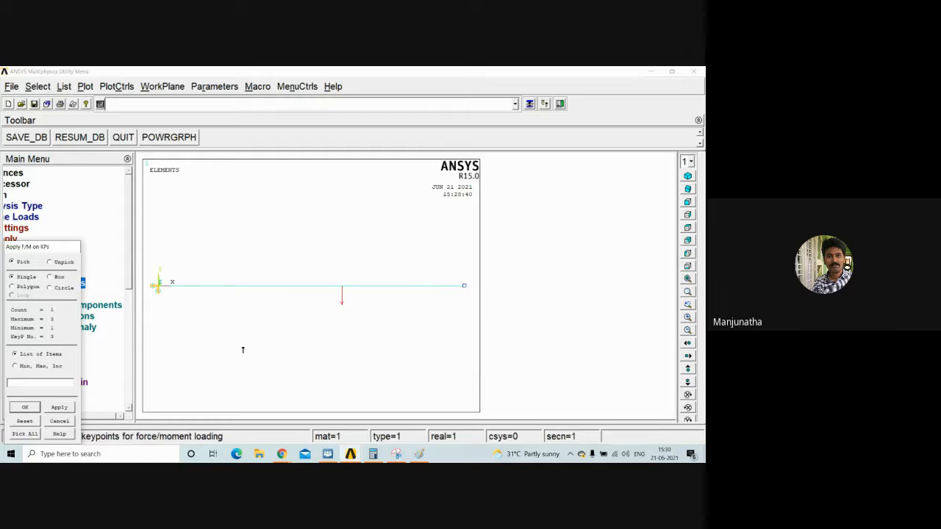
pyautogui.click(25, 408)
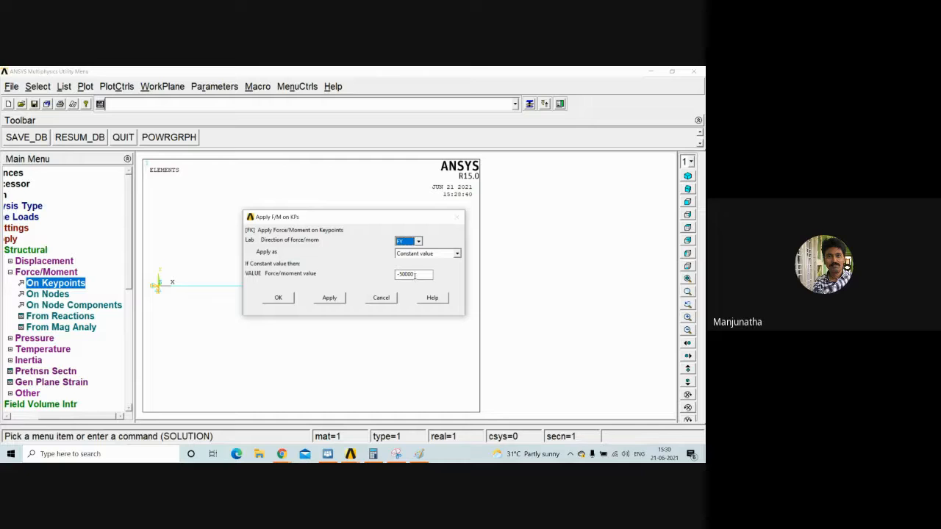
pyautogui.click(399, 274)
pyautogui.click(327, 454)
pyautogui.click(327, 454)
pyautogui.click(282, 297)
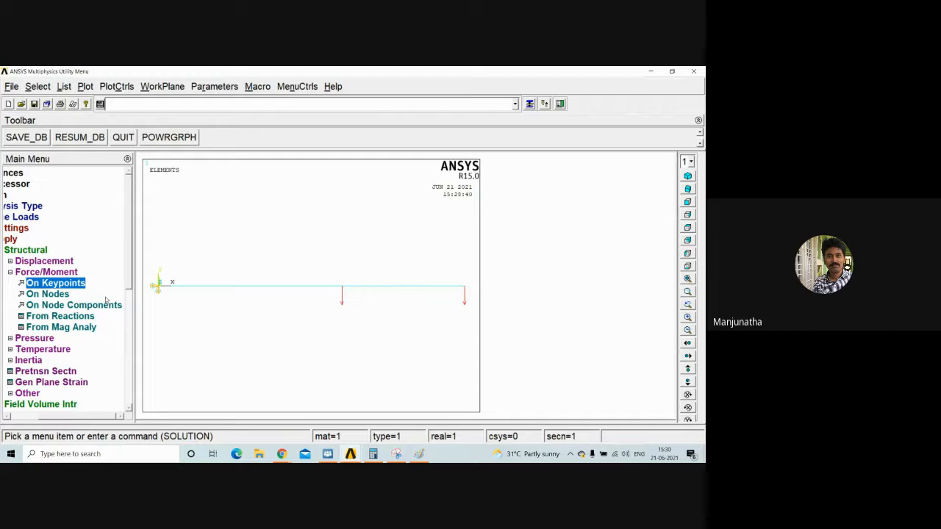
# Start a pressure load on beams and box-select the elements between keypoints 1 and 2
pyautogui.click(46, 273)
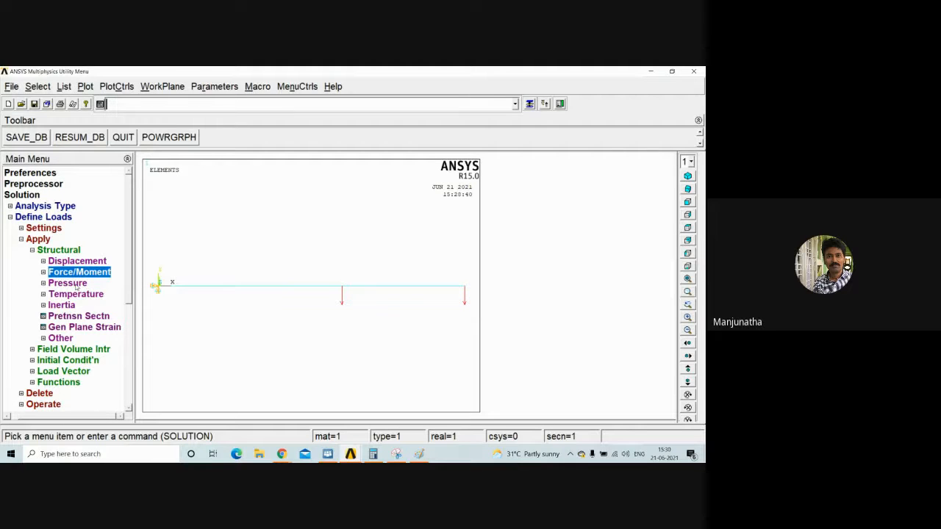
pyautogui.click(73, 284)
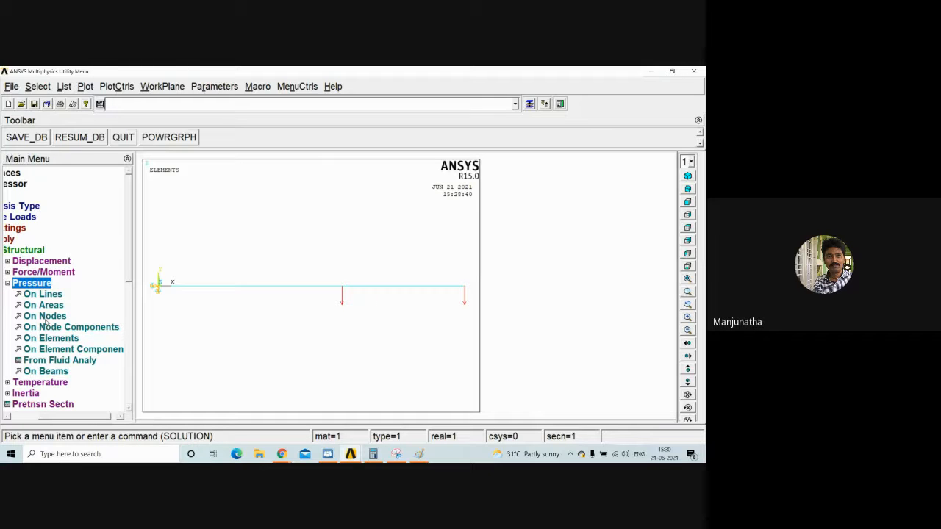
pyautogui.click(57, 372)
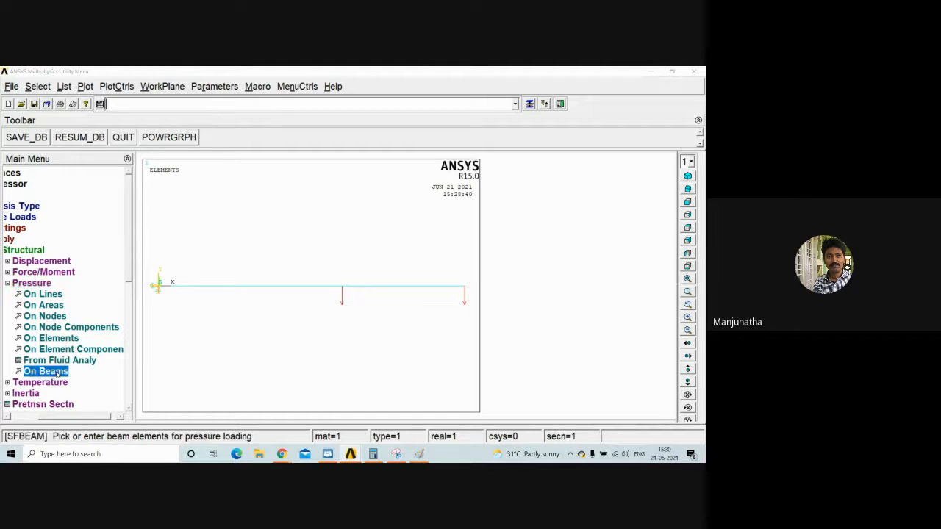
pyautogui.moveTo(50, 250); pyautogui.dragTo(62, 169)
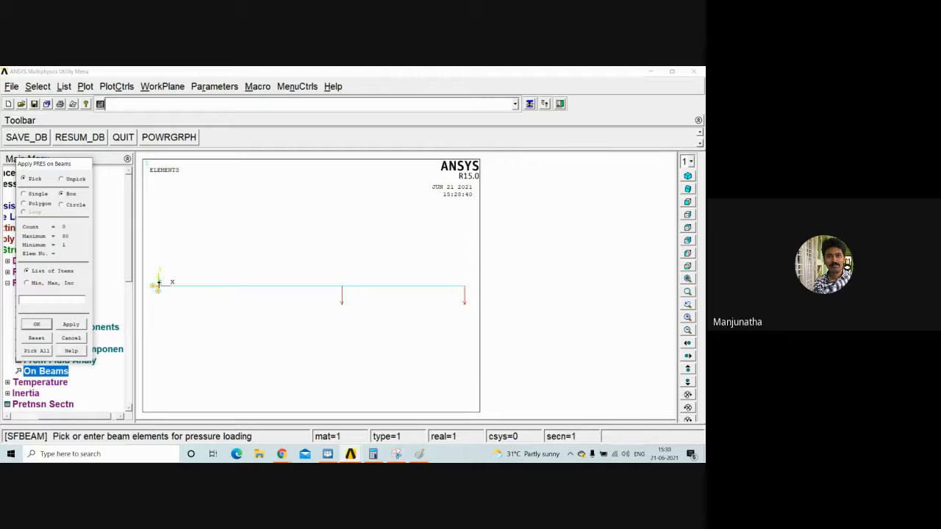
pyautogui.moveTo(157, 284); pyautogui.dragTo(343, 292)
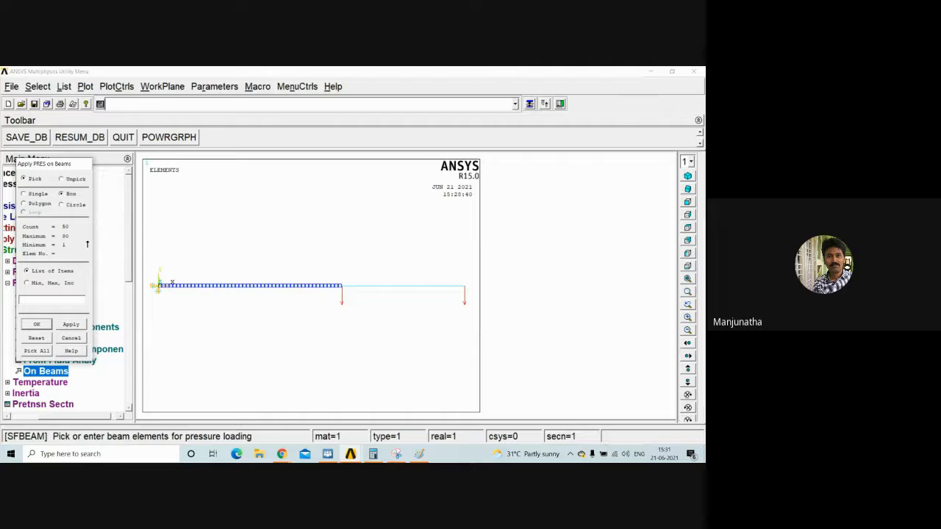
# Minimize the meeting window and relaunch Mechanical APDL from the desktop, answering y to the startup console prompt
pyautogui.click(282, 453)
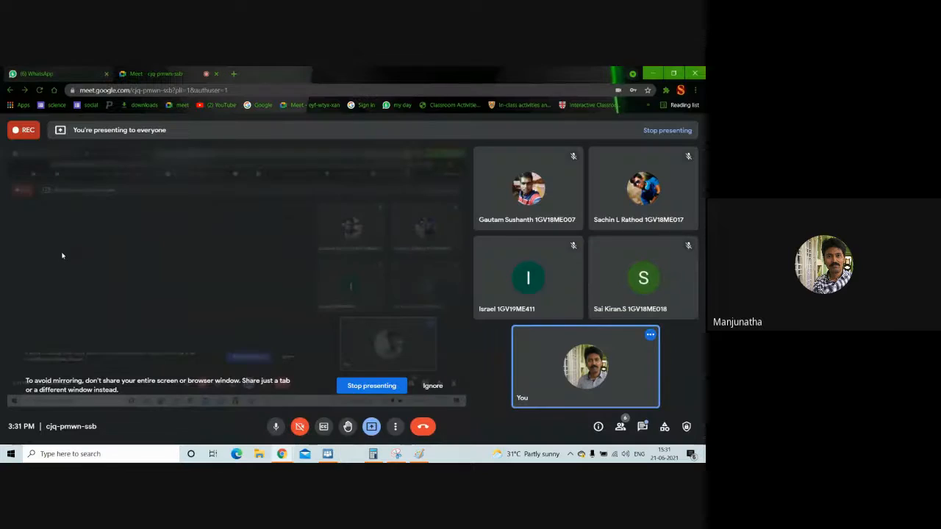
pyautogui.click(654, 74)
pyautogui.click(465, 78)
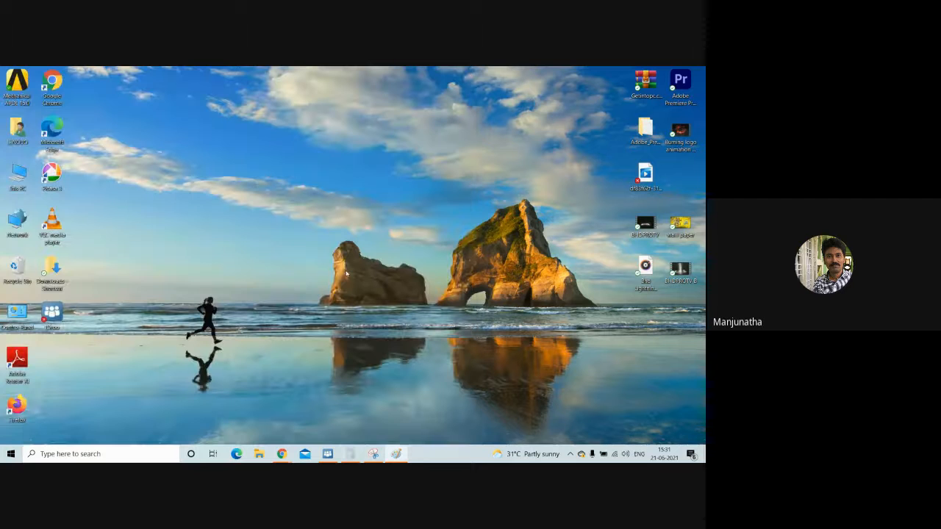
pyautogui.doubleClick(20, 85)
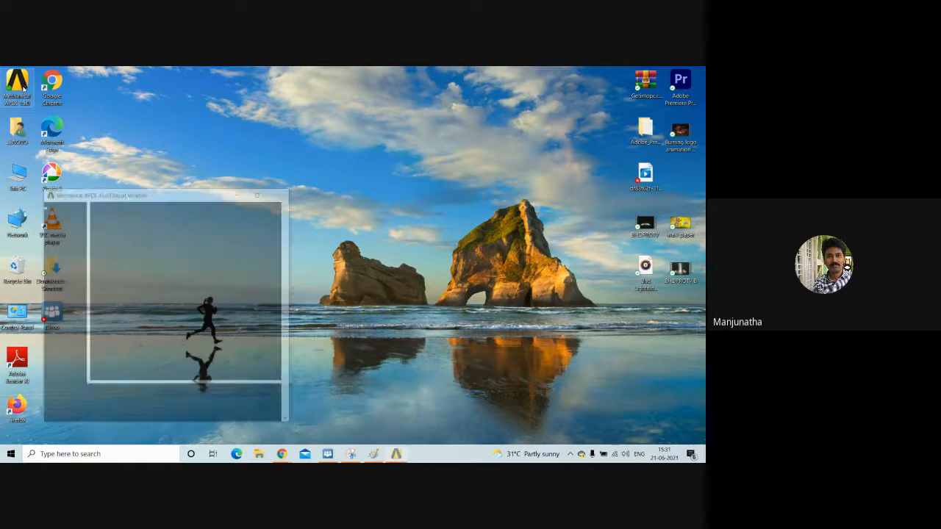
pyautogui.click(159, 339)
pyautogui.write('y')
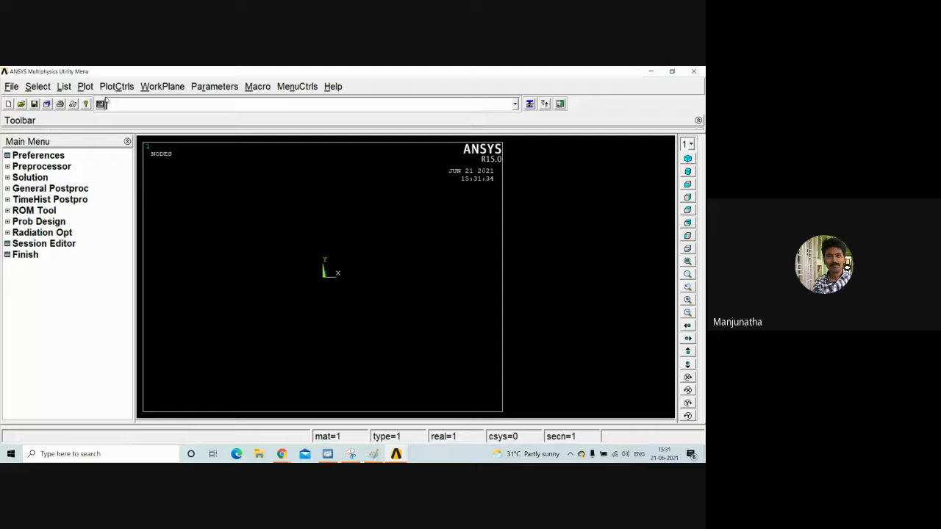
# Reverse the graphics display colours so the model is shown on a white background
pyautogui.click(116, 86)
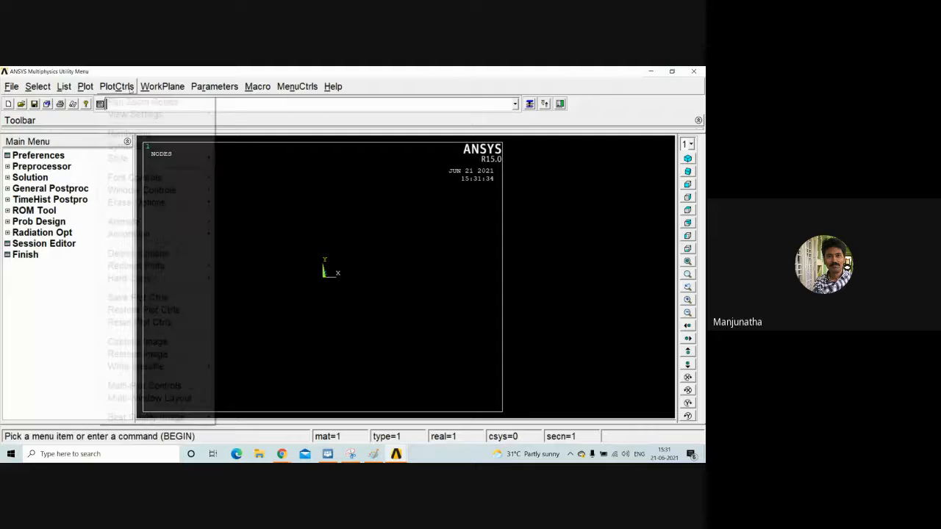
pyautogui.moveTo(191, 161)
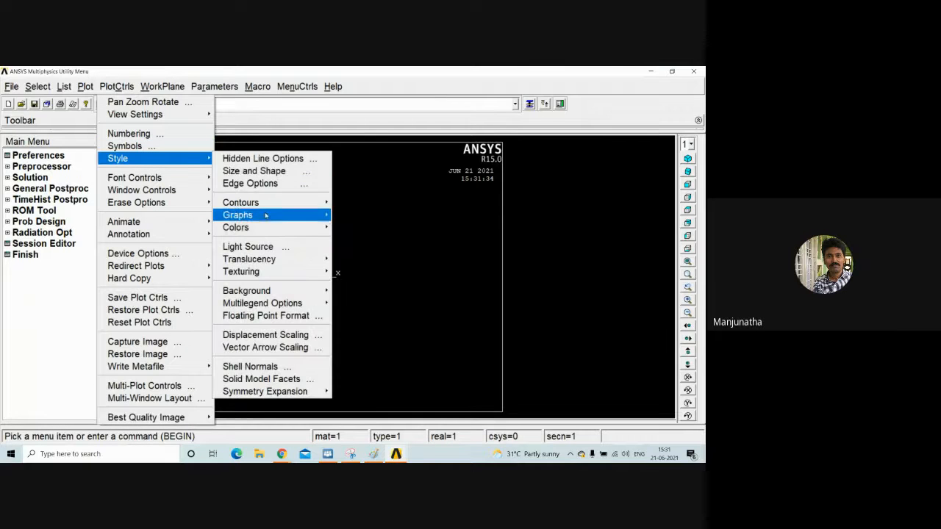
pyautogui.moveTo(309, 228)
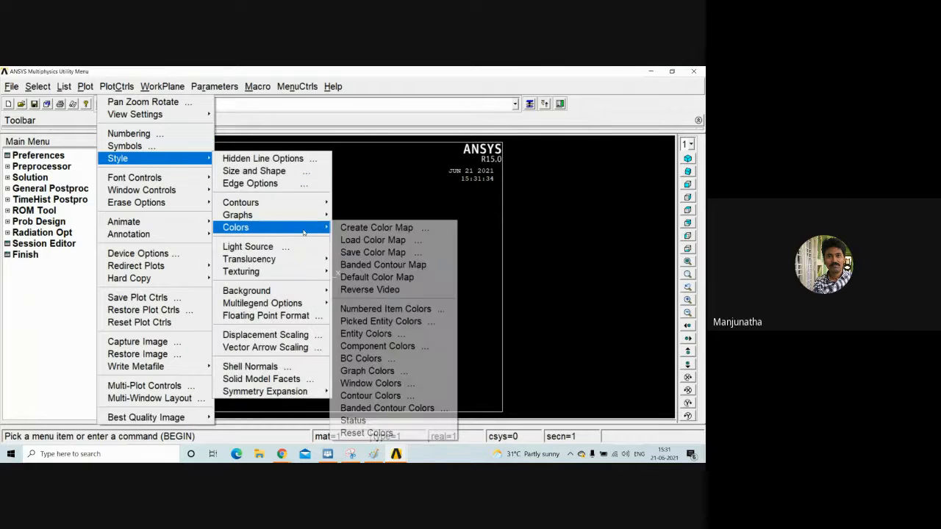
pyautogui.click(383, 290)
# Set the GUI filtering preferences to the Structural discipline
pyautogui.click(48, 157)
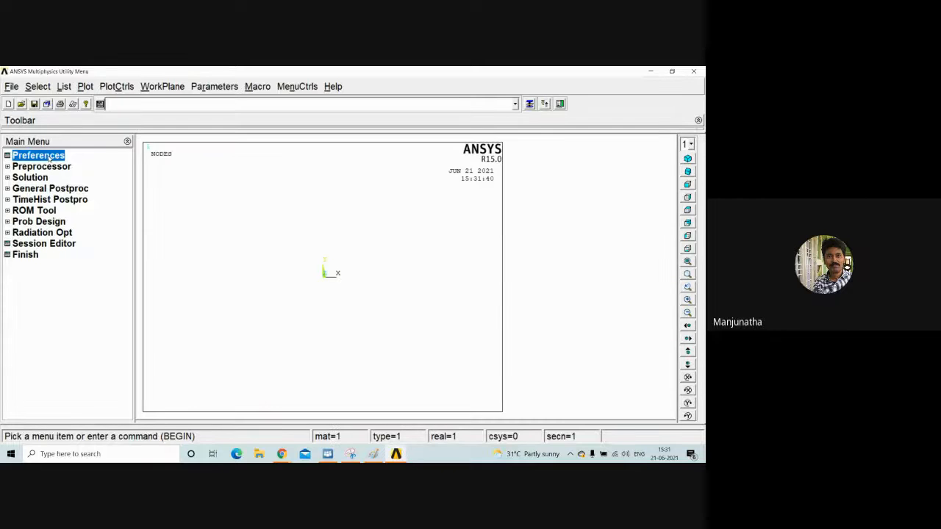
pyautogui.click(371, 202)
pyautogui.click(268, 347)
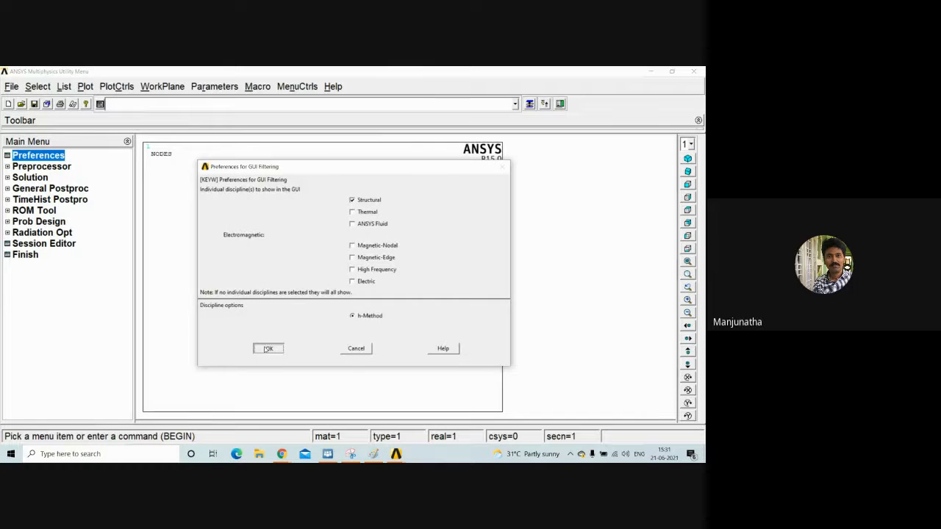
# Add the 2 node 188 beam as element type 1
pyautogui.click(41, 167)
pyautogui.click(53, 177)
pyautogui.click(78, 199)
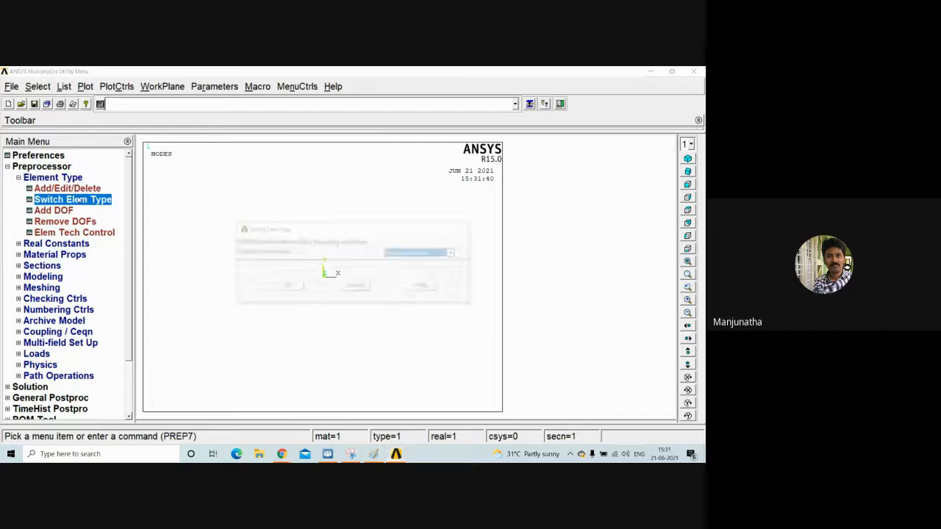
pyautogui.click(354, 287)
pyautogui.click(67, 188)
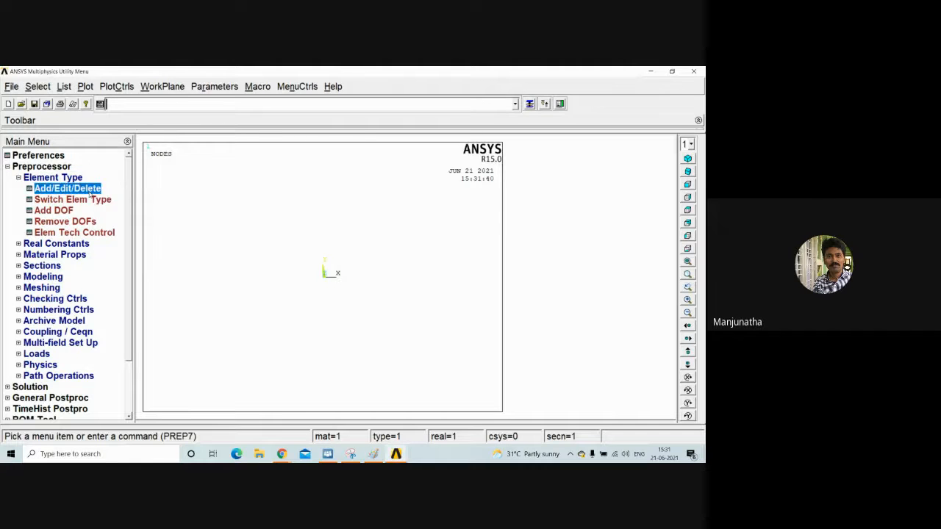
pyautogui.click(84, 341)
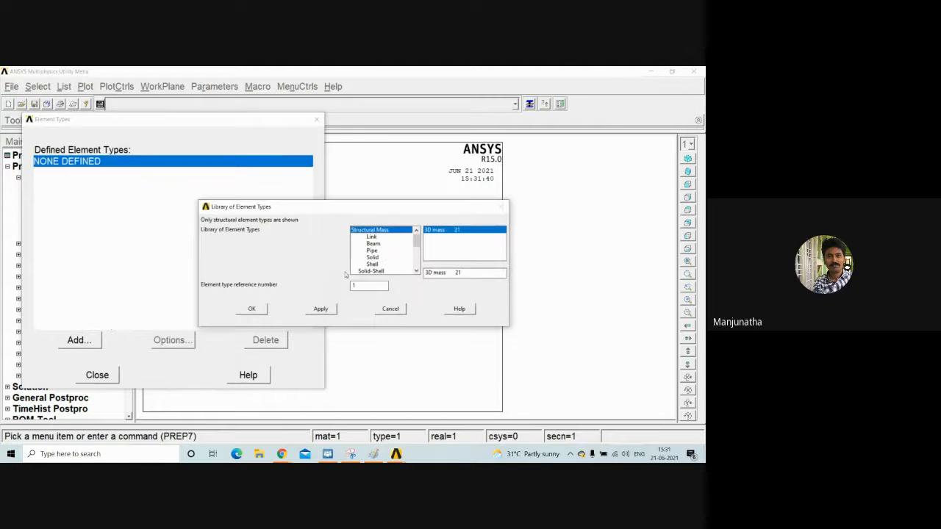
pyautogui.click(373, 244)
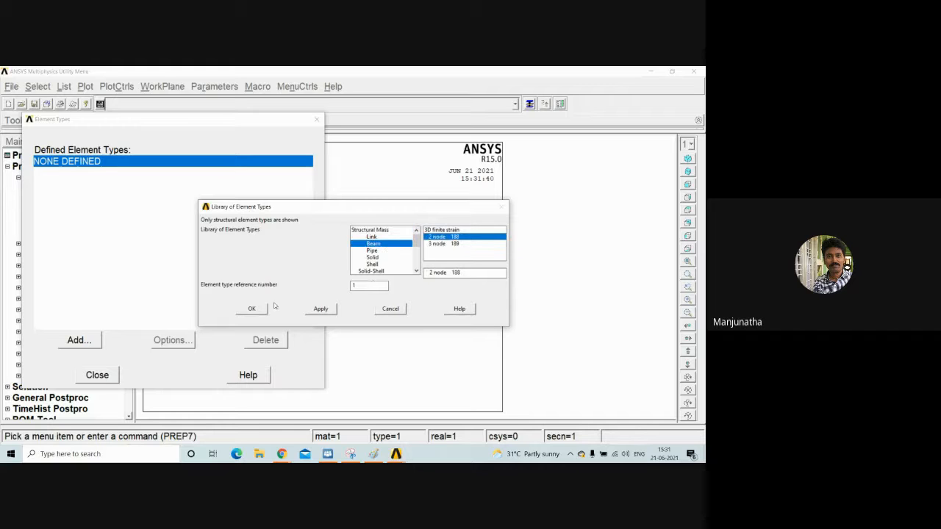
pyautogui.click(251, 309)
pyautogui.click(97, 375)
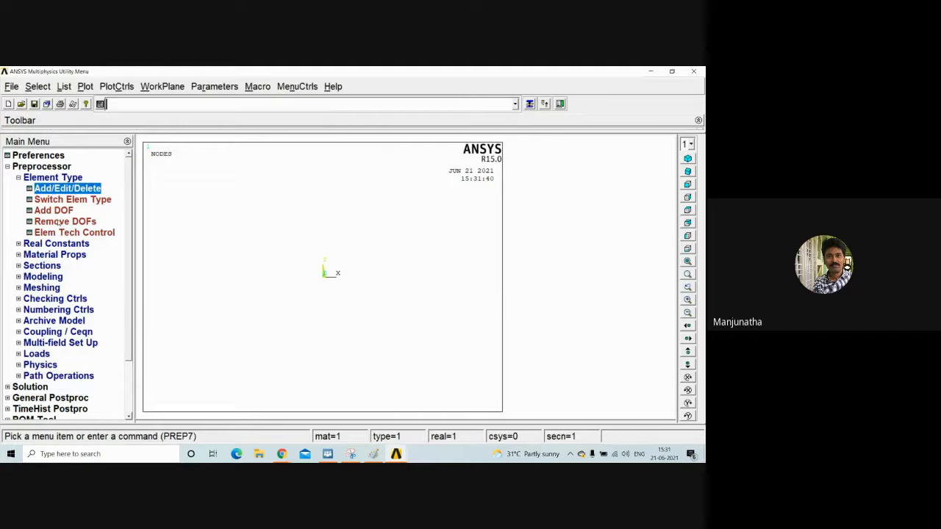
# Define material 1 as linear elastic isotropic with EX 2e3, leaving PRXY blank
pyautogui.click(57, 254)
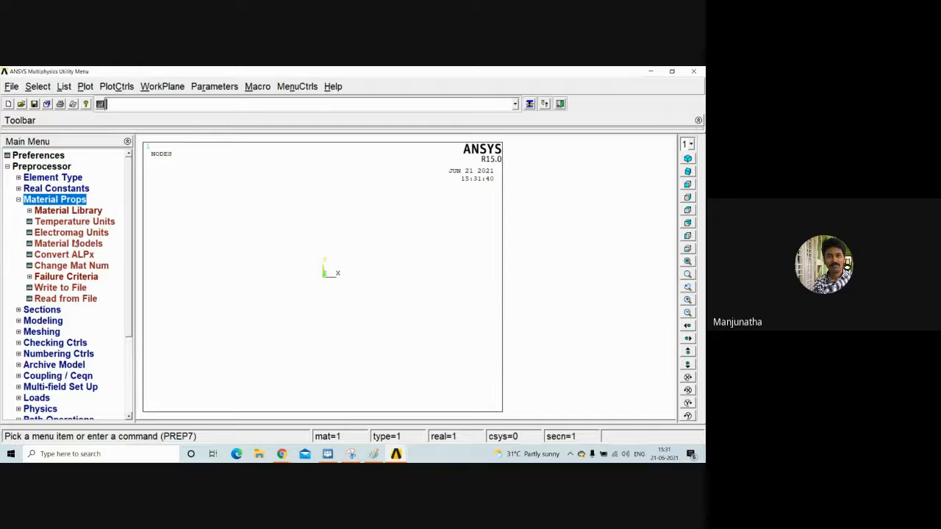
pyautogui.click(74, 243)
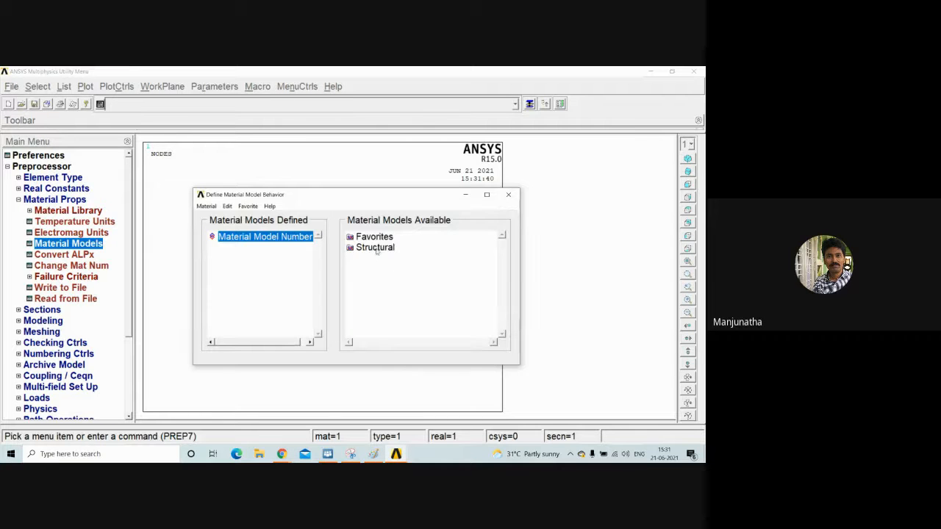
pyautogui.doubleClick(375, 247)
pyautogui.doubleClick(381, 257)
pyautogui.doubleClick(396, 268)
pyautogui.click(414, 279)
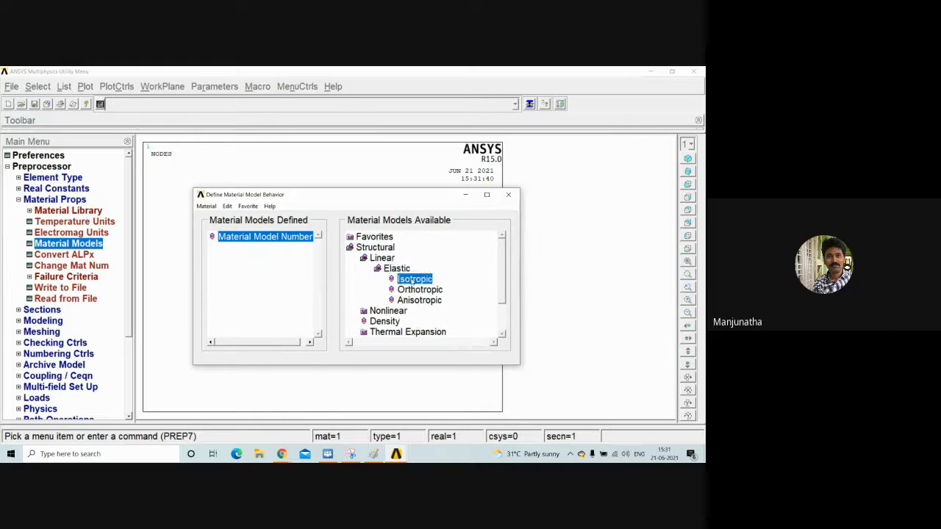
pyautogui.doubleClick(414, 280)
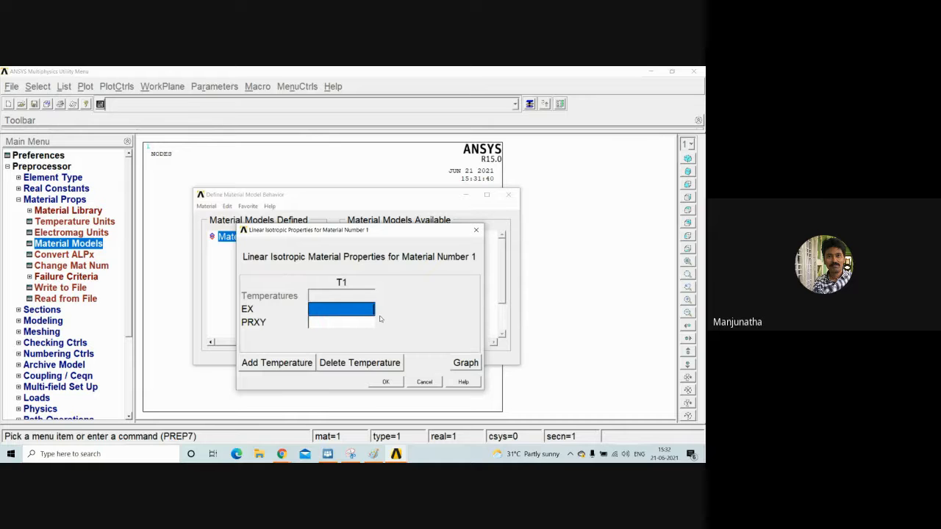
pyautogui.write('2e3')
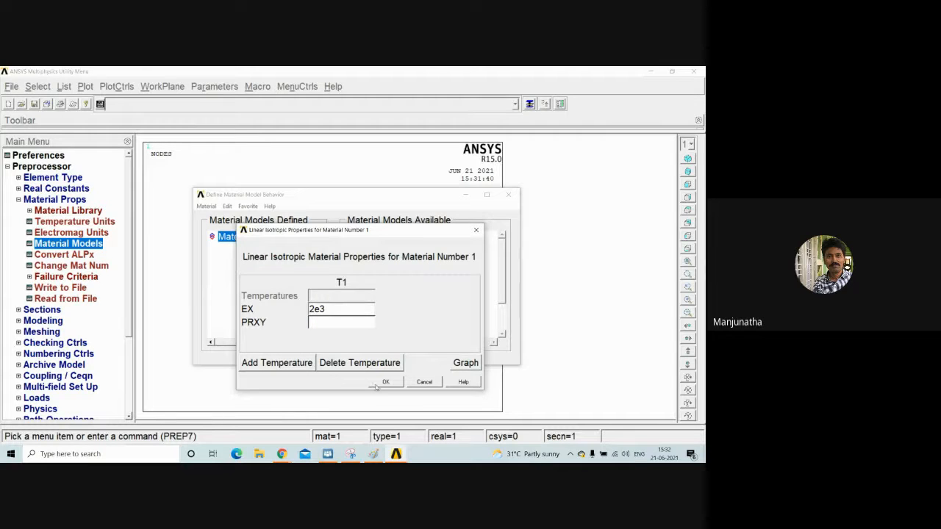
pyautogui.click(385, 381)
pyautogui.click(376, 291)
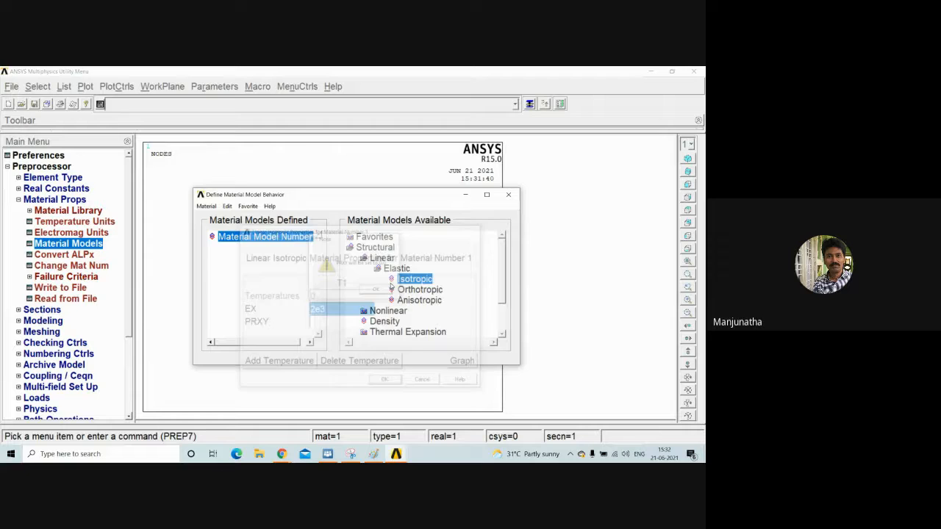
pyautogui.click(508, 194)
# Define solid rectangular beam section 1 with B 200 and H 300, previewing it before accepting
pyautogui.click(45, 312)
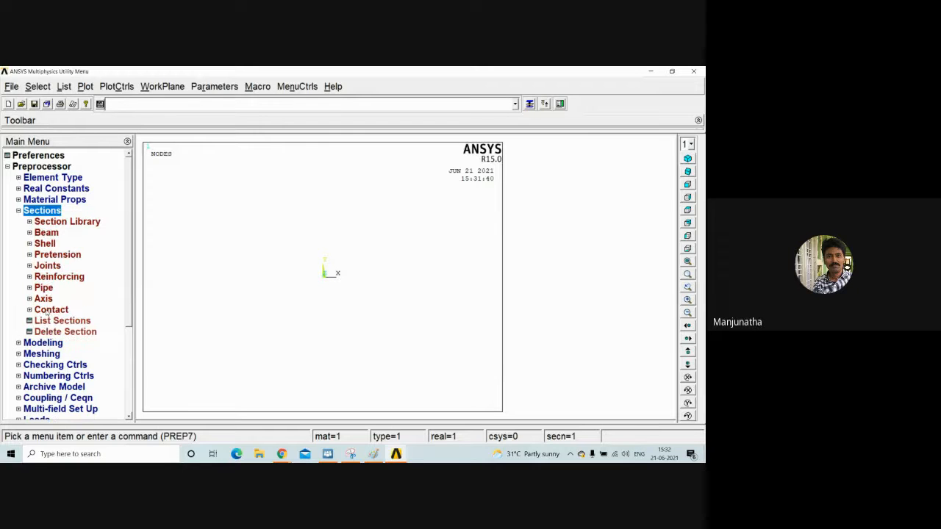
pyautogui.click(57, 235)
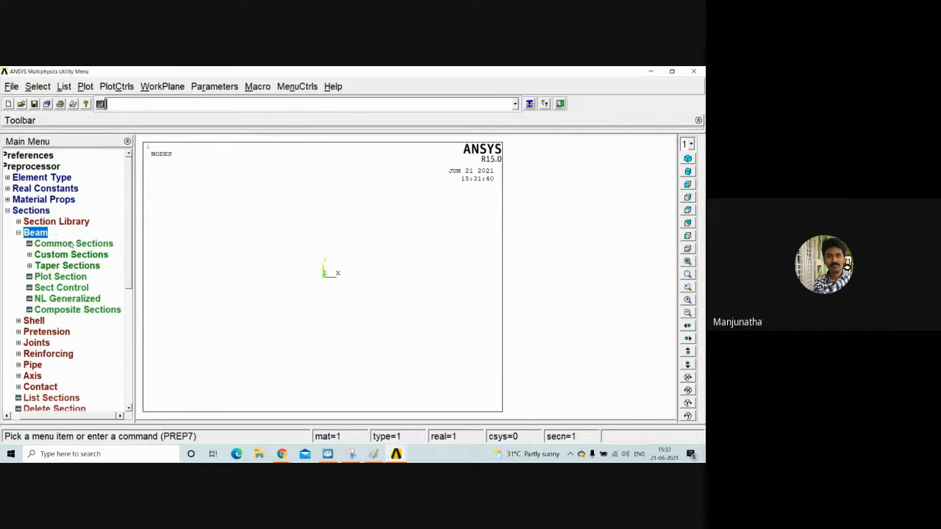
pyautogui.click(72, 244)
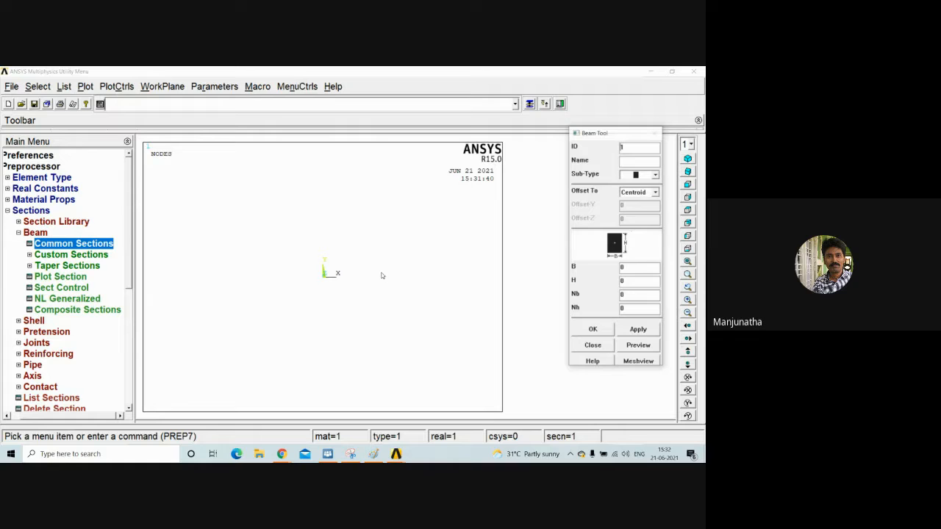
pyautogui.click(642, 163)
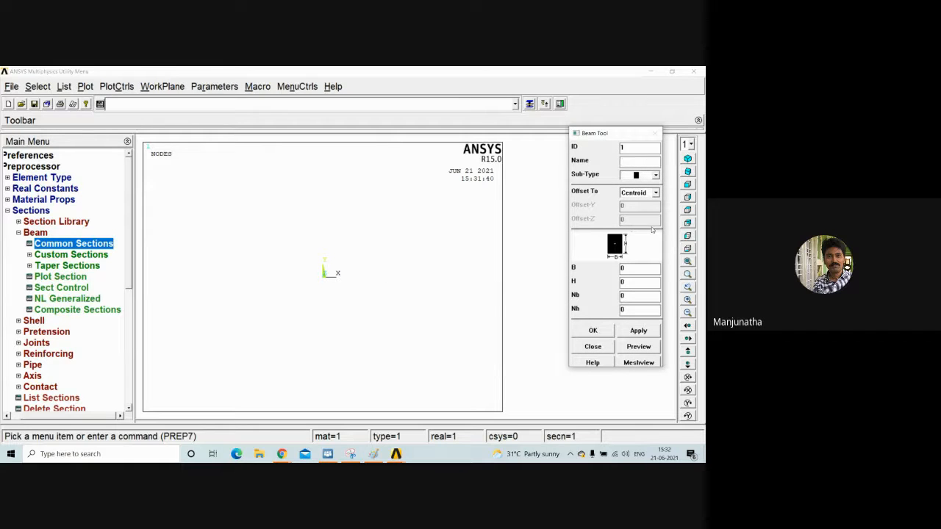
pyautogui.doubleClick(623, 268)
pyautogui.write('200')
pyautogui.write('300')
pyautogui.click(639, 347)
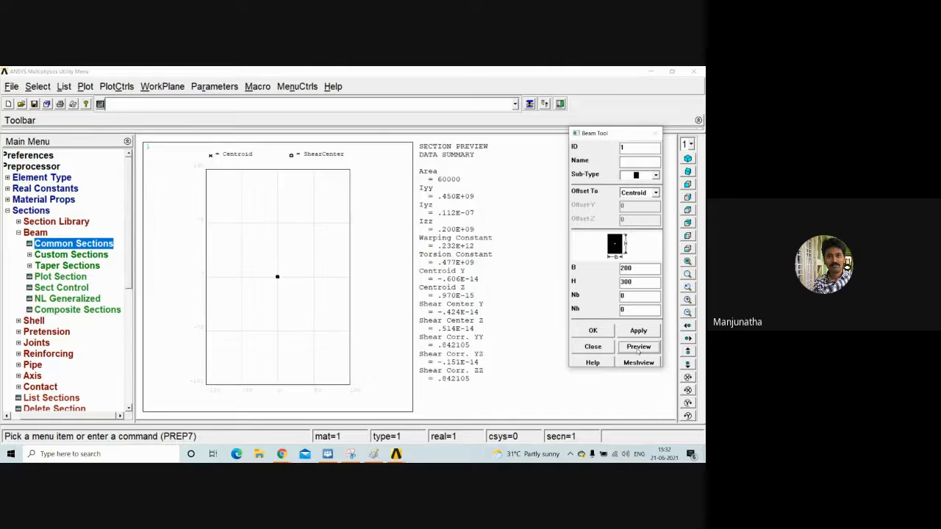
pyautogui.click(593, 330)
pyautogui.click(35, 233)
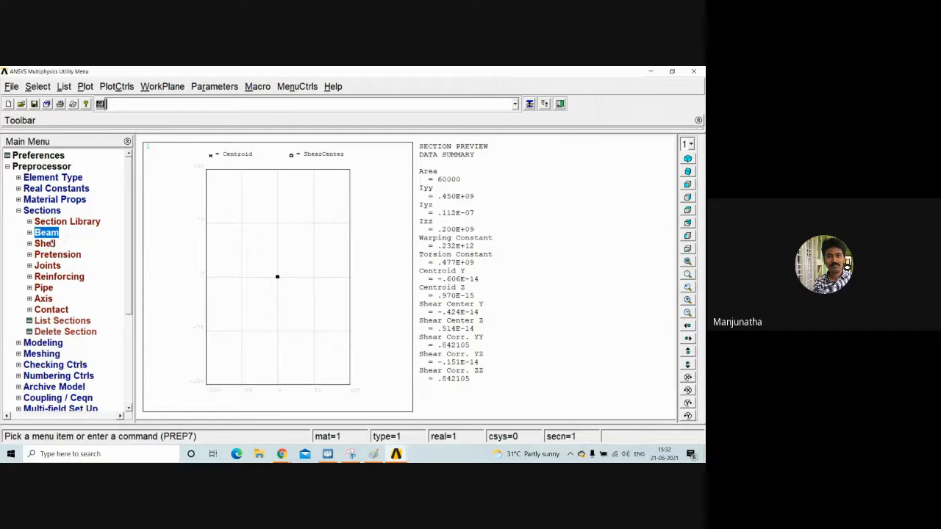
# Create keypoint 1 at the origin, keypoint 2 at X 1800 and keypoint 3 at X 3000 in the active coordinate system
pyautogui.click(51, 342)
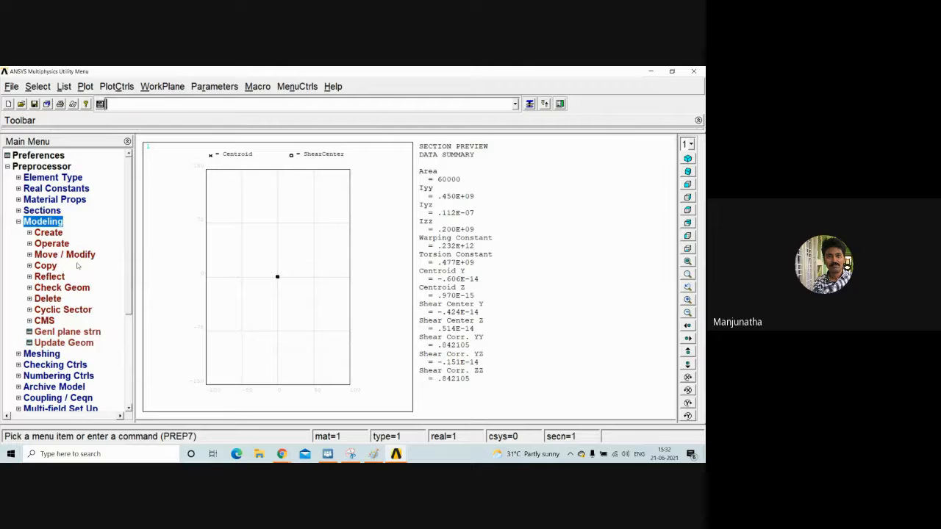
pyautogui.click(58, 233)
pyautogui.click(65, 243)
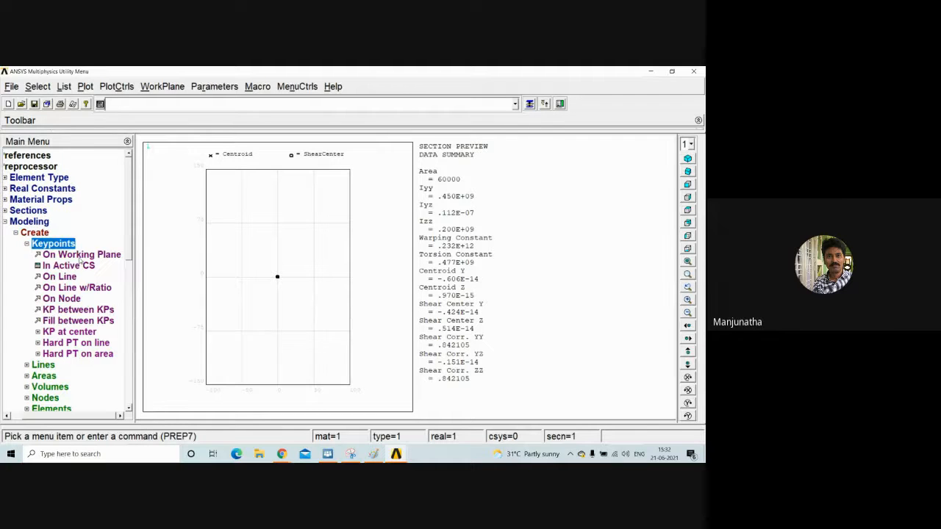
pyautogui.click(79, 266)
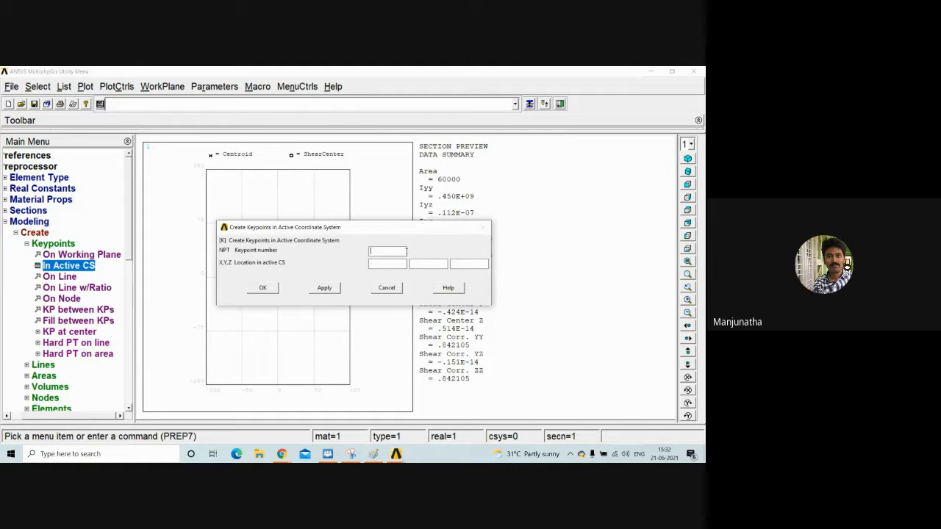
pyautogui.click(325, 287)
pyautogui.write('2')
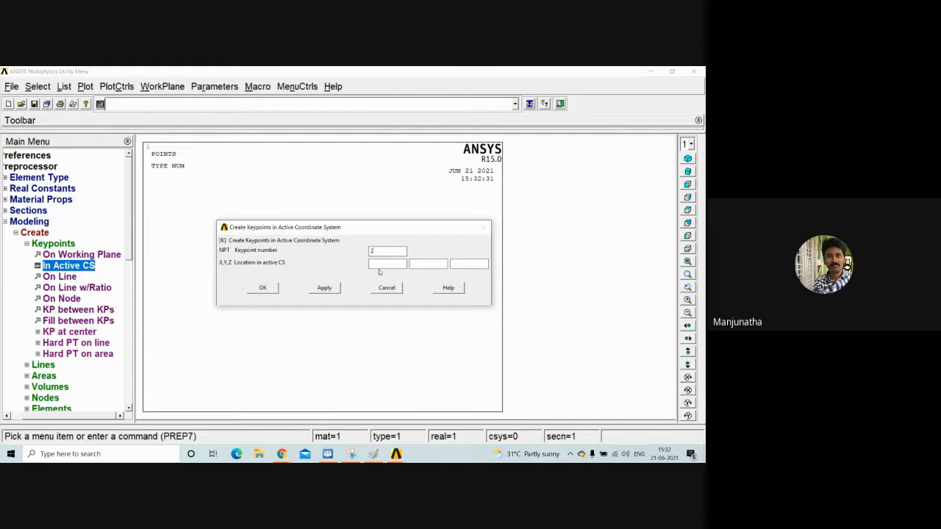
pyautogui.write('1800')
pyautogui.click(325, 287)
pyautogui.write('3')
pyautogui.press('Tab')
pyautogui.write('3000')
pyautogui.click(264, 288)
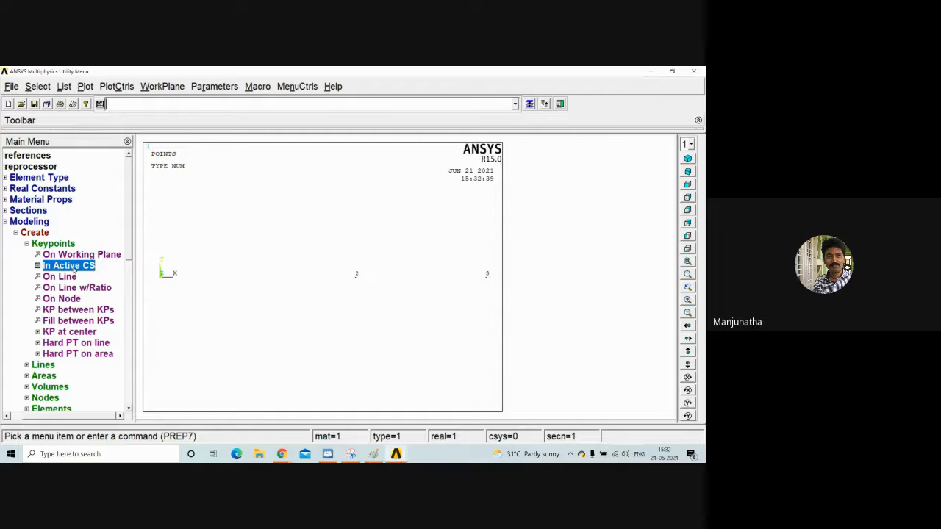
# Create straight lines from keypoint 1 to 2 and from keypoint 2 to 3
pyautogui.click(64, 244)
pyautogui.click(63, 245)
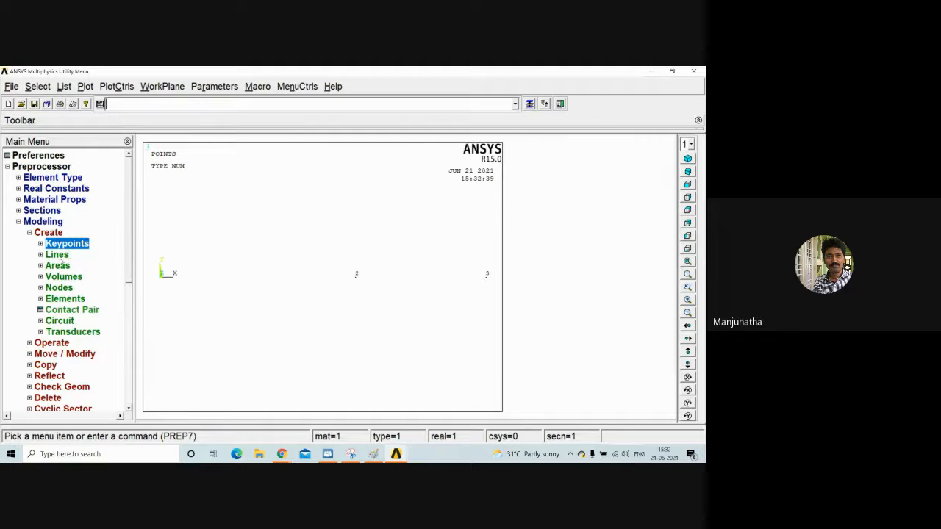
pyautogui.click(53, 255)
pyautogui.click(52, 267)
pyautogui.click(78, 277)
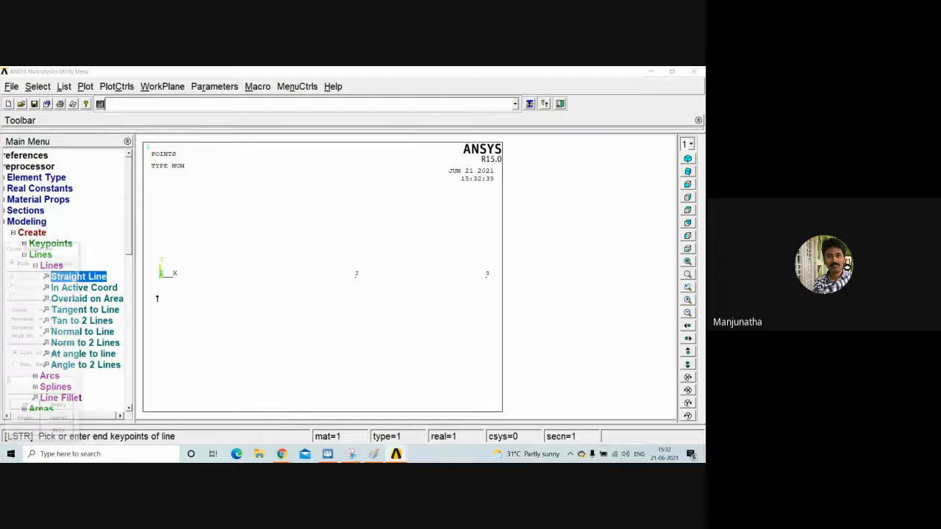
pyautogui.click(197, 309)
pyautogui.click(352, 289)
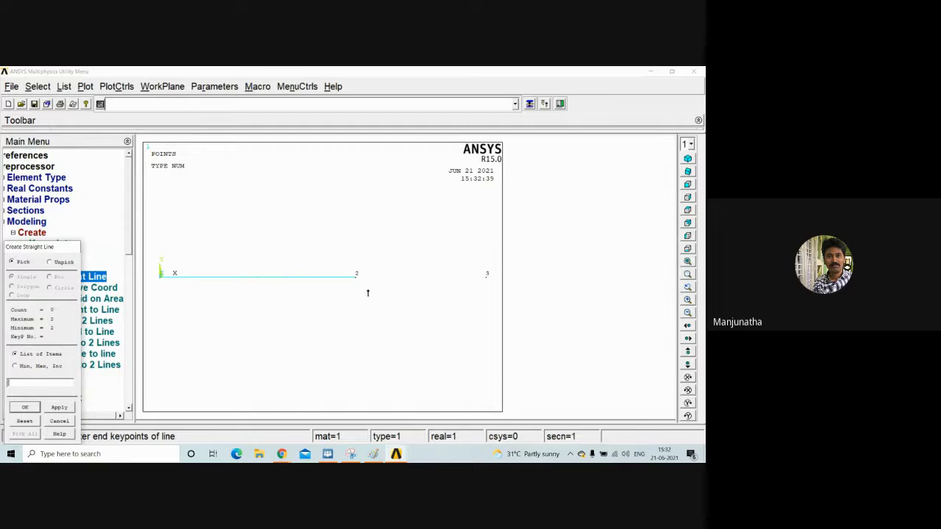
pyautogui.click(375, 297)
pyautogui.click(480, 297)
pyautogui.click(26, 408)
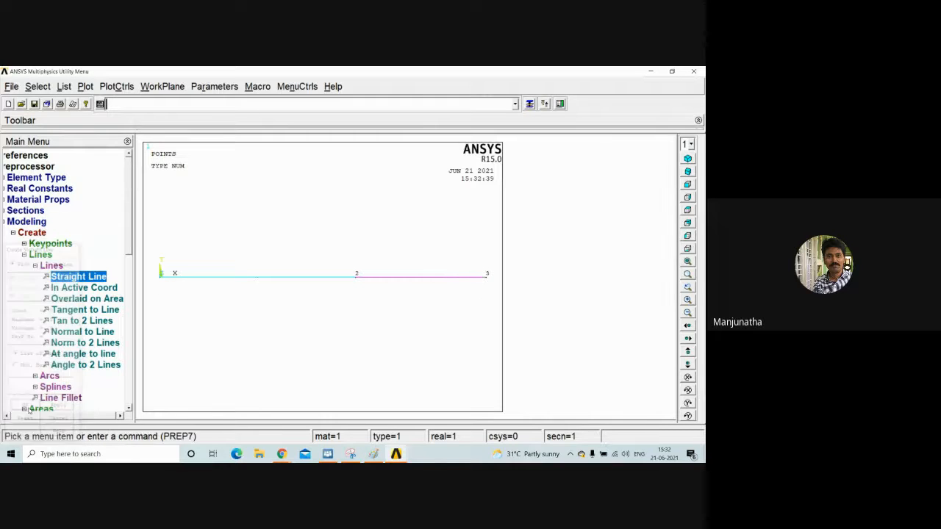
# Close the modeling branch and open the manual element size controls for meshing
pyautogui.click(53, 266)
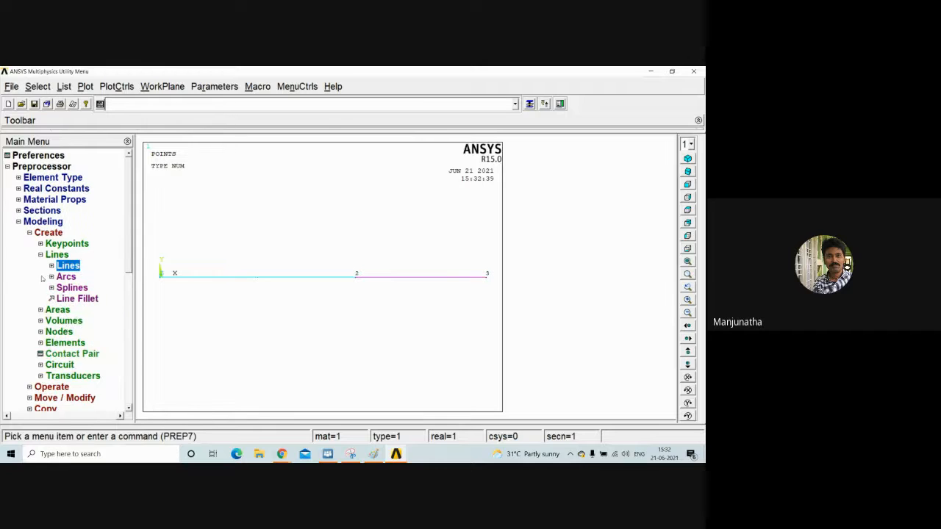
pyautogui.click(56, 254)
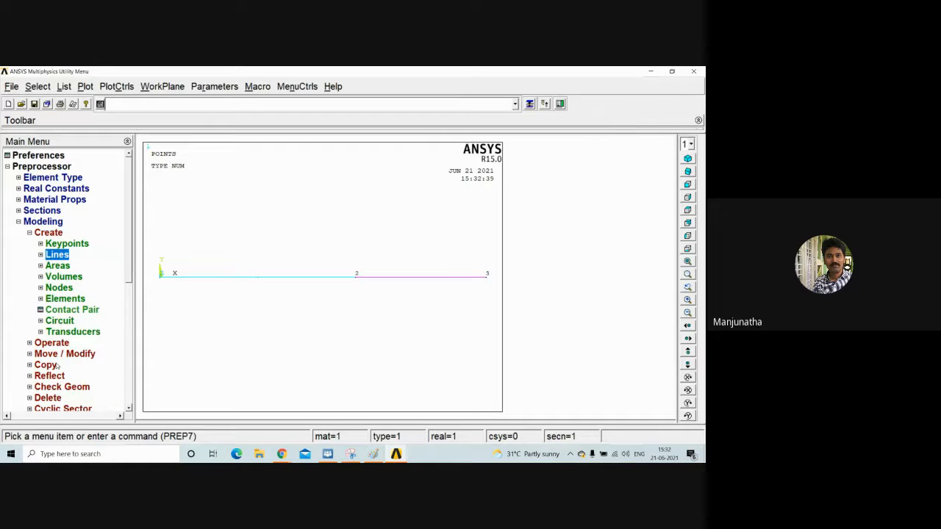
pyautogui.click(43, 236)
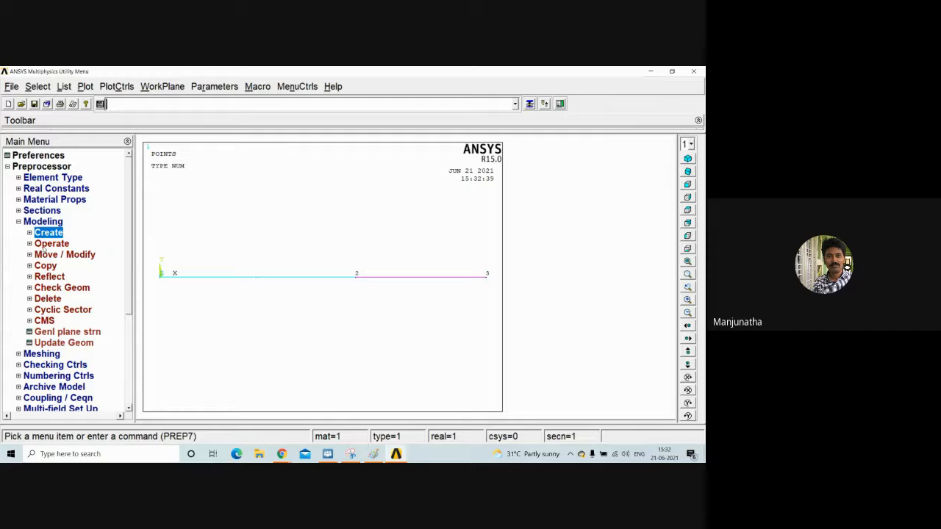
pyautogui.click(43, 353)
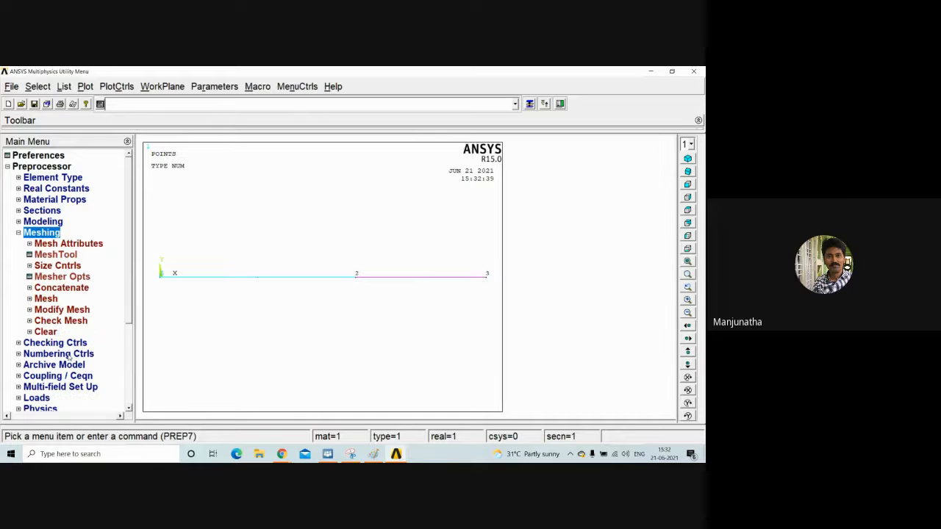
pyautogui.click(62, 266)
pyautogui.click(68, 278)
pyautogui.click(70, 279)
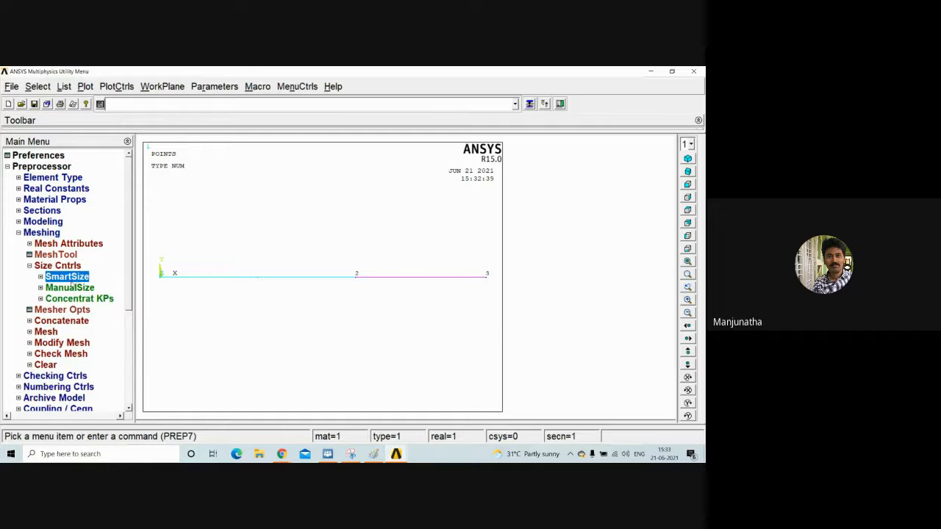
pyautogui.click(71, 288)
pyautogui.click(68, 310)
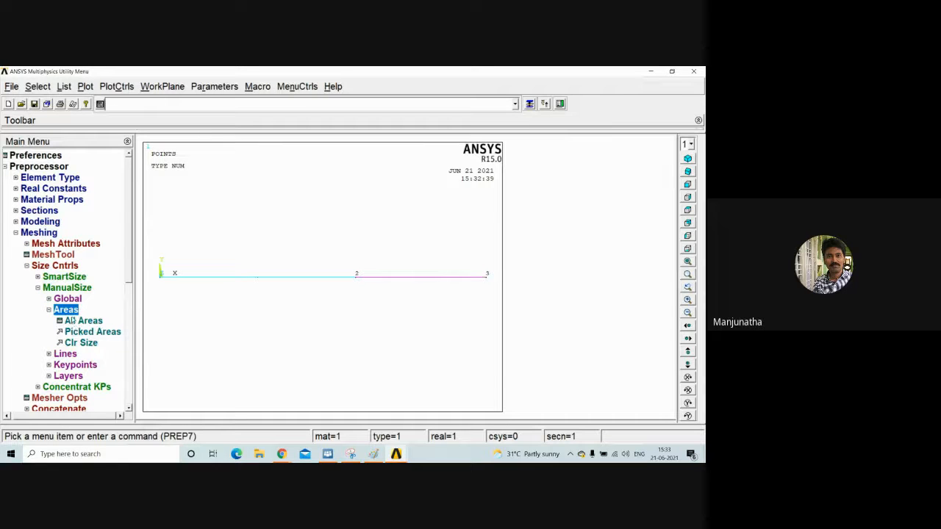
pyautogui.click(76, 321)
pyautogui.click(380, 283)
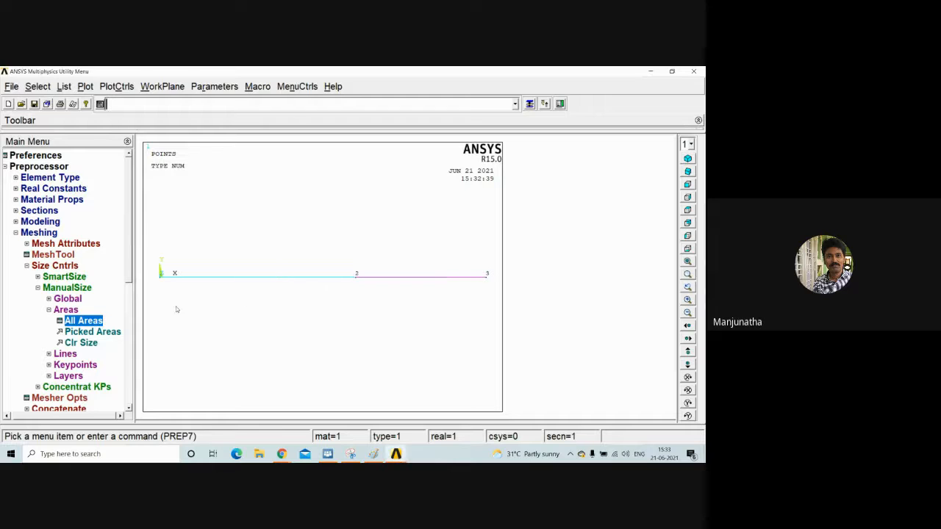
pyautogui.click(66, 310)
pyautogui.click(65, 310)
# Assign 50 element divisions to the line between keypoints 1 and 2
pyautogui.click(69, 320)
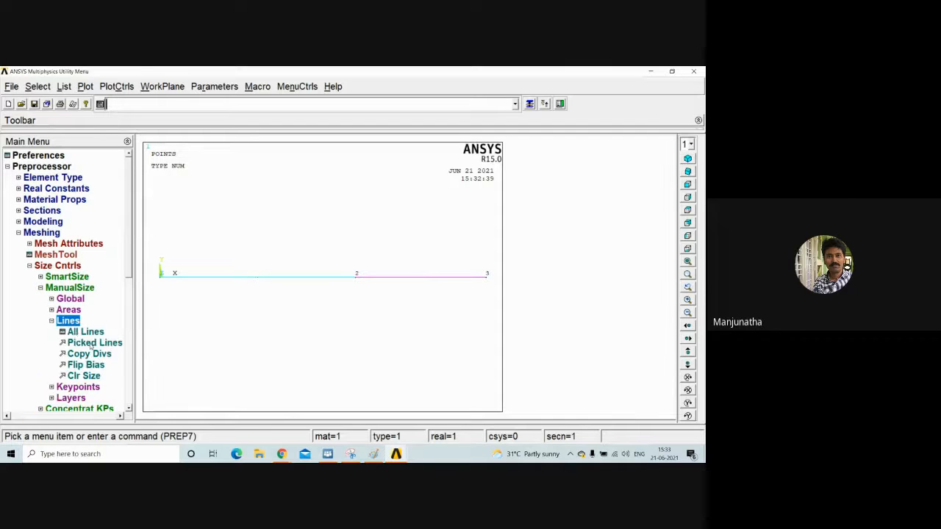
pyautogui.click(91, 343)
pyautogui.click(25, 407)
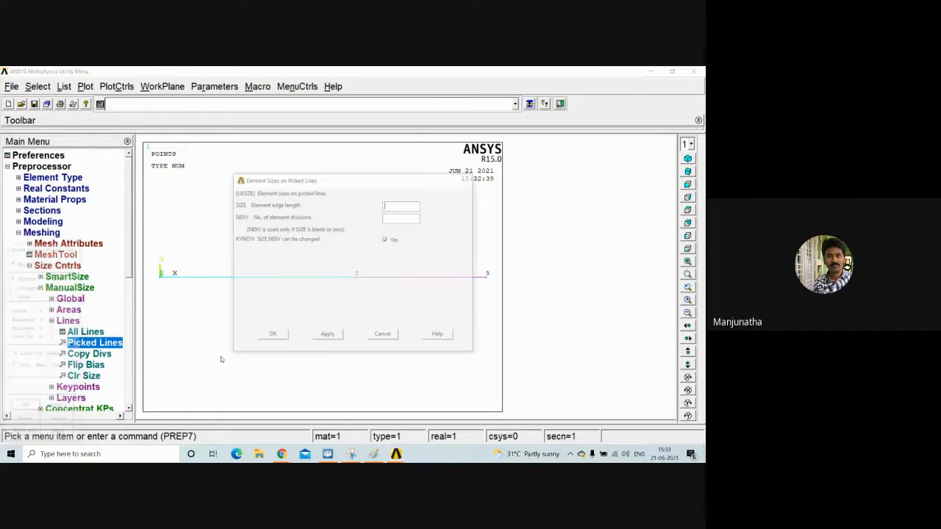
pyautogui.write('50')
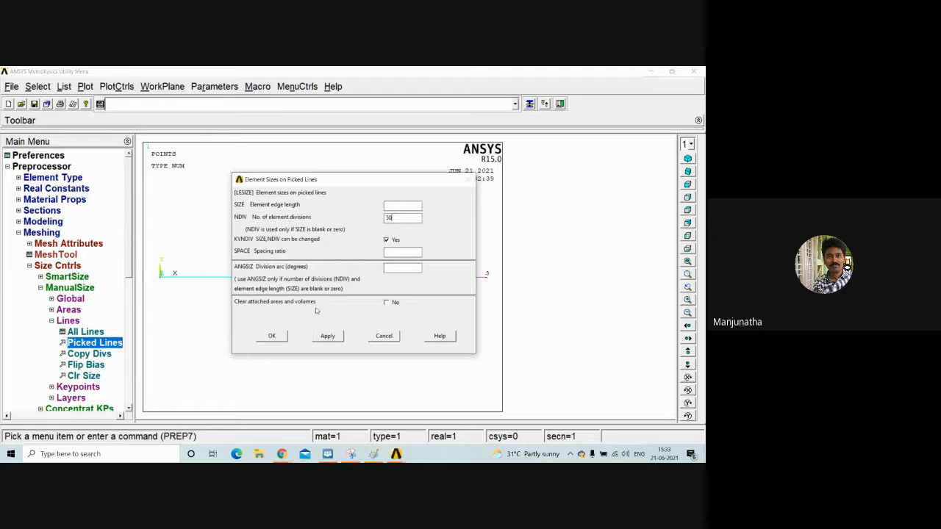
pyautogui.click(327, 336)
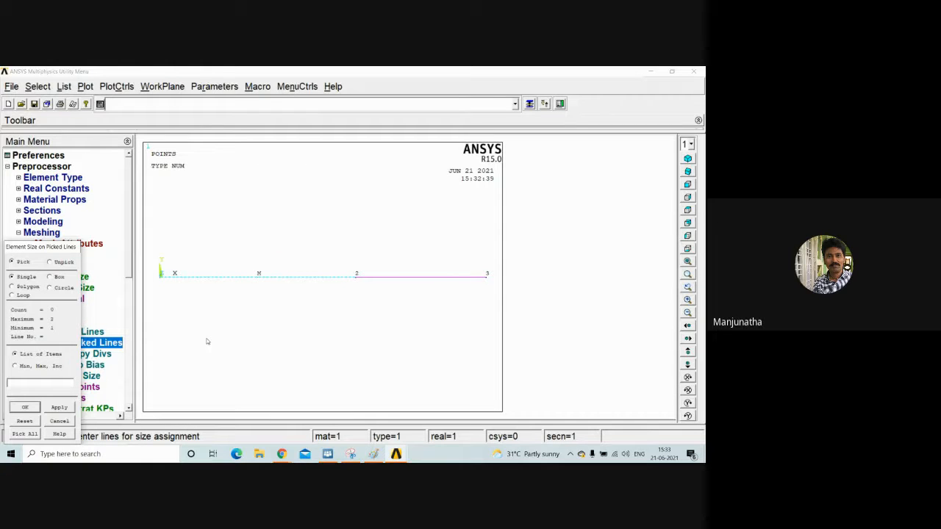
# Assign 30 element divisions to the line between keypoints 2 and 3 and close the manual size controls
pyautogui.click(399, 280)
pyautogui.click(26, 408)
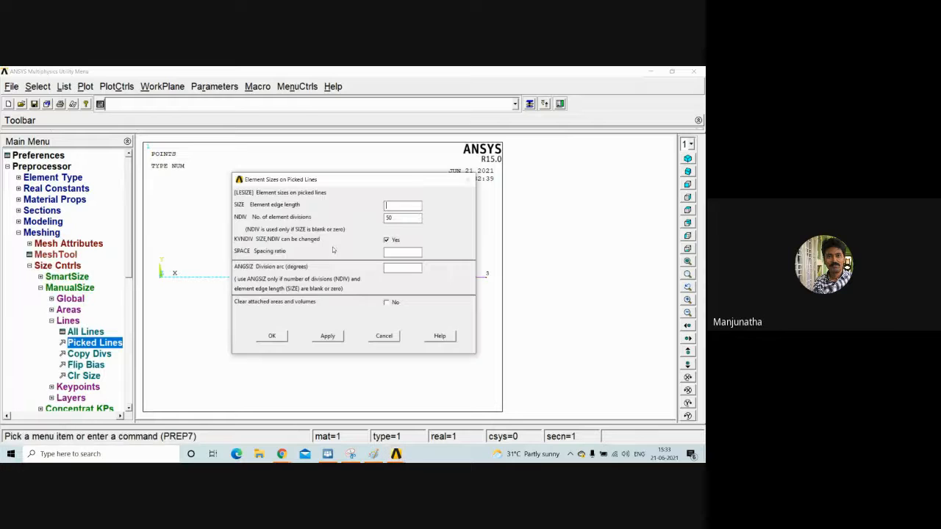
pyautogui.write('30')
pyautogui.click(278, 340)
pyautogui.click(73, 291)
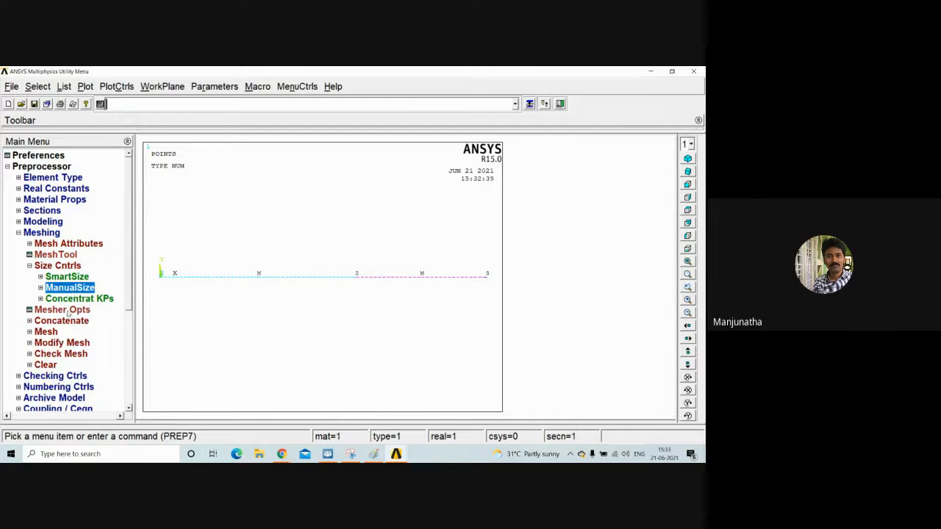
# Mesh all the lines of the beam
pyautogui.click(47, 333)
pyautogui.click(68, 321)
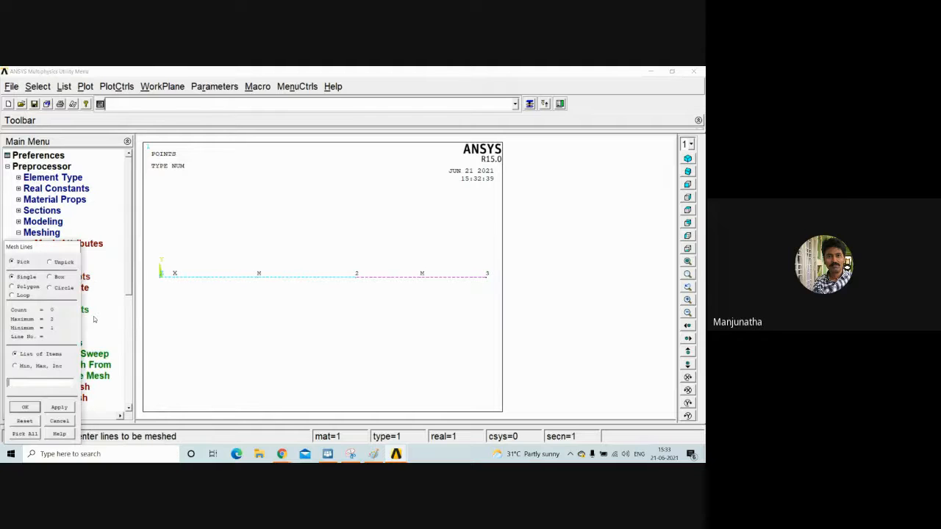
pyautogui.click(24, 434)
pyautogui.click(47, 300)
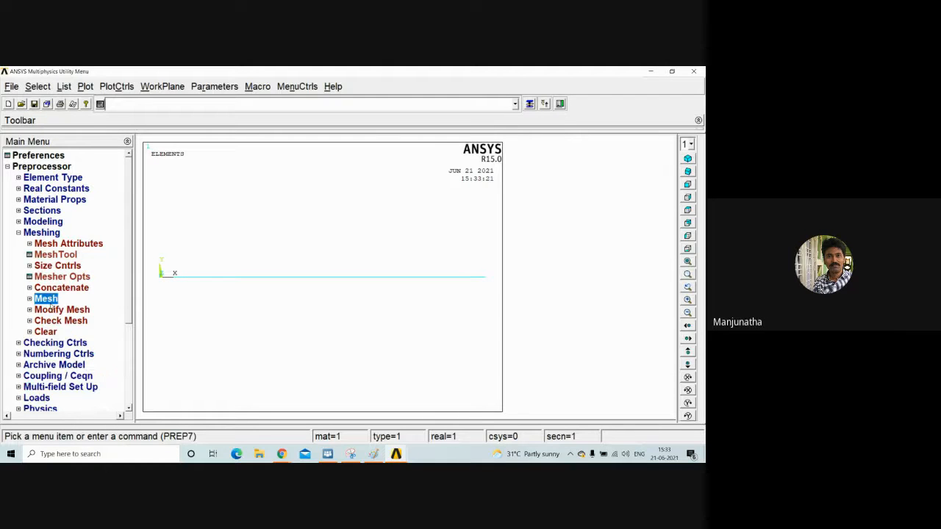
# Turn on keypoint numbers and line numbers in the plot numbering controls
pyautogui.click(112, 87)
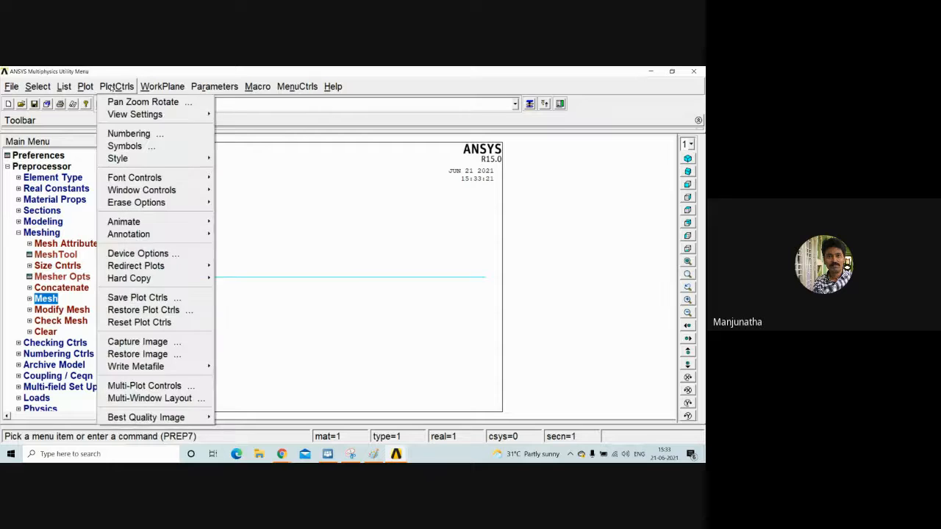
pyautogui.moveTo(87, 88)
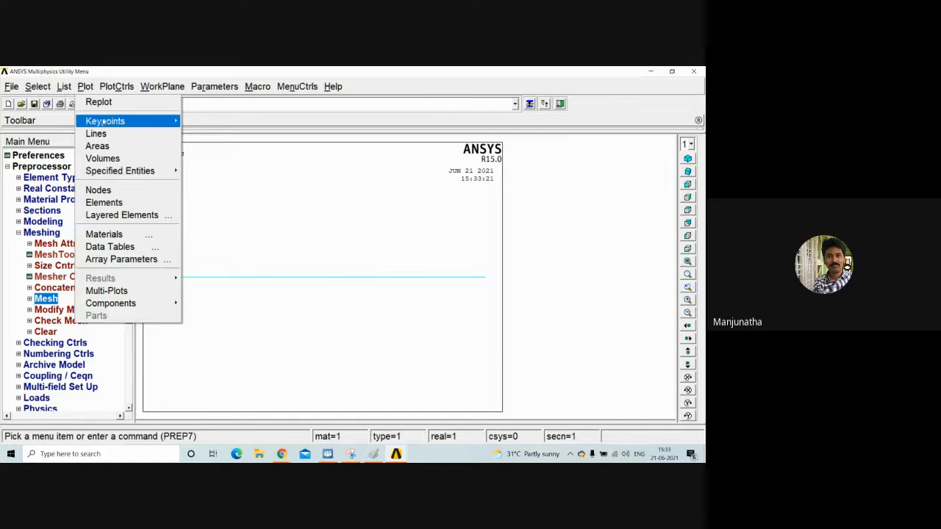
pyautogui.moveTo(136, 122)
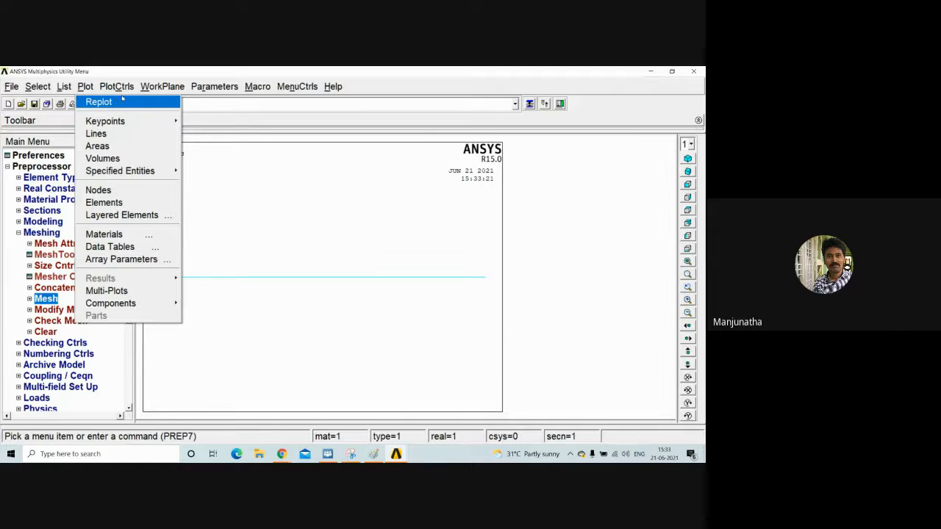
pyautogui.moveTo(127, 86)
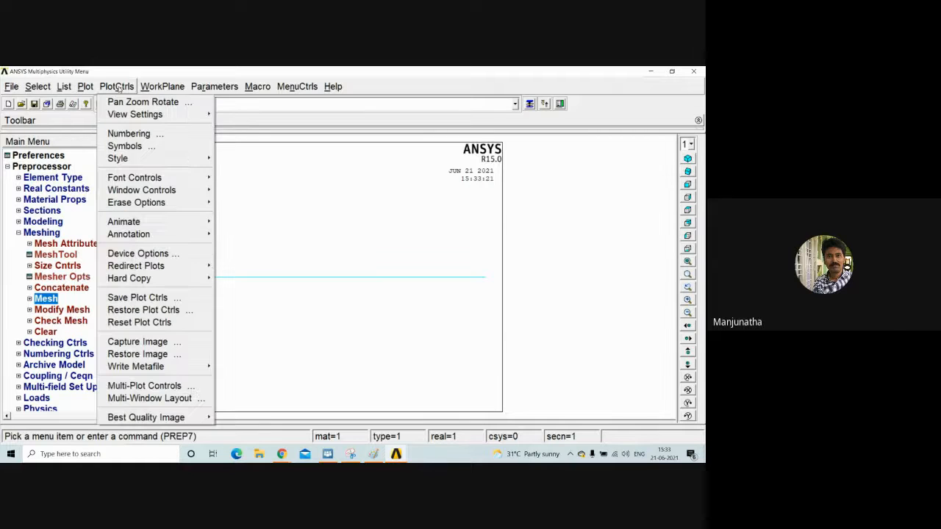
pyautogui.click(132, 133)
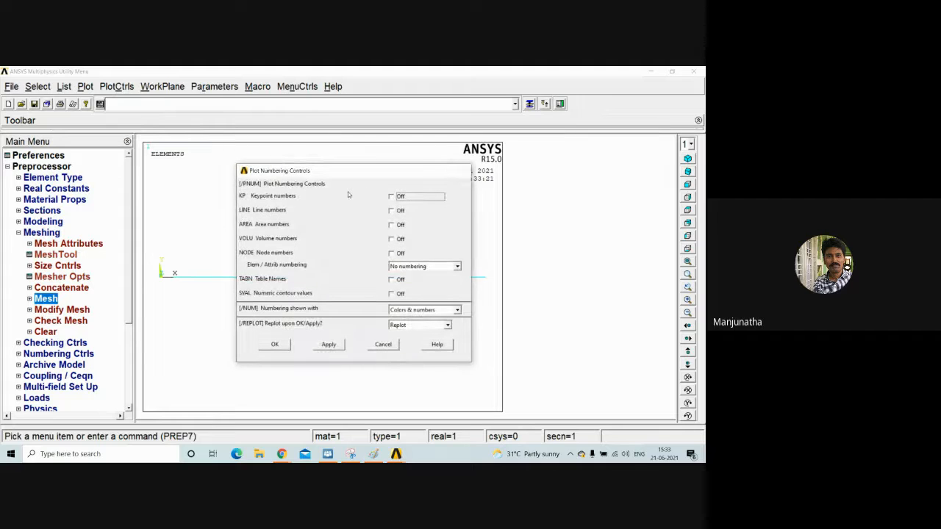
pyautogui.click(399, 211)
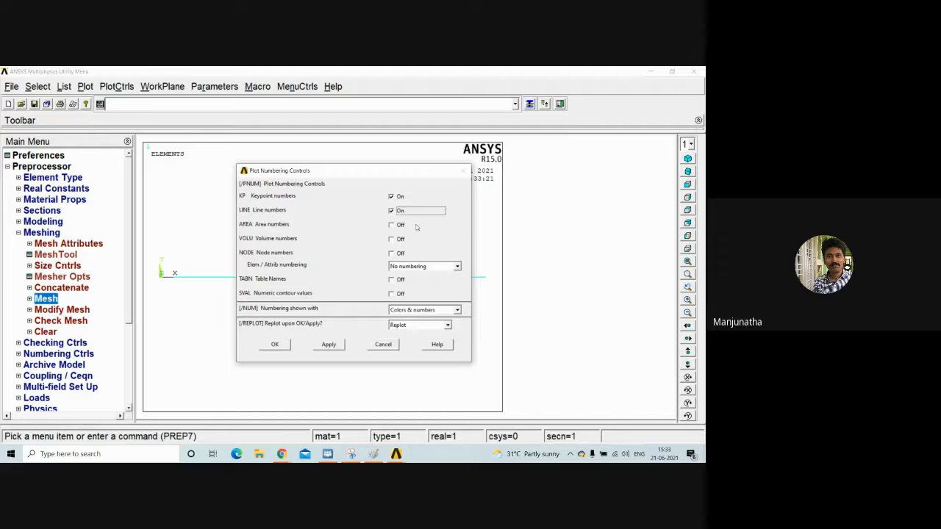
pyautogui.click(275, 344)
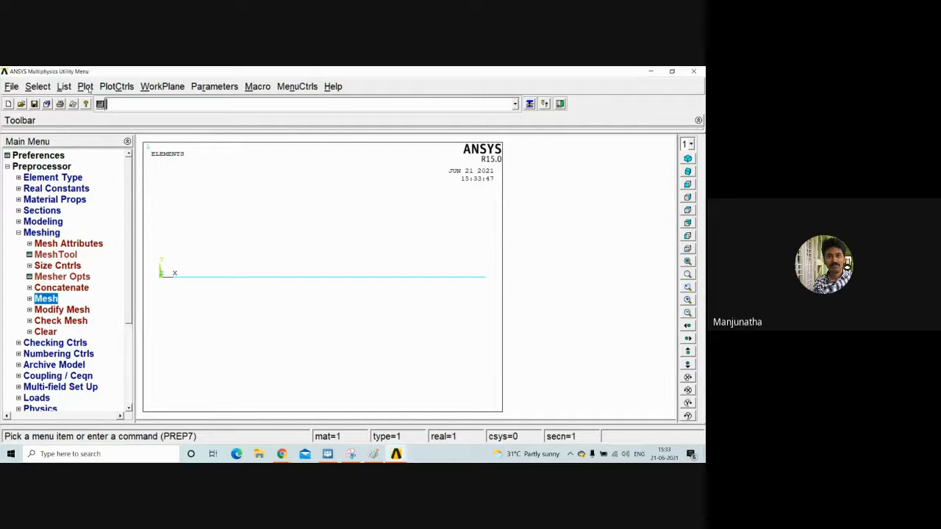
# Replot the model as lines instead of elements
pyautogui.click(85, 86)
pyautogui.click(85, 87)
pyautogui.click(87, 87)
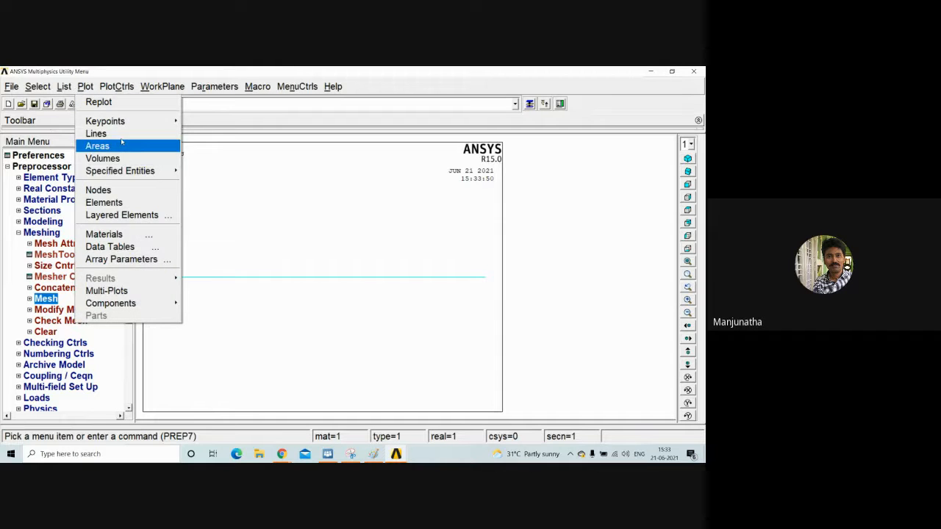
pyautogui.click(96, 133)
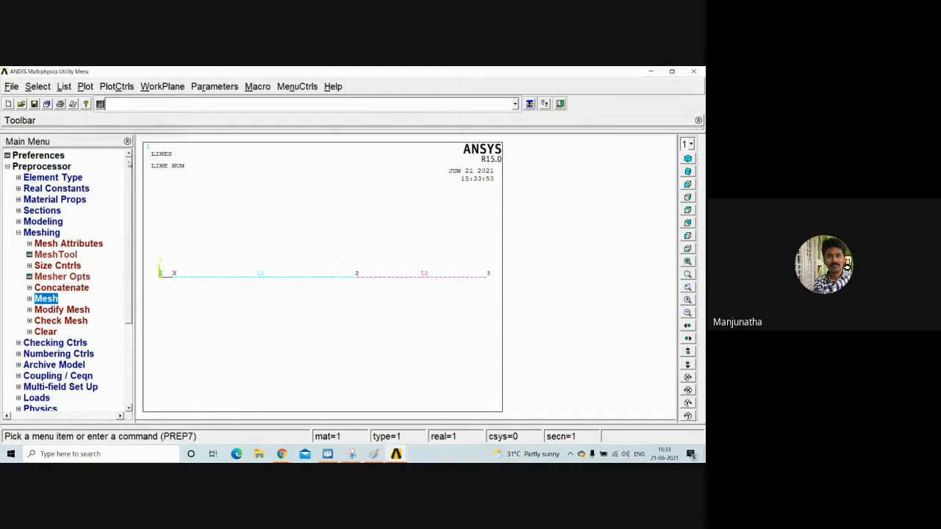
pyautogui.click(88, 88)
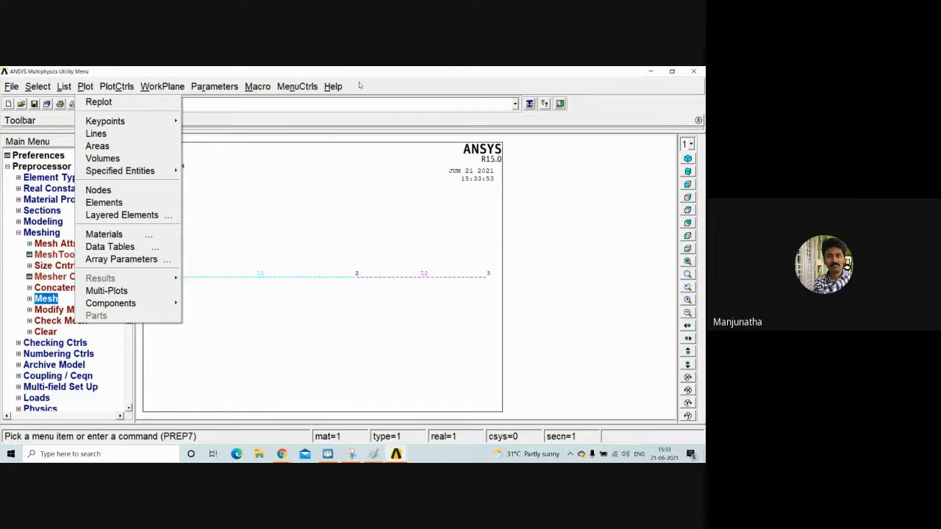
pyautogui.click(394, 94)
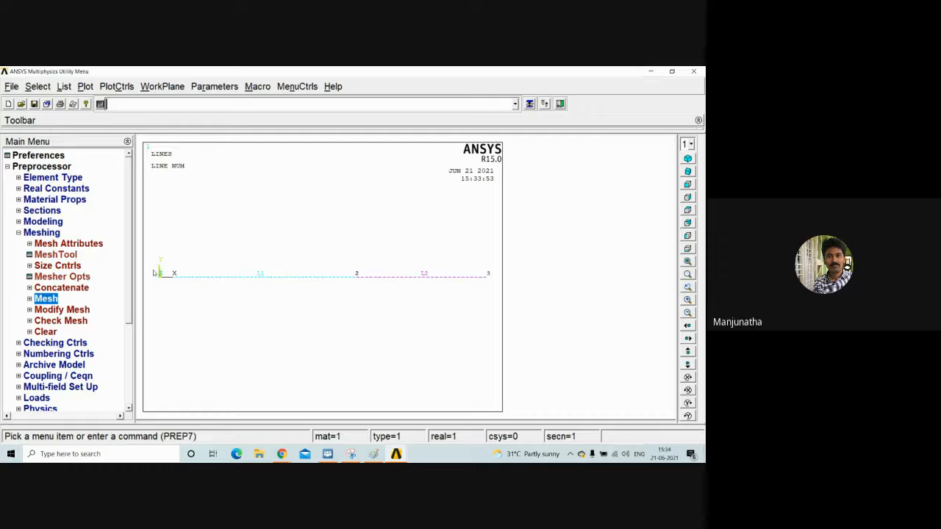
# Apply a structural displacement constraint of All DOF to keypoint 1 in the solution phase, leaving the displacement value blank
pyautogui.click(44, 234)
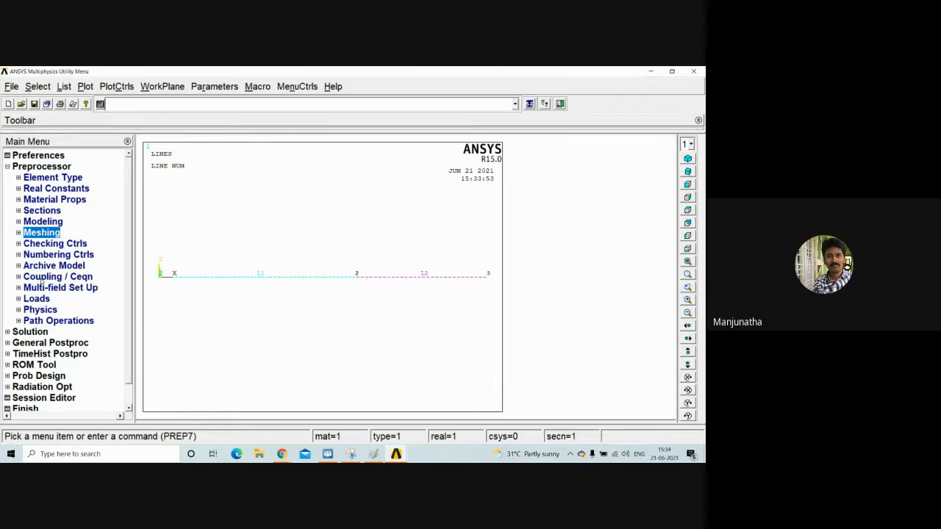
pyautogui.click(37, 332)
pyautogui.click(41, 200)
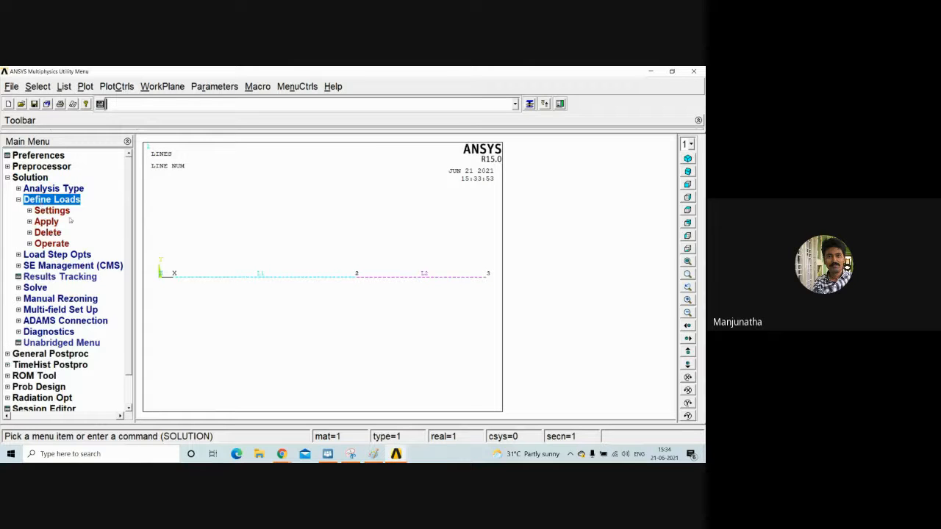
pyautogui.click(52, 211)
pyautogui.click(53, 211)
pyautogui.click(47, 221)
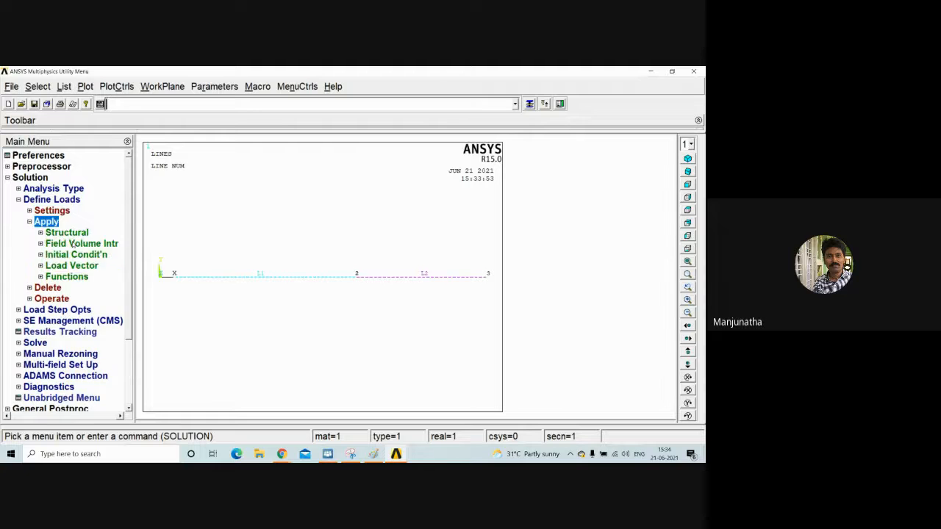
pyautogui.click(67, 232)
pyautogui.click(75, 244)
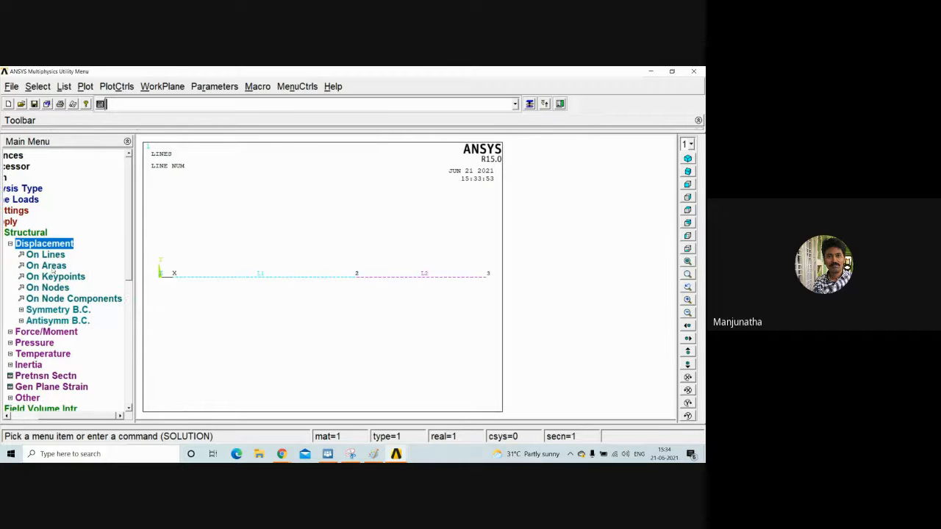
pyautogui.click(61, 275)
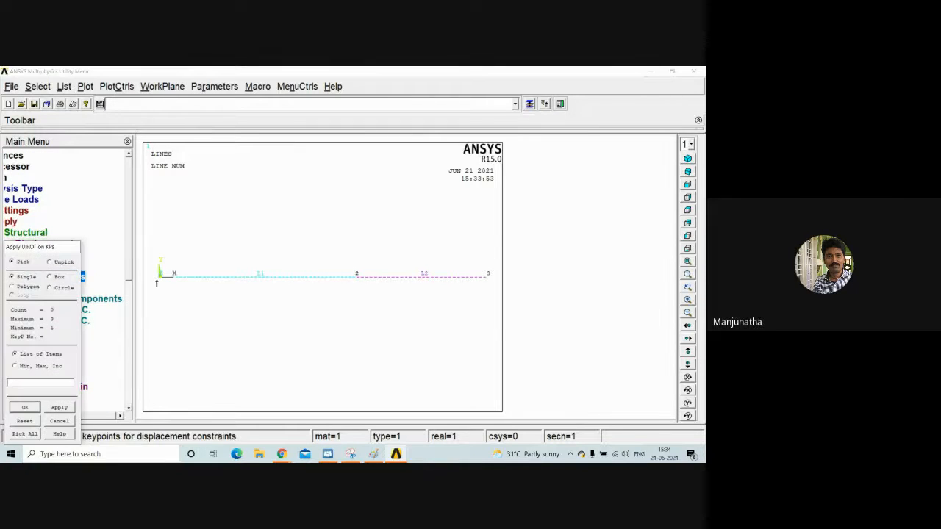
pyautogui.click(158, 275)
pyautogui.click(24, 408)
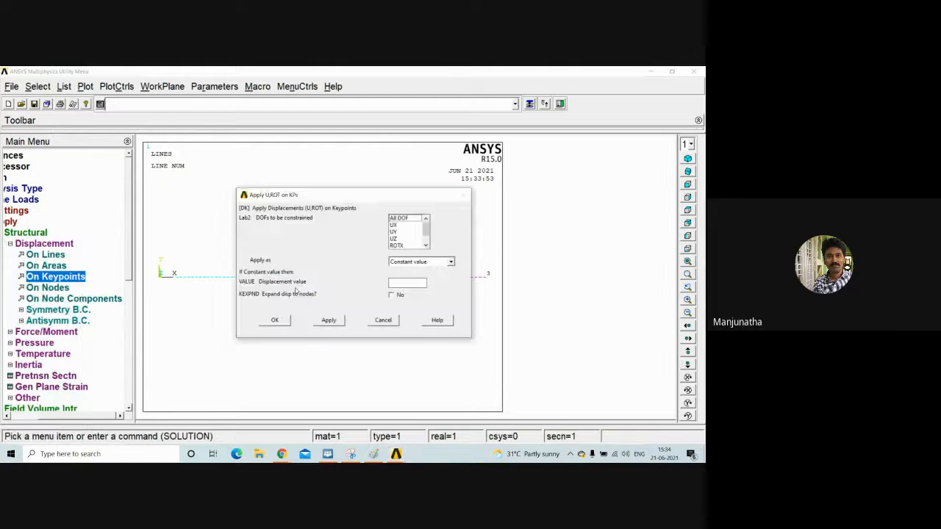
pyautogui.click(275, 320)
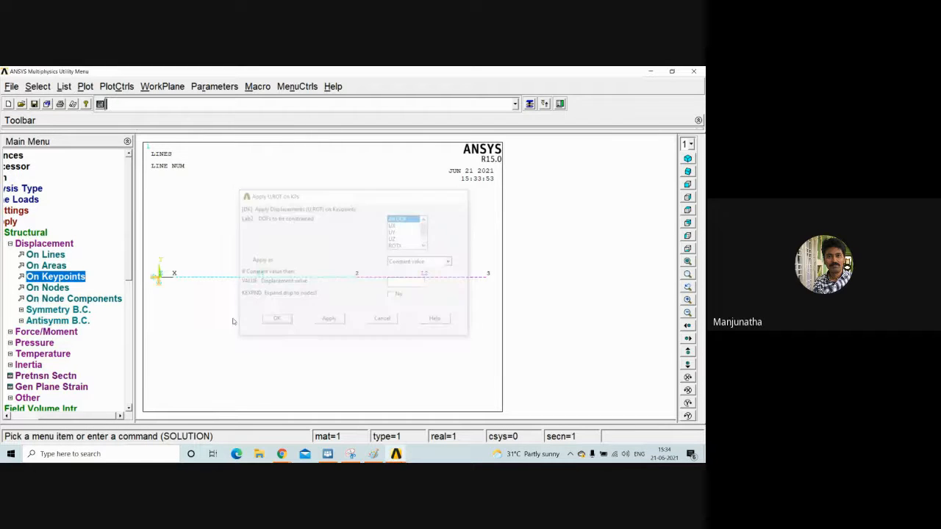
pyautogui.click(59, 279)
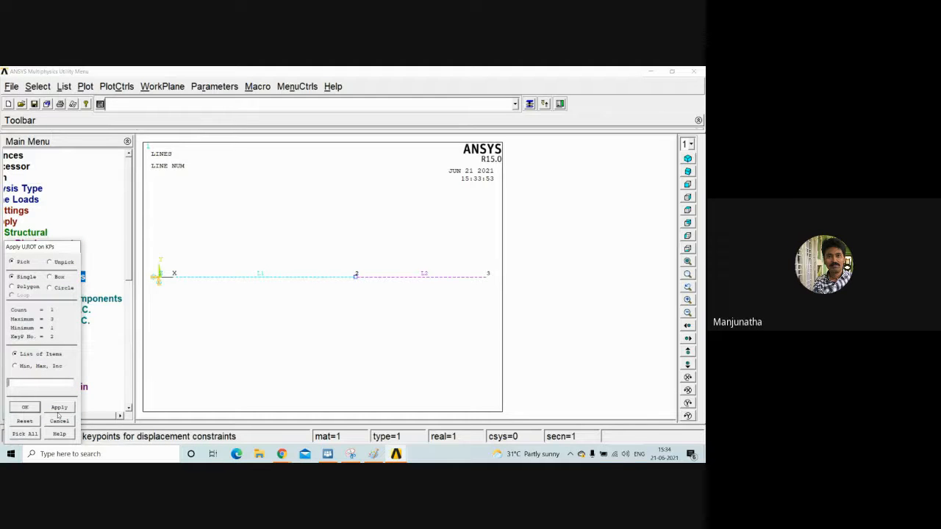
pyautogui.click(24, 407)
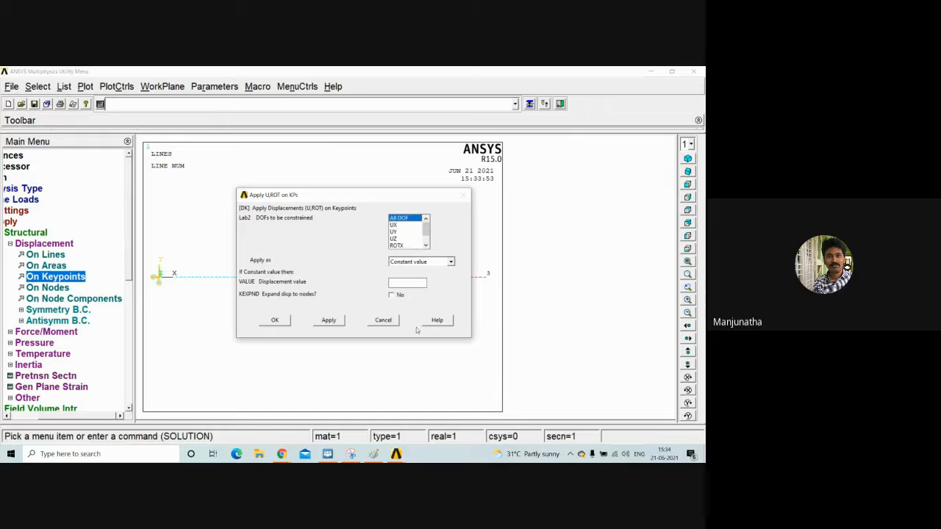
pyautogui.click(383, 321)
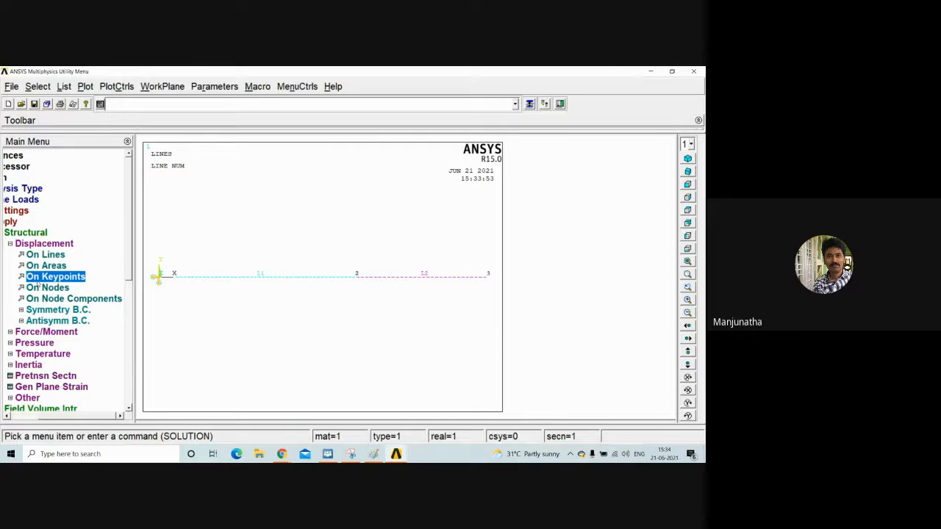
# Apply a constant FY force of -50000 to keypoint 2
pyautogui.click(45, 244)
pyautogui.click(76, 256)
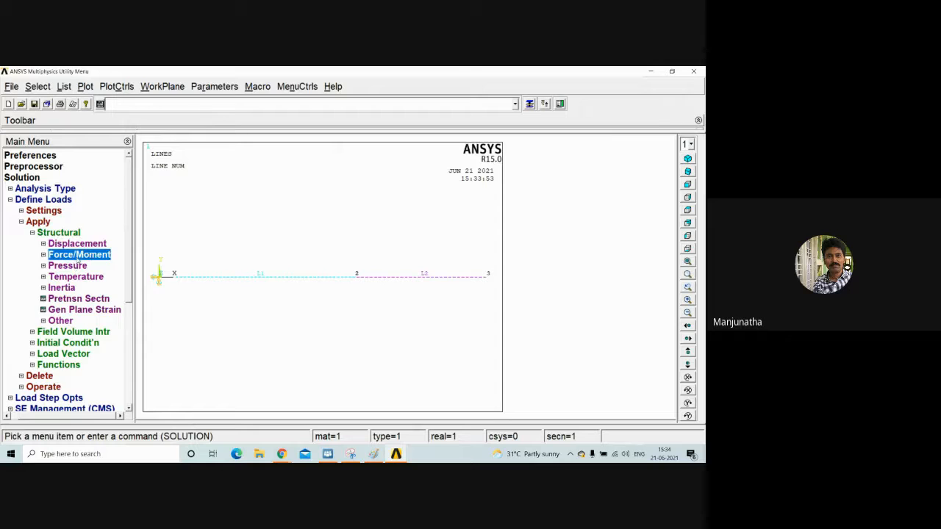
pyautogui.click(59, 265)
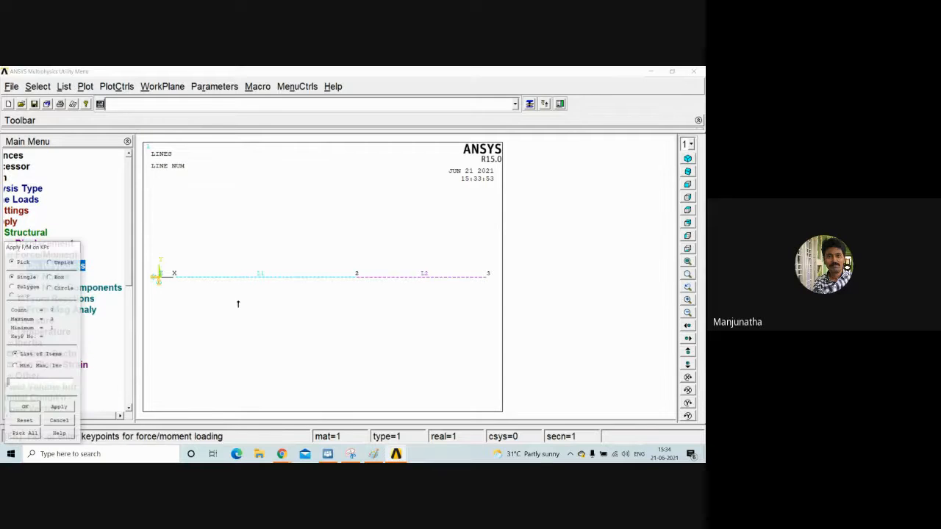
pyautogui.click(358, 278)
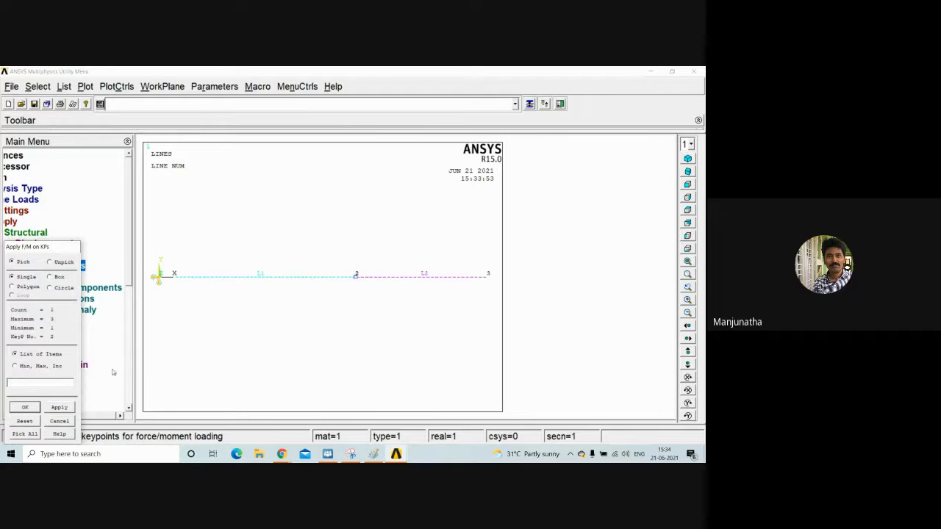
pyautogui.click(26, 408)
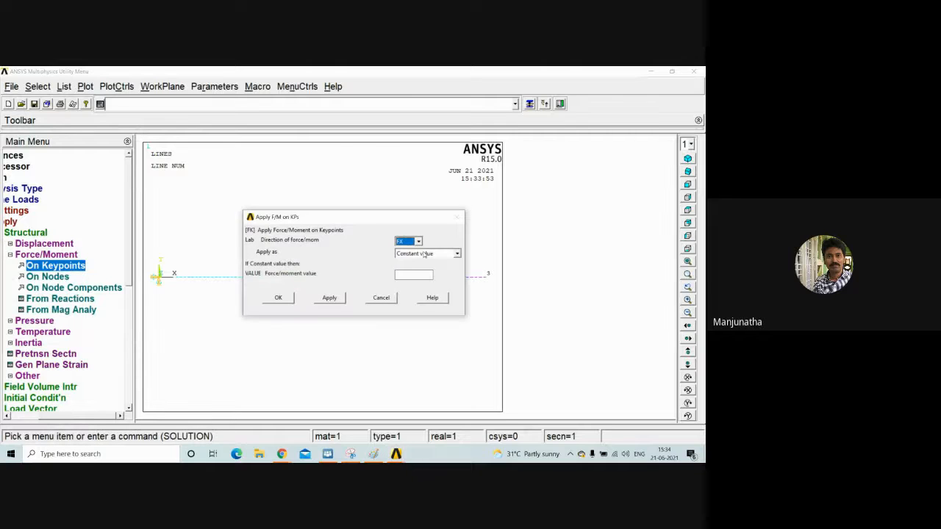
pyautogui.click(418, 242)
pyautogui.click(406, 258)
pyautogui.click(330, 301)
# Apply the downward 40 kN point load as a constant FY force on keypoint 3 at the beam's free end
pyautogui.click(489, 291)
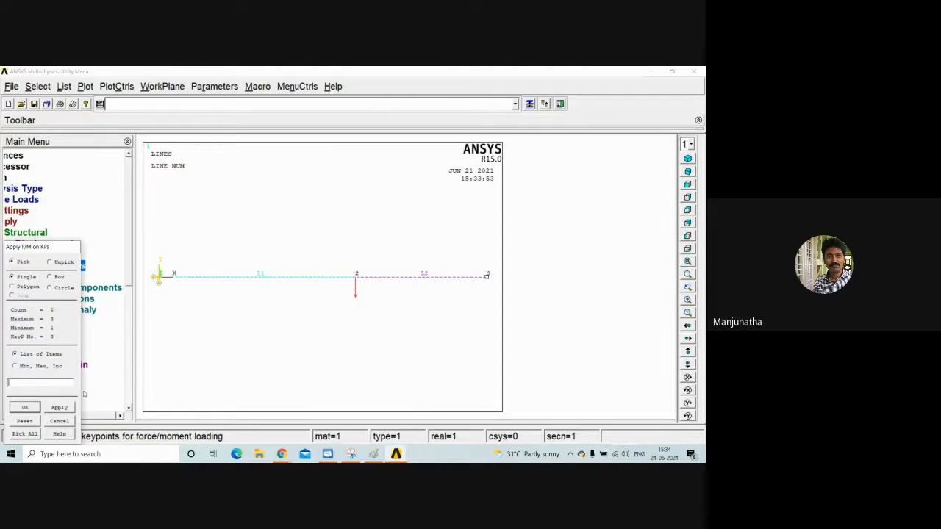
pyautogui.click(25, 408)
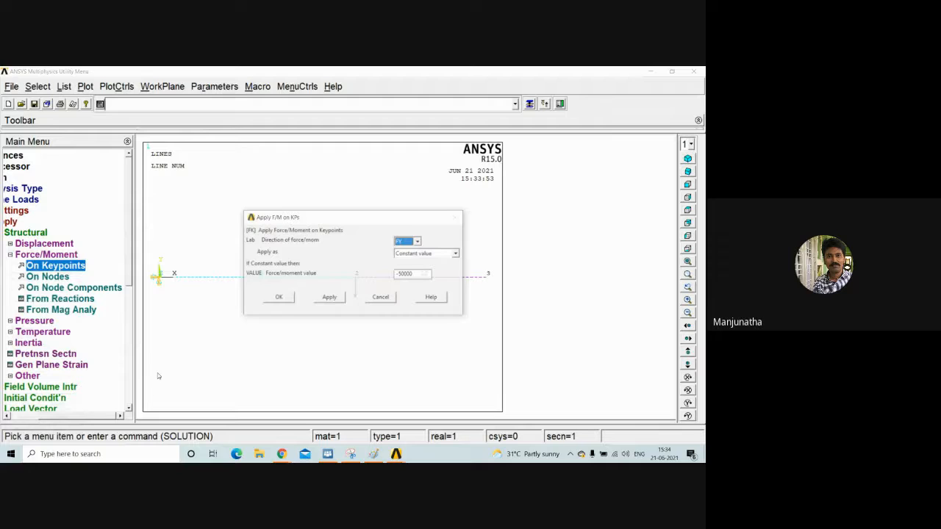
pyautogui.click(405, 274)
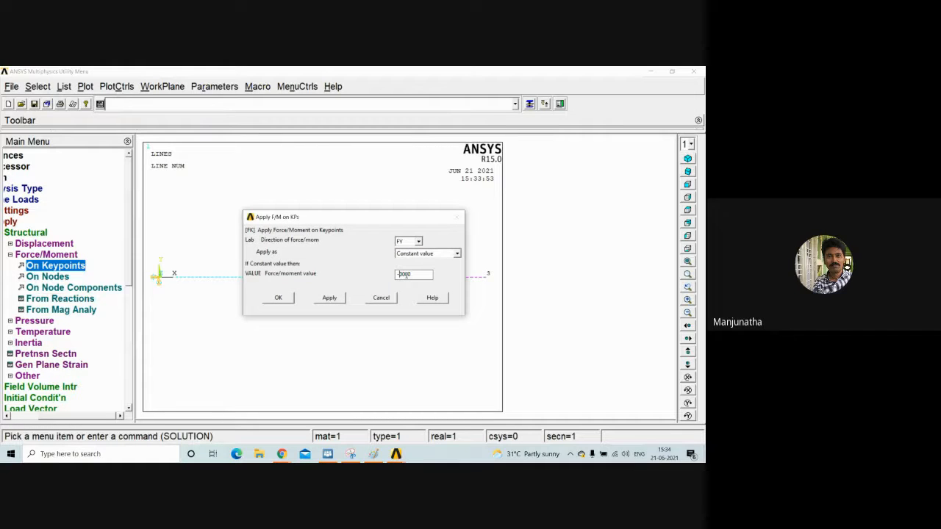
pyautogui.click(277, 298)
# Try to box-select the beam elements along line L1, between keypoints 1 and 2, for a pressure load on beams
pyautogui.click(37, 258)
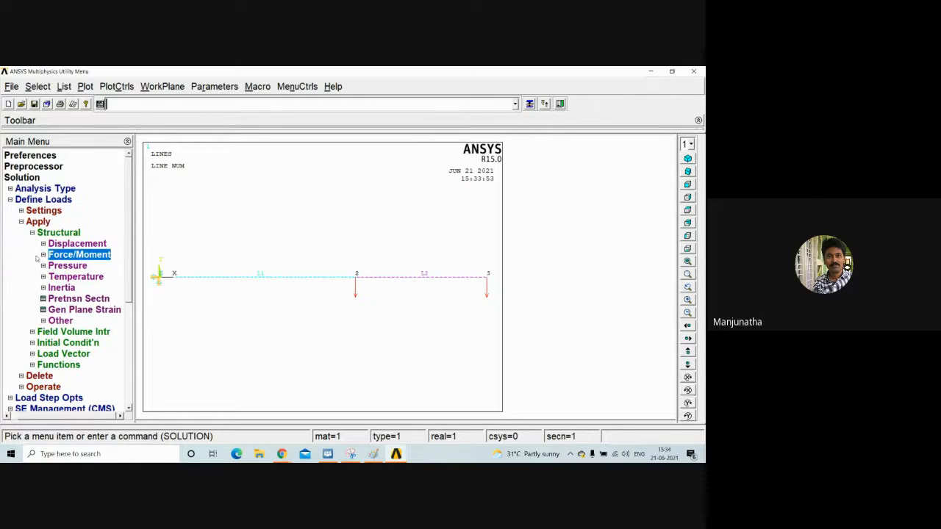
pyautogui.click(54, 265)
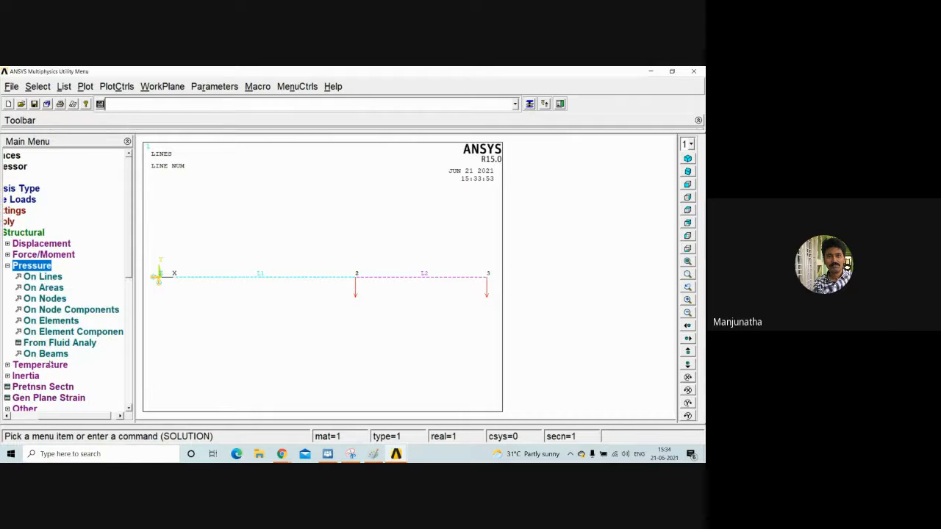
pyautogui.click(47, 354)
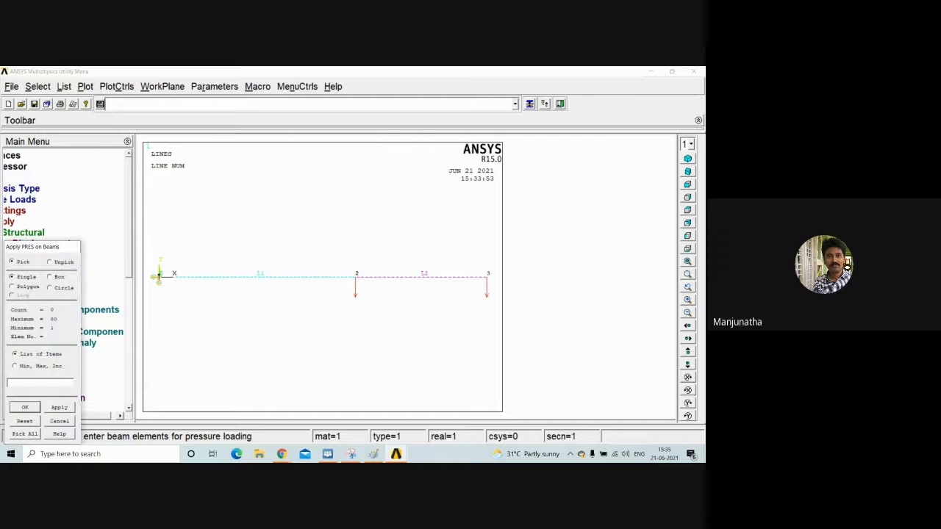
pyautogui.click(216, 295)
pyautogui.click(55, 278)
pyautogui.click(59, 420)
pyautogui.click(59, 358)
pyautogui.moveTo(158, 276); pyautogui.dragTo(357, 281)
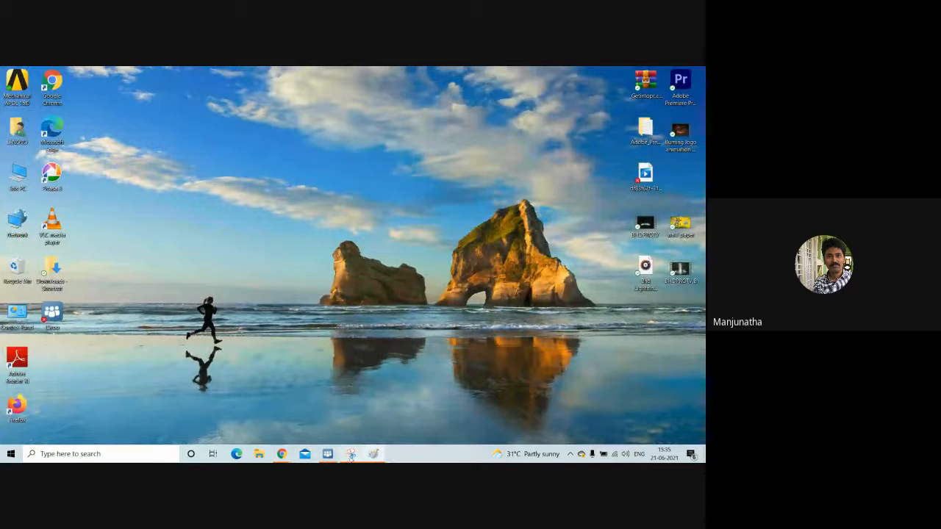
# Switch to the iDroo whiteboard and view the cantilever load diagram
pyautogui.moveTo(351, 453)
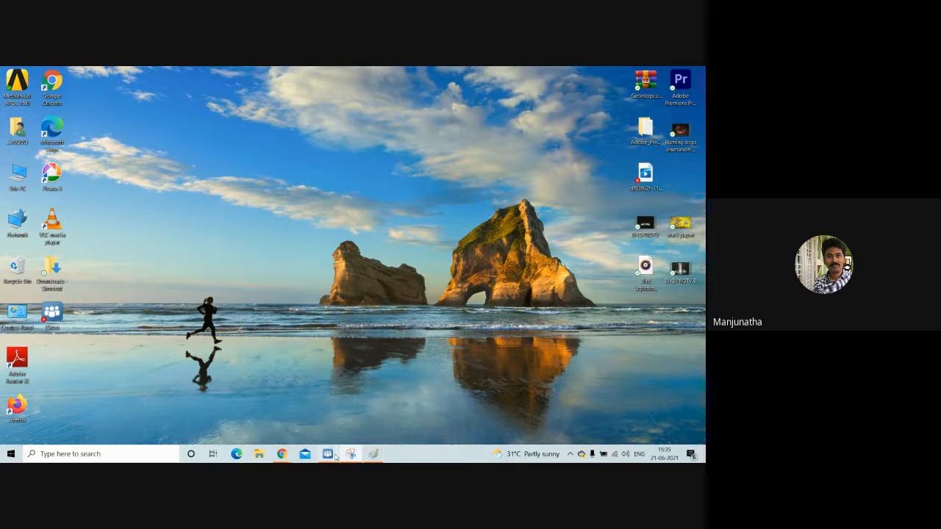
pyautogui.moveTo(286, 459)
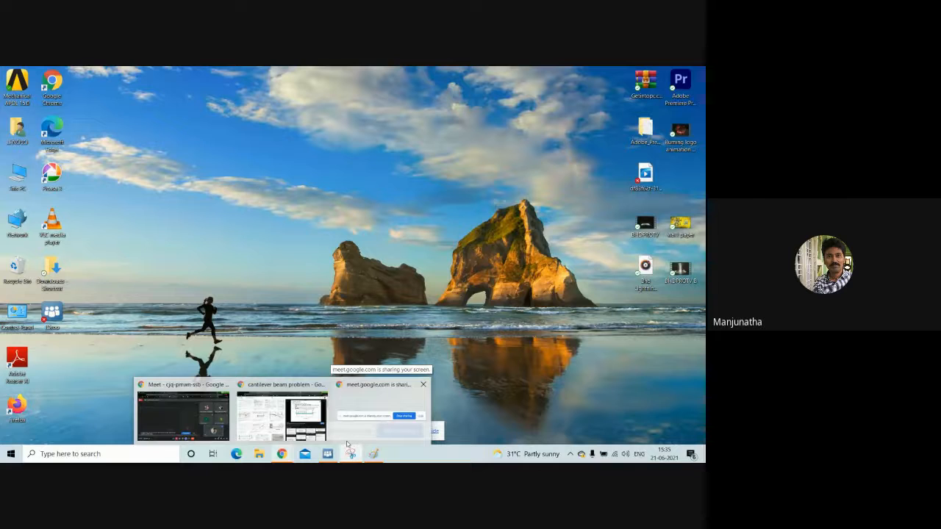
pyautogui.moveTo(324, 447)
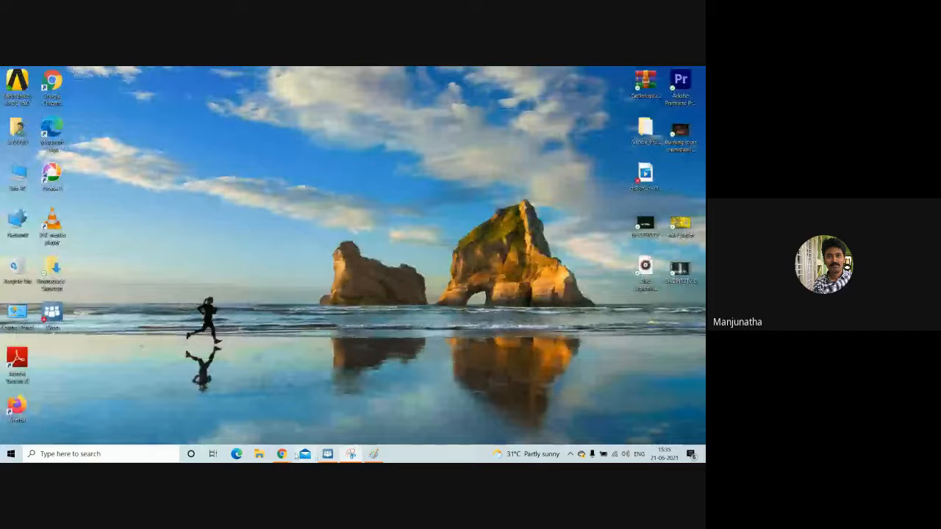
pyautogui.click(326, 456)
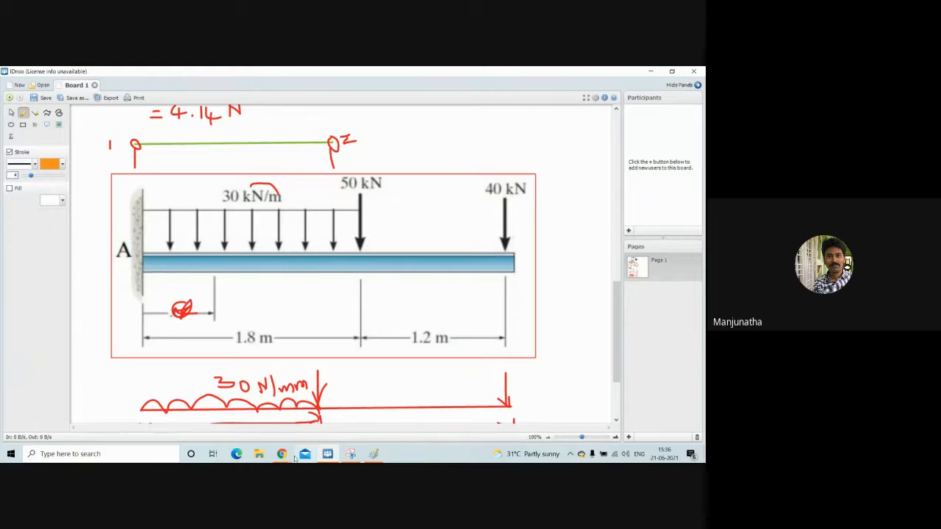
pyautogui.click(331, 454)
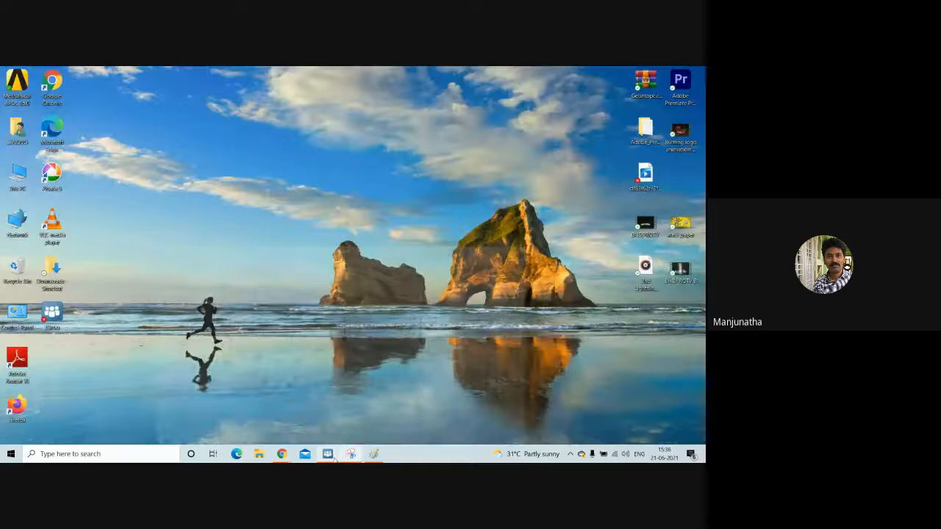
pyautogui.click(332, 455)
# Switch to the Google Meet call window in Chrome
pyautogui.click(285, 455)
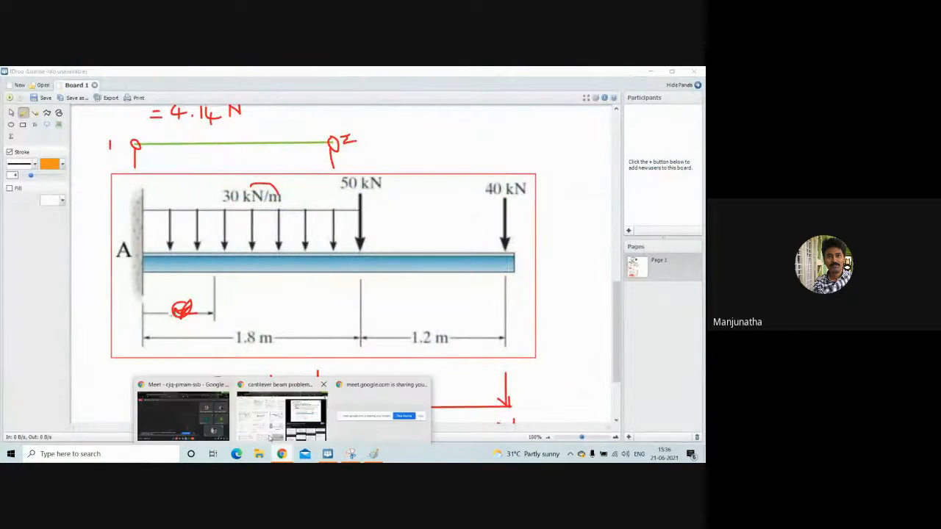
pyautogui.click(286, 456)
pyautogui.click(285, 455)
pyautogui.click(347, 403)
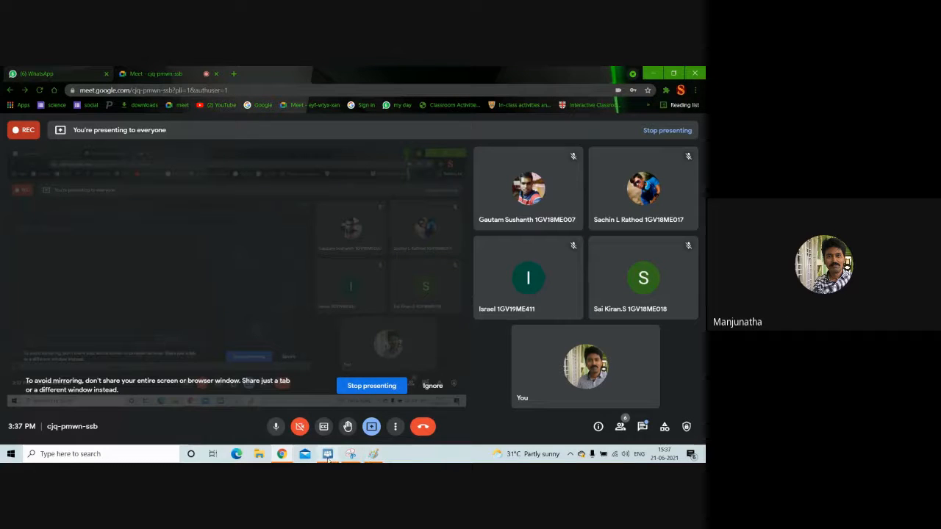
# Check the WhatsApp chats and the in-call messages of the Meet call
pyautogui.moveTo(328, 458)
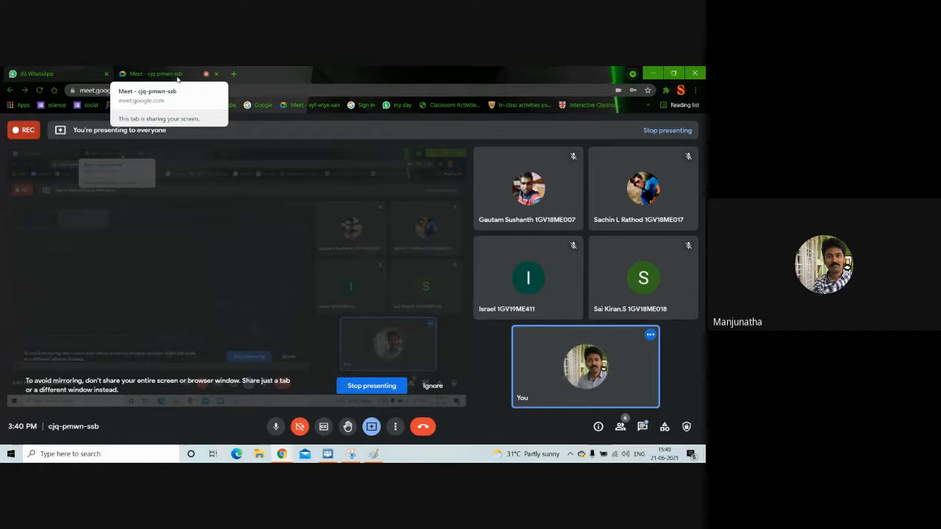
pyautogui.click(59, 77)
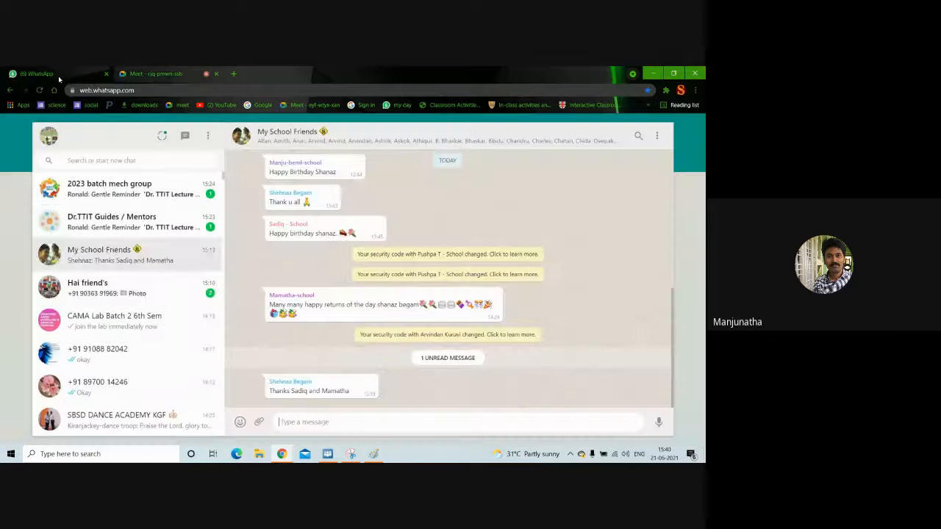
pyautogui.click(125, 76)
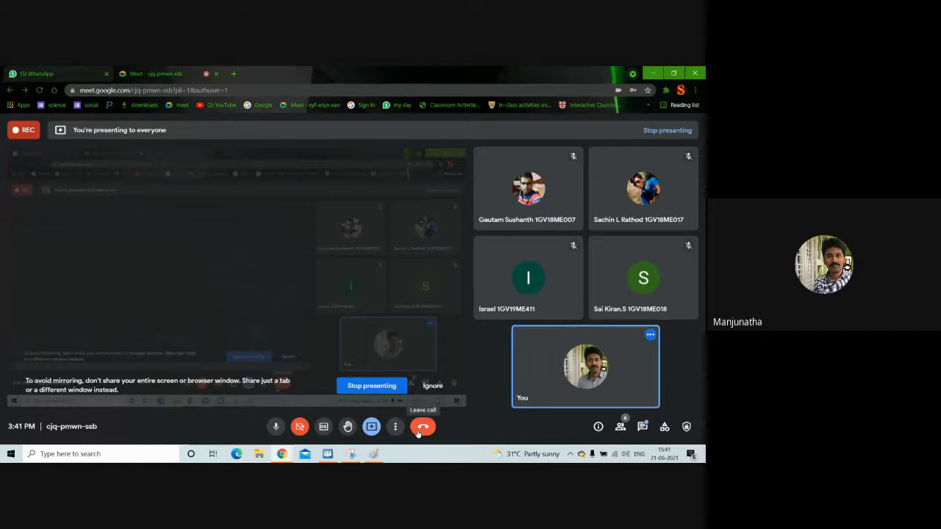
pyautogui.click(642, 427)
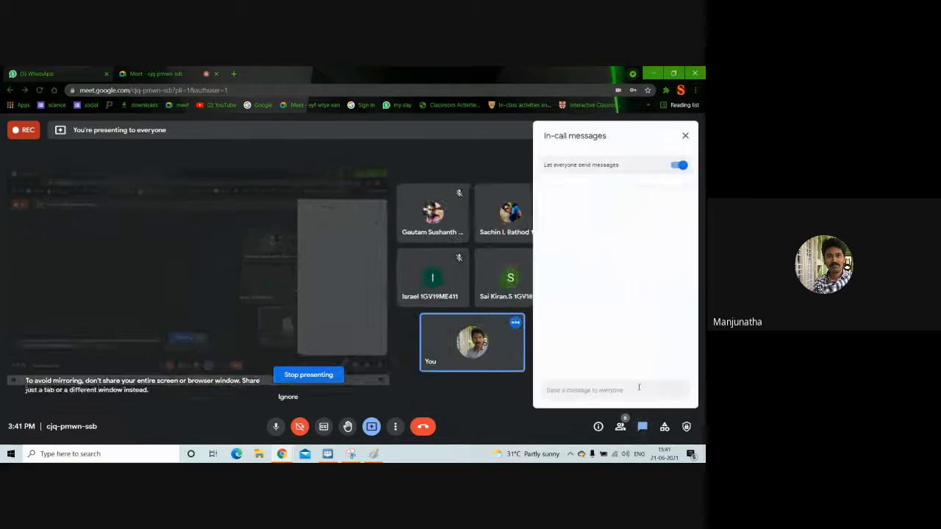
pyautogui.click(686, 136)
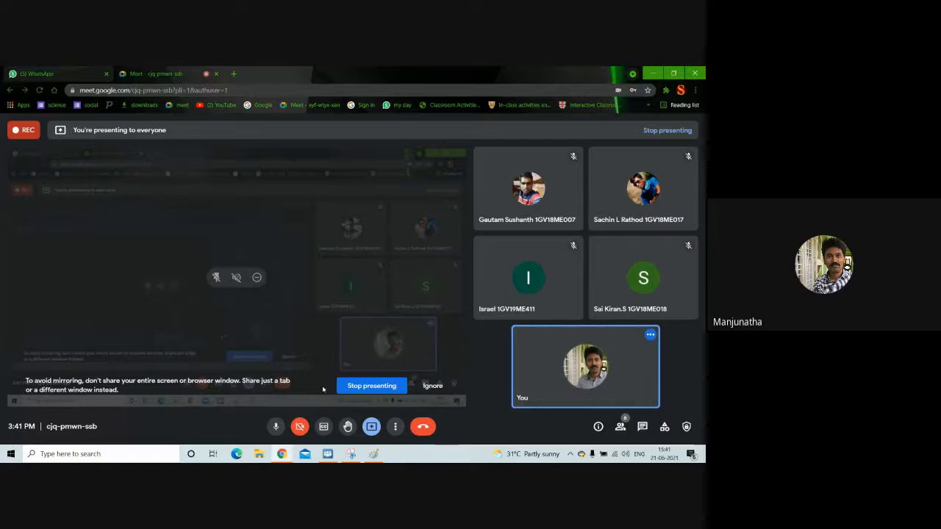
# Stop presenting the screen in the Meet call
pyautogui.click(371, 426)
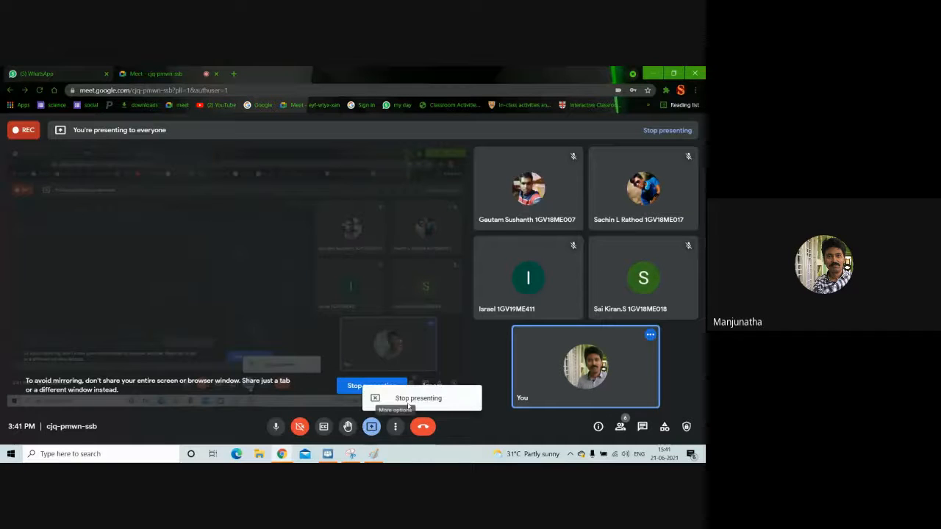